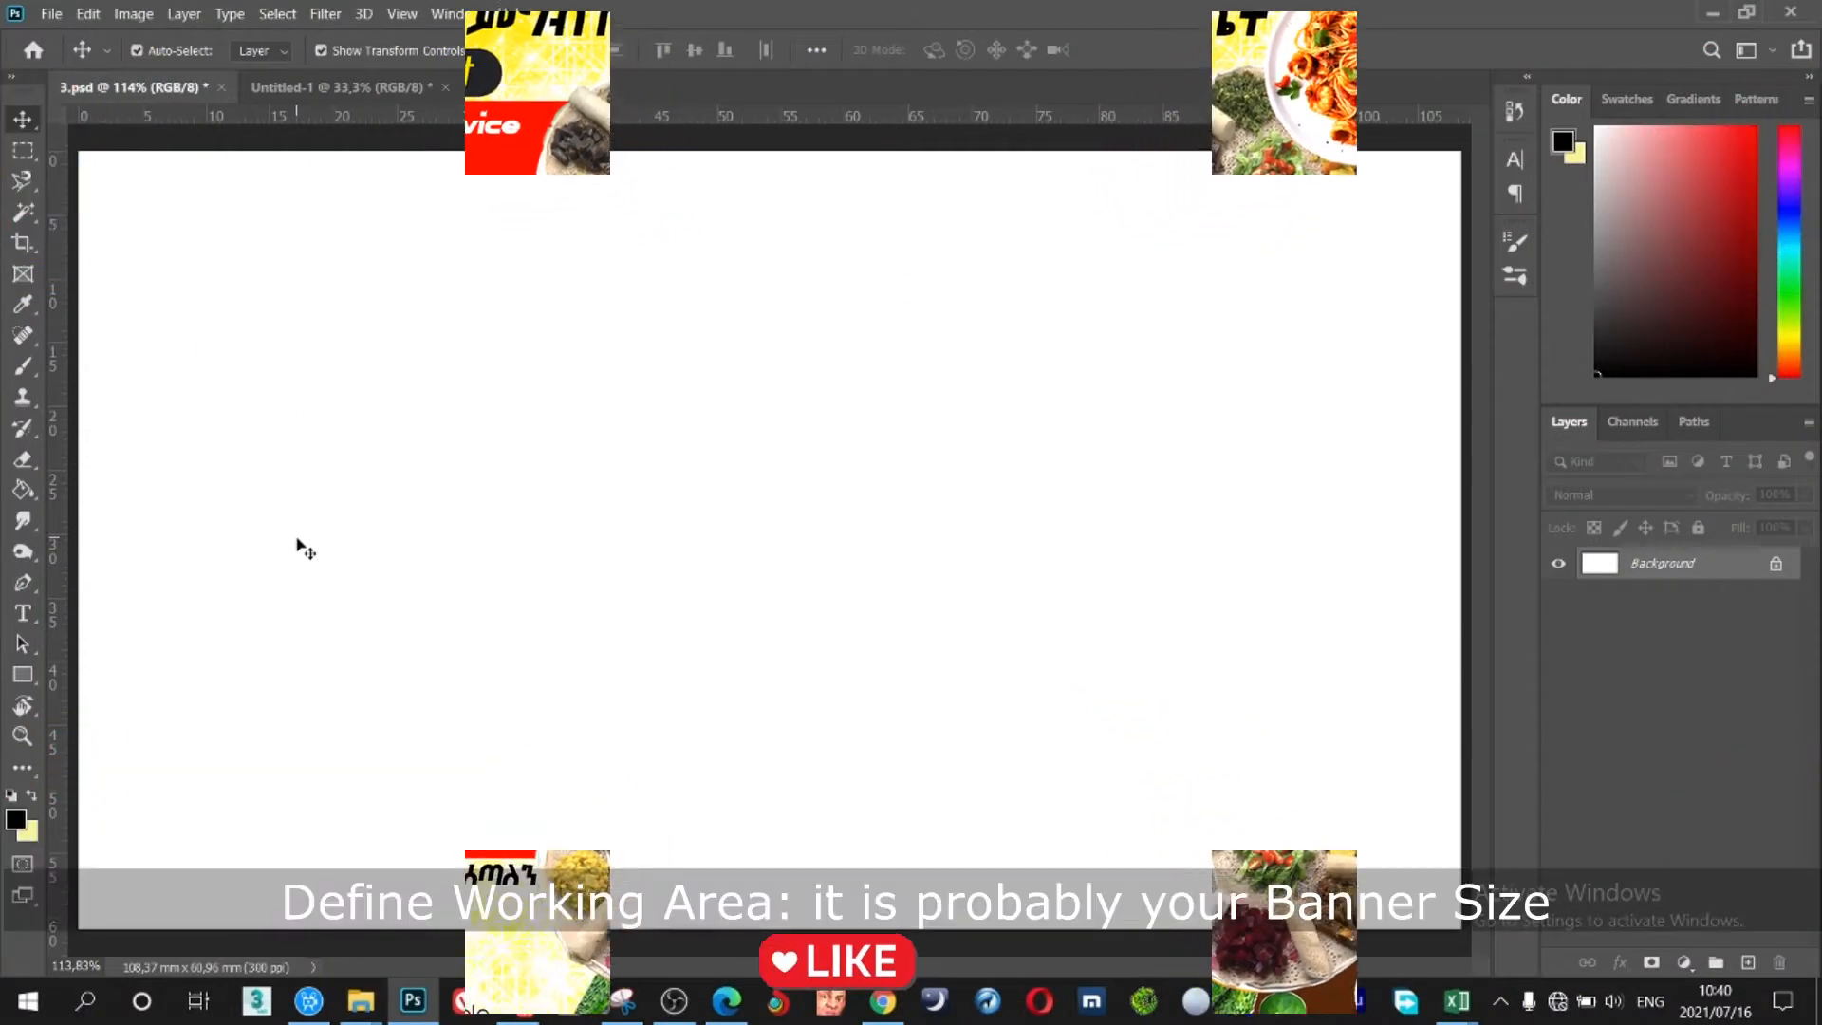
Marquee-select the upper part of the canvas, about 108 × 44 mm, as the banner area
click(22, 150)
drag(74, 147, 1469, 679)
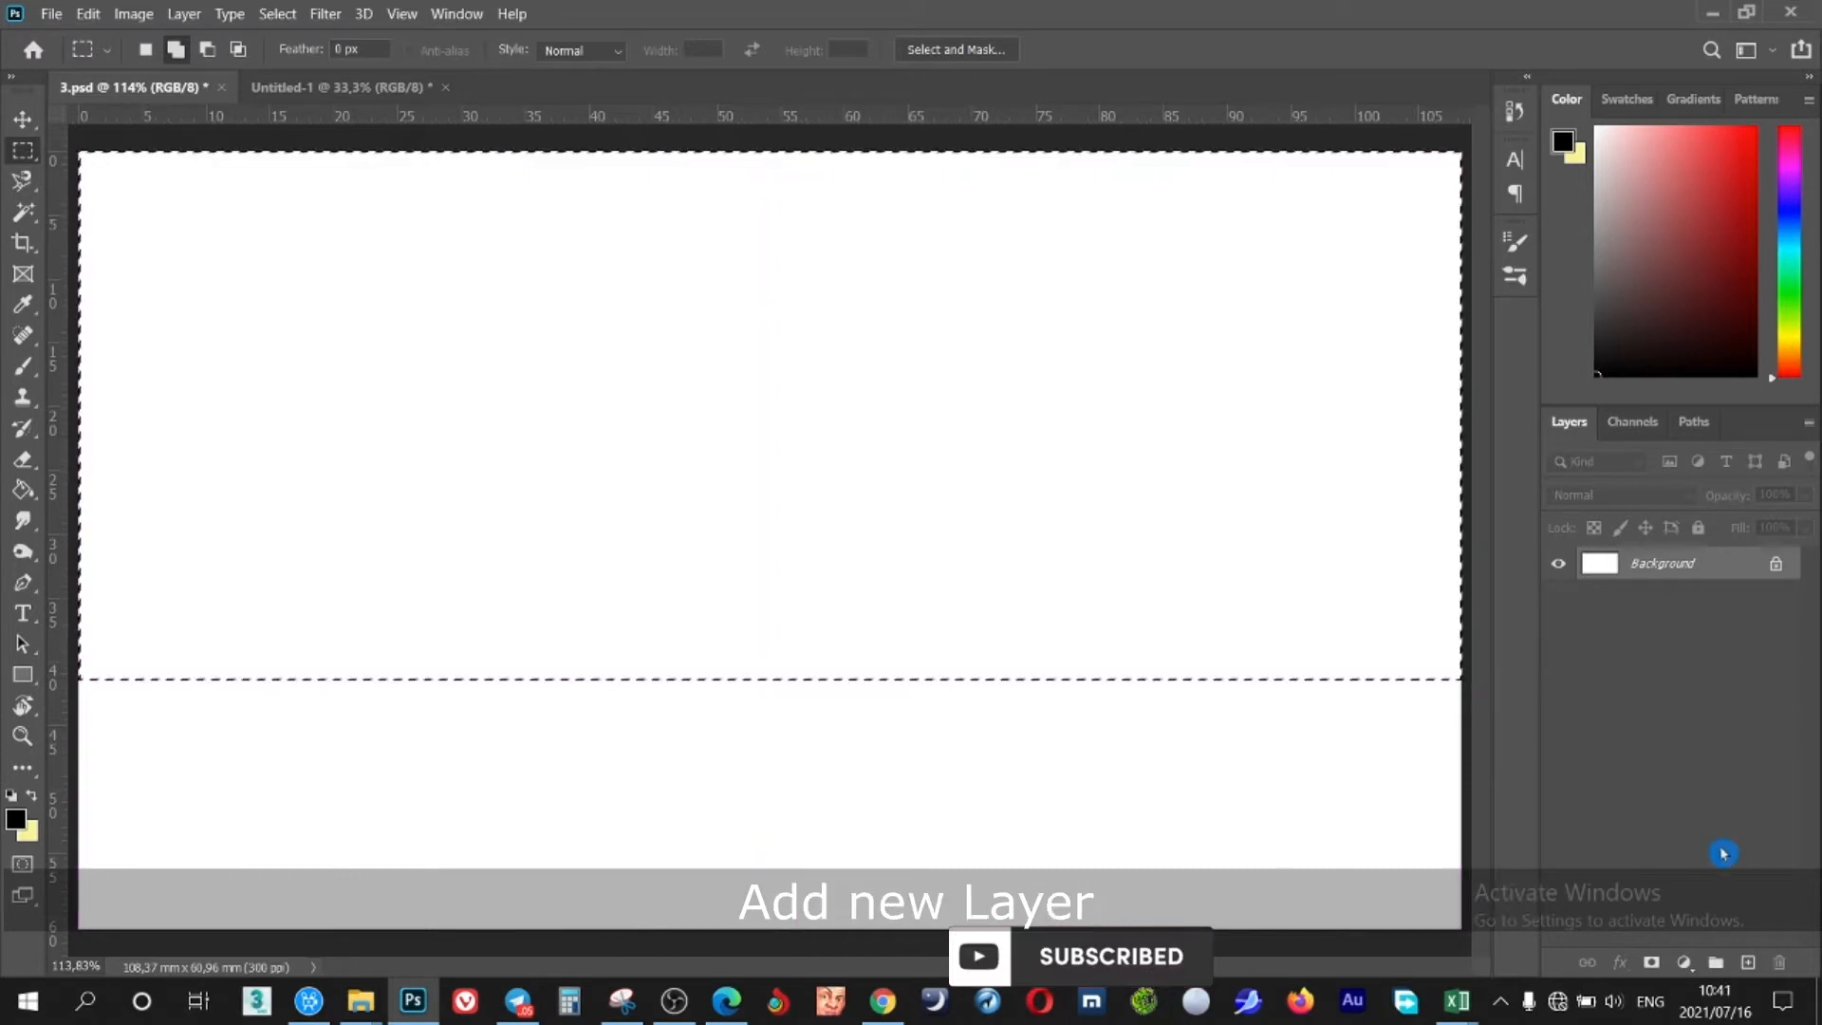
Paint-bucket the banner selection solid yellow on a new Layer 1
click(1747, 962)
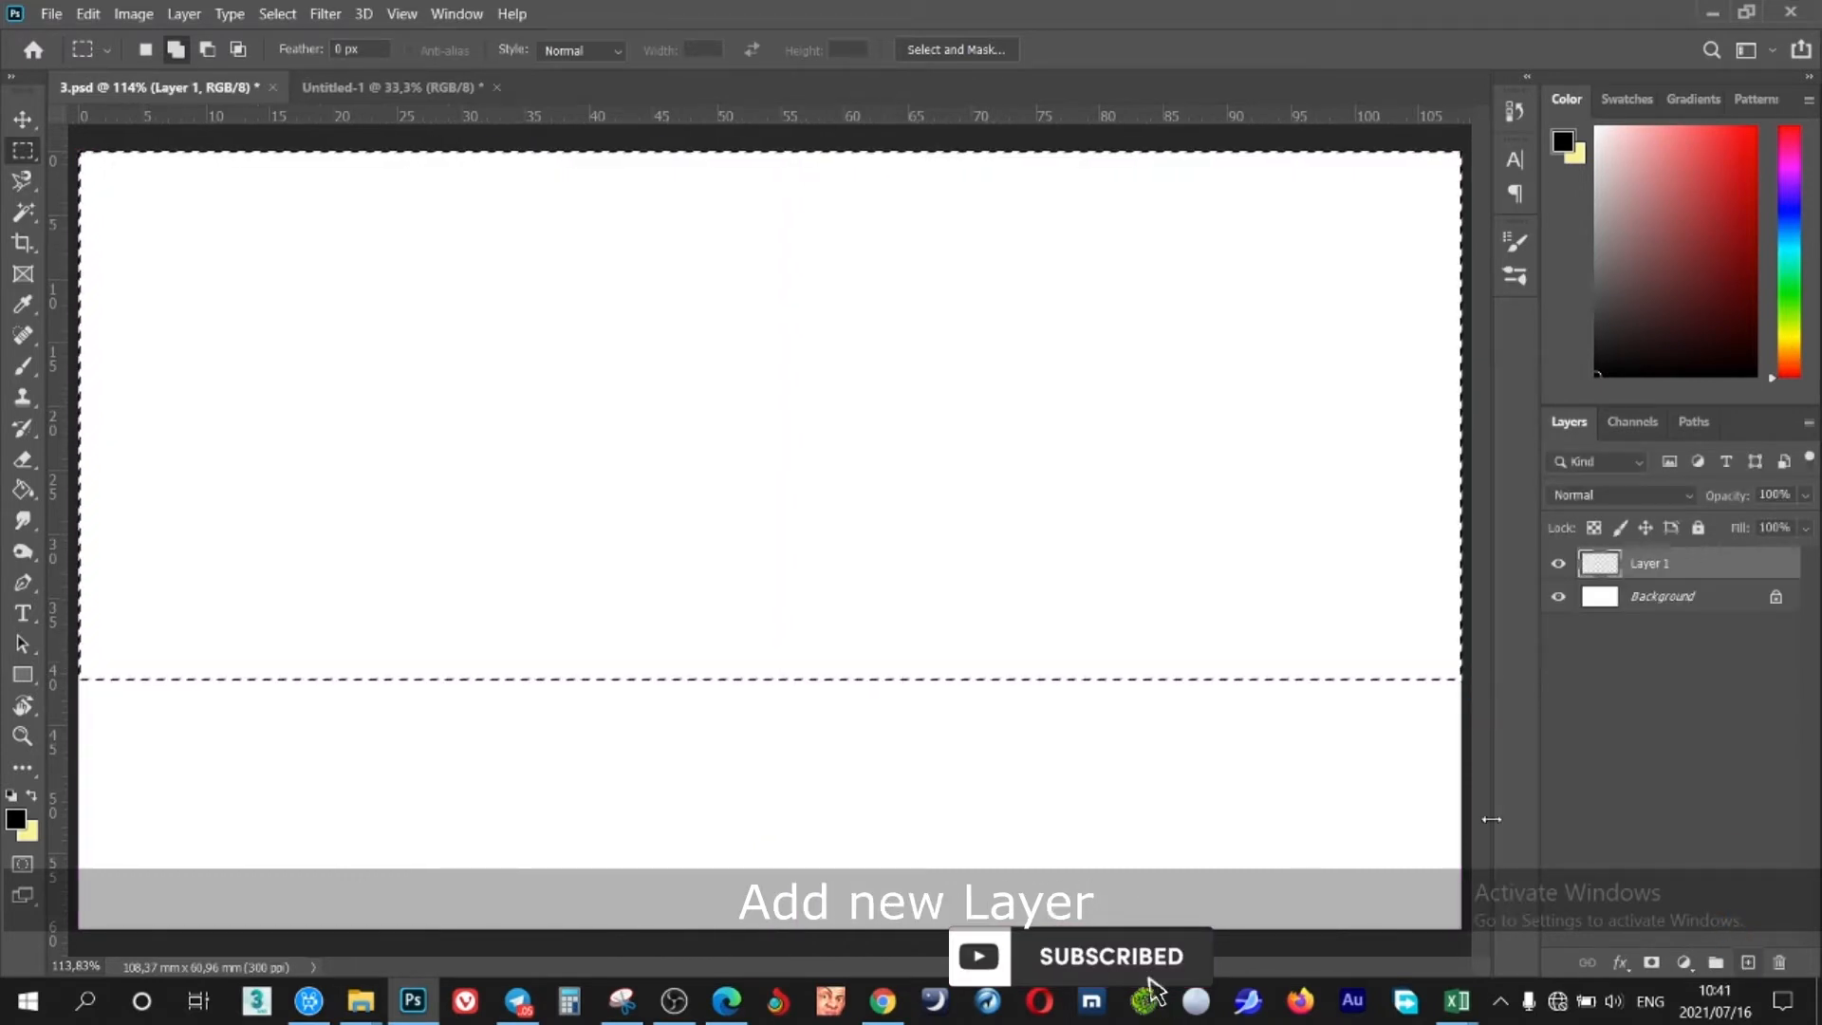
click(23, 490)
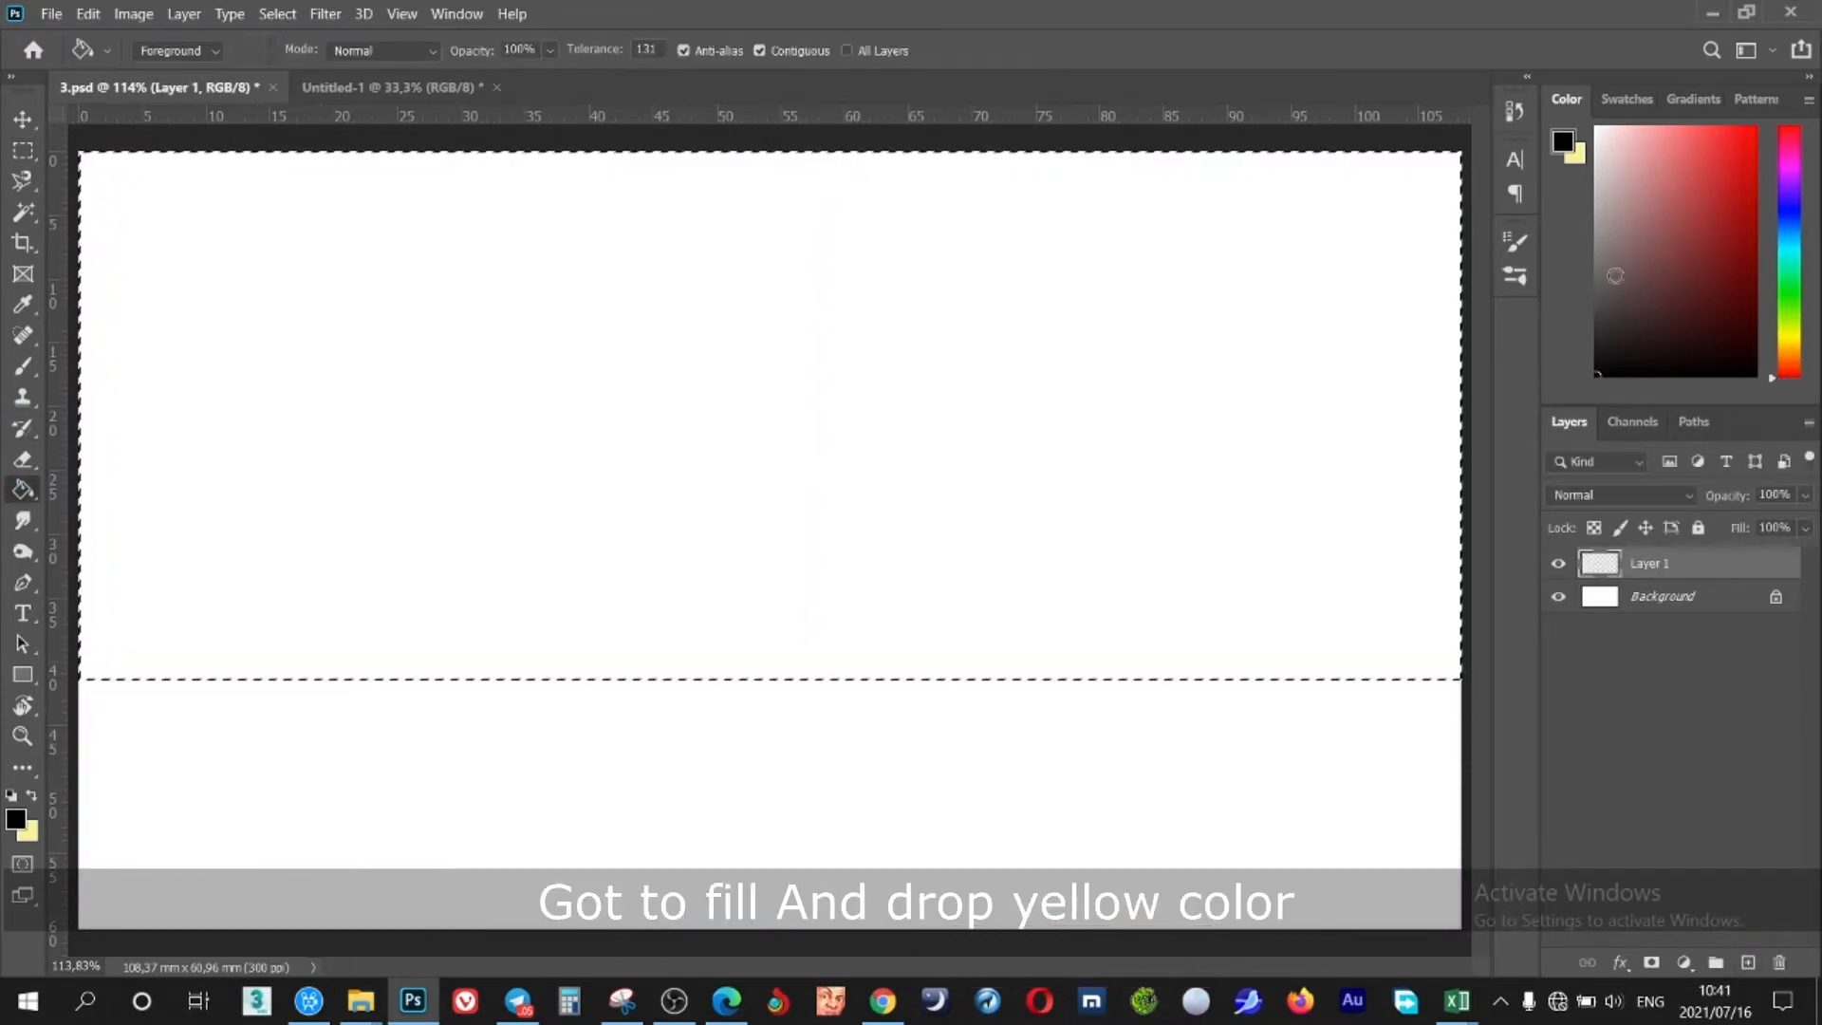
click(1789, 342)
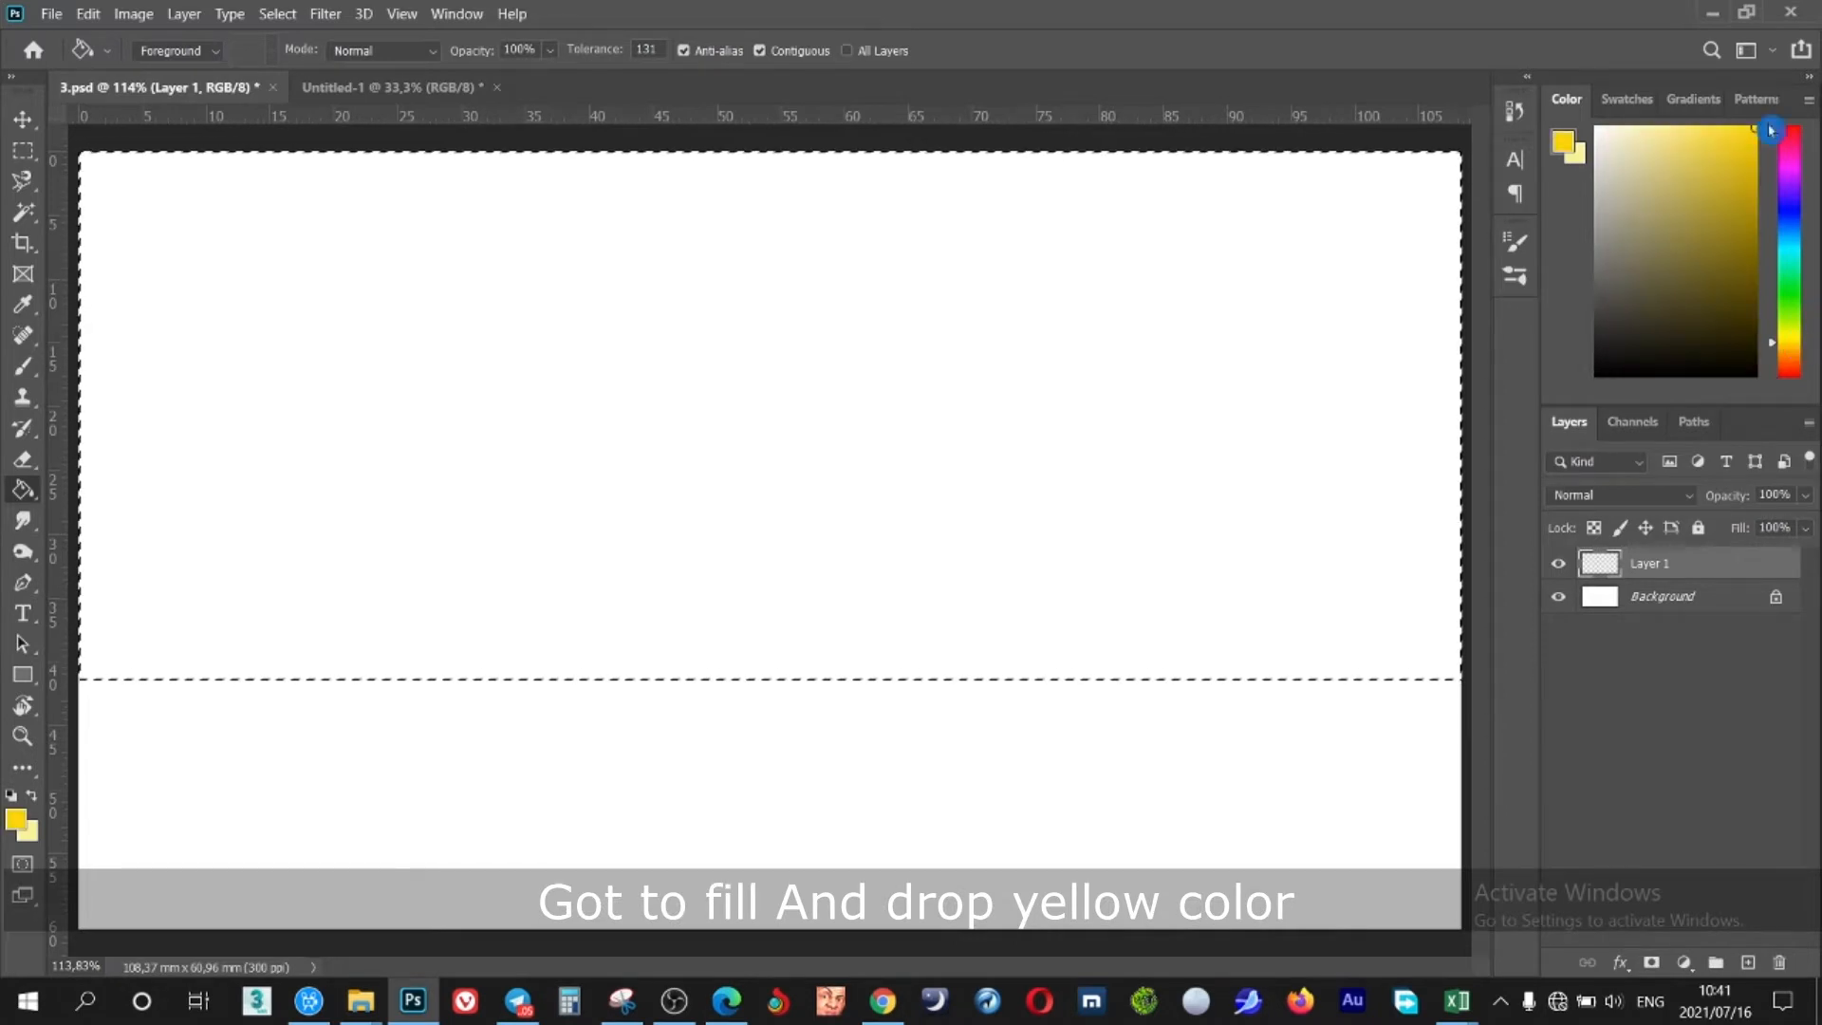
click(624, 531)
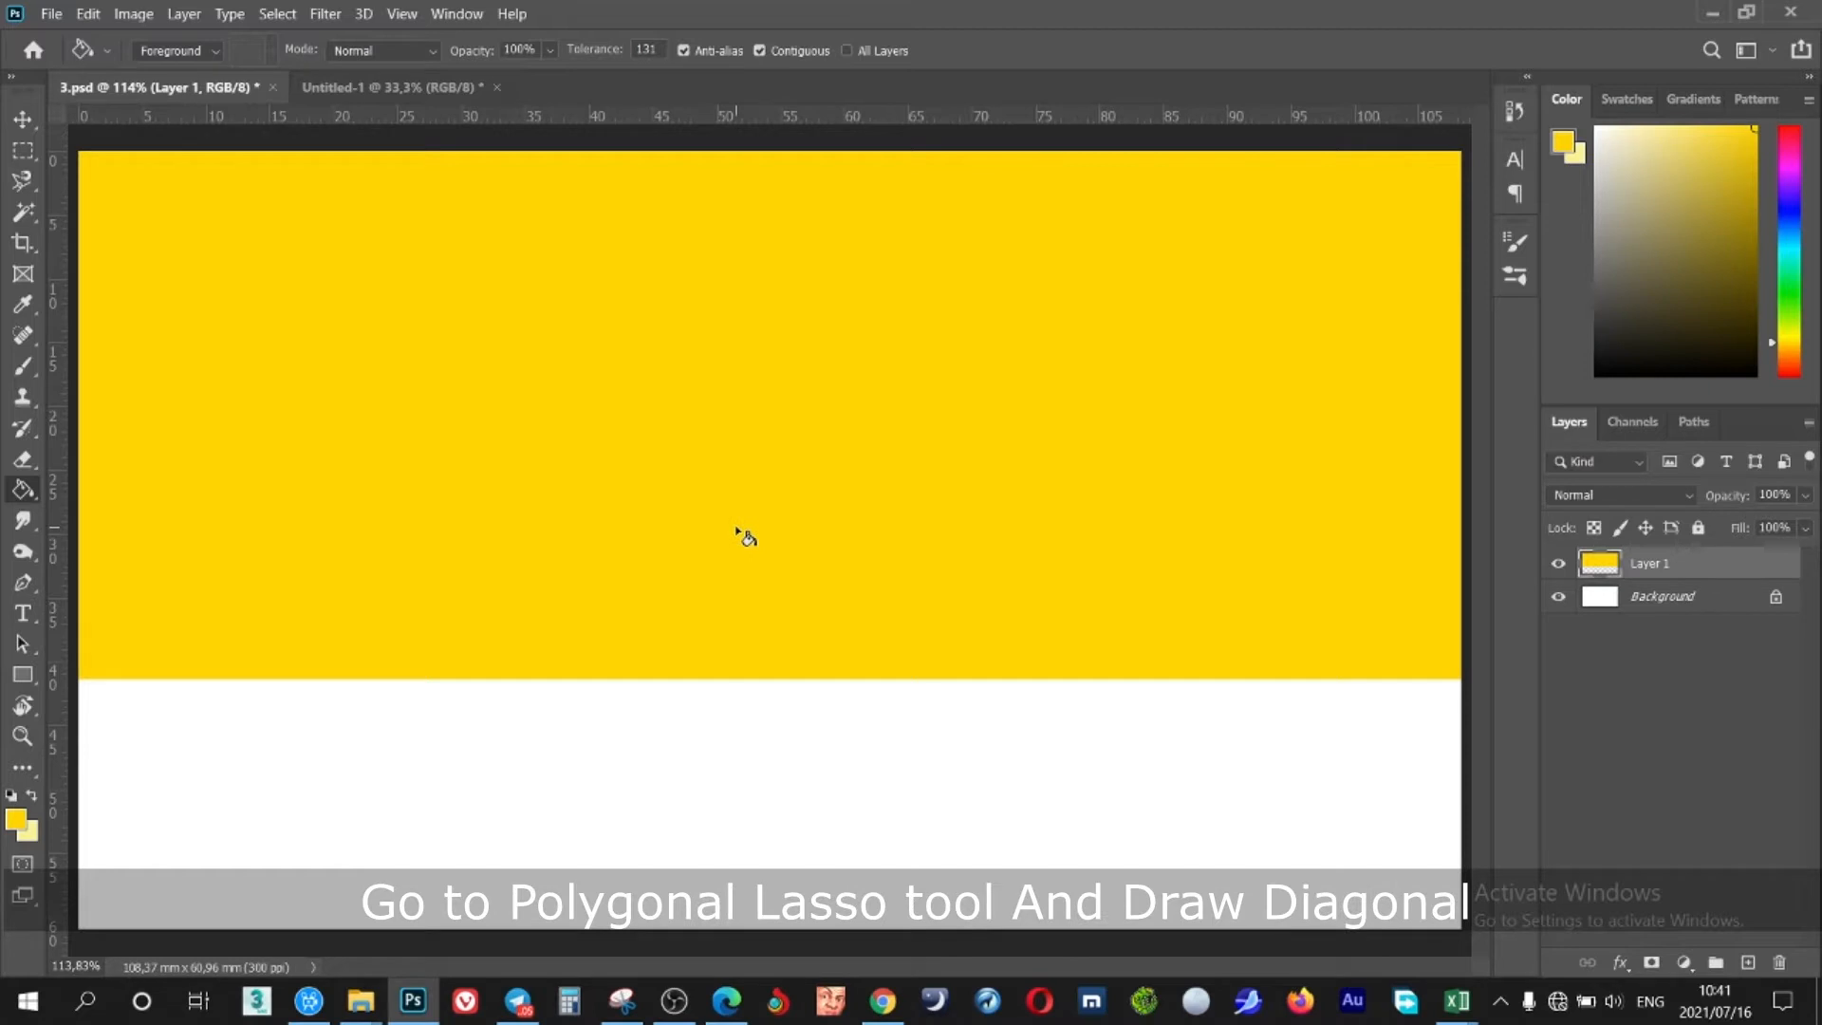
Select the banner's right portion along a diagonal edge with the Polygonal Lasso
key(l)
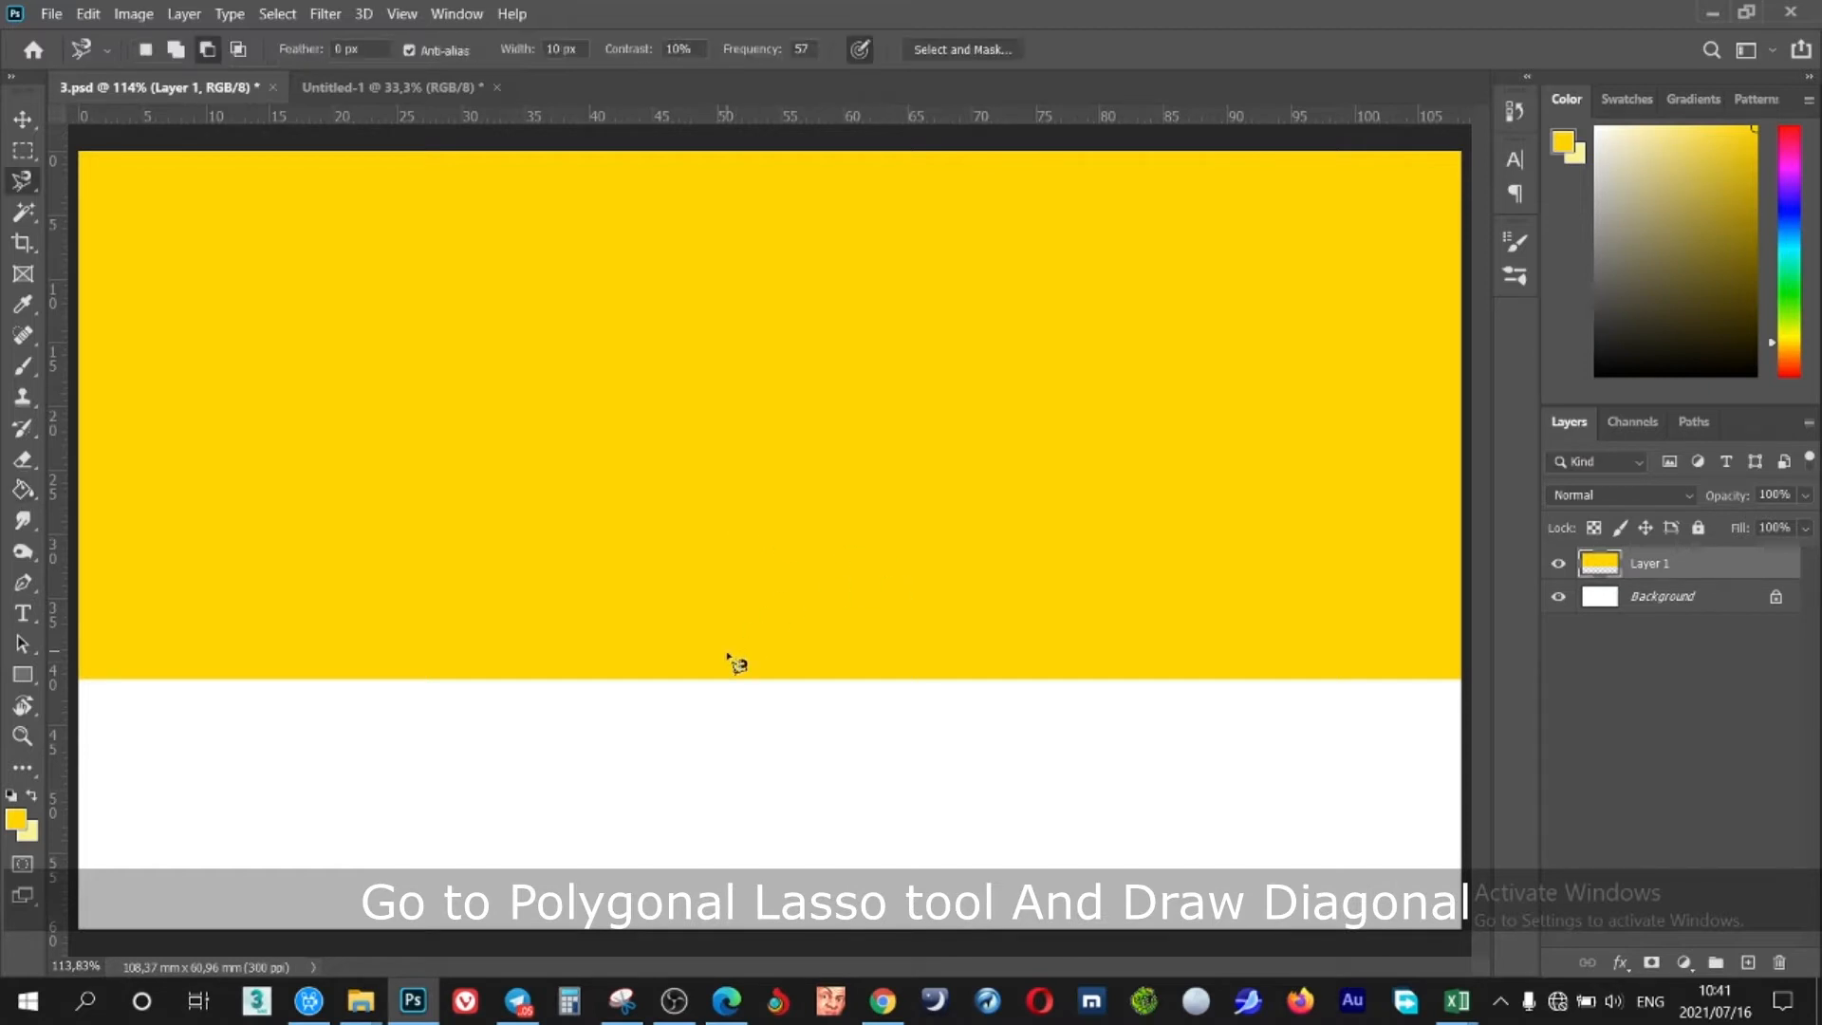
drag(36, 191, 160, 205)
click(710, 680)
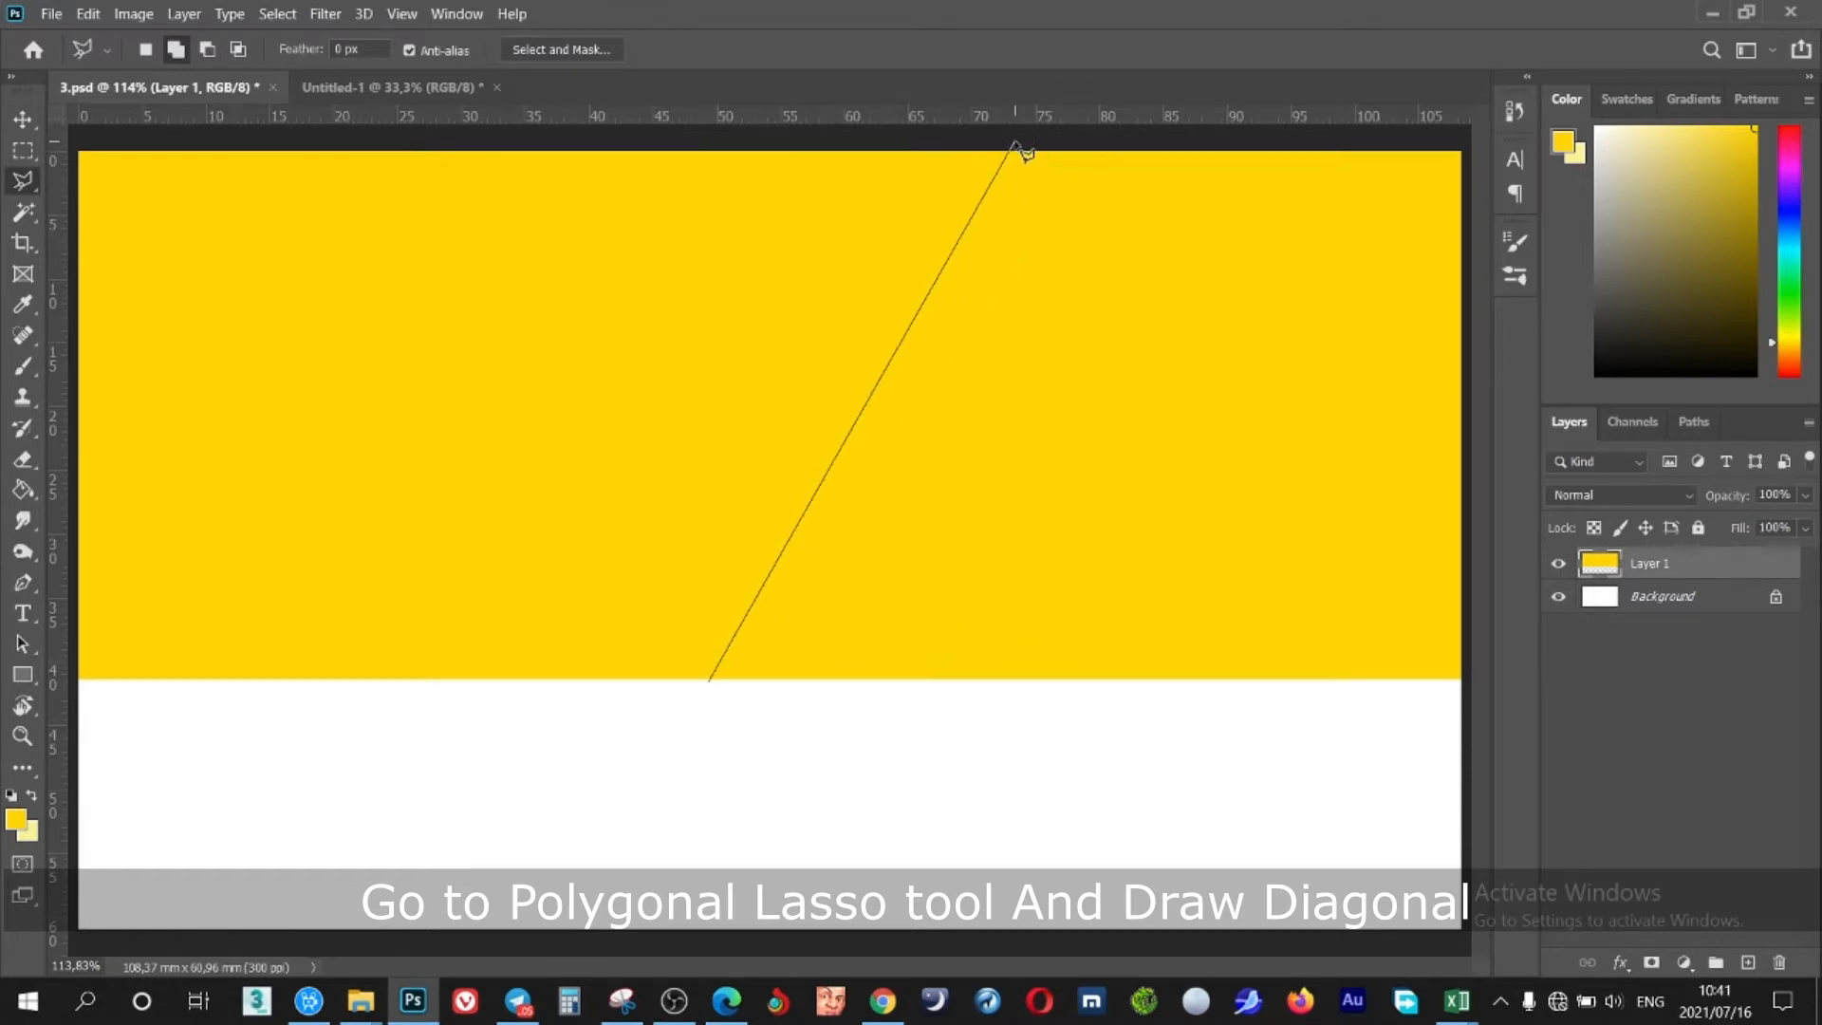
click(1466, 685)
double_click(814, 732)
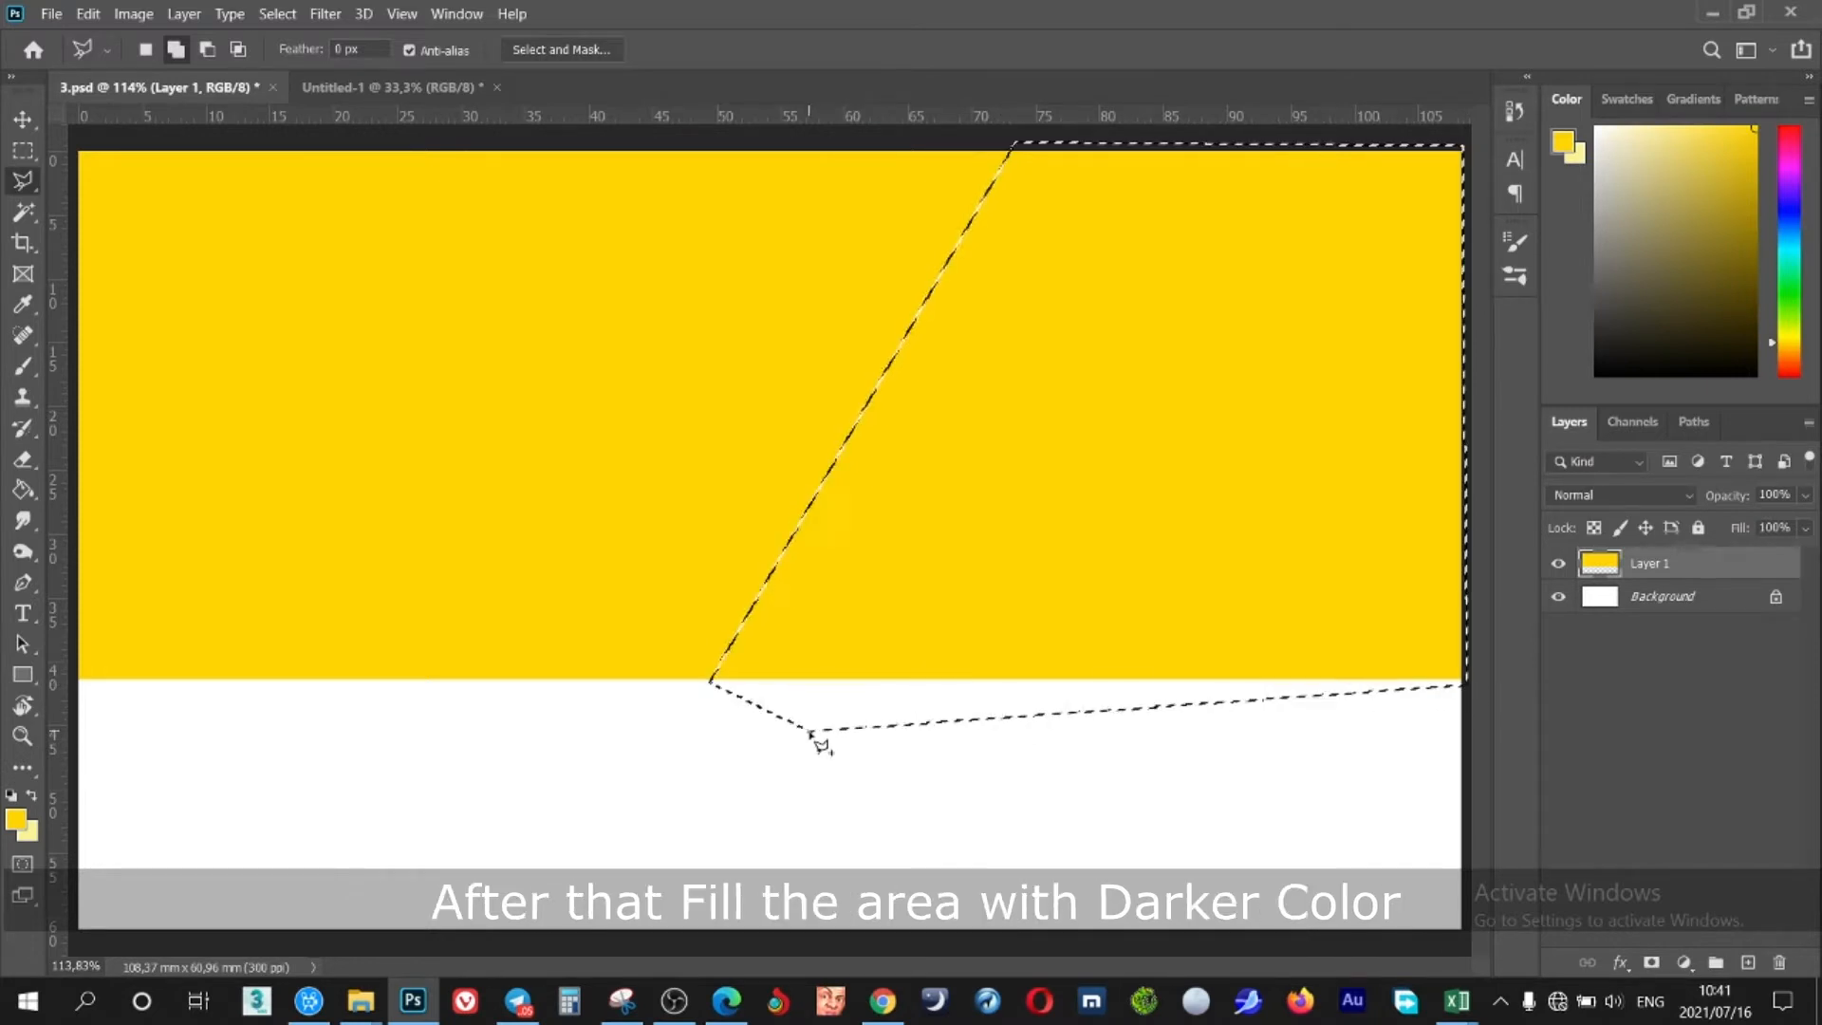
Fill the selected right portion dark brown, then deselect
key(g)
click(1610, 360)
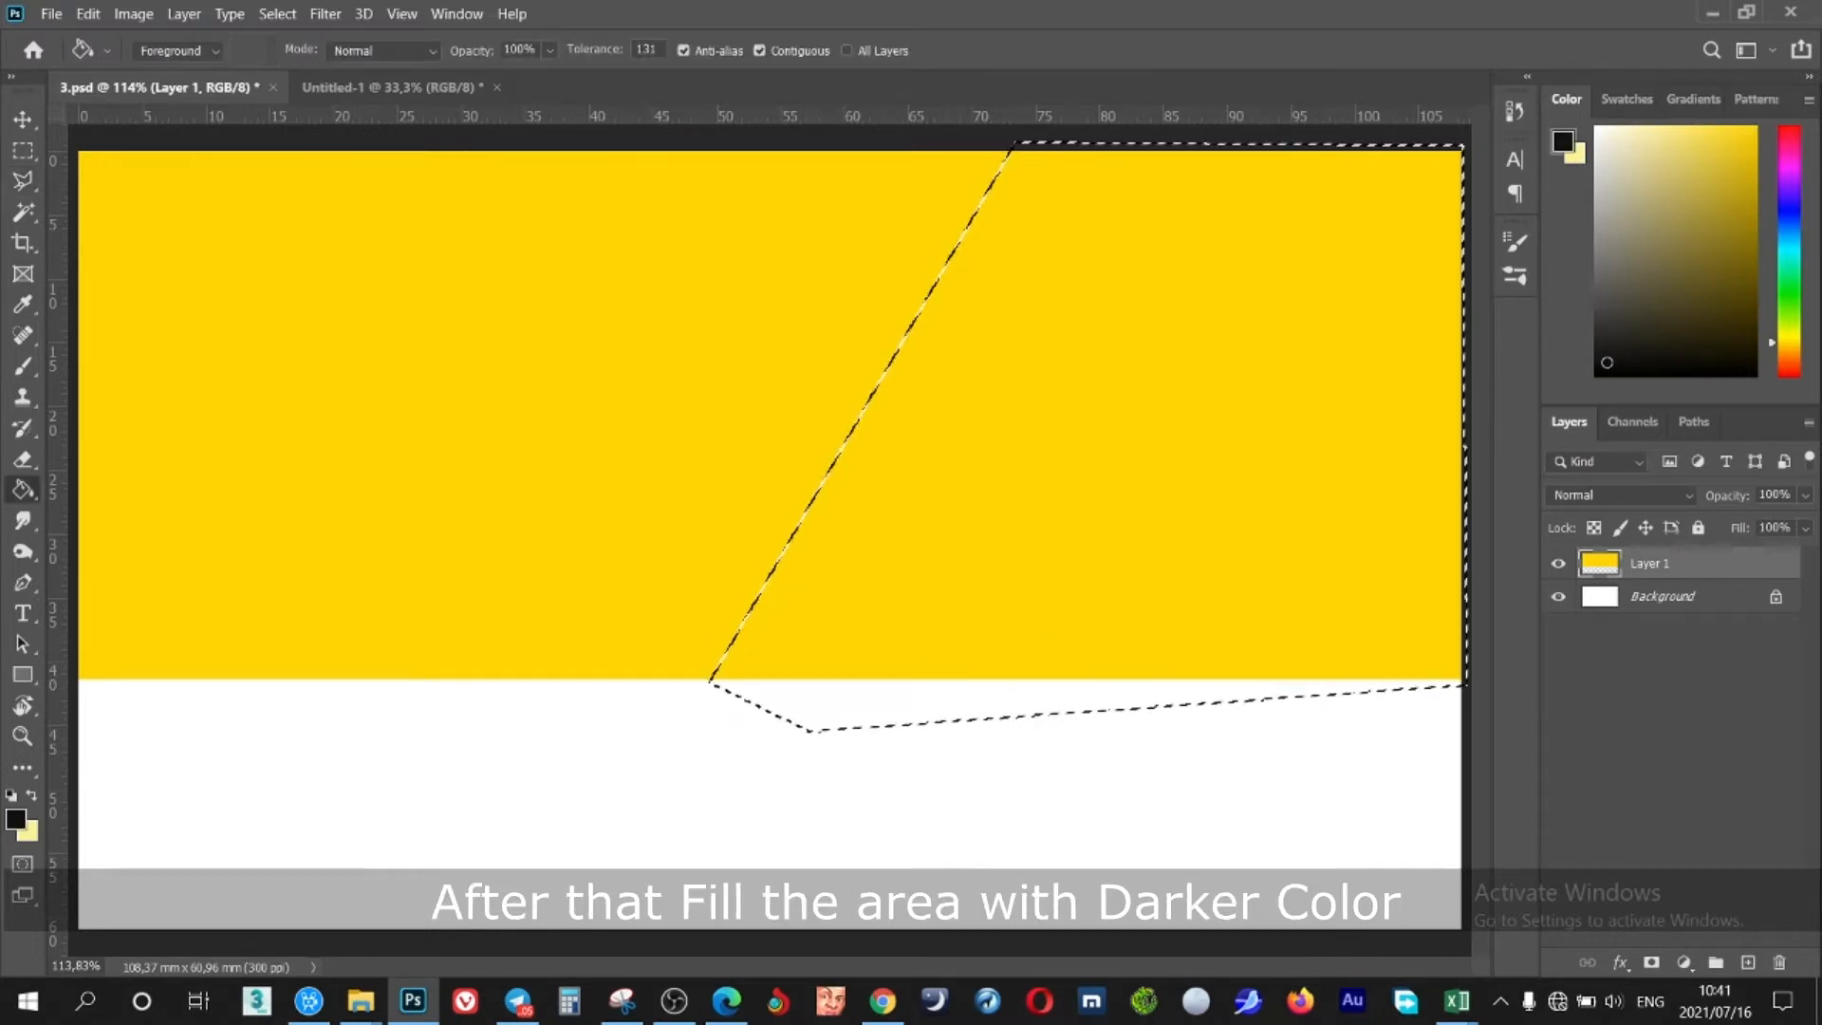
click(1057, 475)
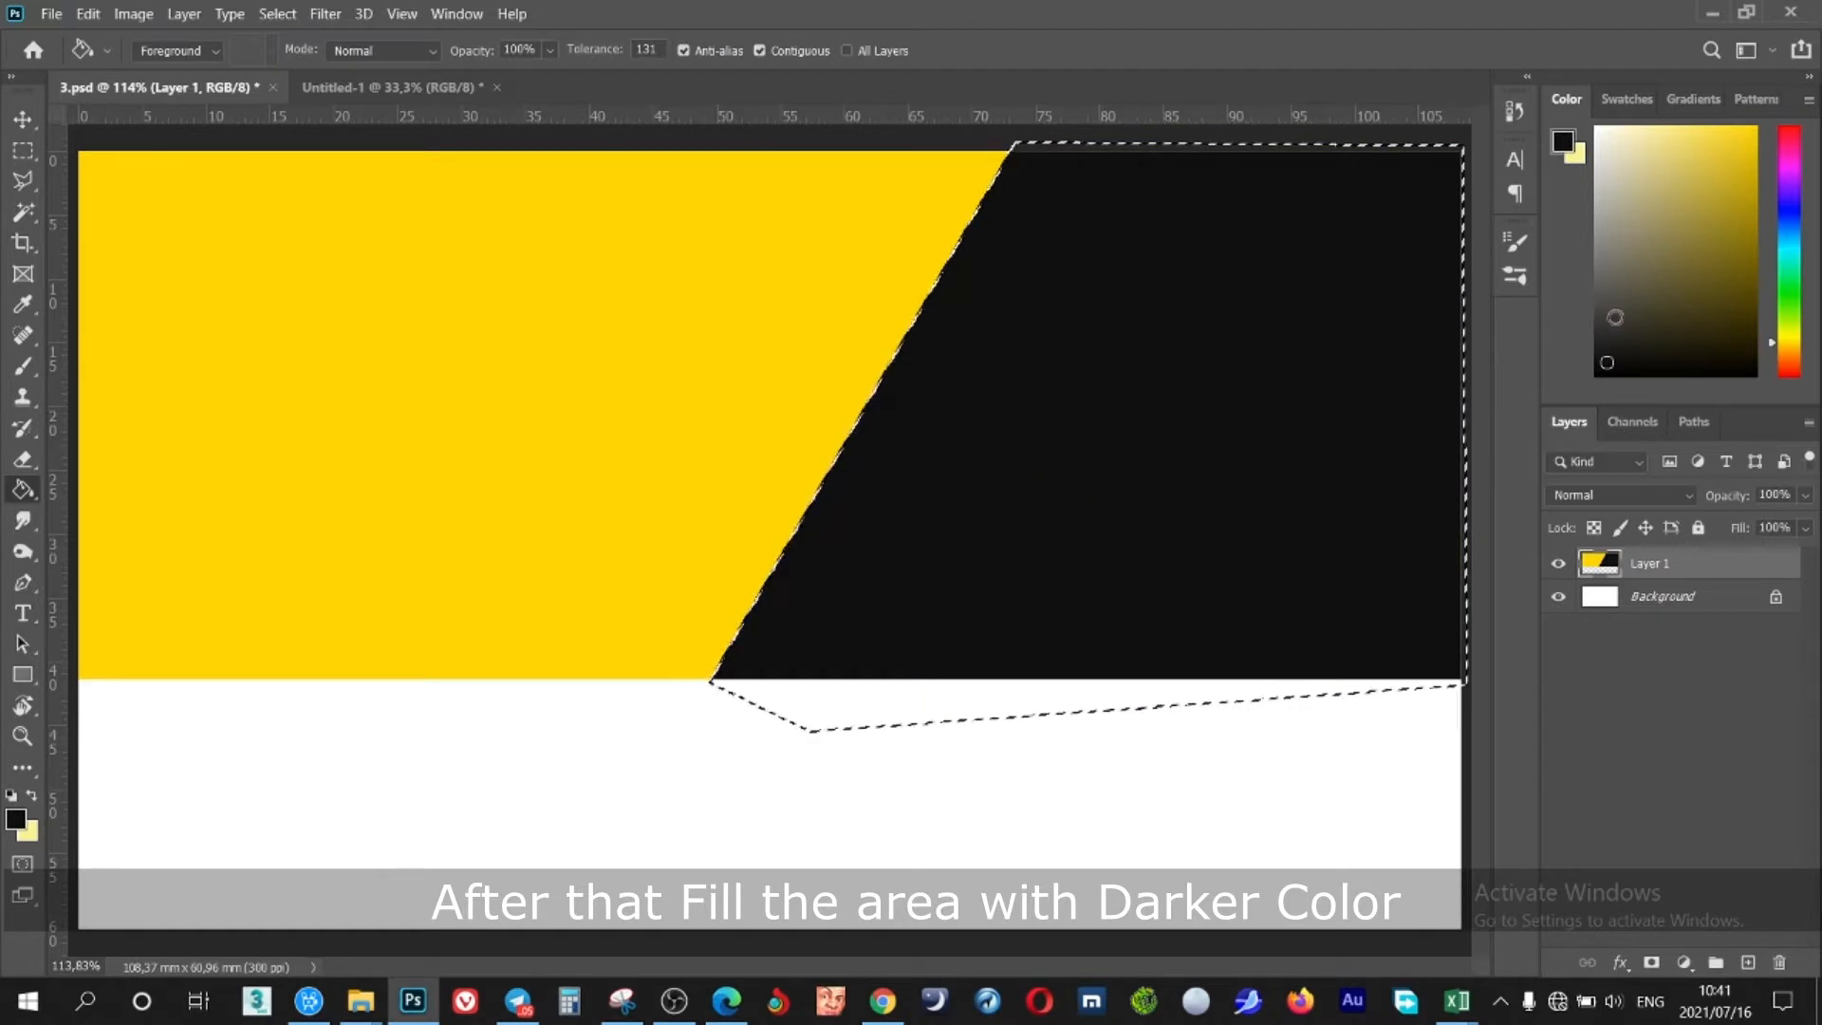
click(1788, 363)
click(1731, 300)
click(1184, 410)
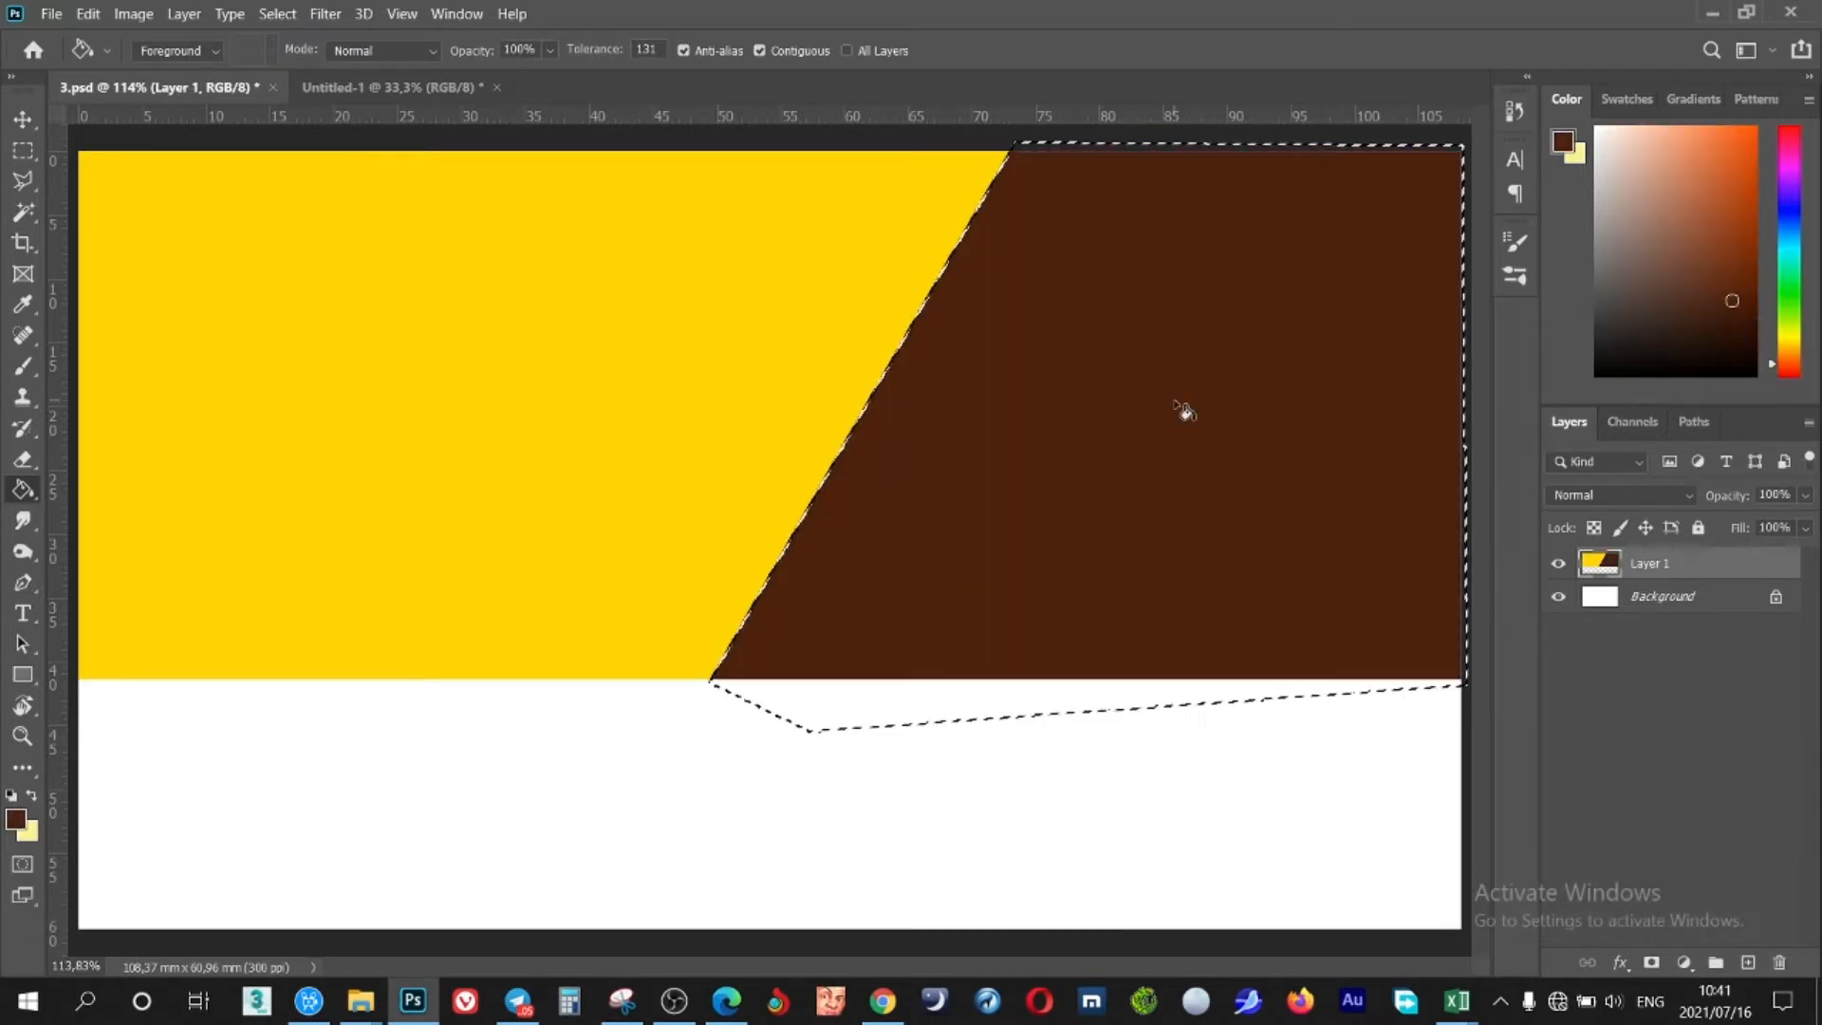
key(ctrl+d)
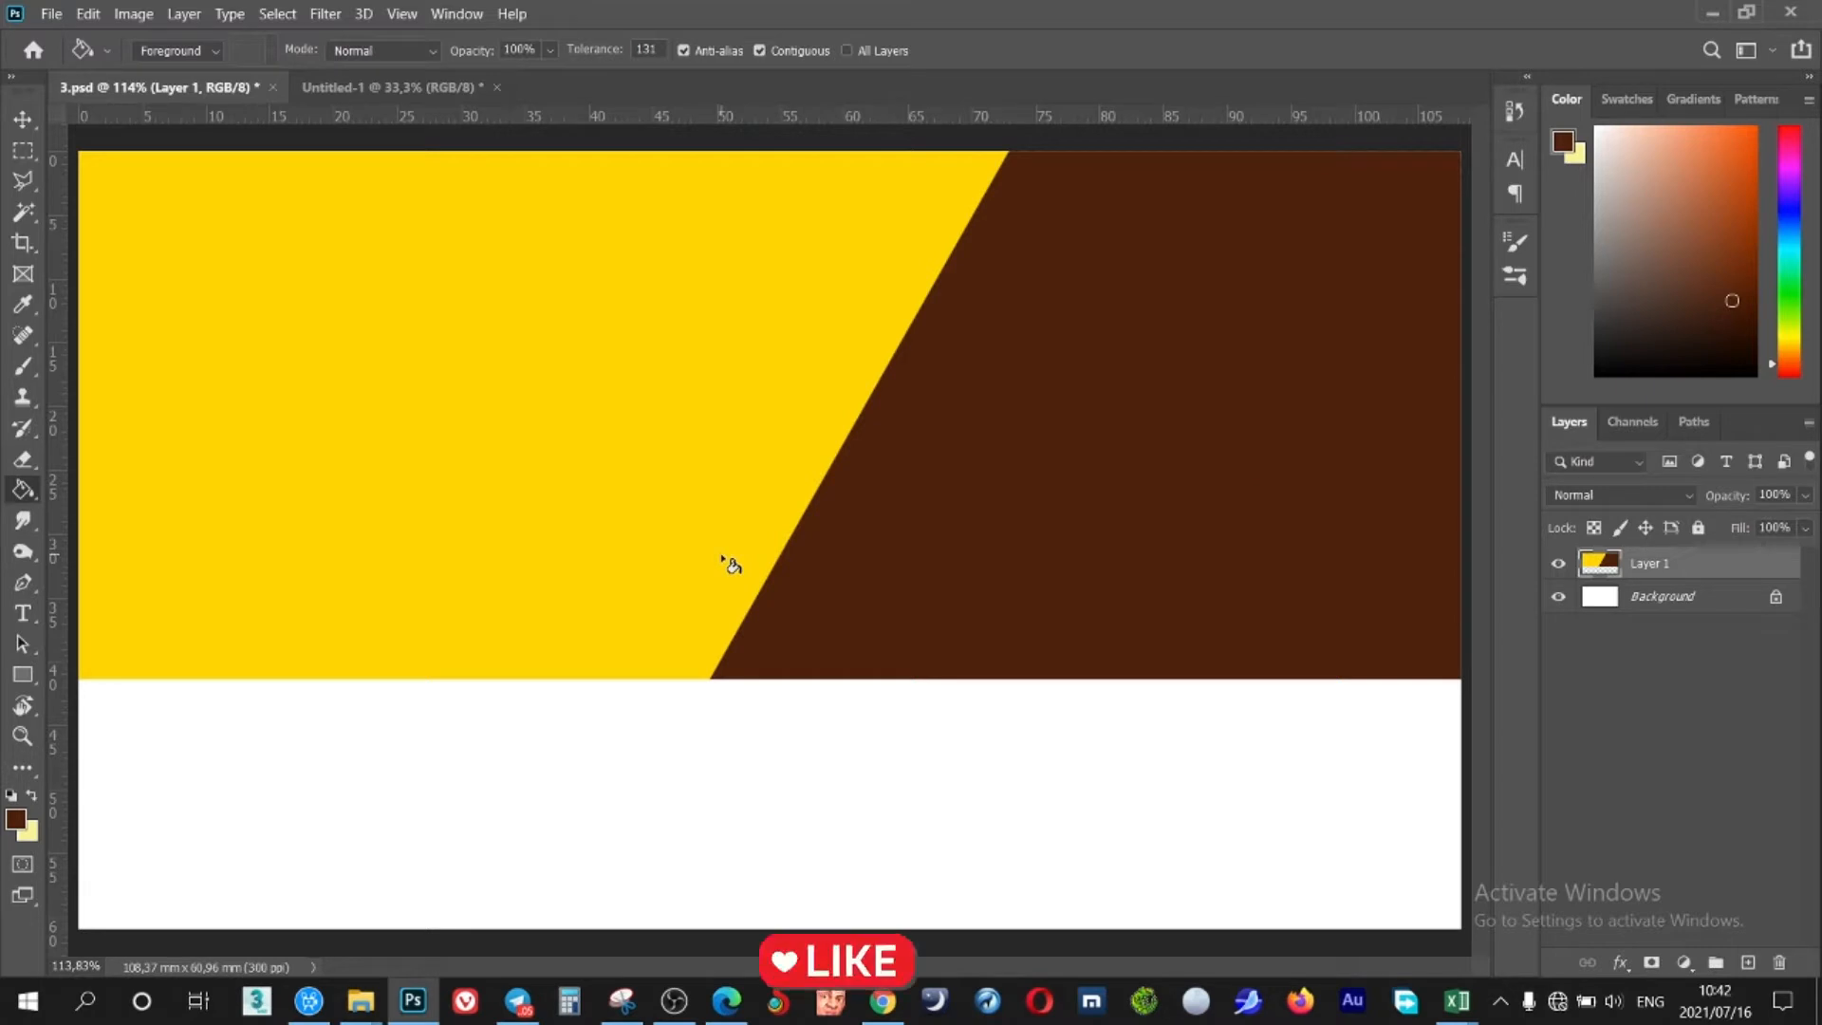
Draw a circle with the Ellipse Tool across the diagonal yellow–brown edge
key(u)
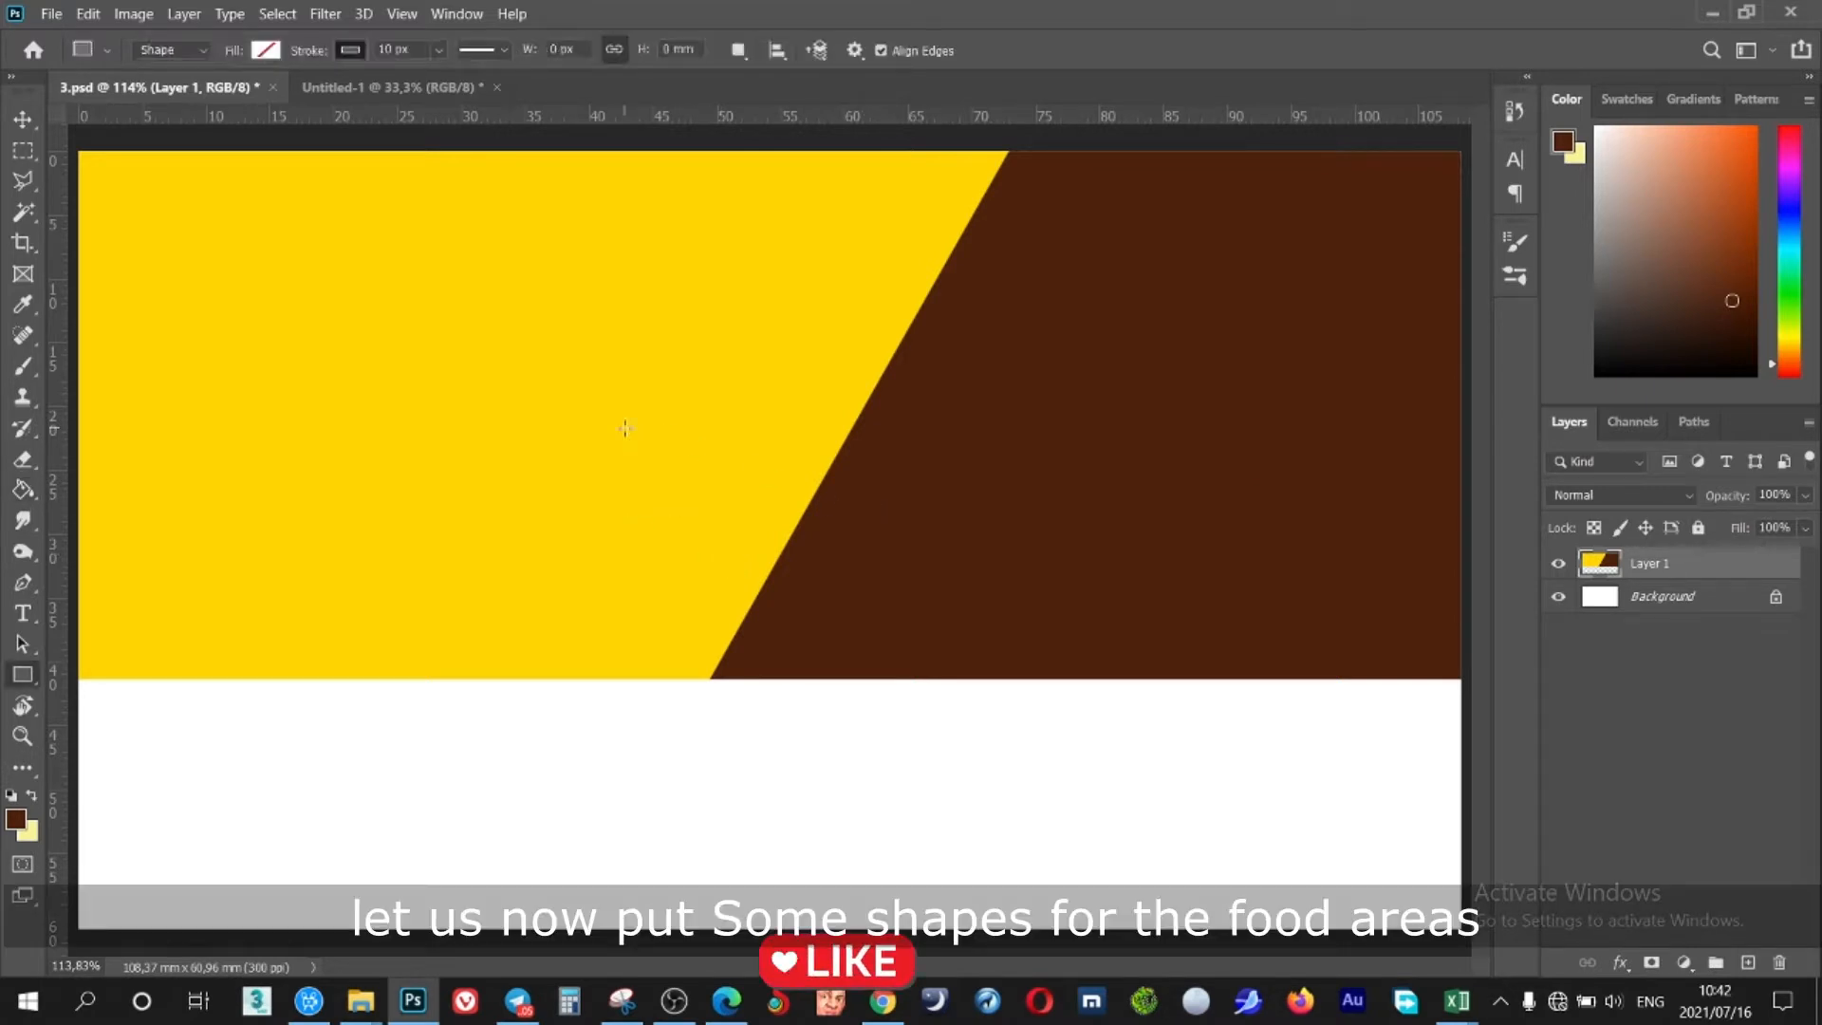
right_click(23, 674)
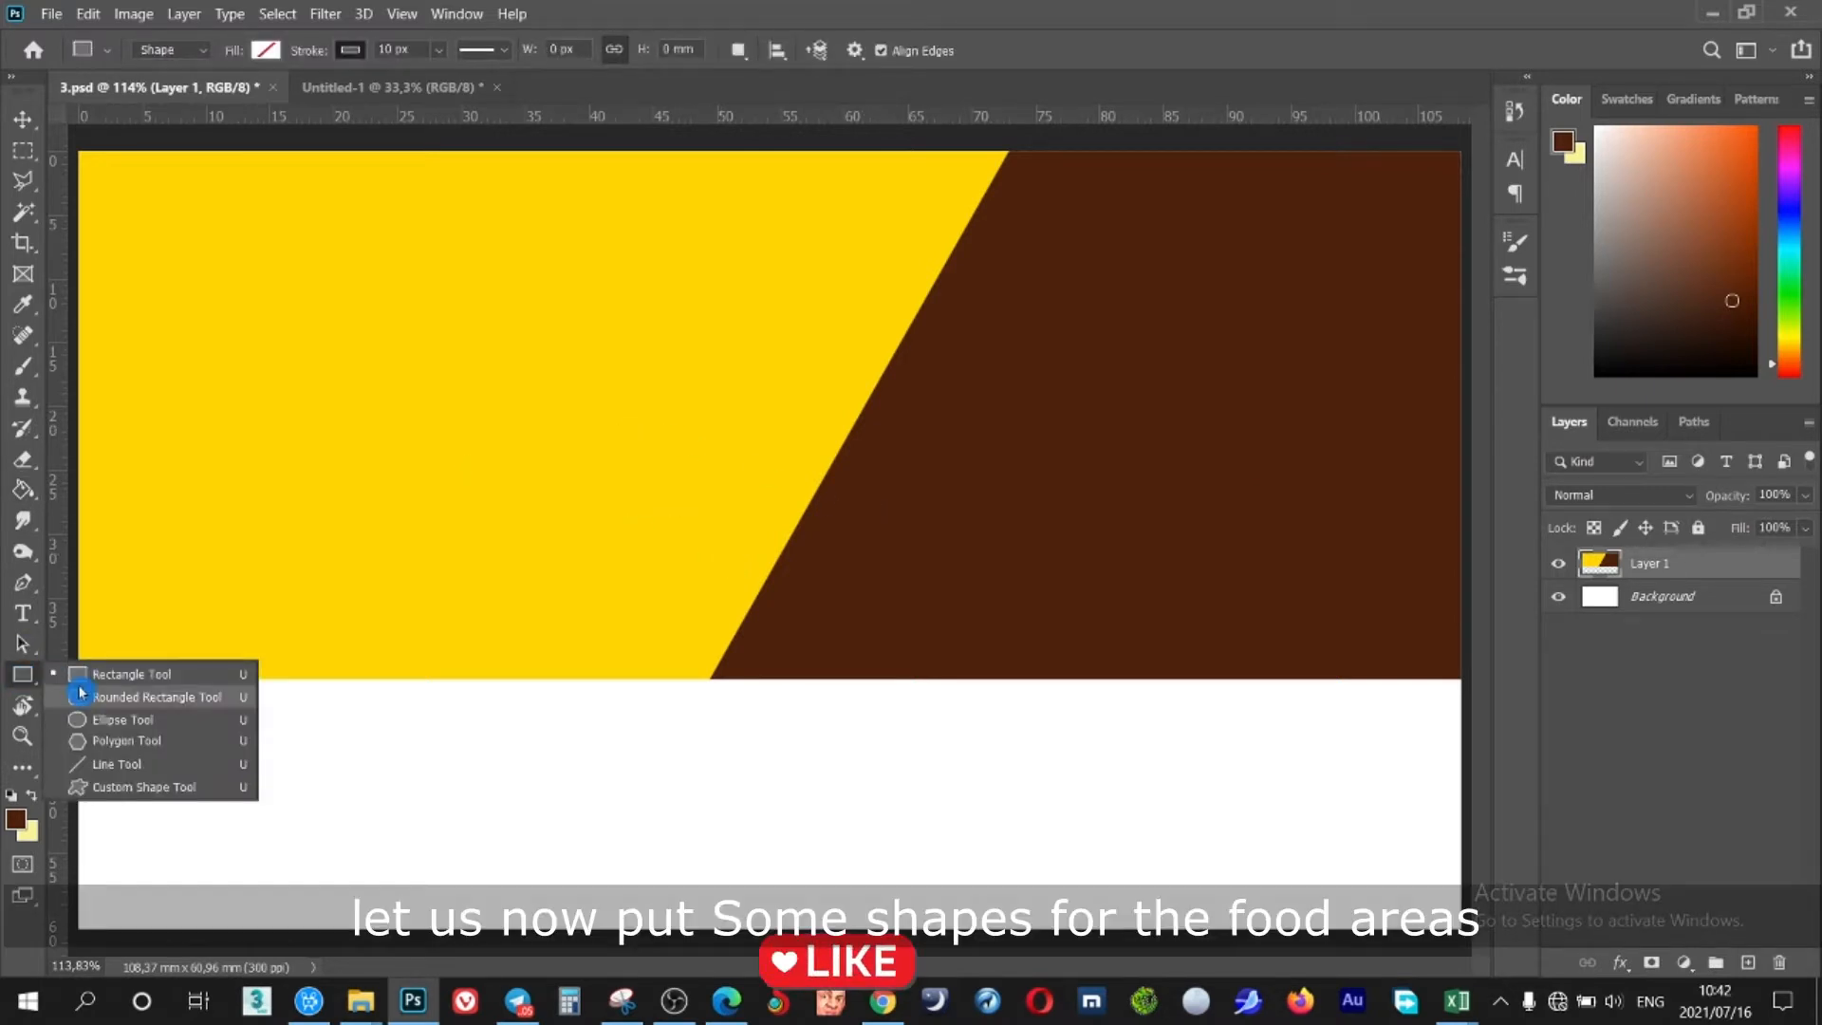
click(142, 719)
drag(904, 405, 1027, 555)
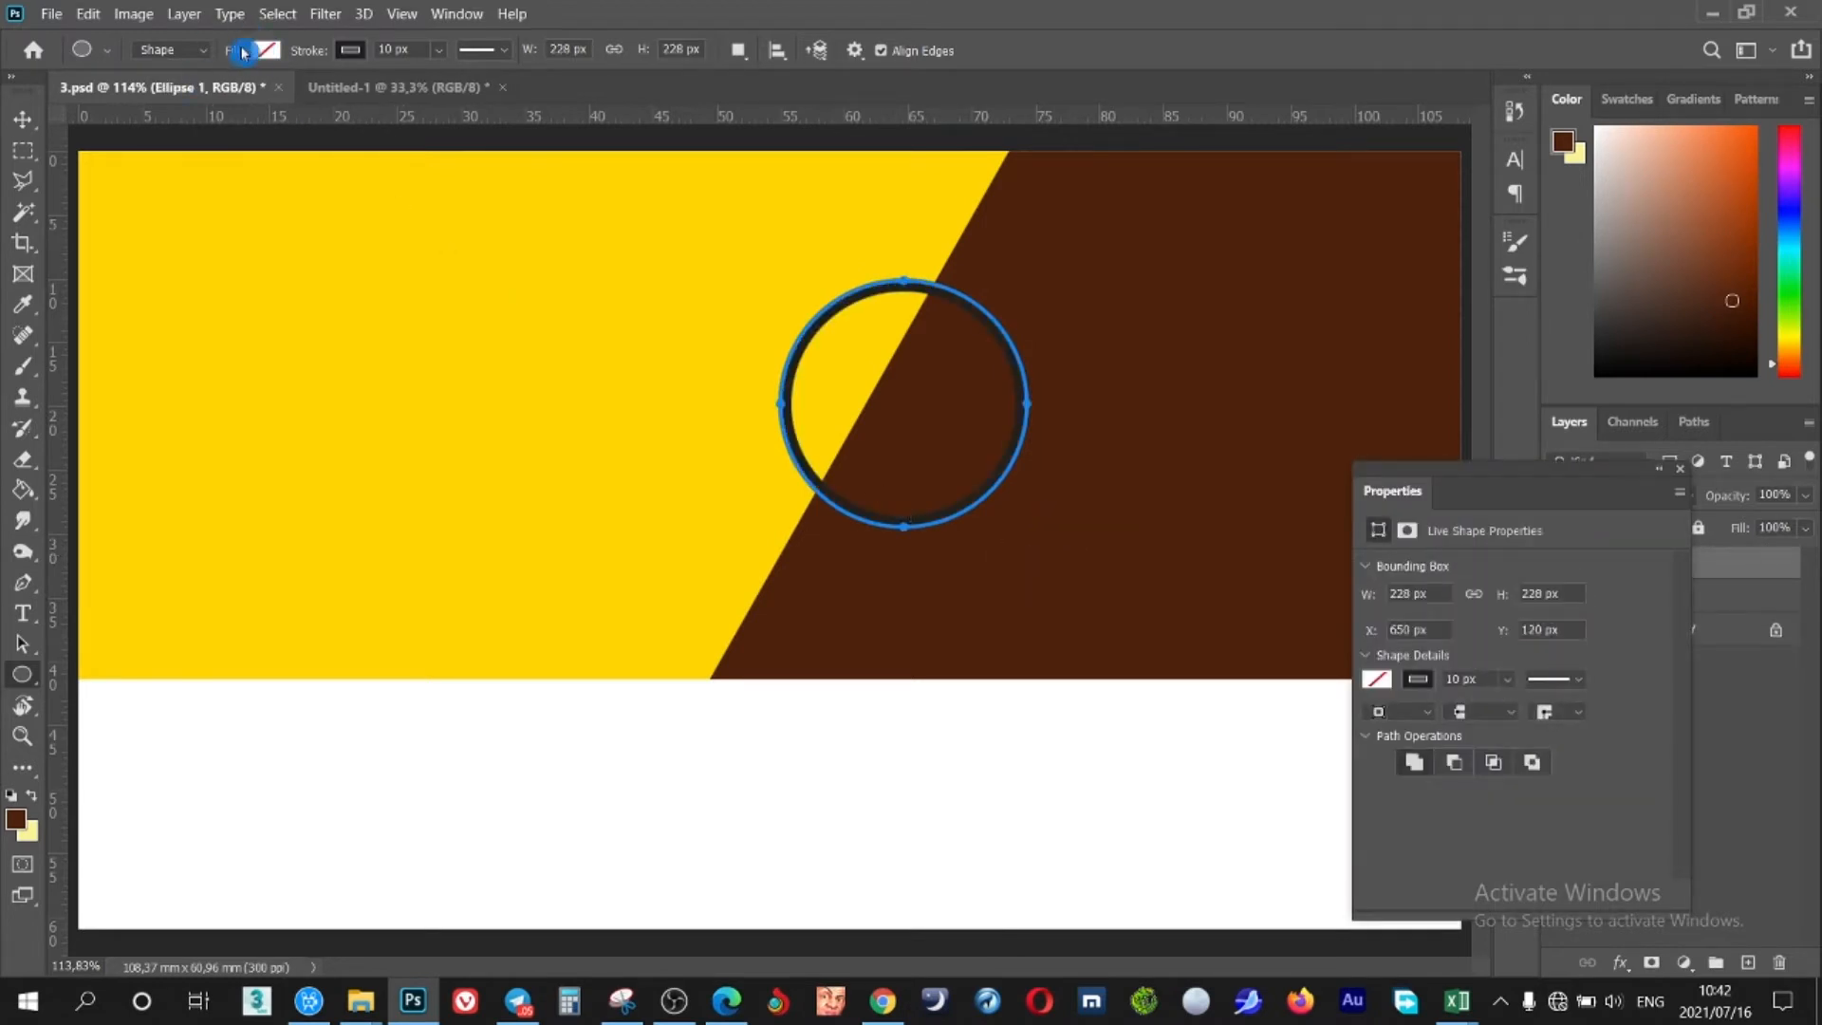
Give the circle no fill and a 10 px orange #ff8a00 outline
click(349, 52)
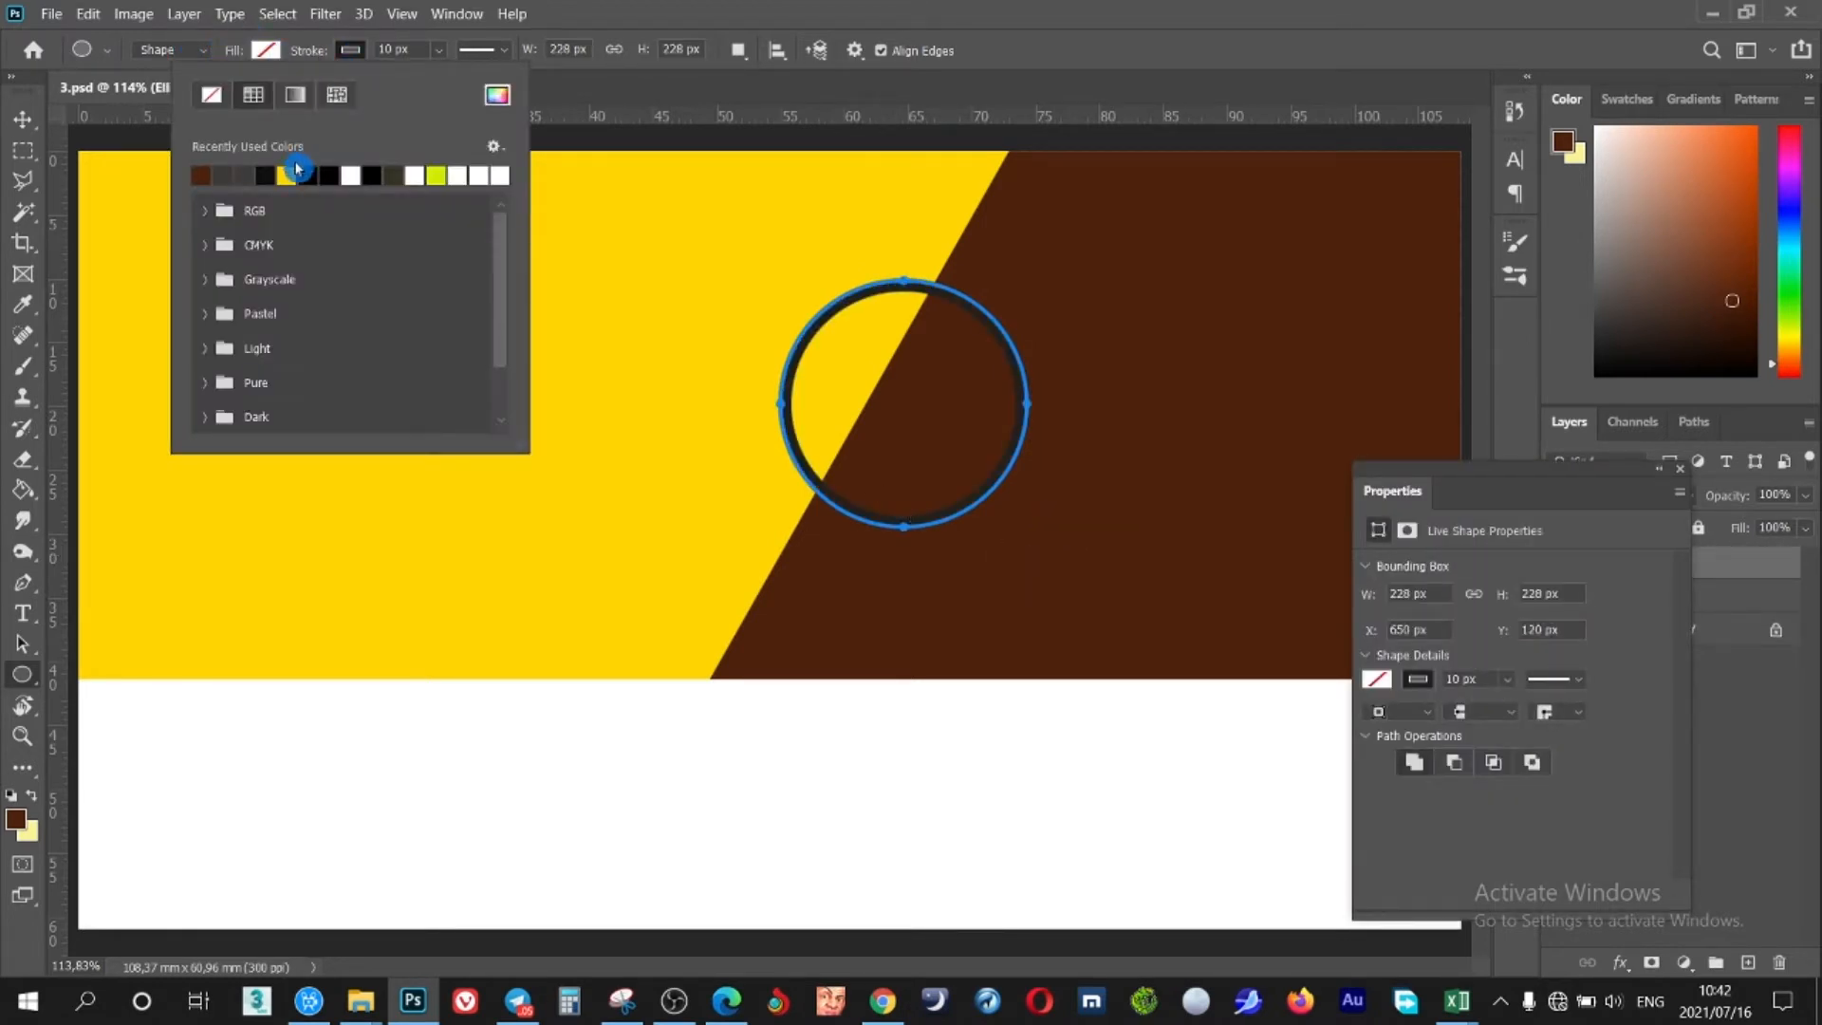
click(297, 173)
click(497, 95)
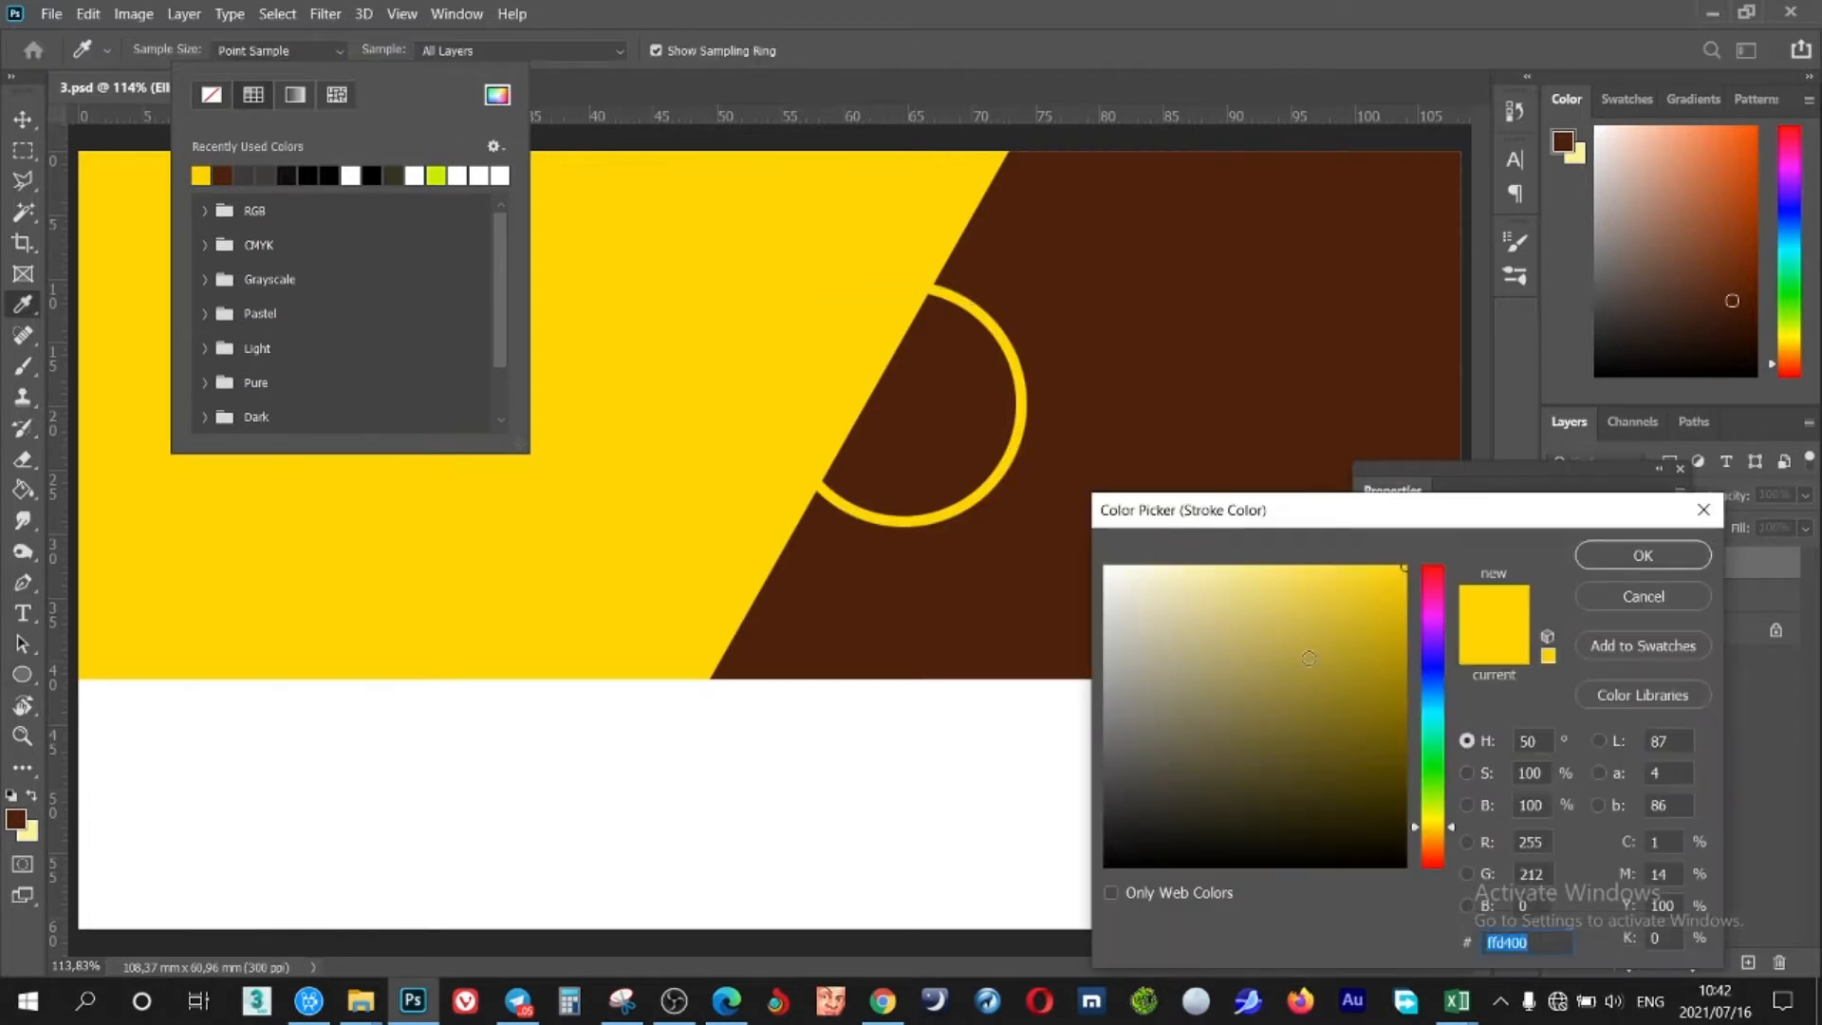
drag(1437, 848, 1437, 837)
click(1613, 556)
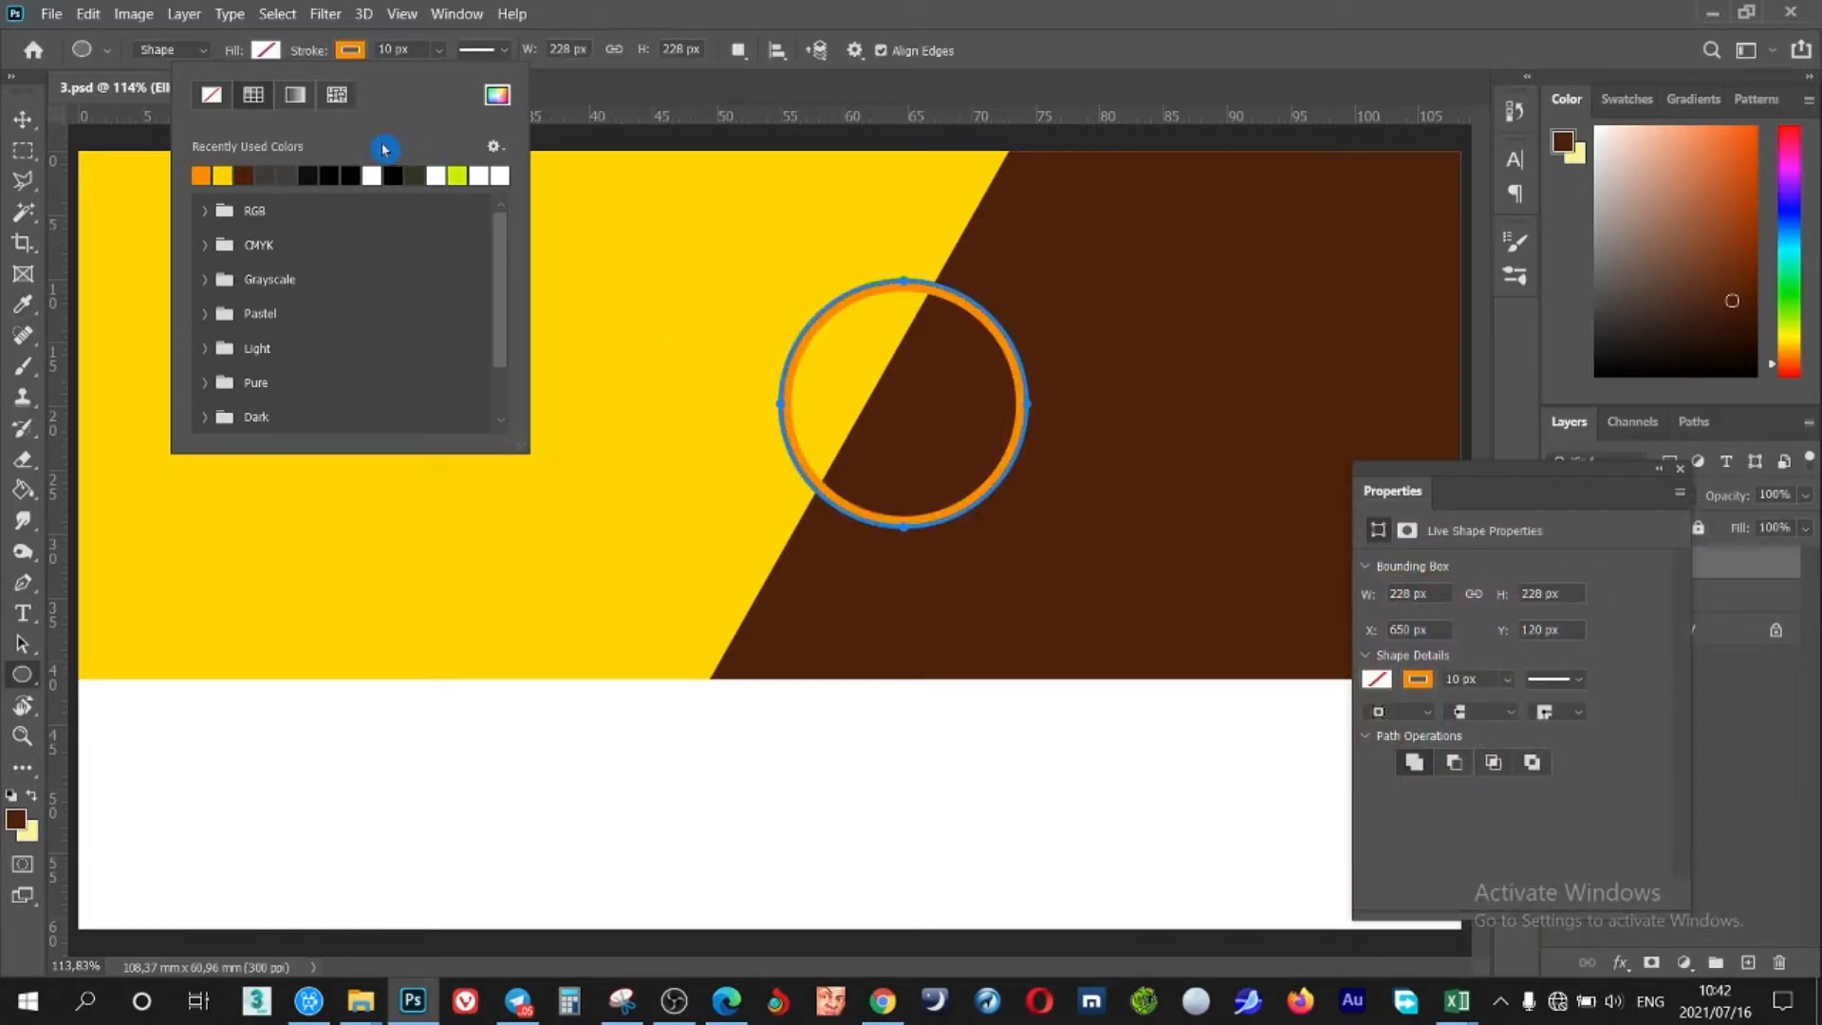
drag(313, 54, 309, 56)
key(v)
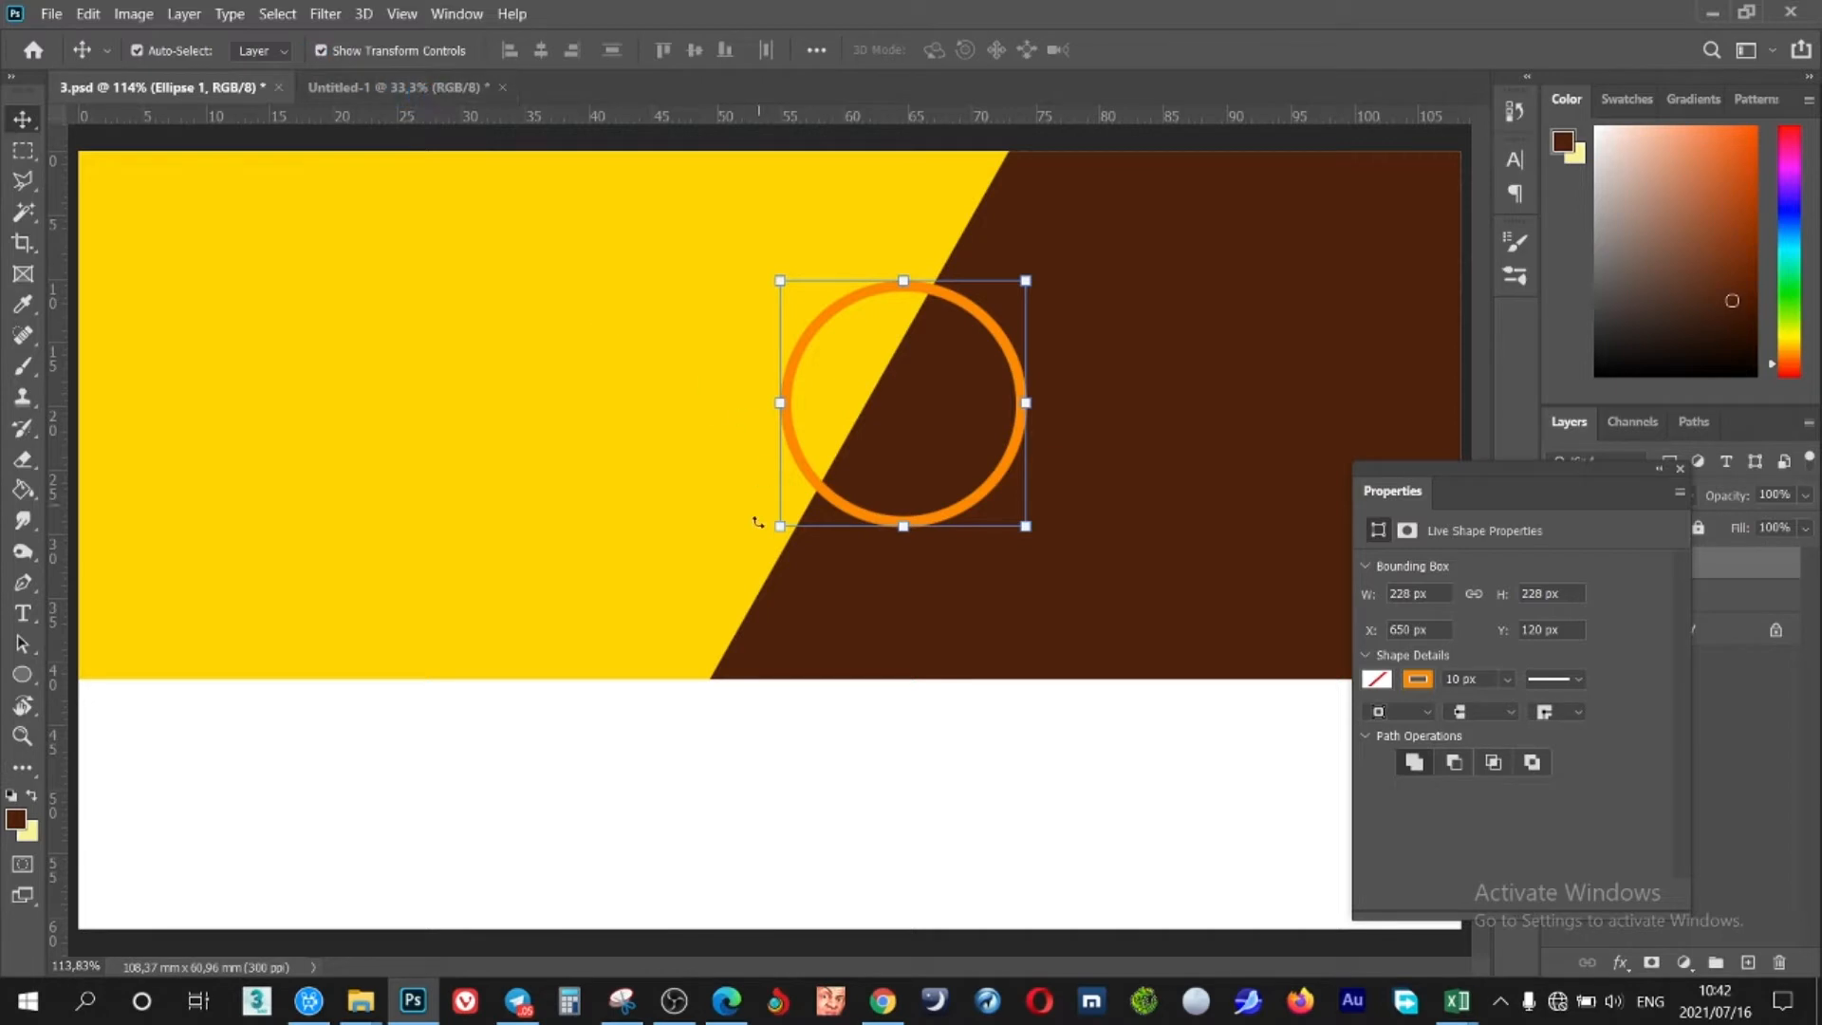
Enlarge the ring, then duplicate it and shrink the copy to about 78% up-right
drag(780, 526, 700, 606)
click(1175, 51)
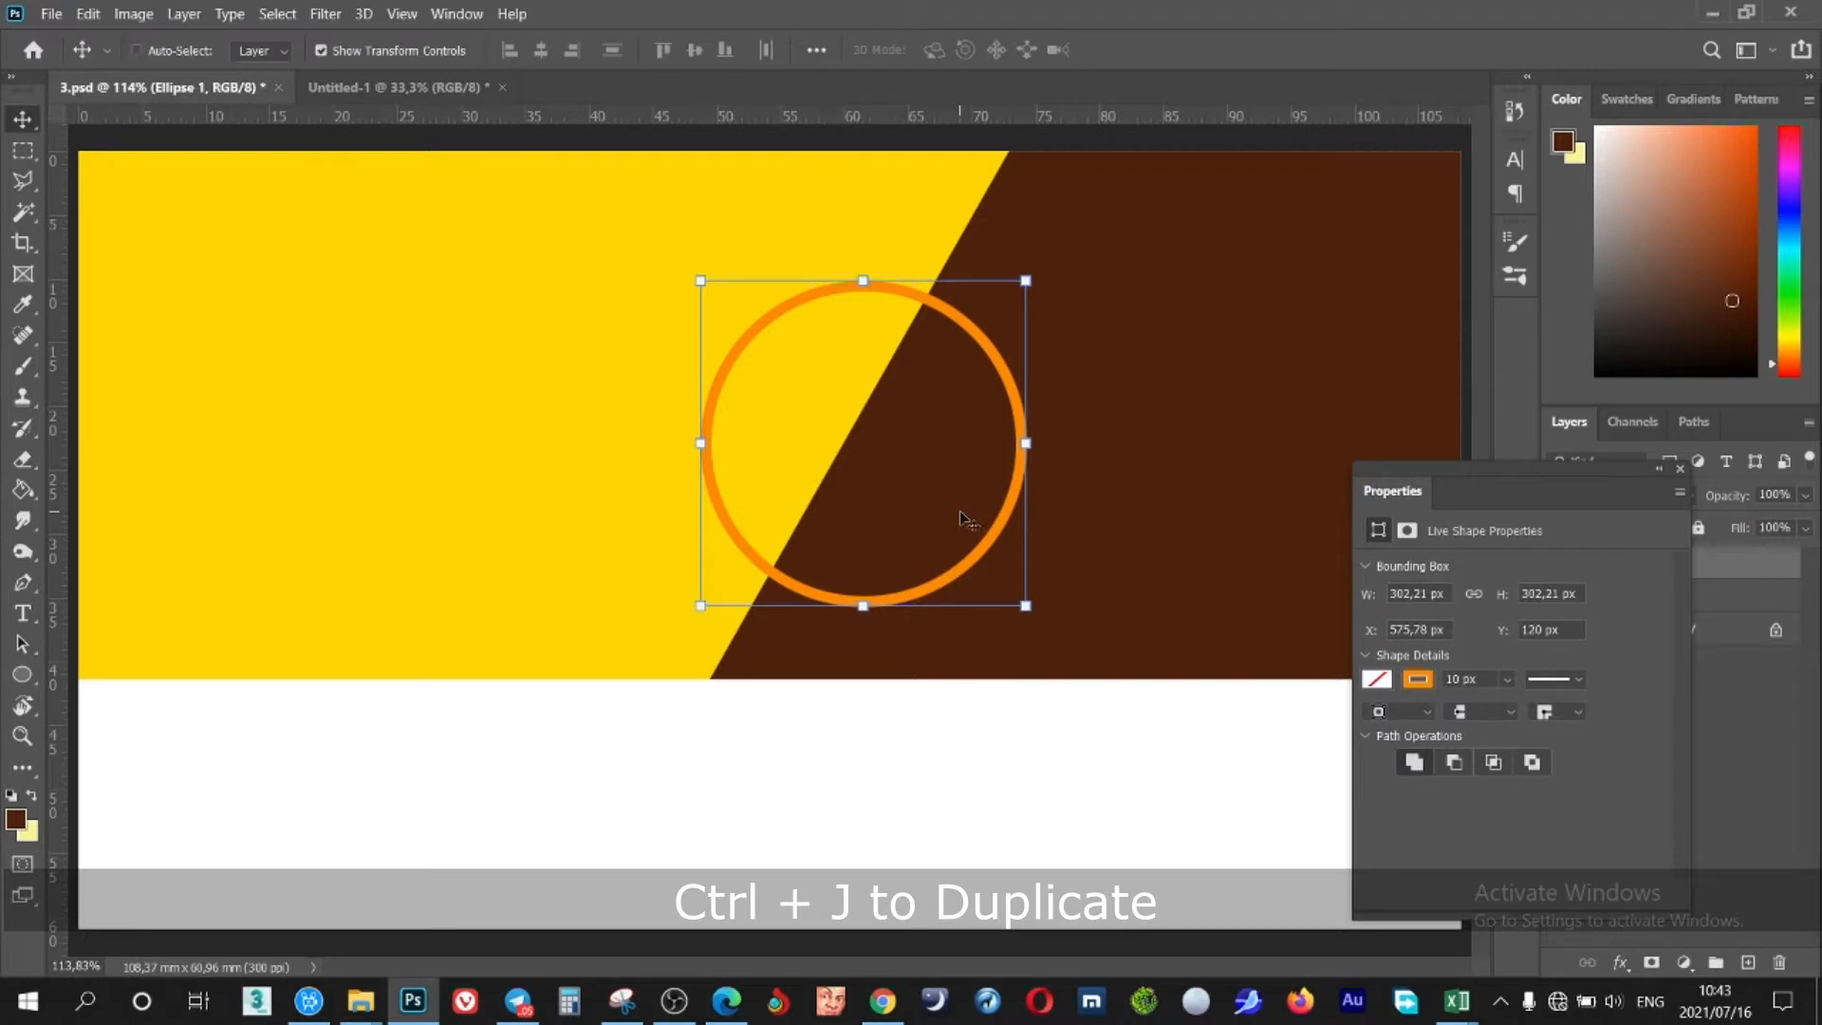
key(ctrl+j)
key(shift+Up)
key(shift+Up)
key(shift+Up)
key(shift+Up)
key(shift+Up)
key(shift+Up)
key(shift+Up)
key(shift+Up)
key(shift+Up)
key(shift+Up)
key(shift+Right)
key(shift+Right)
key(shift+Right)
key(shift+Right)
key(shift+Right)
key(shift+Right)
key(shift+Right)
key(shift+Right)
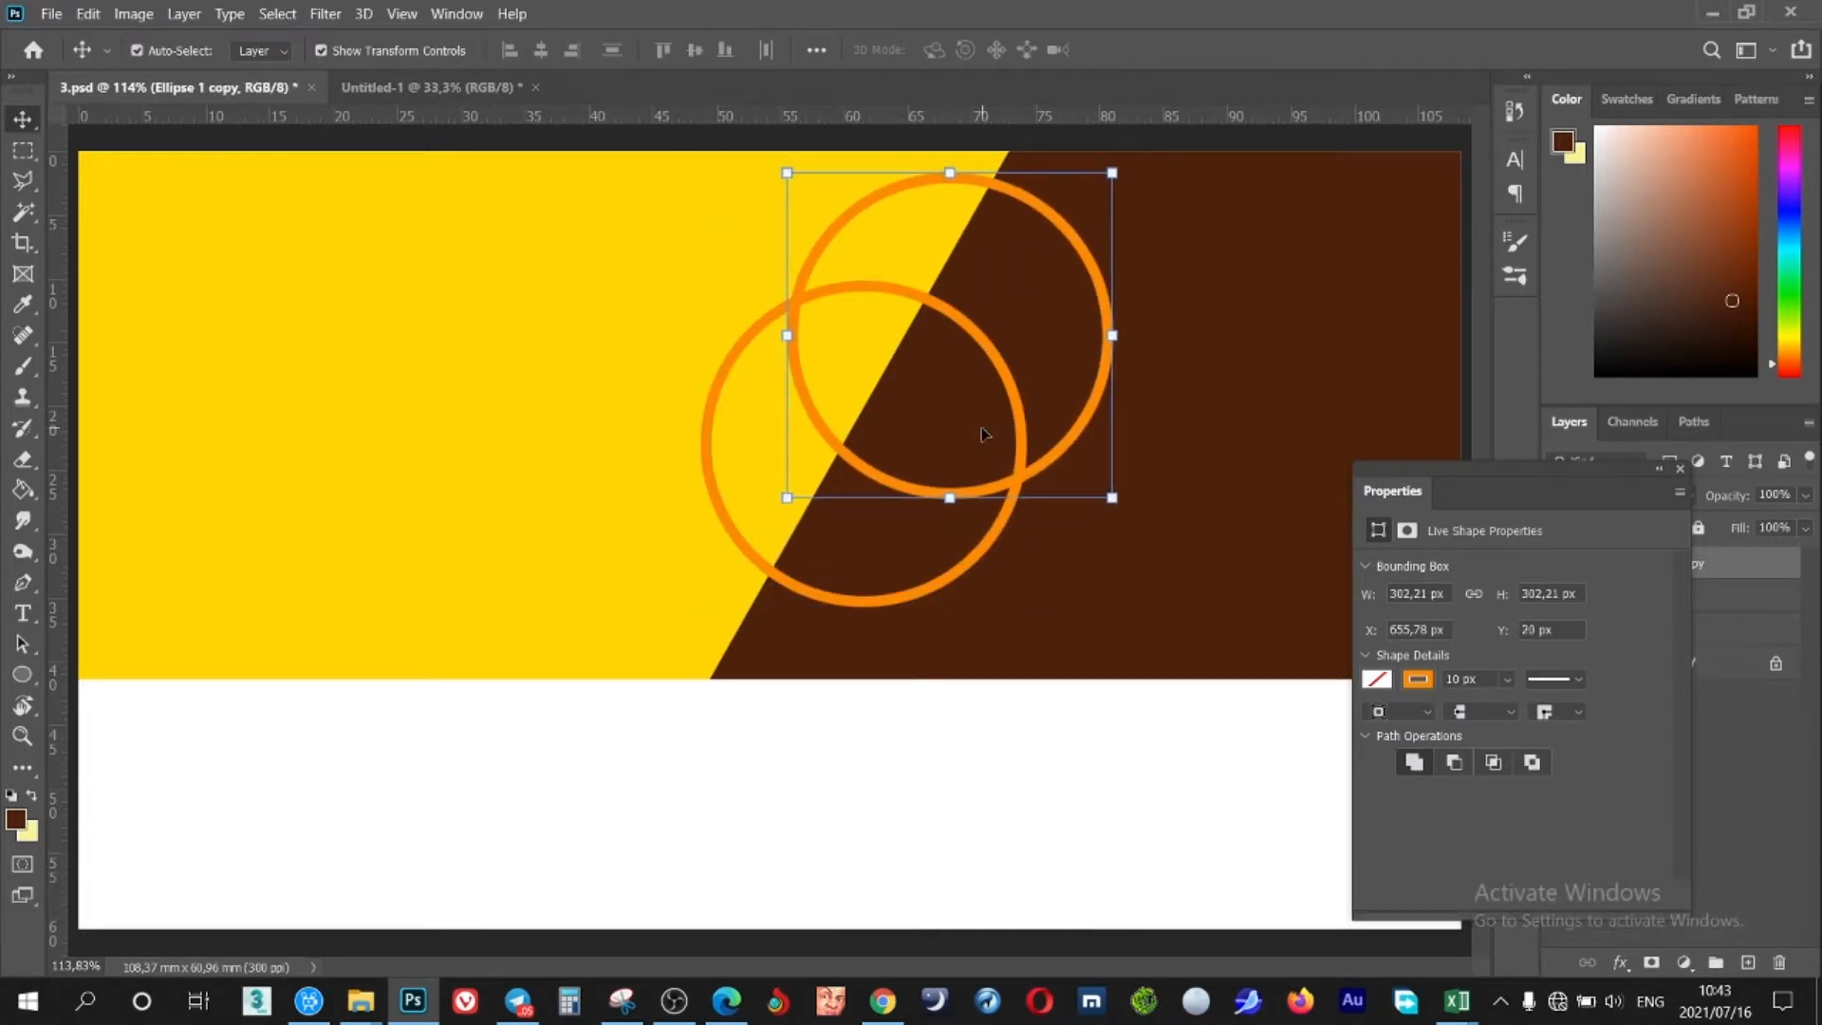
drag(1112, 175, 1068, 218)
click(1174, 53)
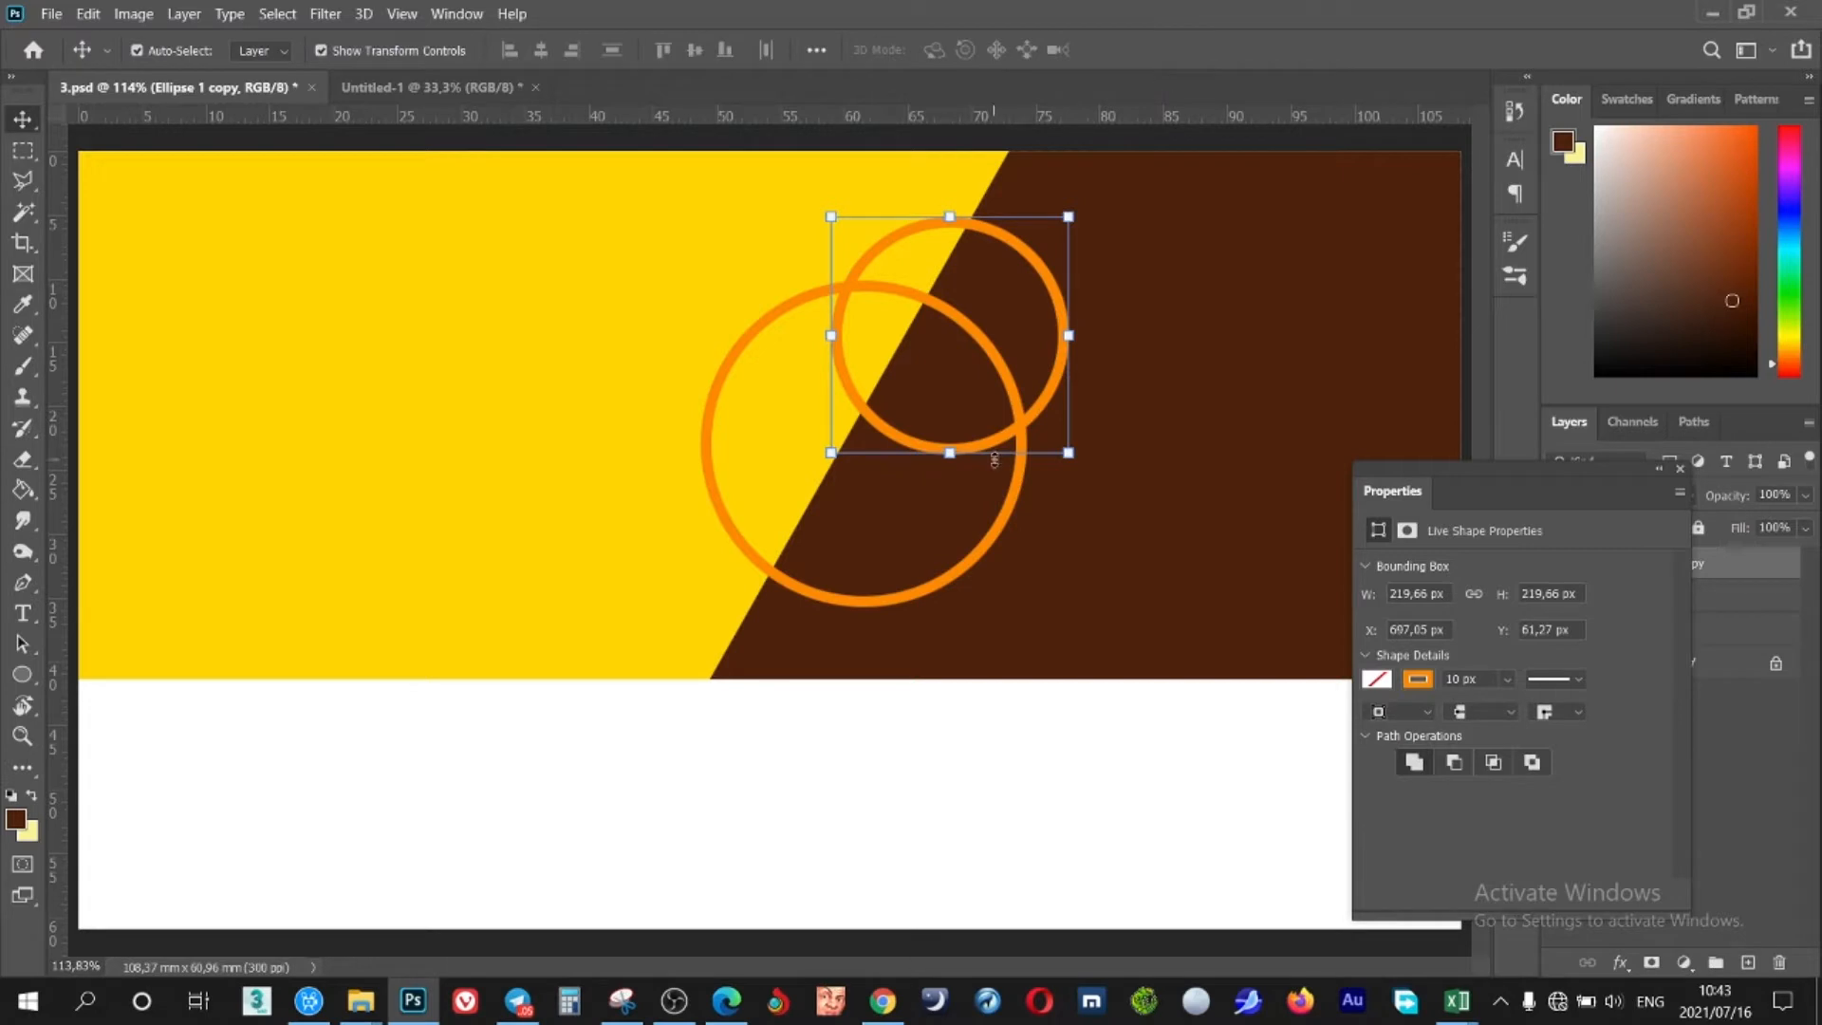
Copy a third ring onto the brown side at about 114%, then reposition the rings
click(1680, 477)
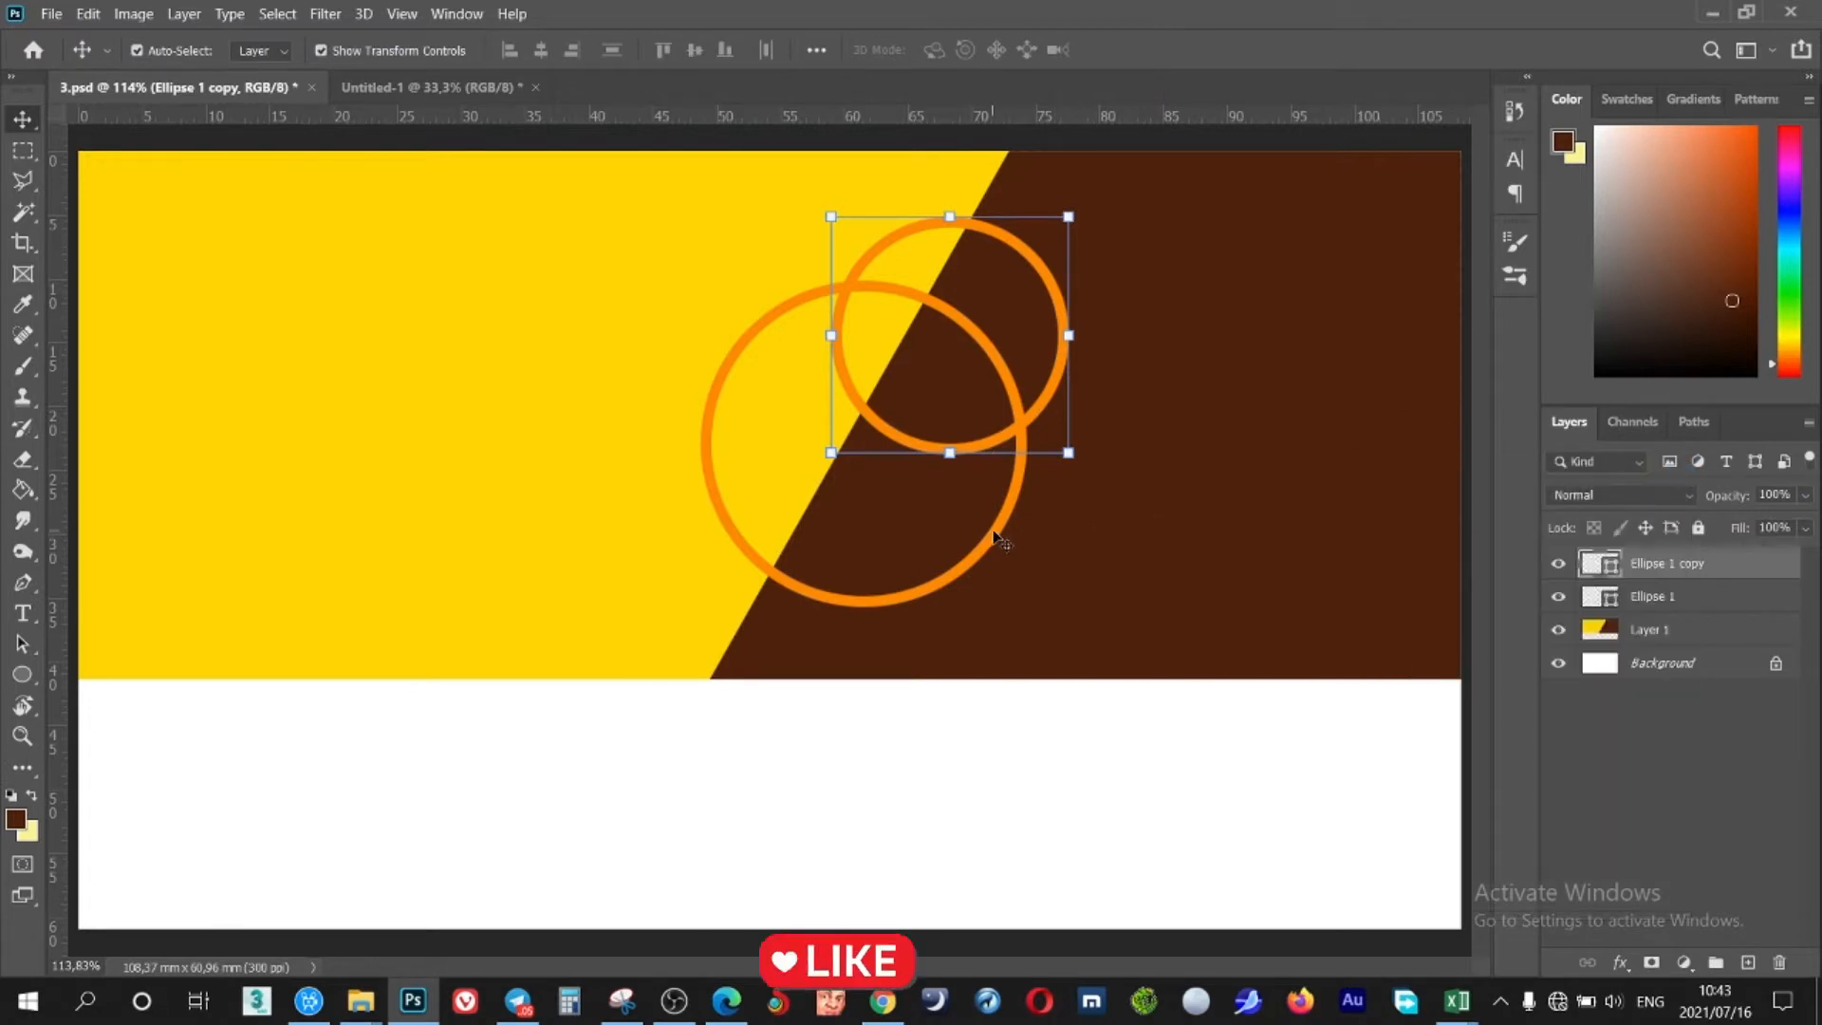
drag(997, 536, 1397, 513)
drag(1103, 252, 1062, 206)
drag(1378, 505, 1383, 568)
click(1175, 50)
drag(859, 417, 832, 362)
drag(754, 560, 699, 562)
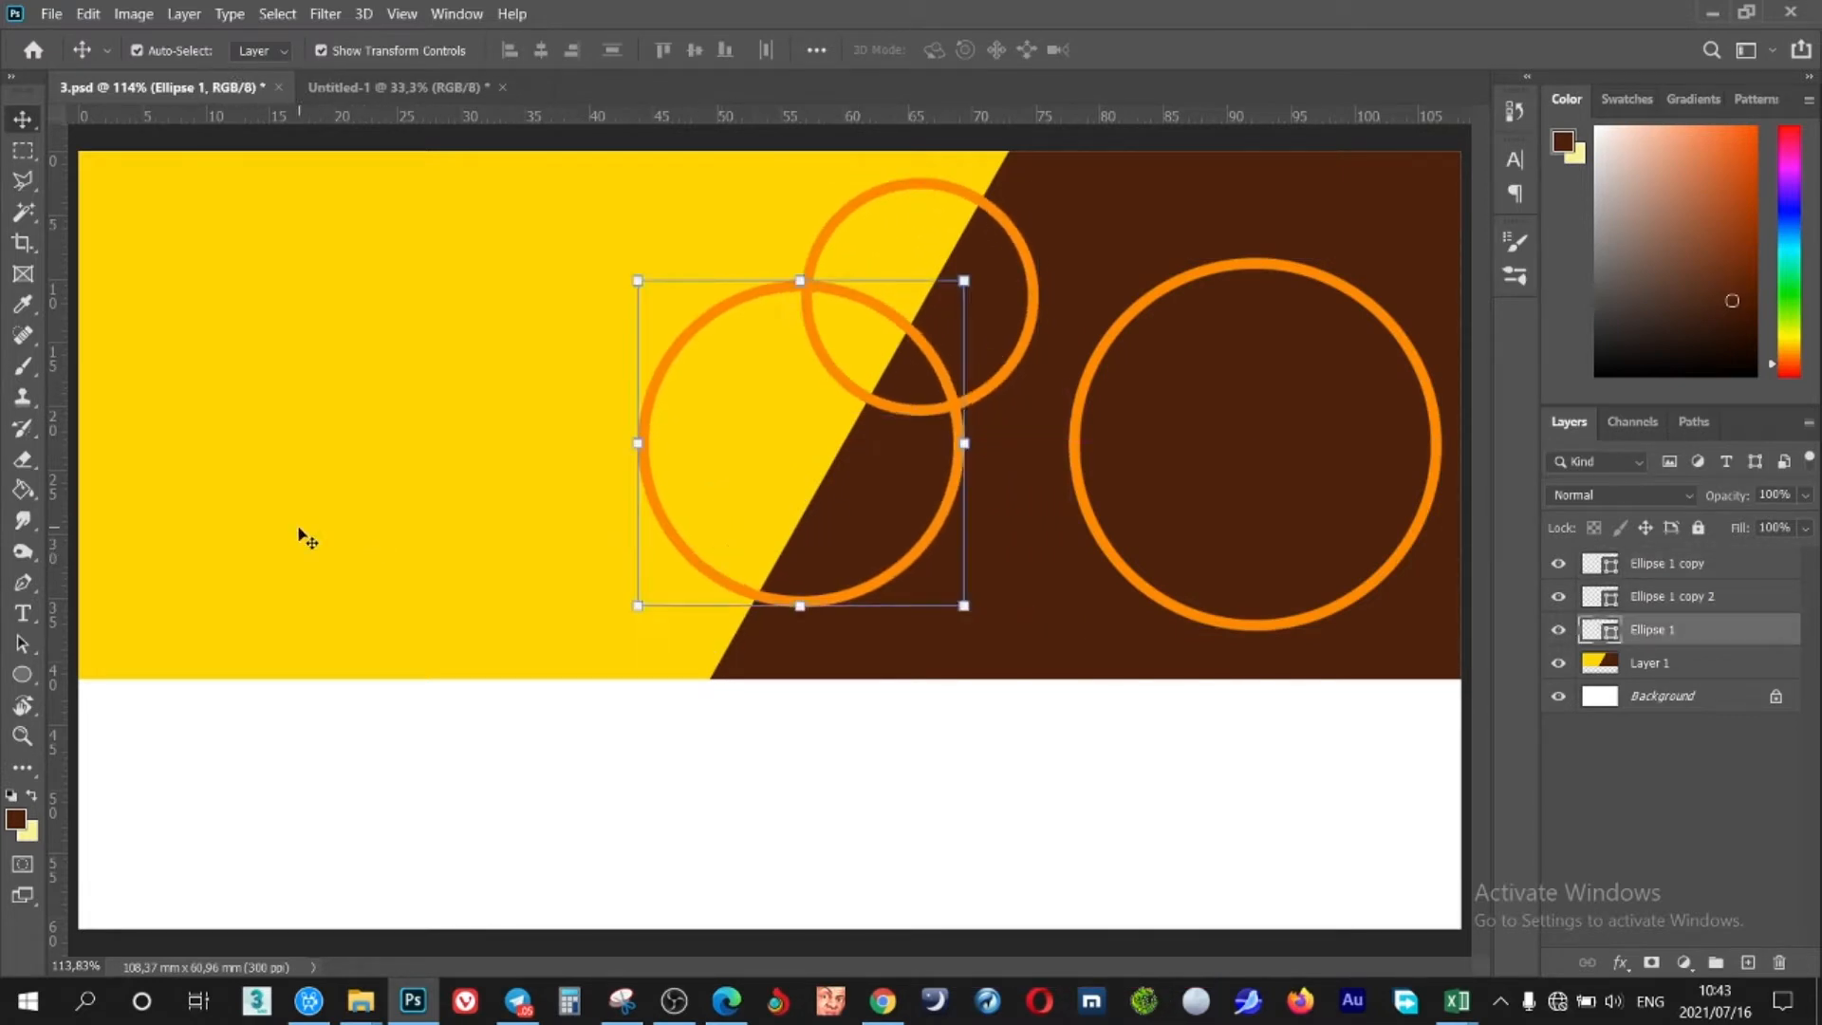
click(1651, 664)
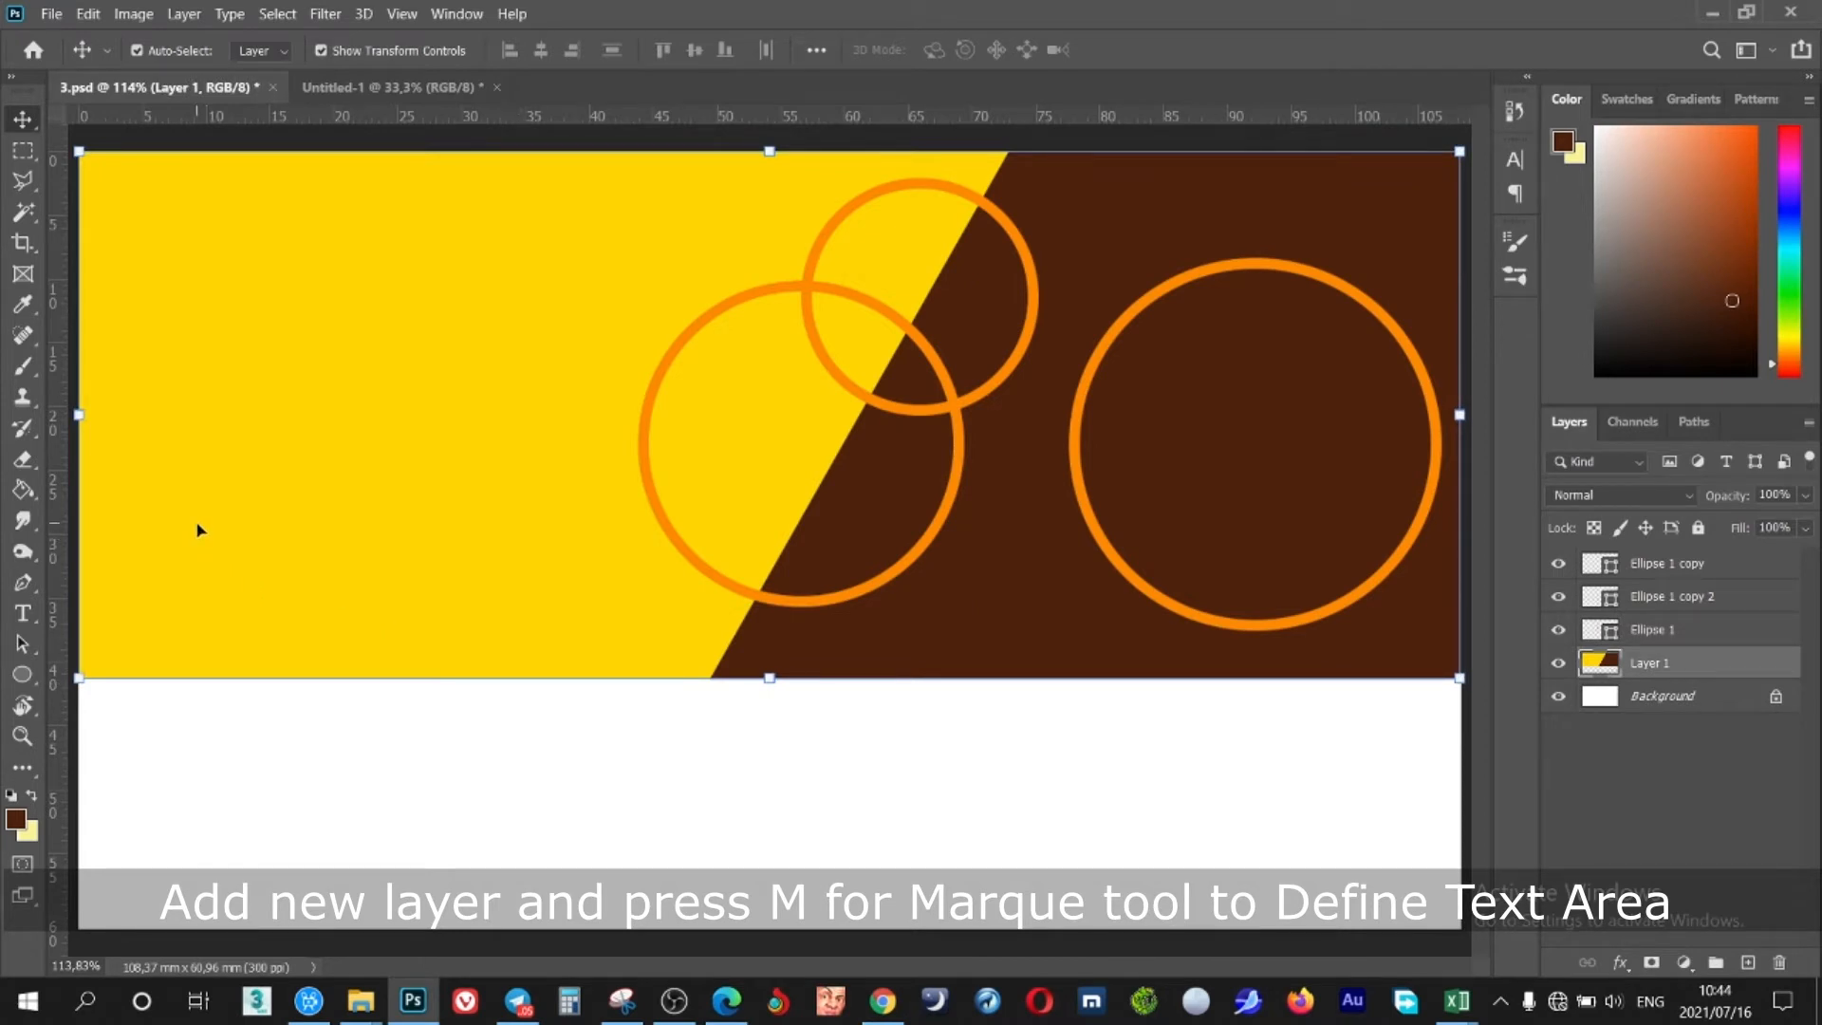
Fill a strip from the banner's left edge with pure red on new Layer 2
key(m)
mouse_move(76, 338)
mouse_down()
mouse_move(482, 384)
mouse_move(754, 445)
mouse_up()
key(g)
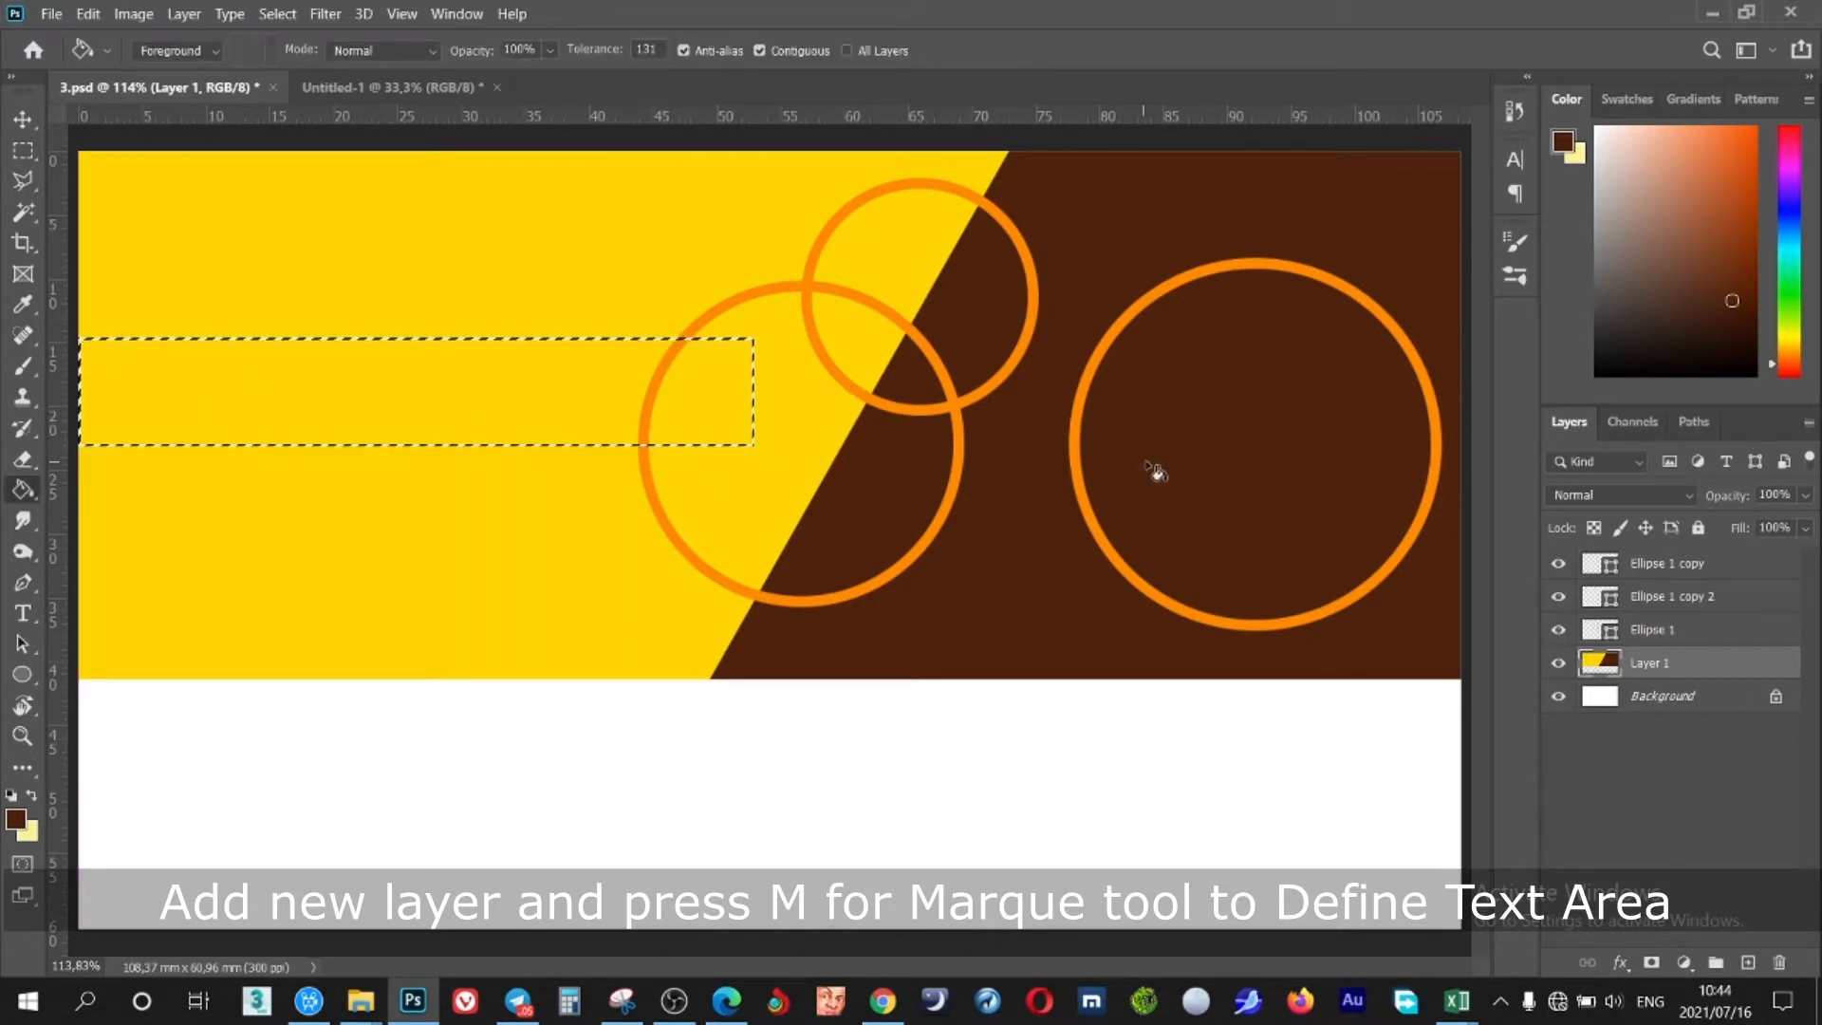
click(1747, 962)
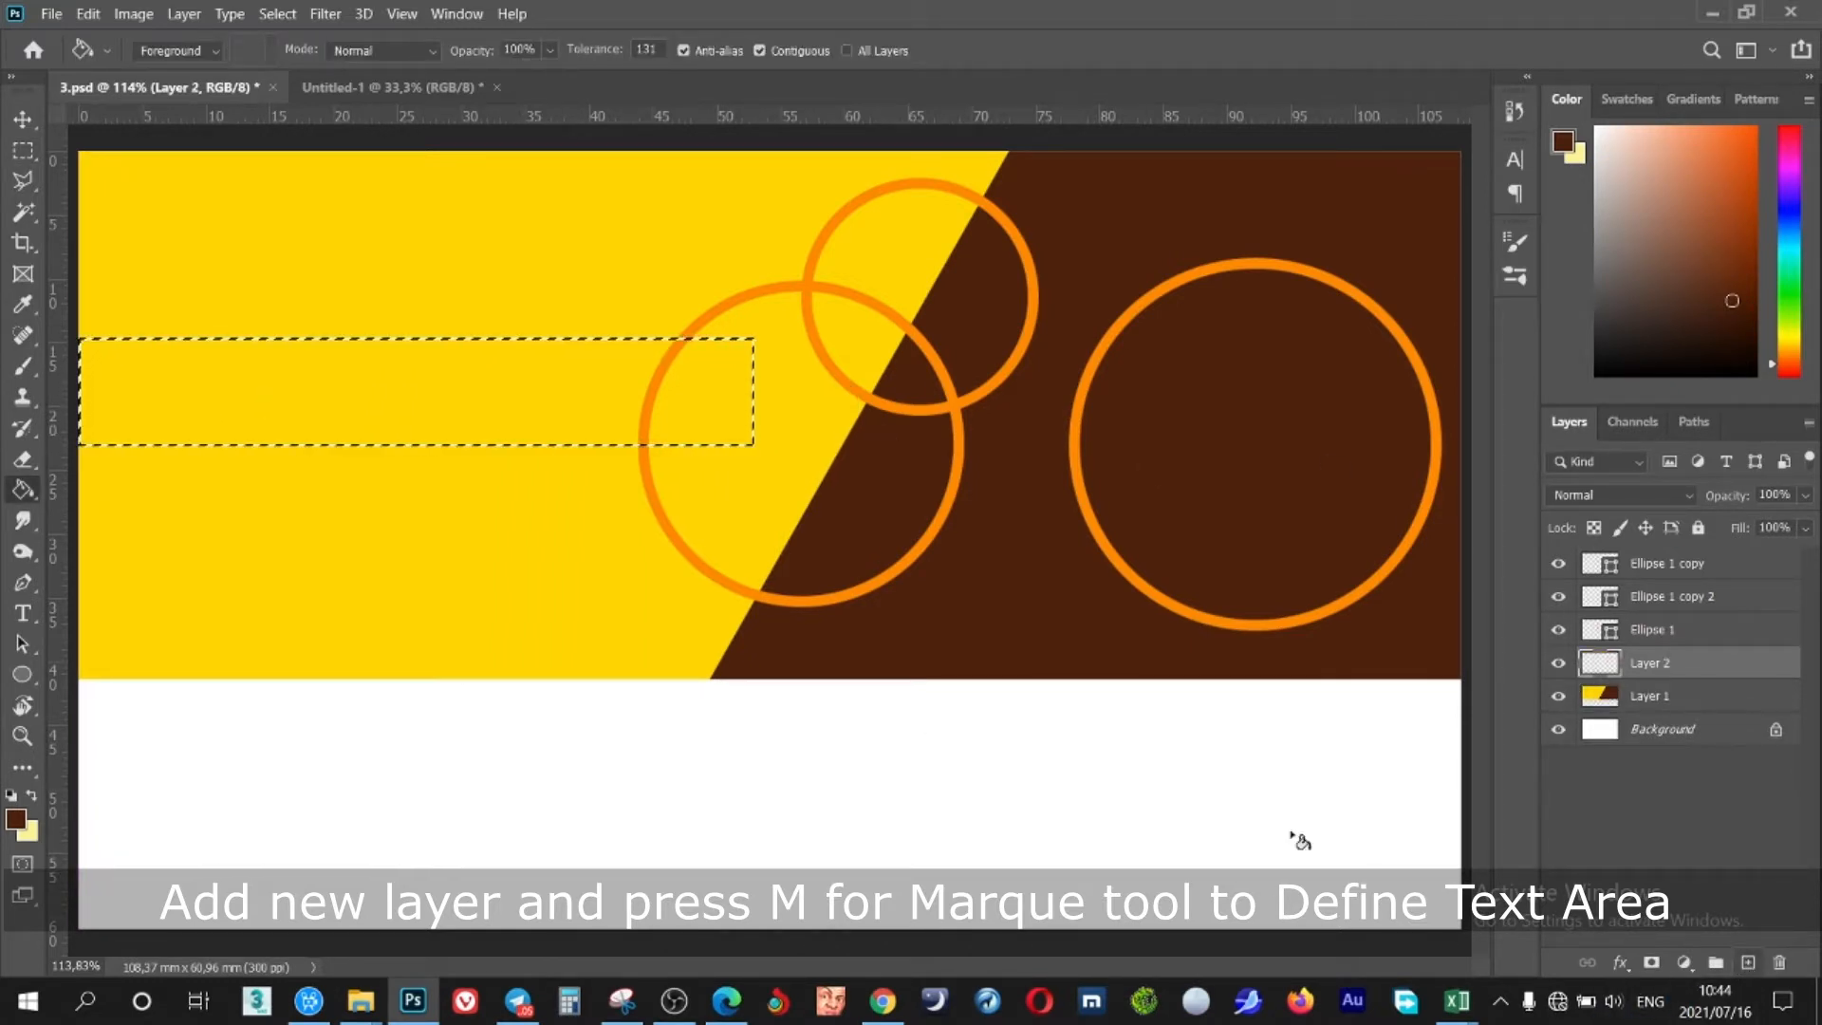
drag(1788, 356, 1790, 377)
click(1753, 128)
click(488, 395)
key(ctrl+d)
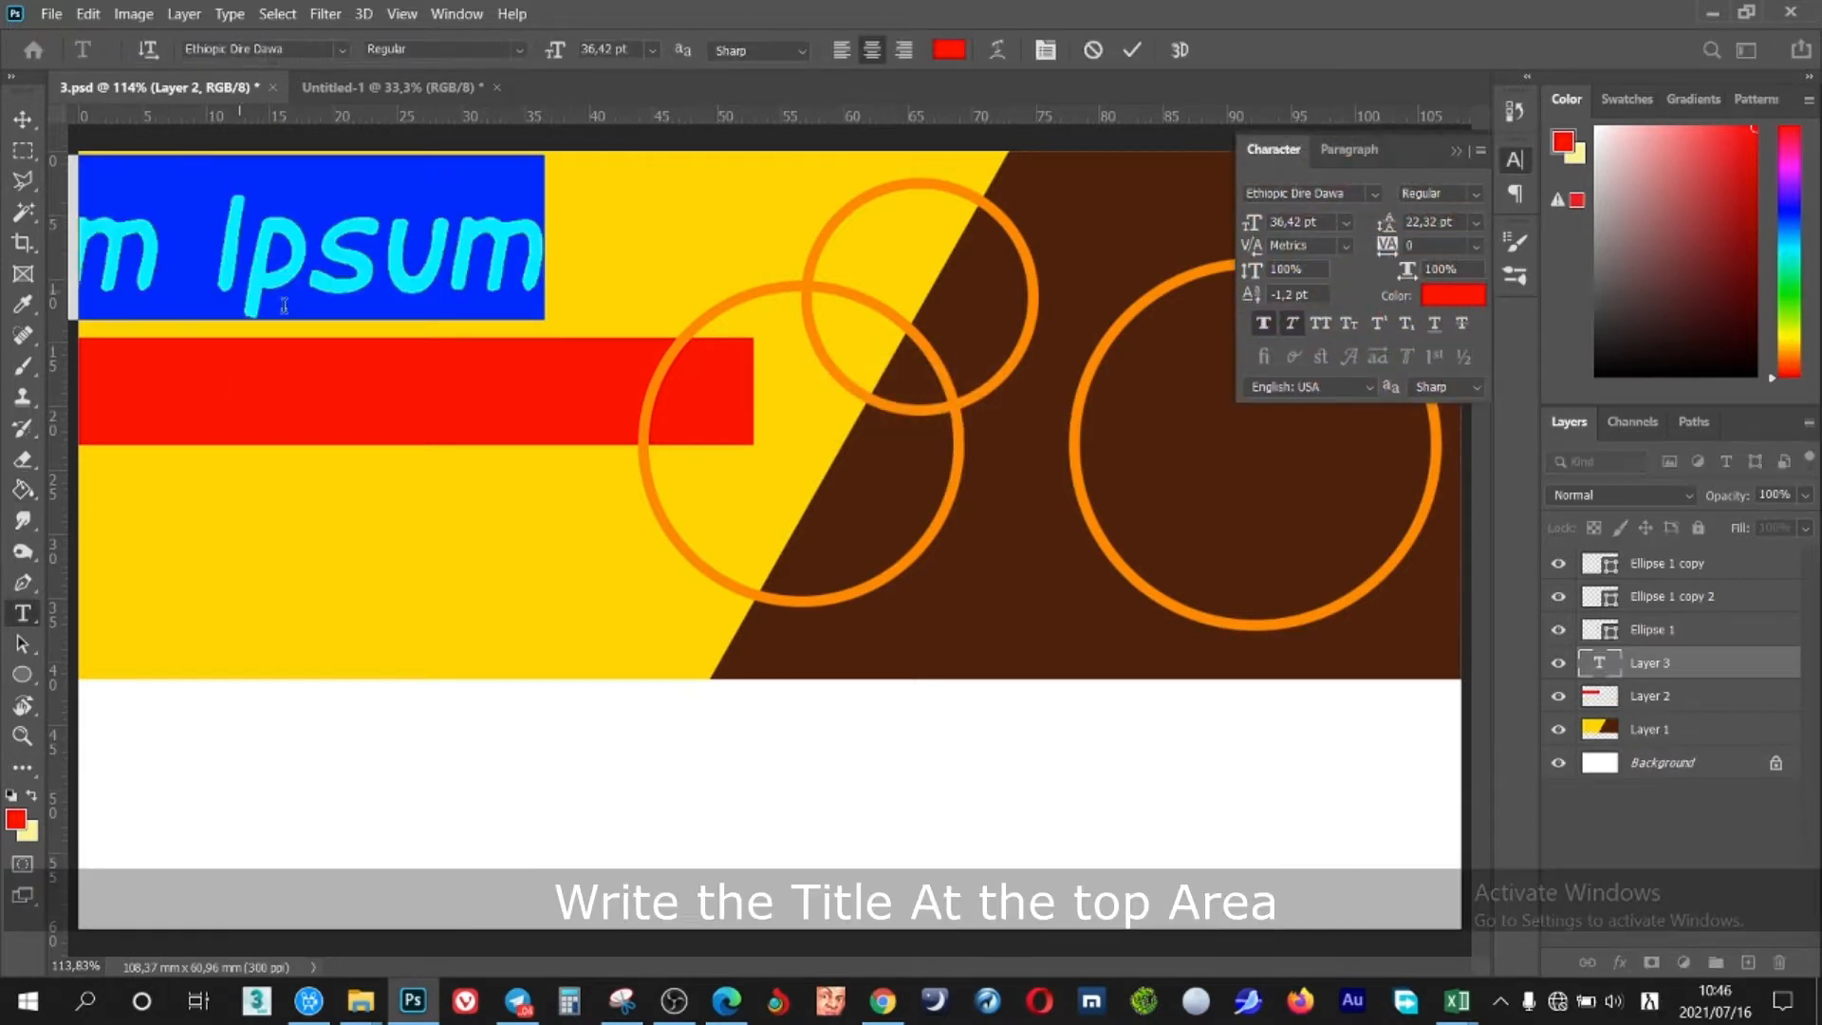
Place a title above the red bar in Ethiopic Addis reading 'ንኔነሽ ገበያ'
drag(370, 343, 770, 615)
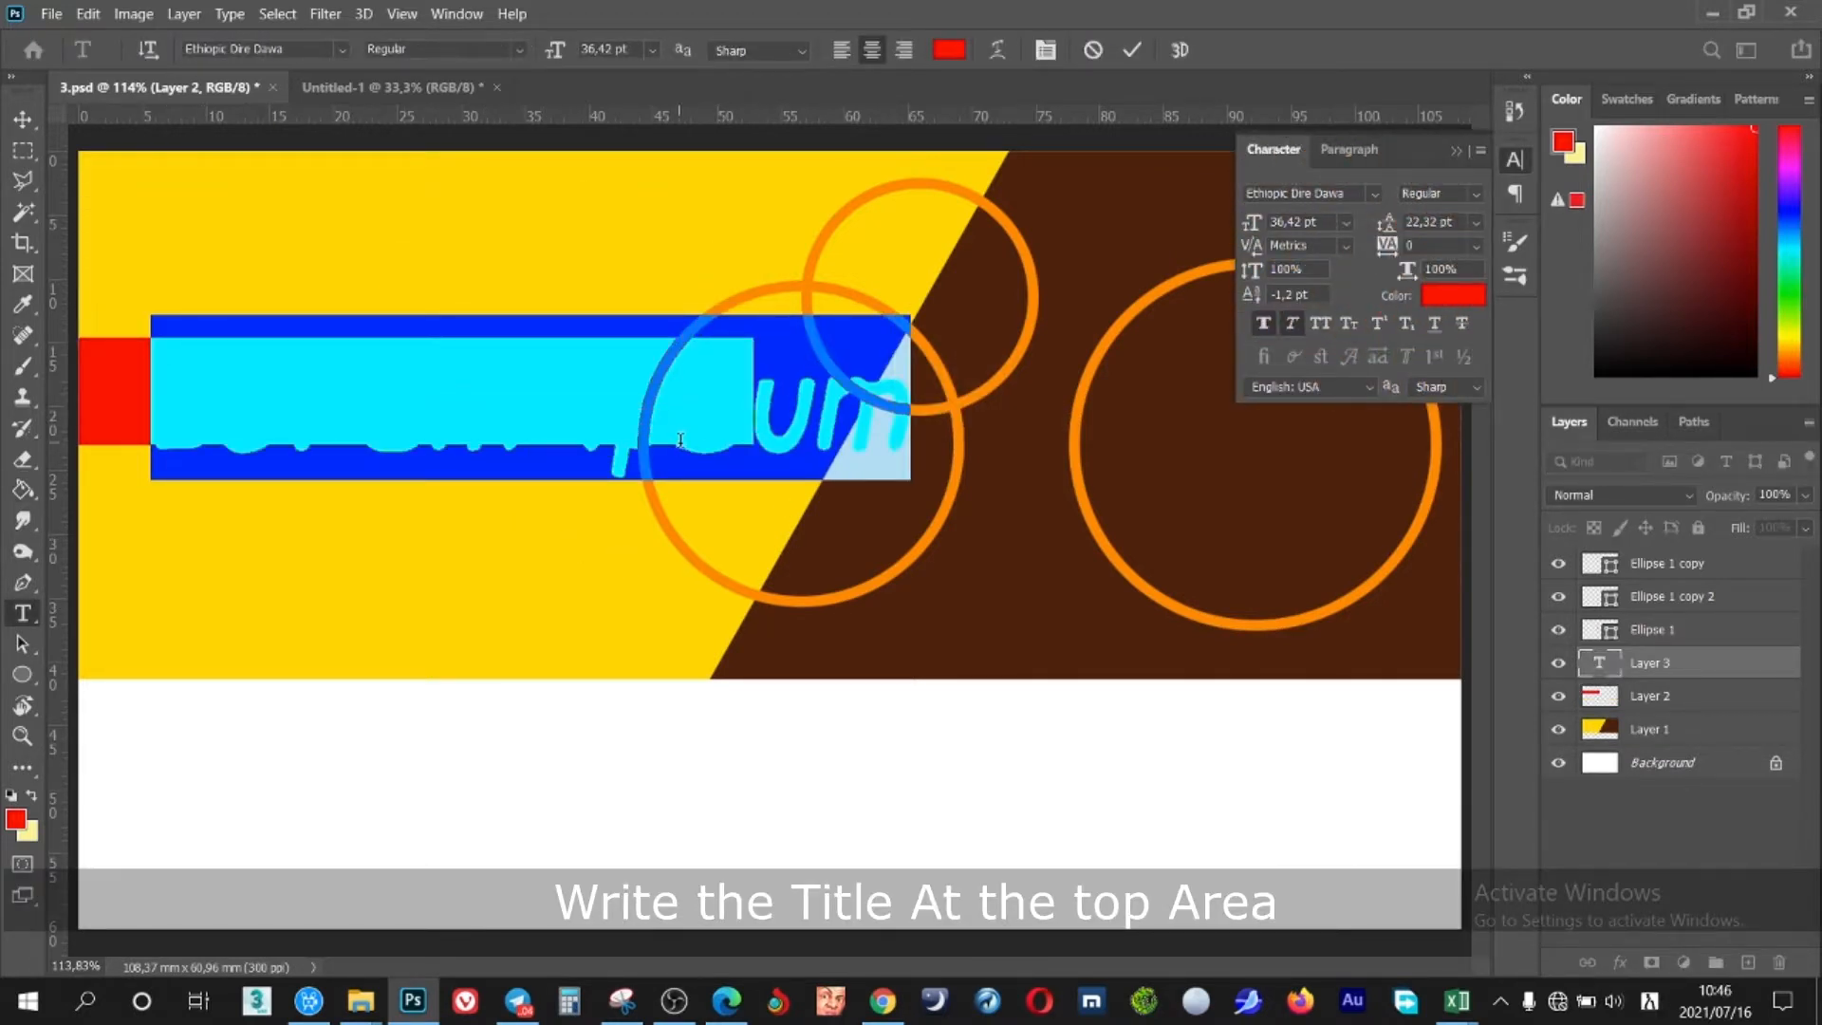
click(1375, 195)
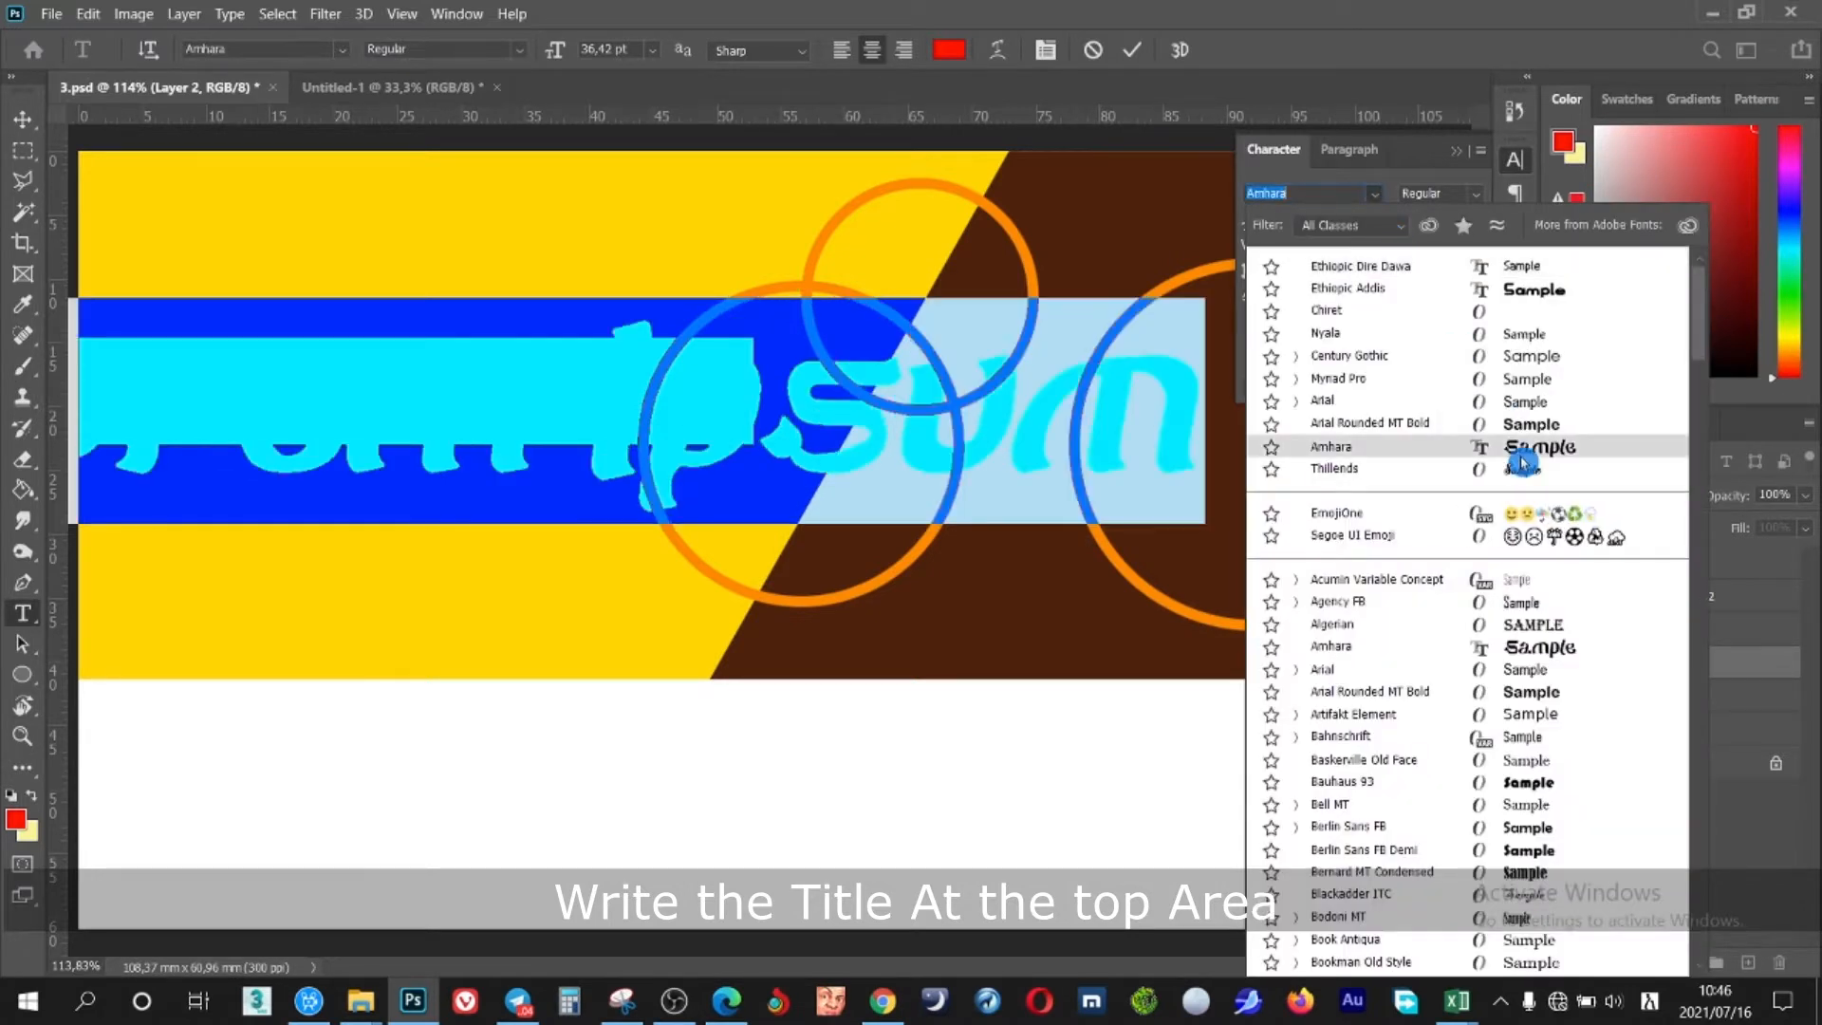
click(1546, 290)
click(672, 471)
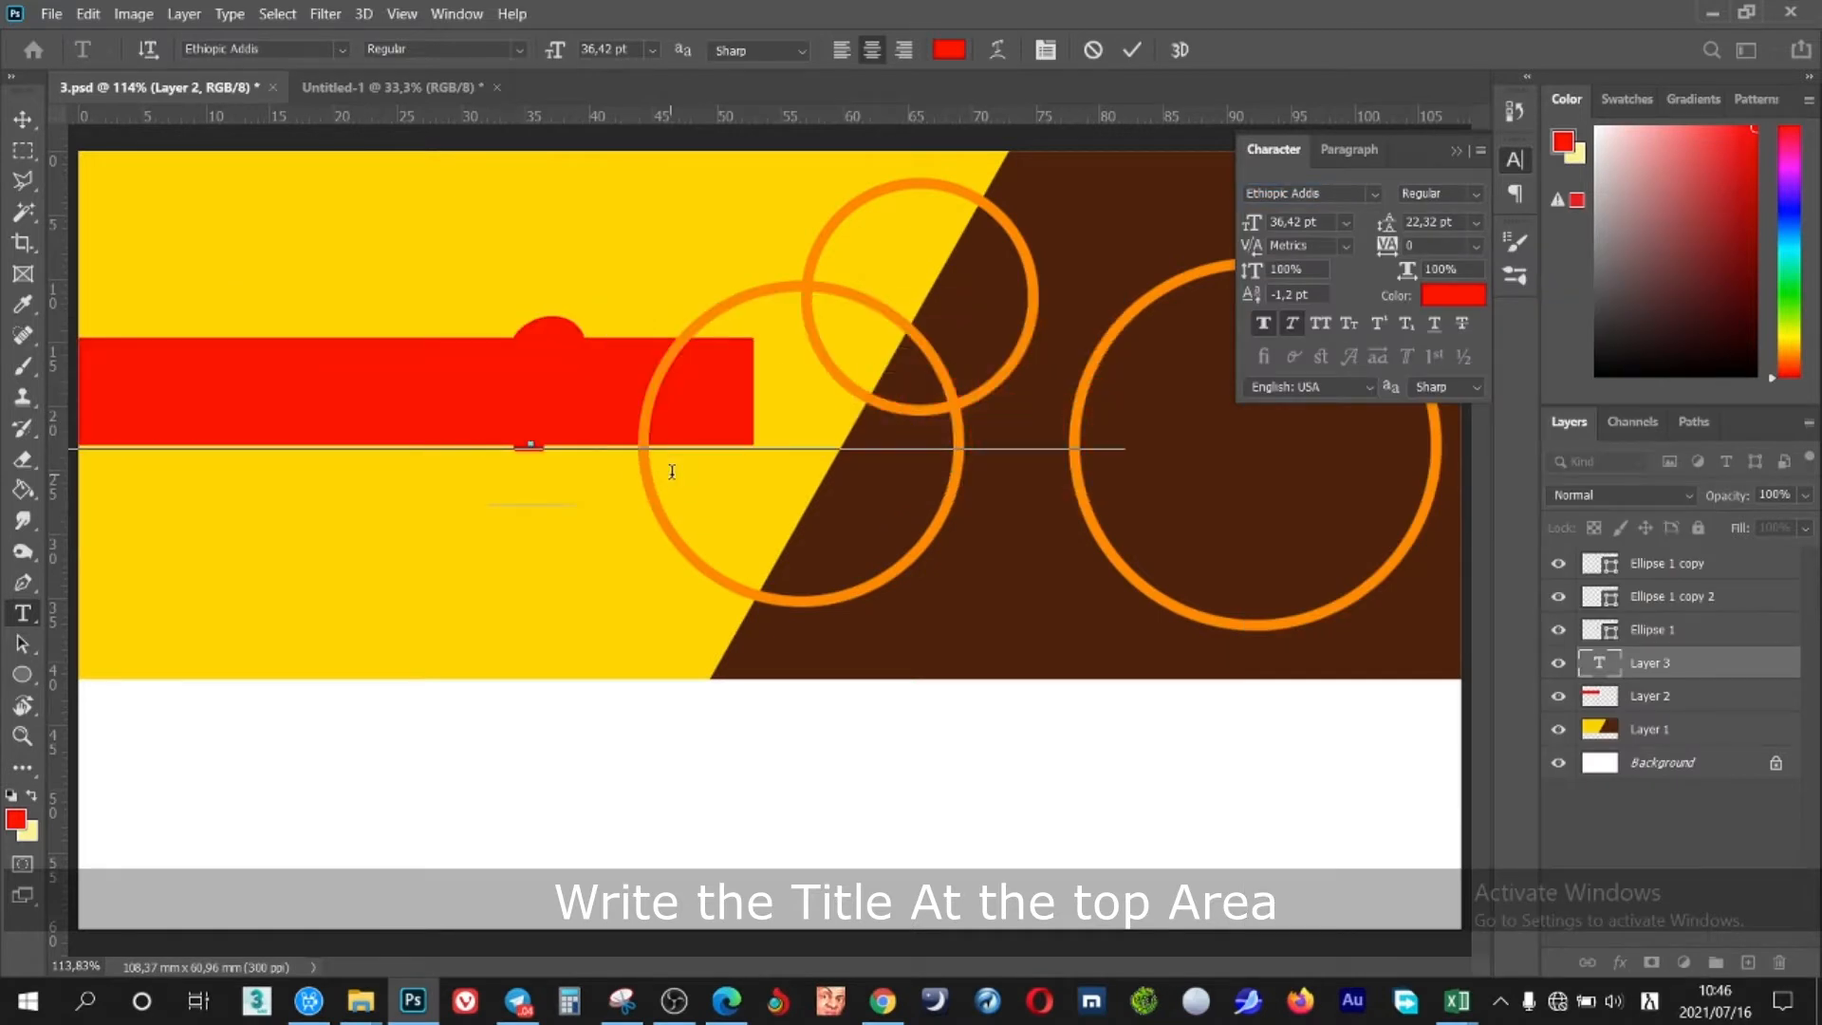
drag(622, 532, 419, 430)
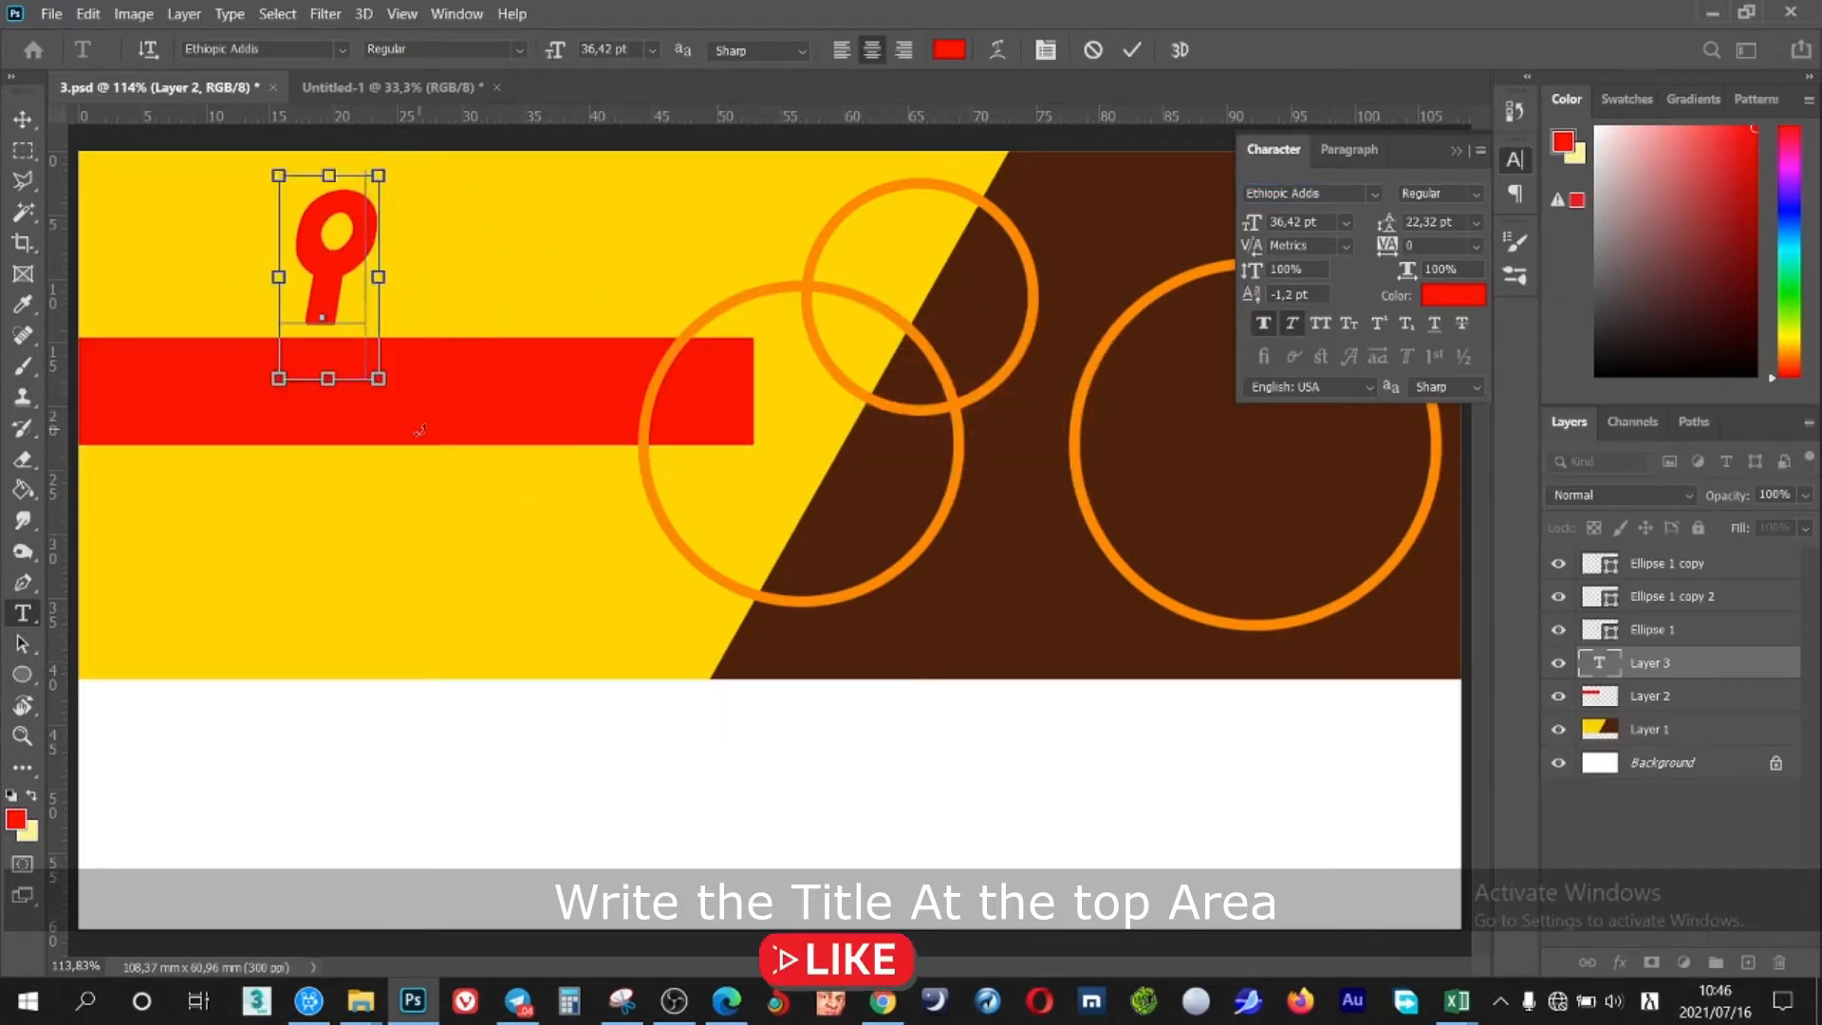
key(ctrl+a)
drag(1251, 221, 1241, 221)
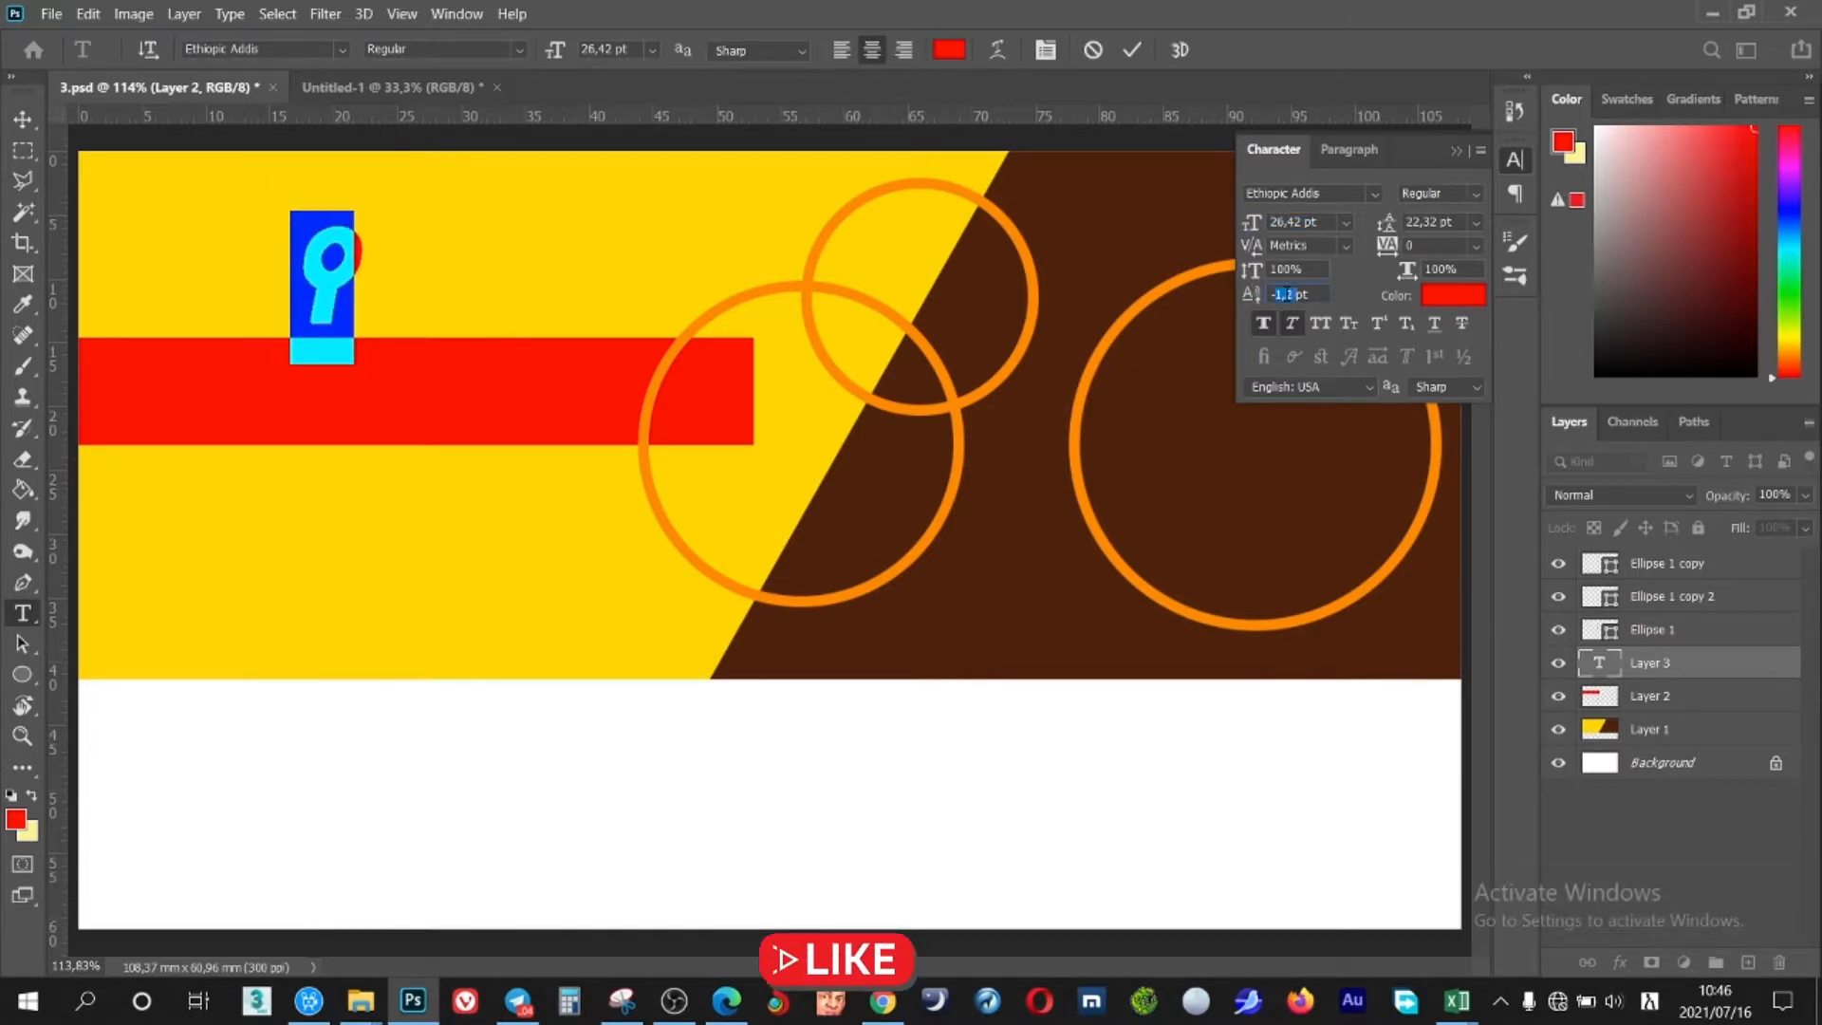
click(346, 259)
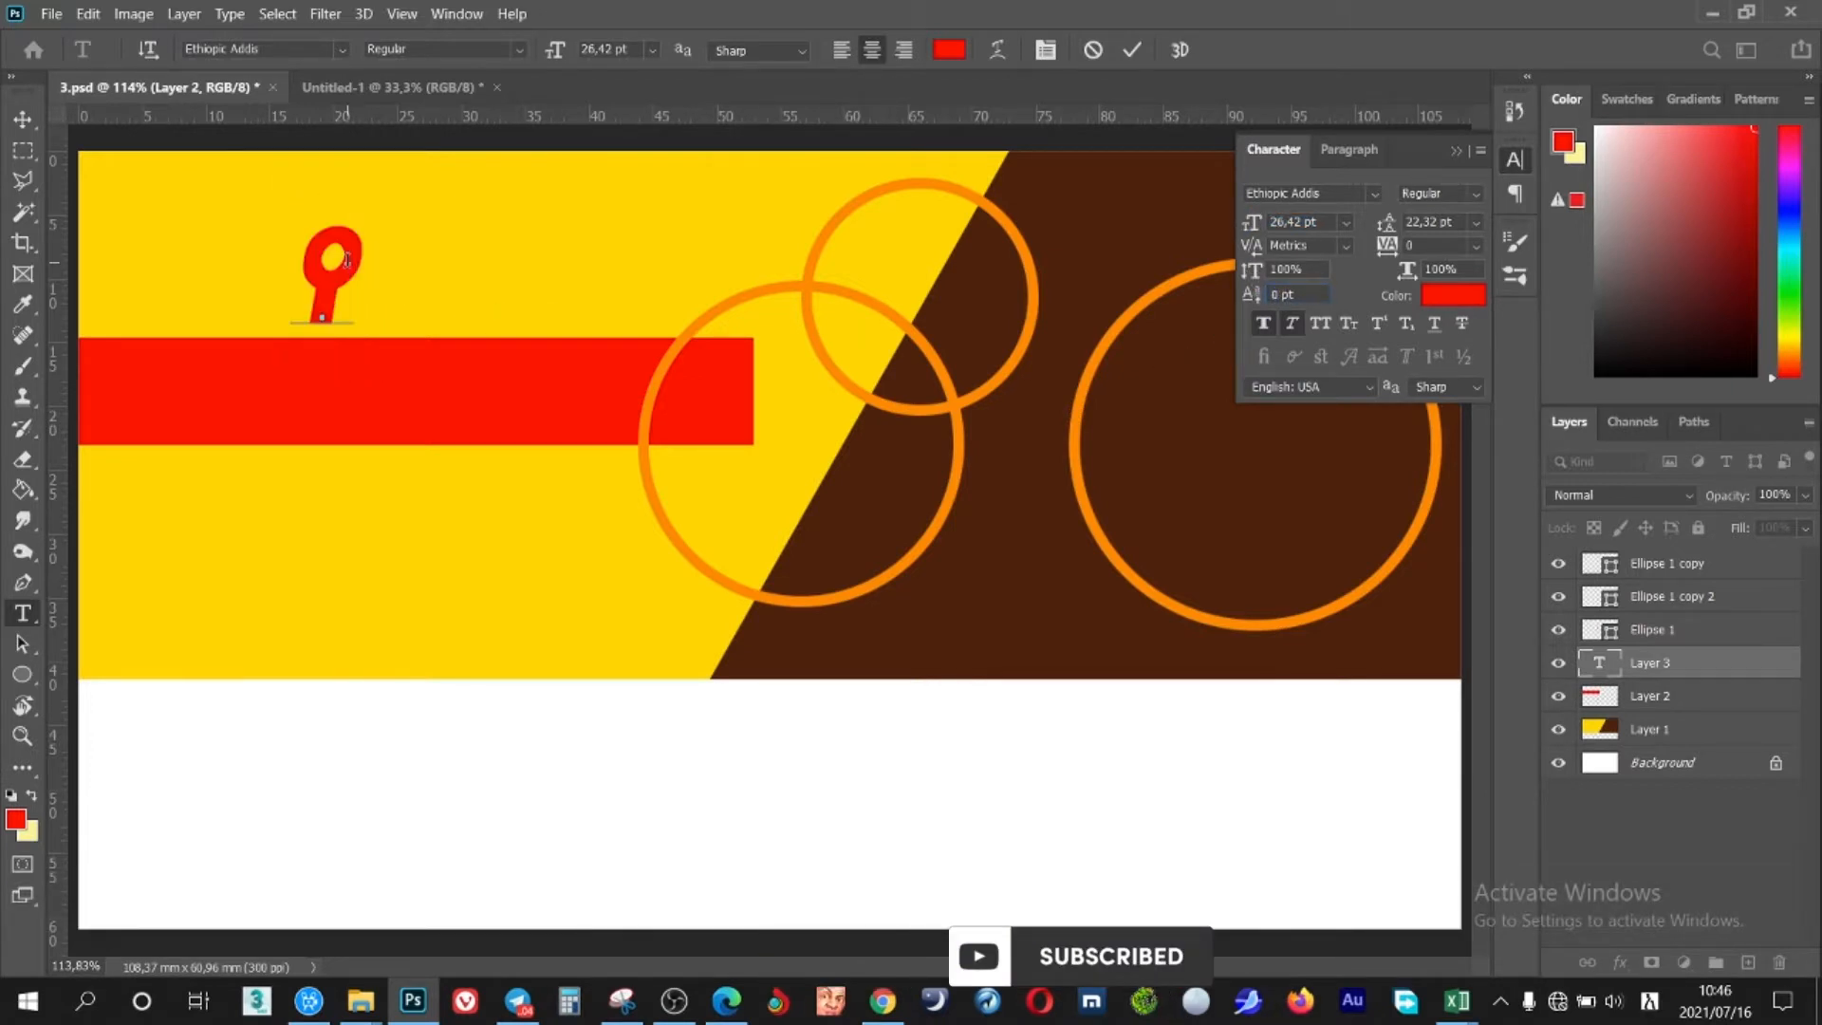
text(ንኔነሽ)
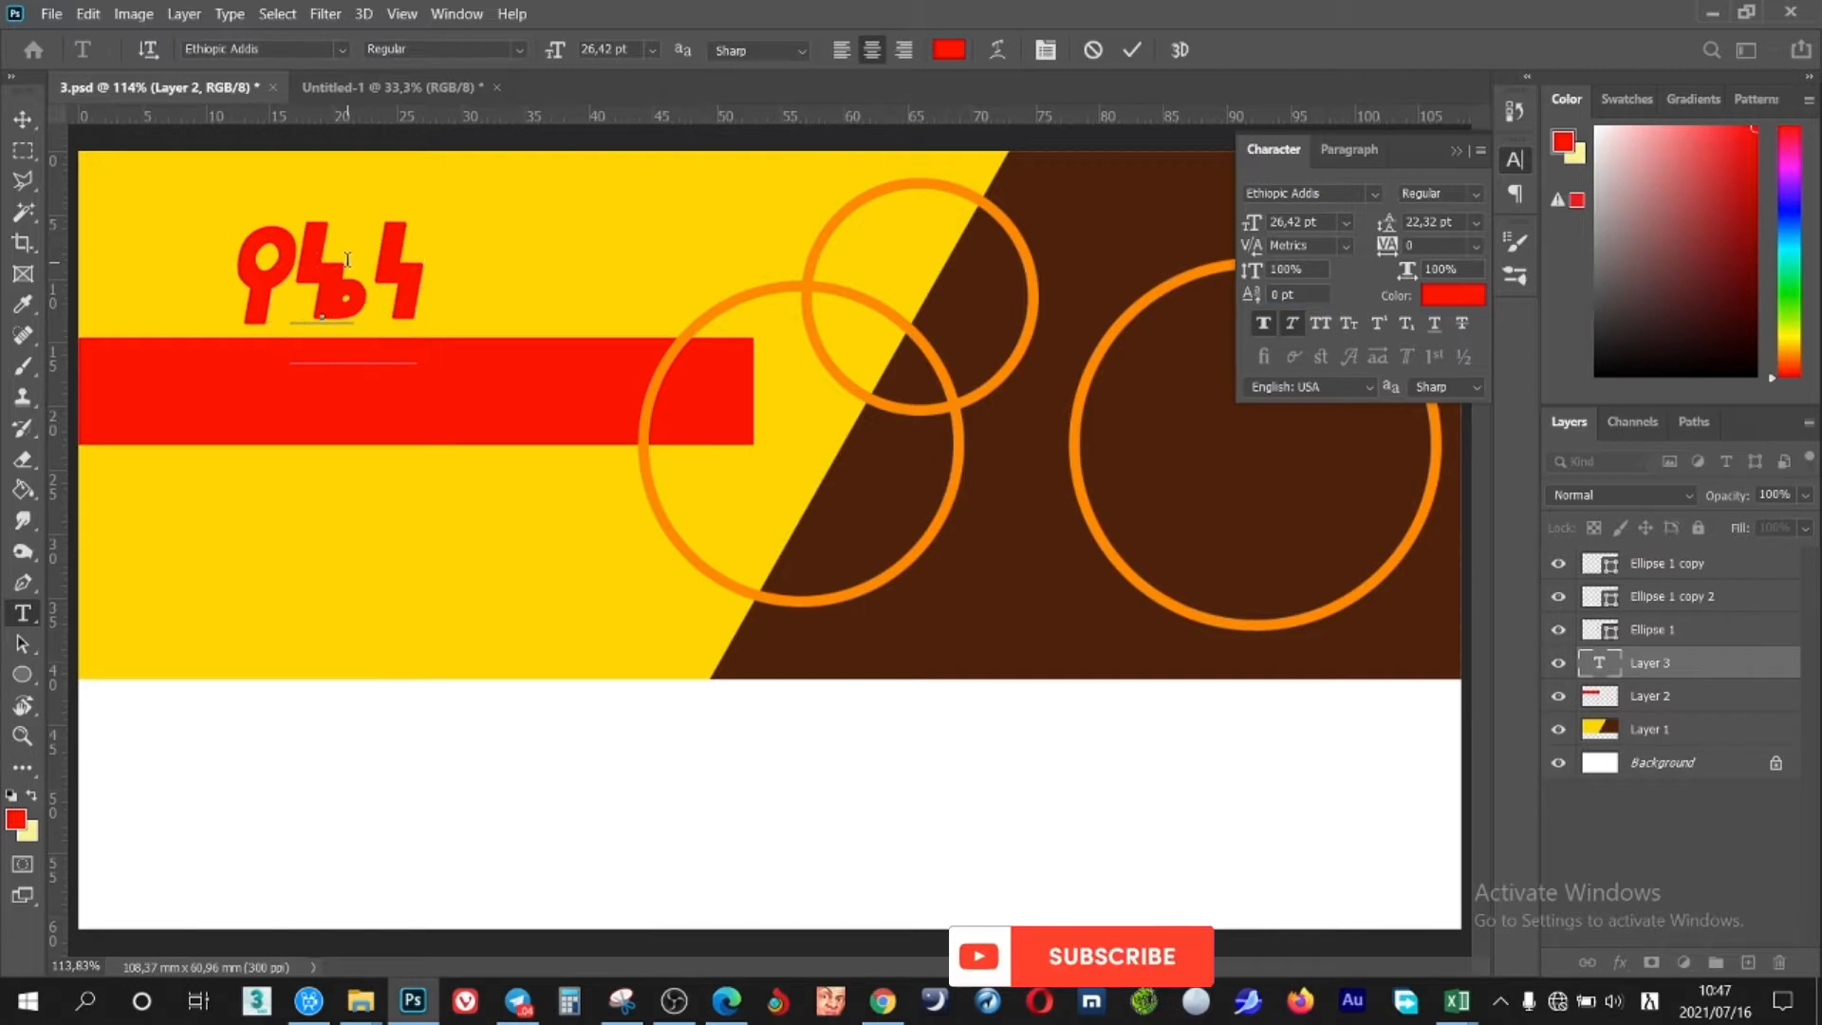
text( ገበያ)
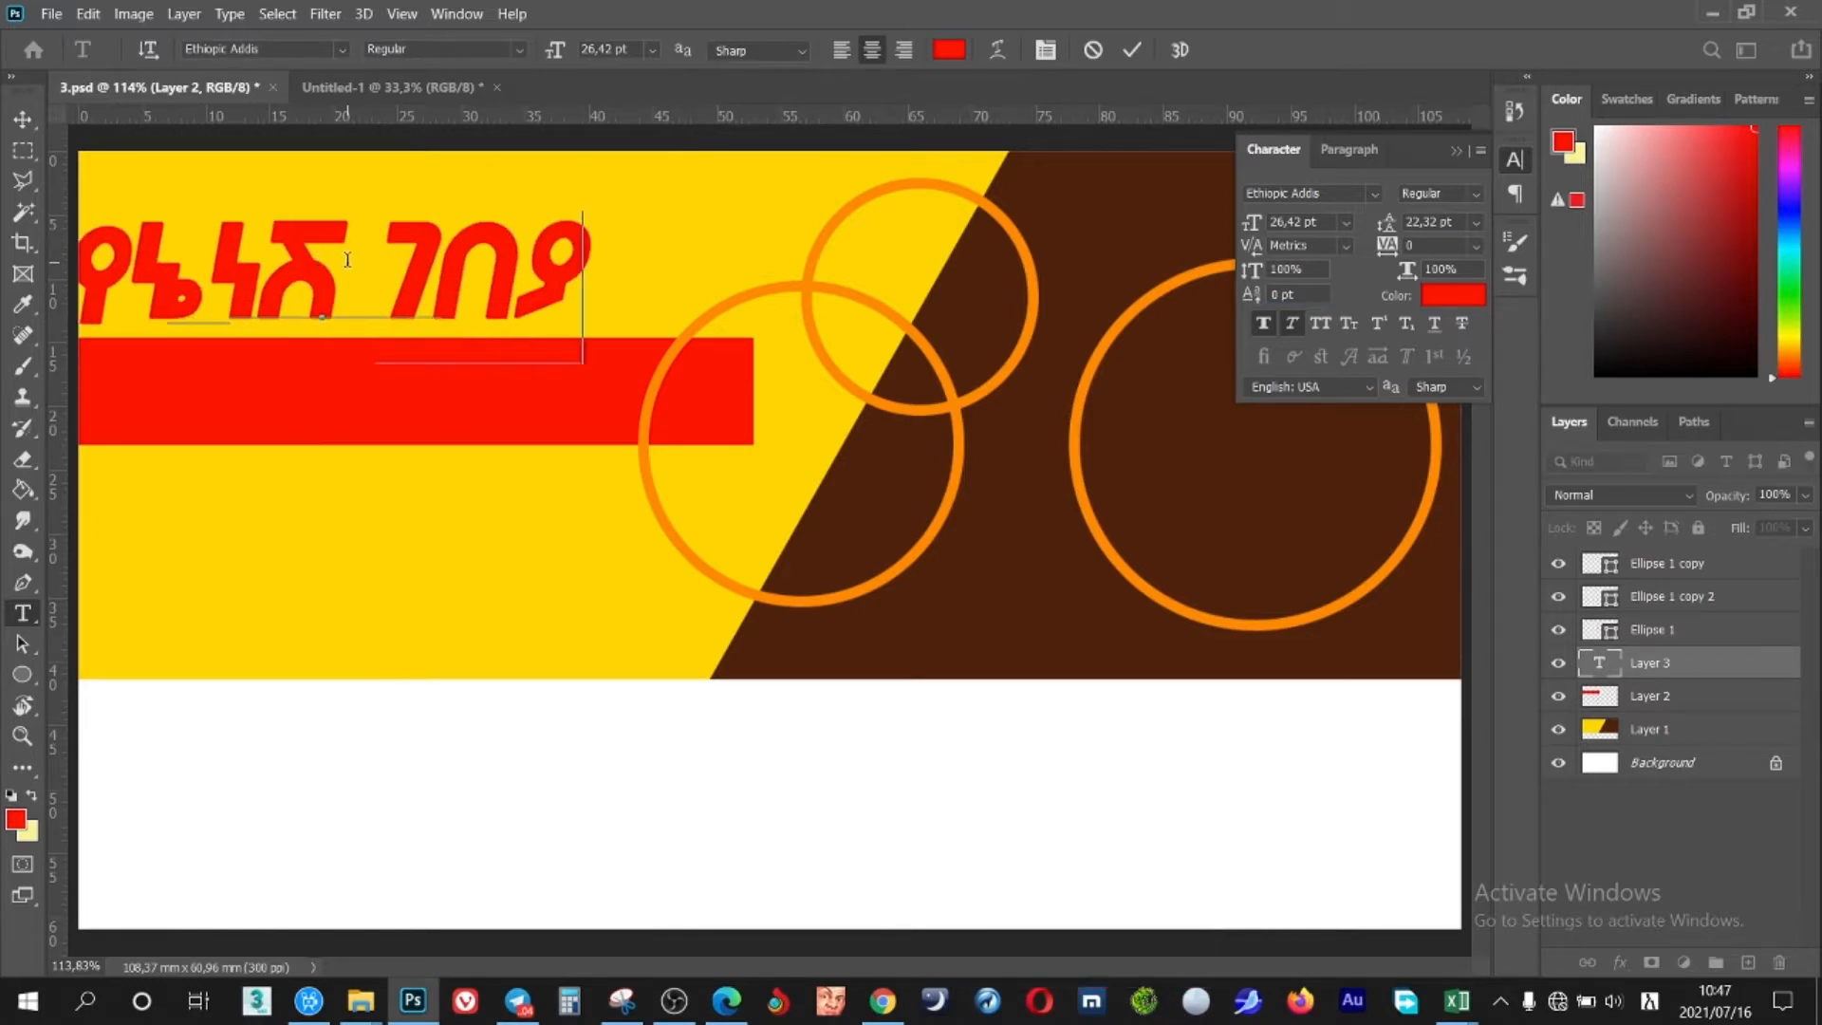
Size the title 19,42 pt, colour it black, and append 'ልዩ መግብ ቤት'
key(ctrl+a)
drag(1254, 224, 1244, 231)
click(407, 258)
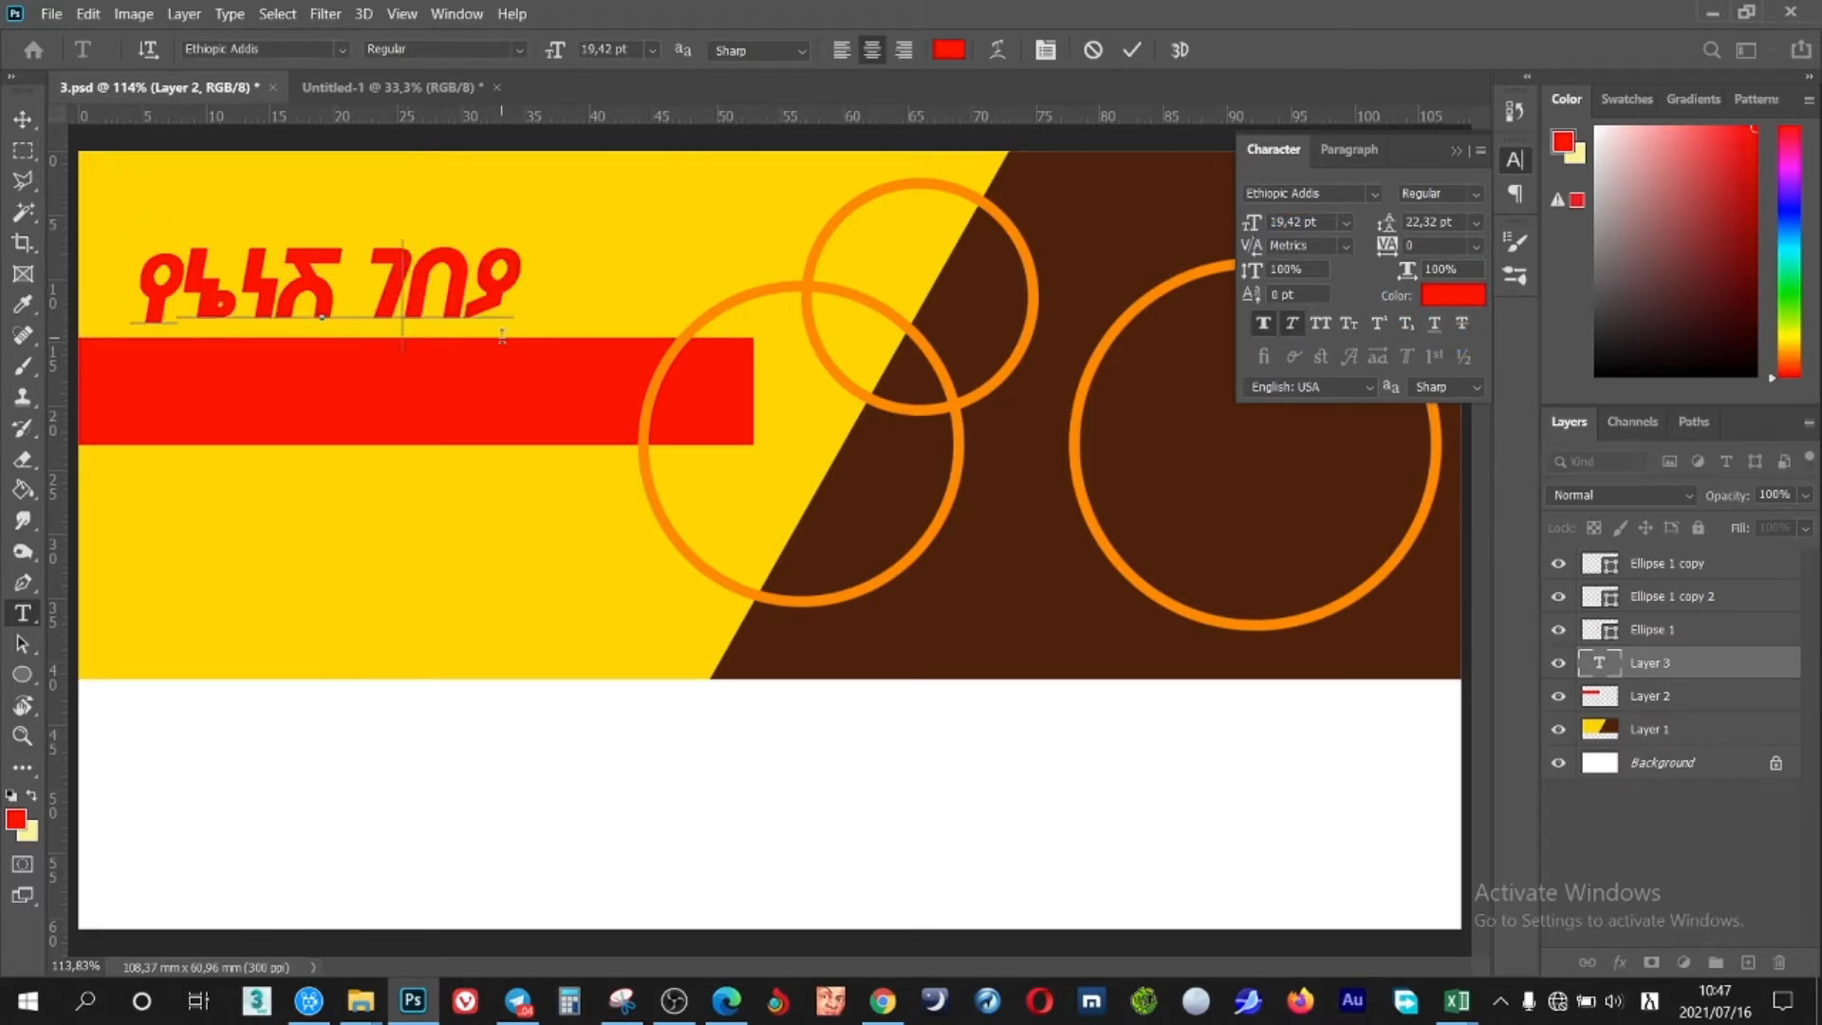
drag(465, 382, 434, 387)
drag(489, 268, 100, 275)
drag(1580, 383, 1579, 385)
click(483, 276)
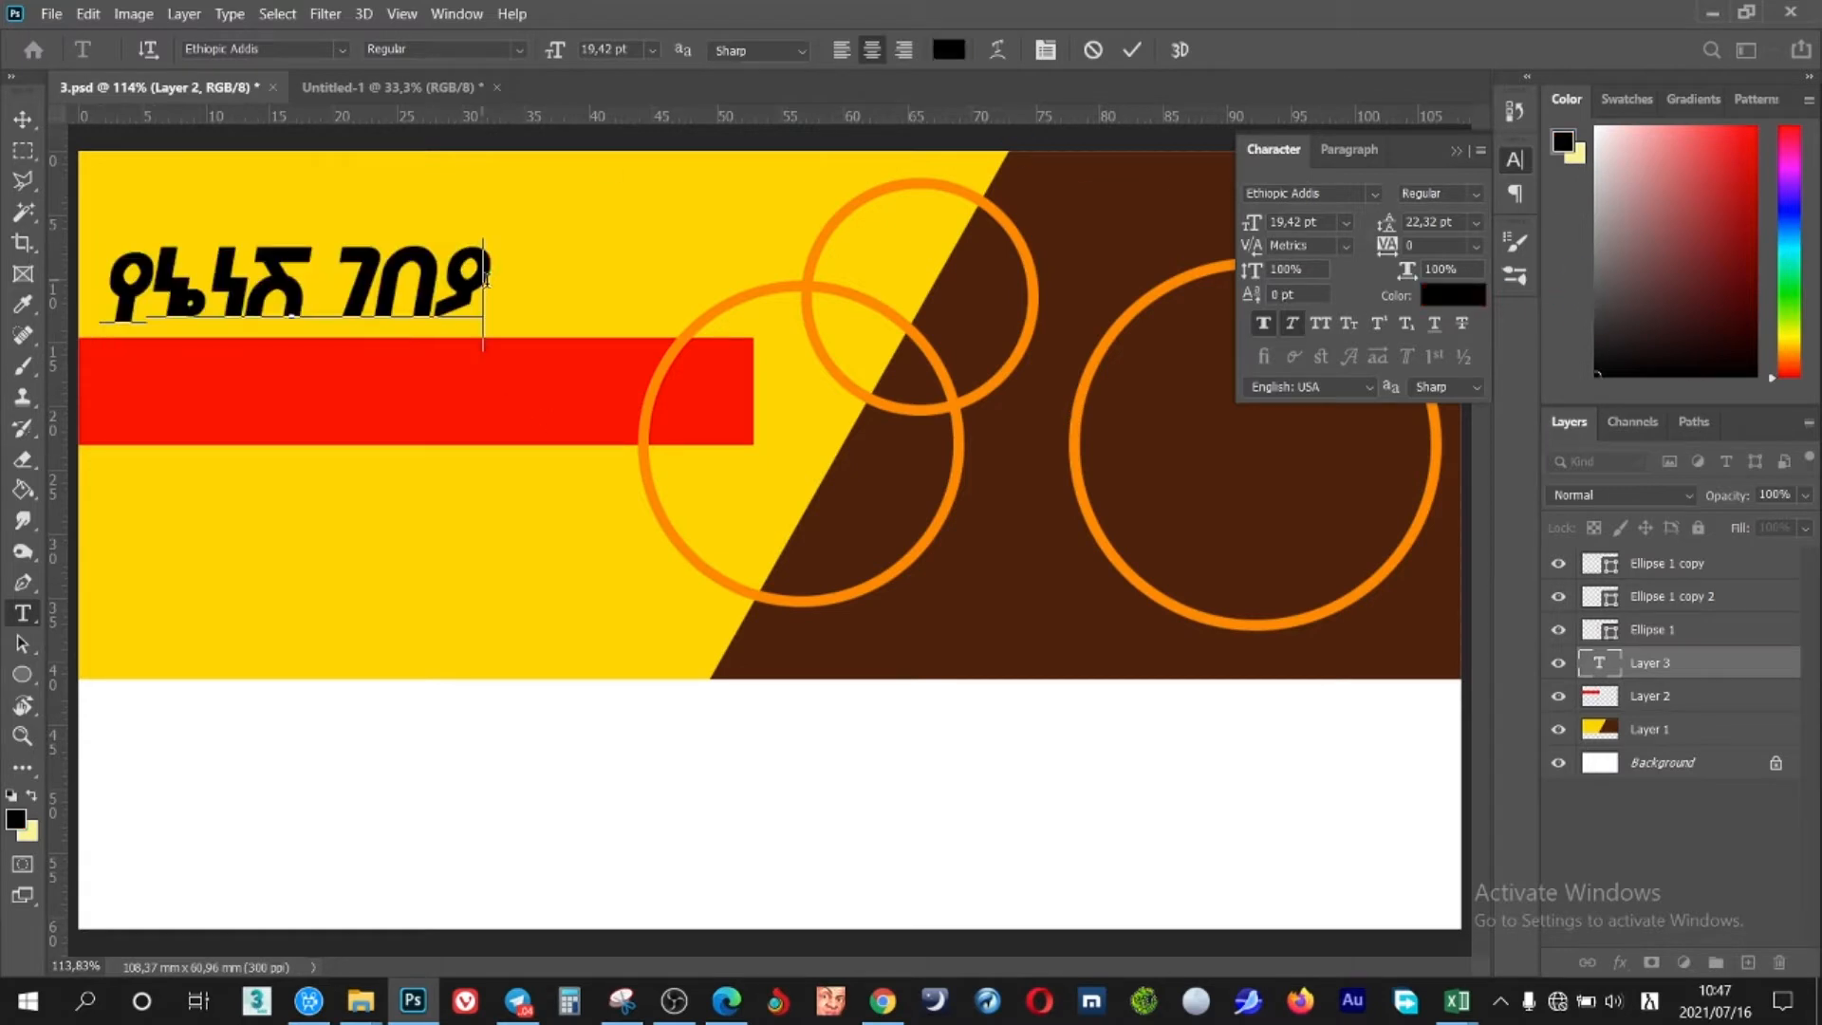
text(ልዩ)
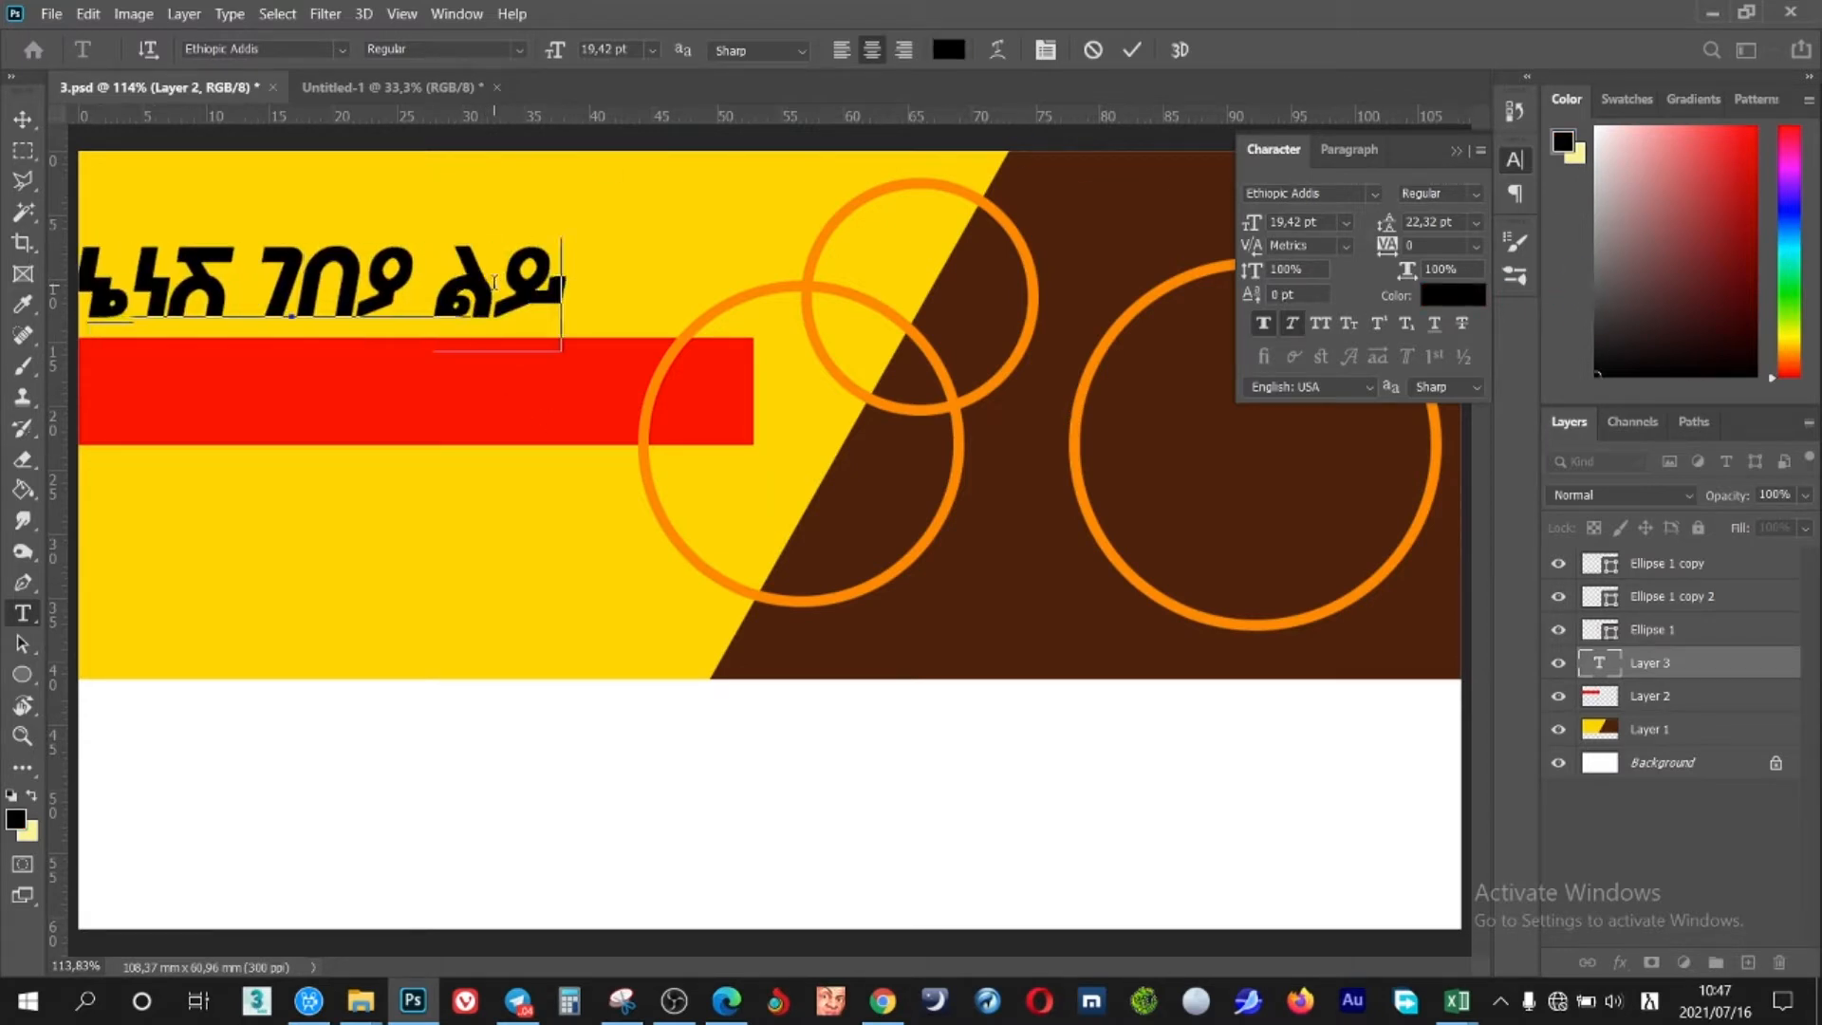
text( መግ)
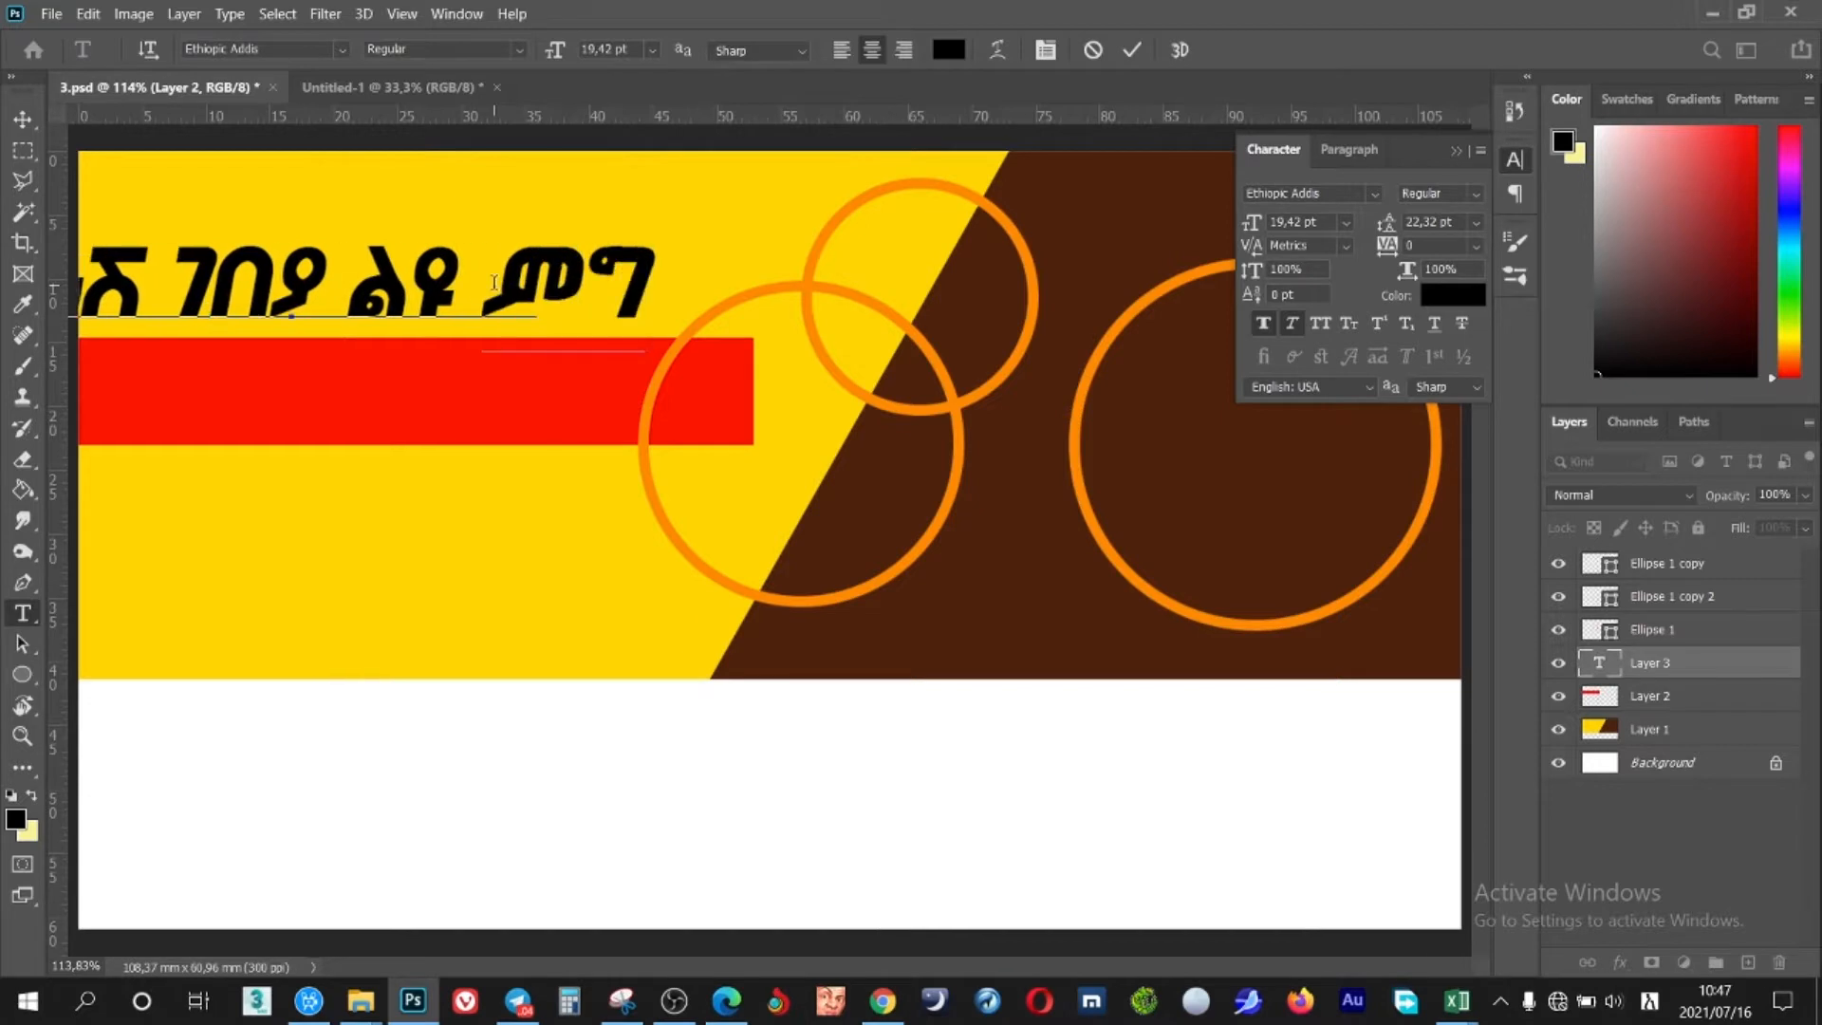
text(ብ ቤት)
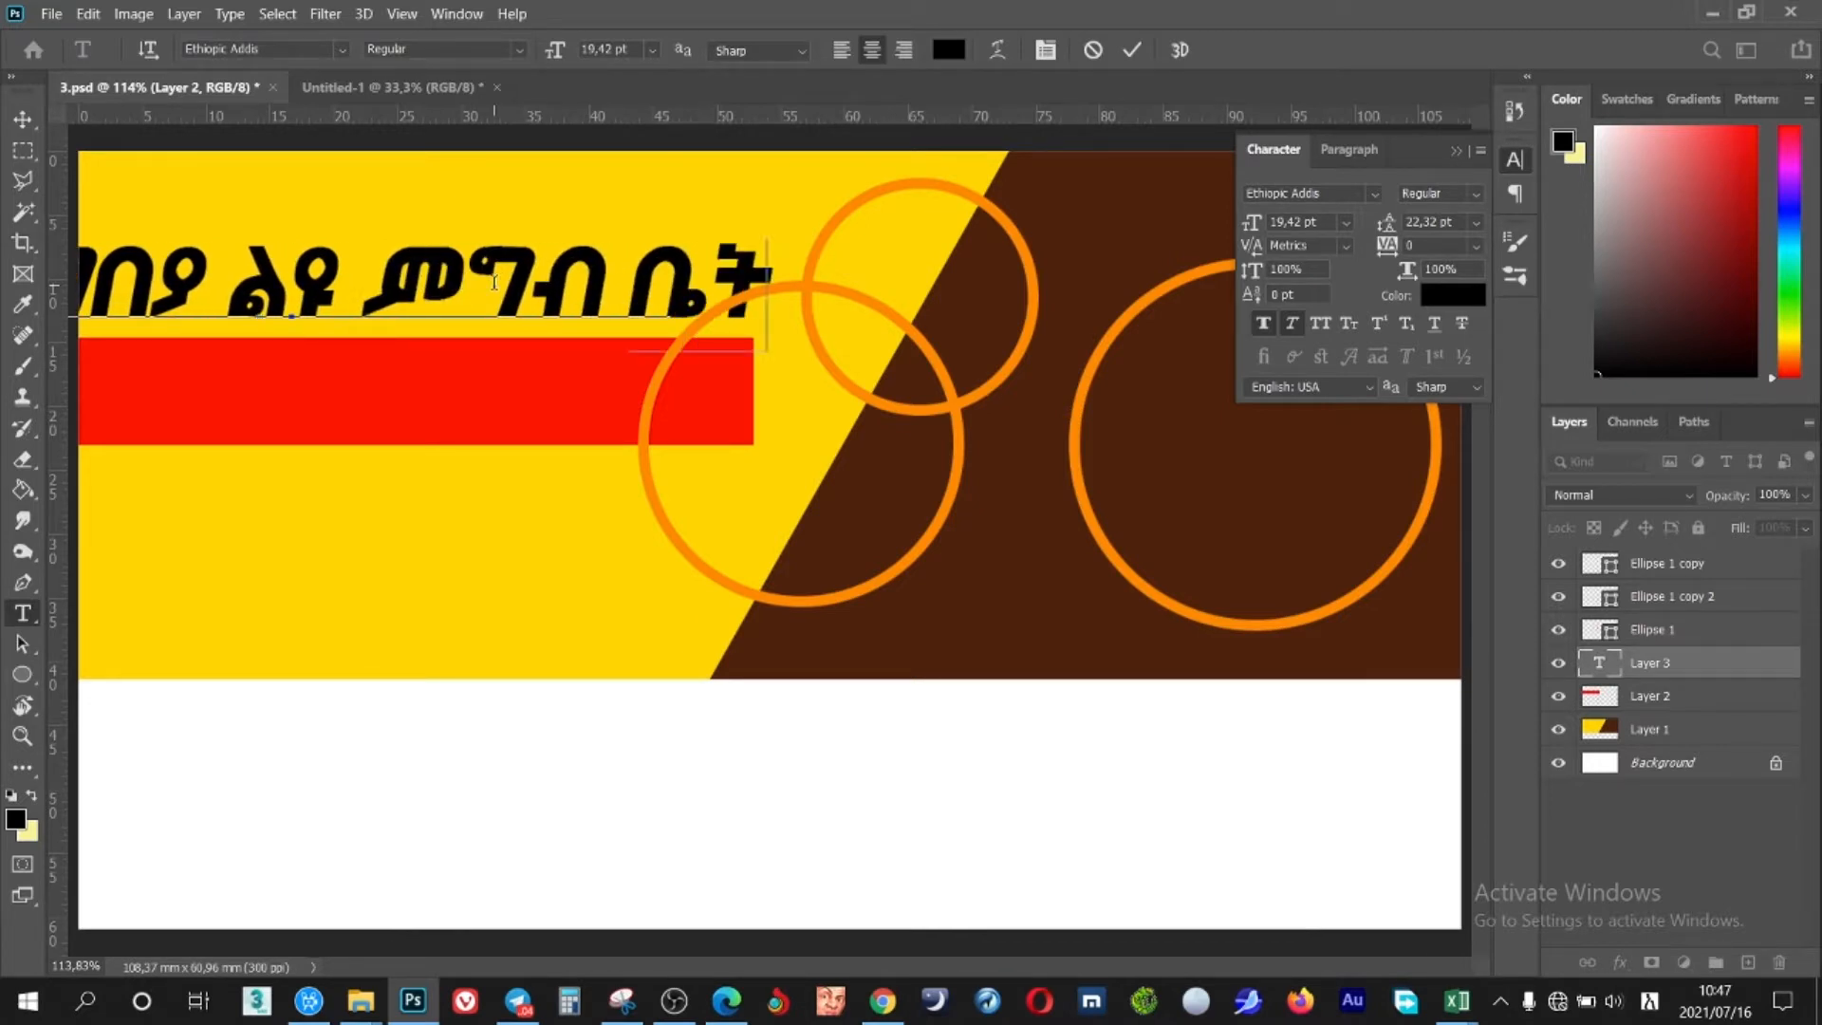
key(ctrl+a)
click(558, 532)
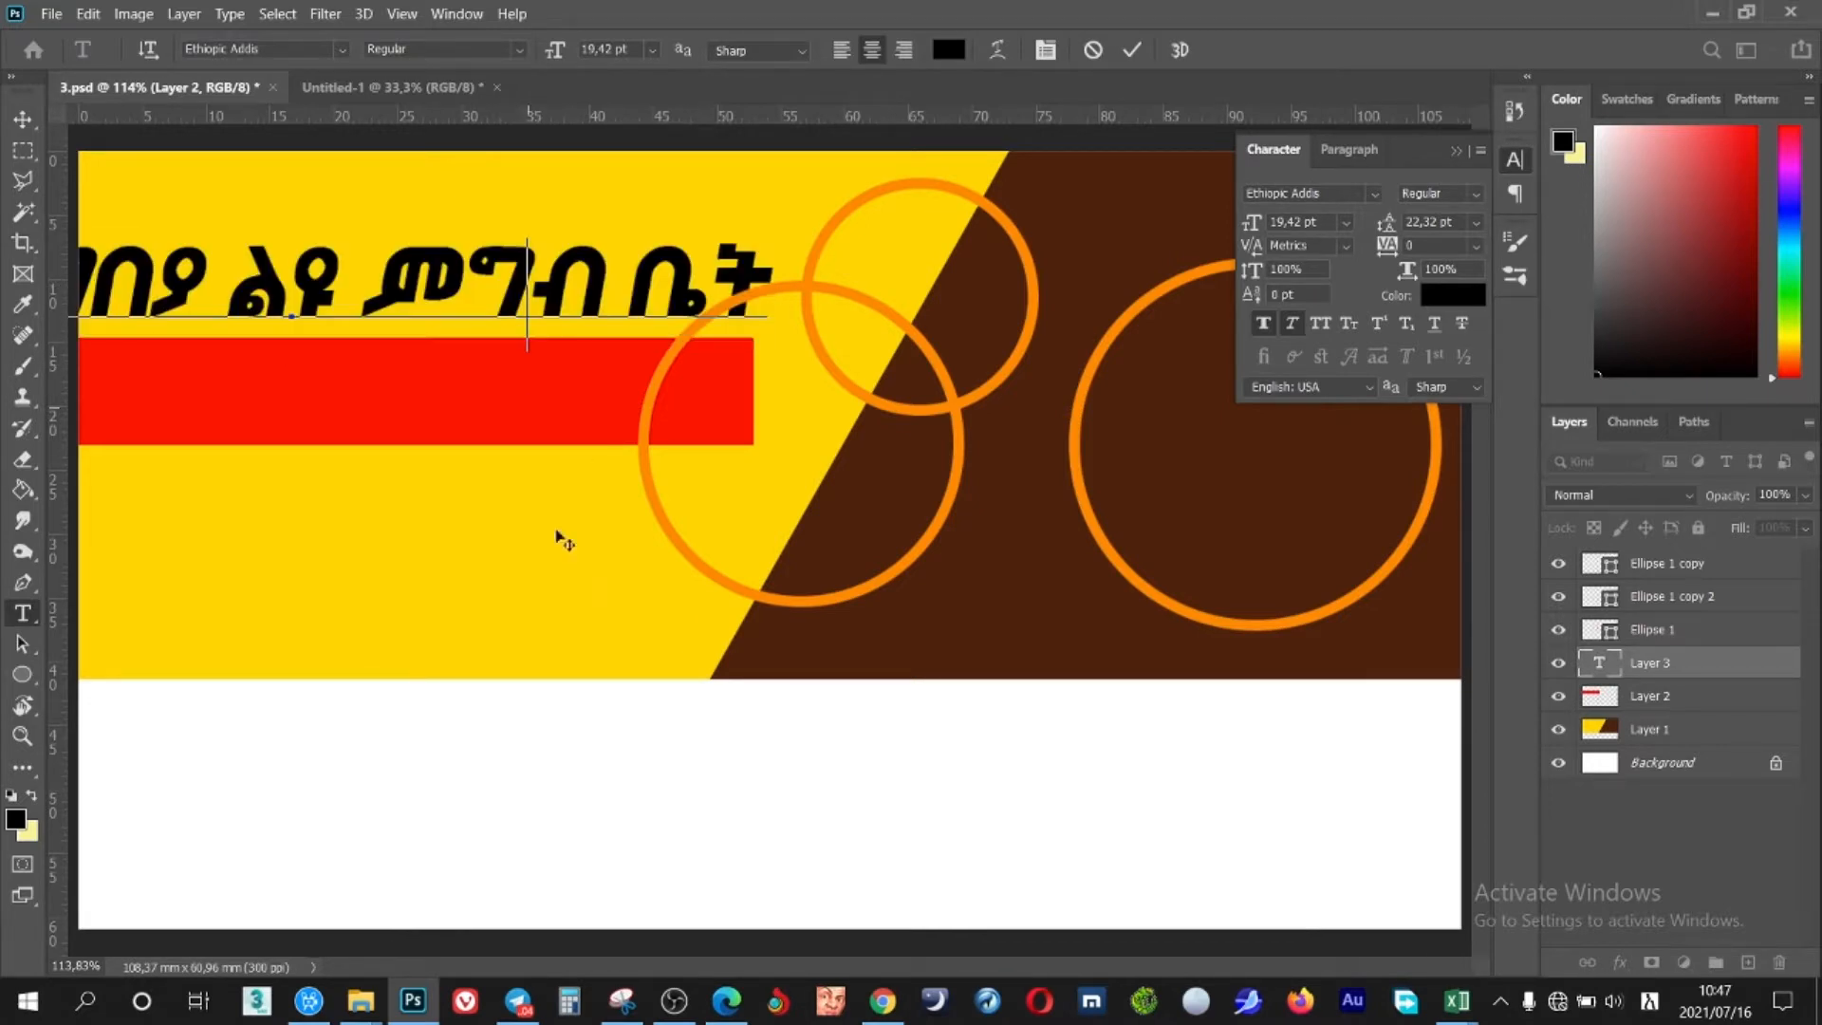
Shrink the title's last three words to 12,42 pt and reposition the line
click(477, 295)
drag(521, 446, 712, 512)
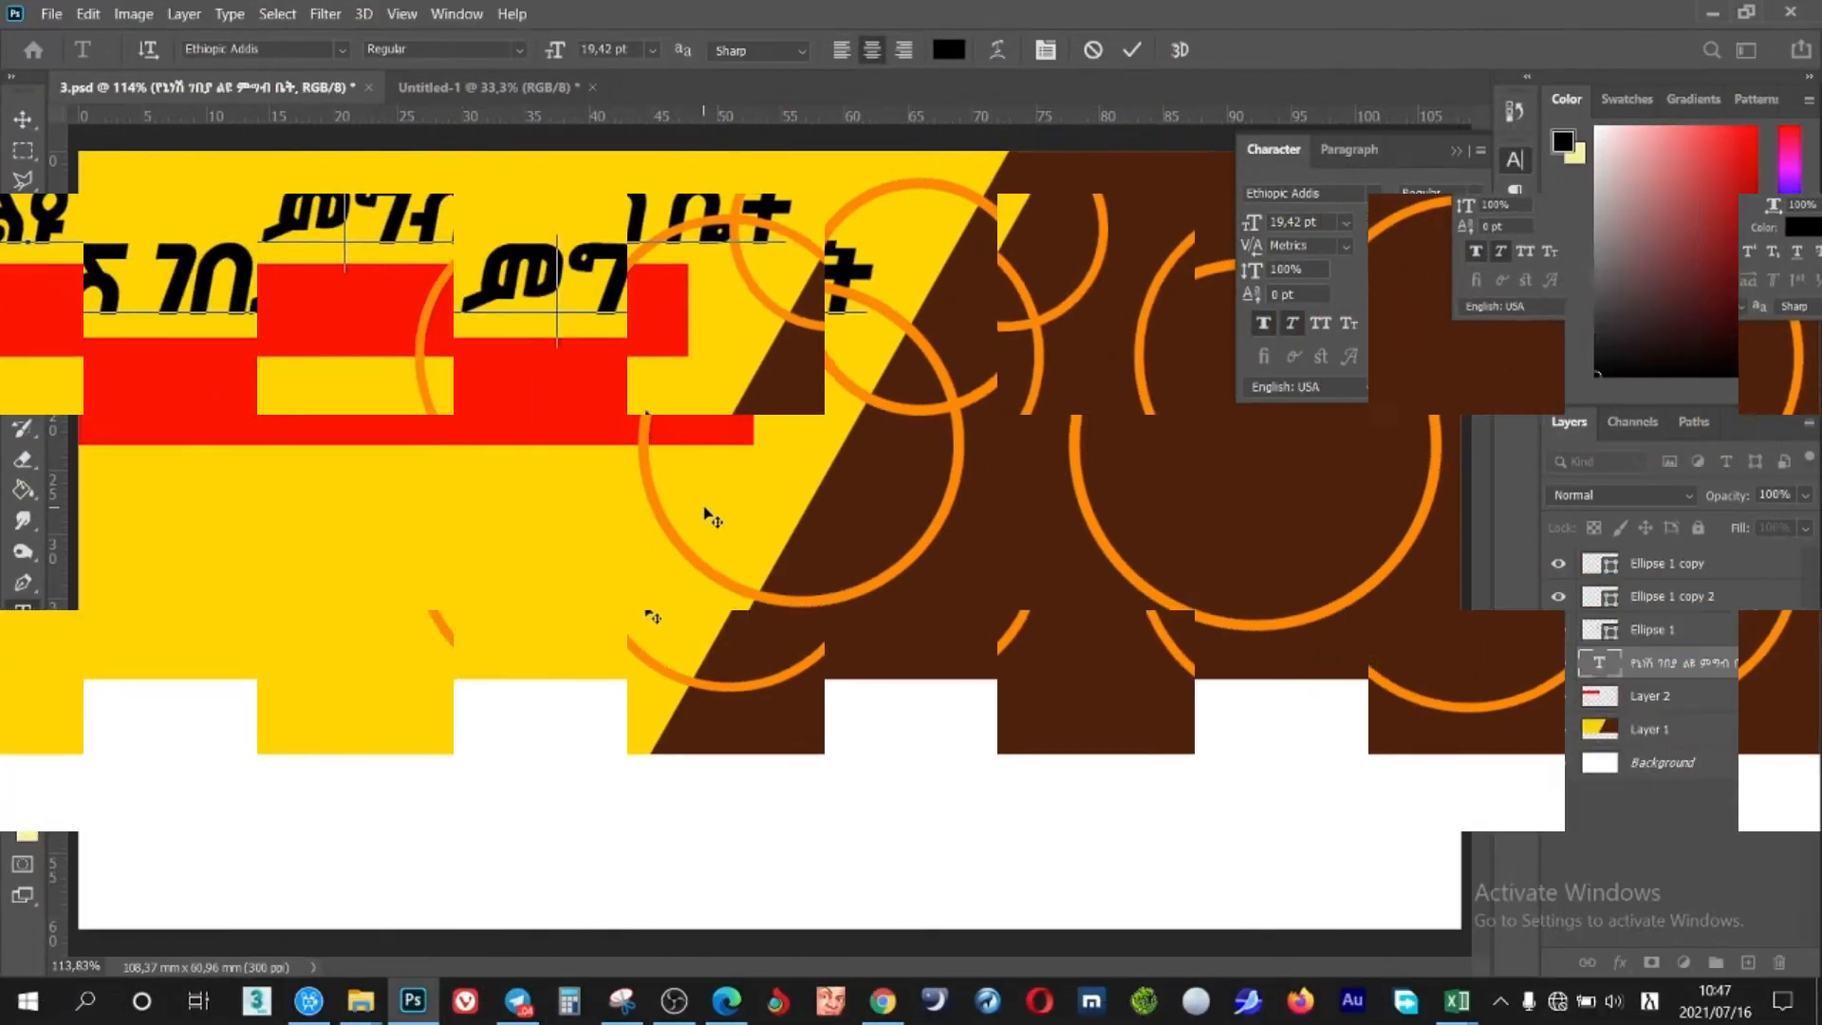
drag(664, 531, 763, 533)
drag(494, 290, 1091, 284)
drag(1250, 224, 1245, 223)
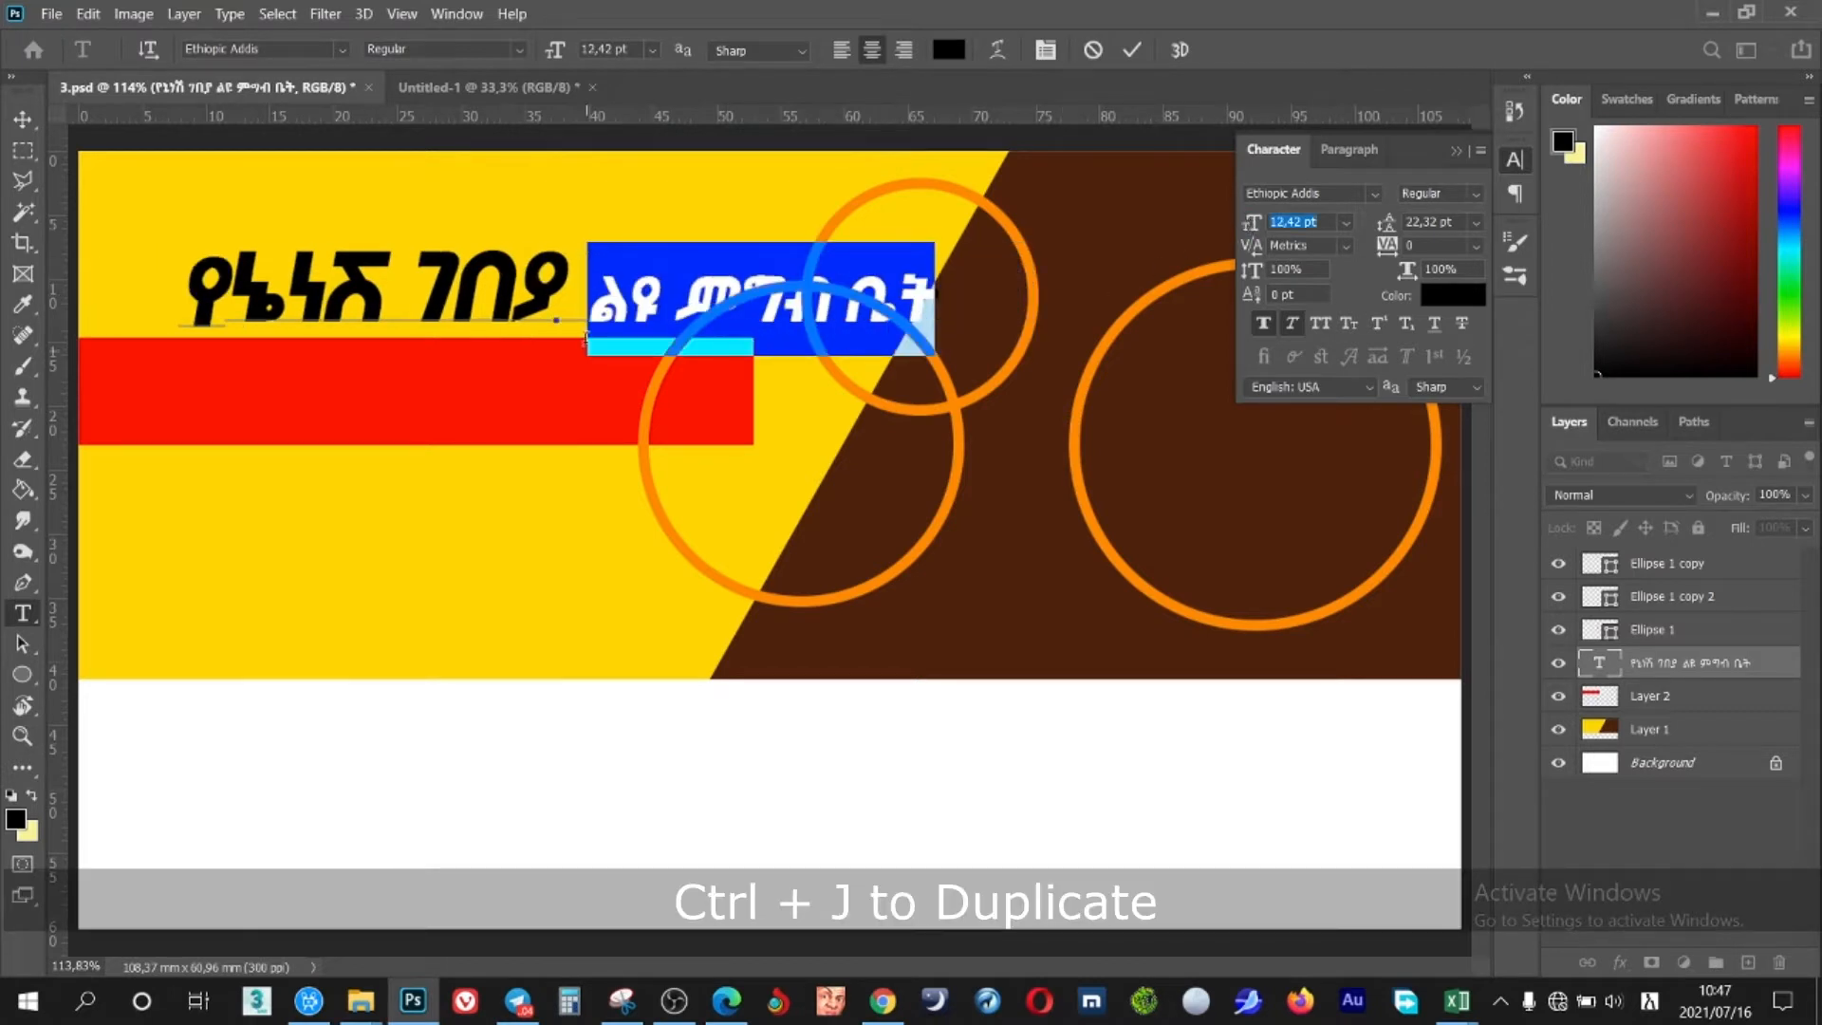
drag(602, 497, 507, 500)
click(1132, 55)
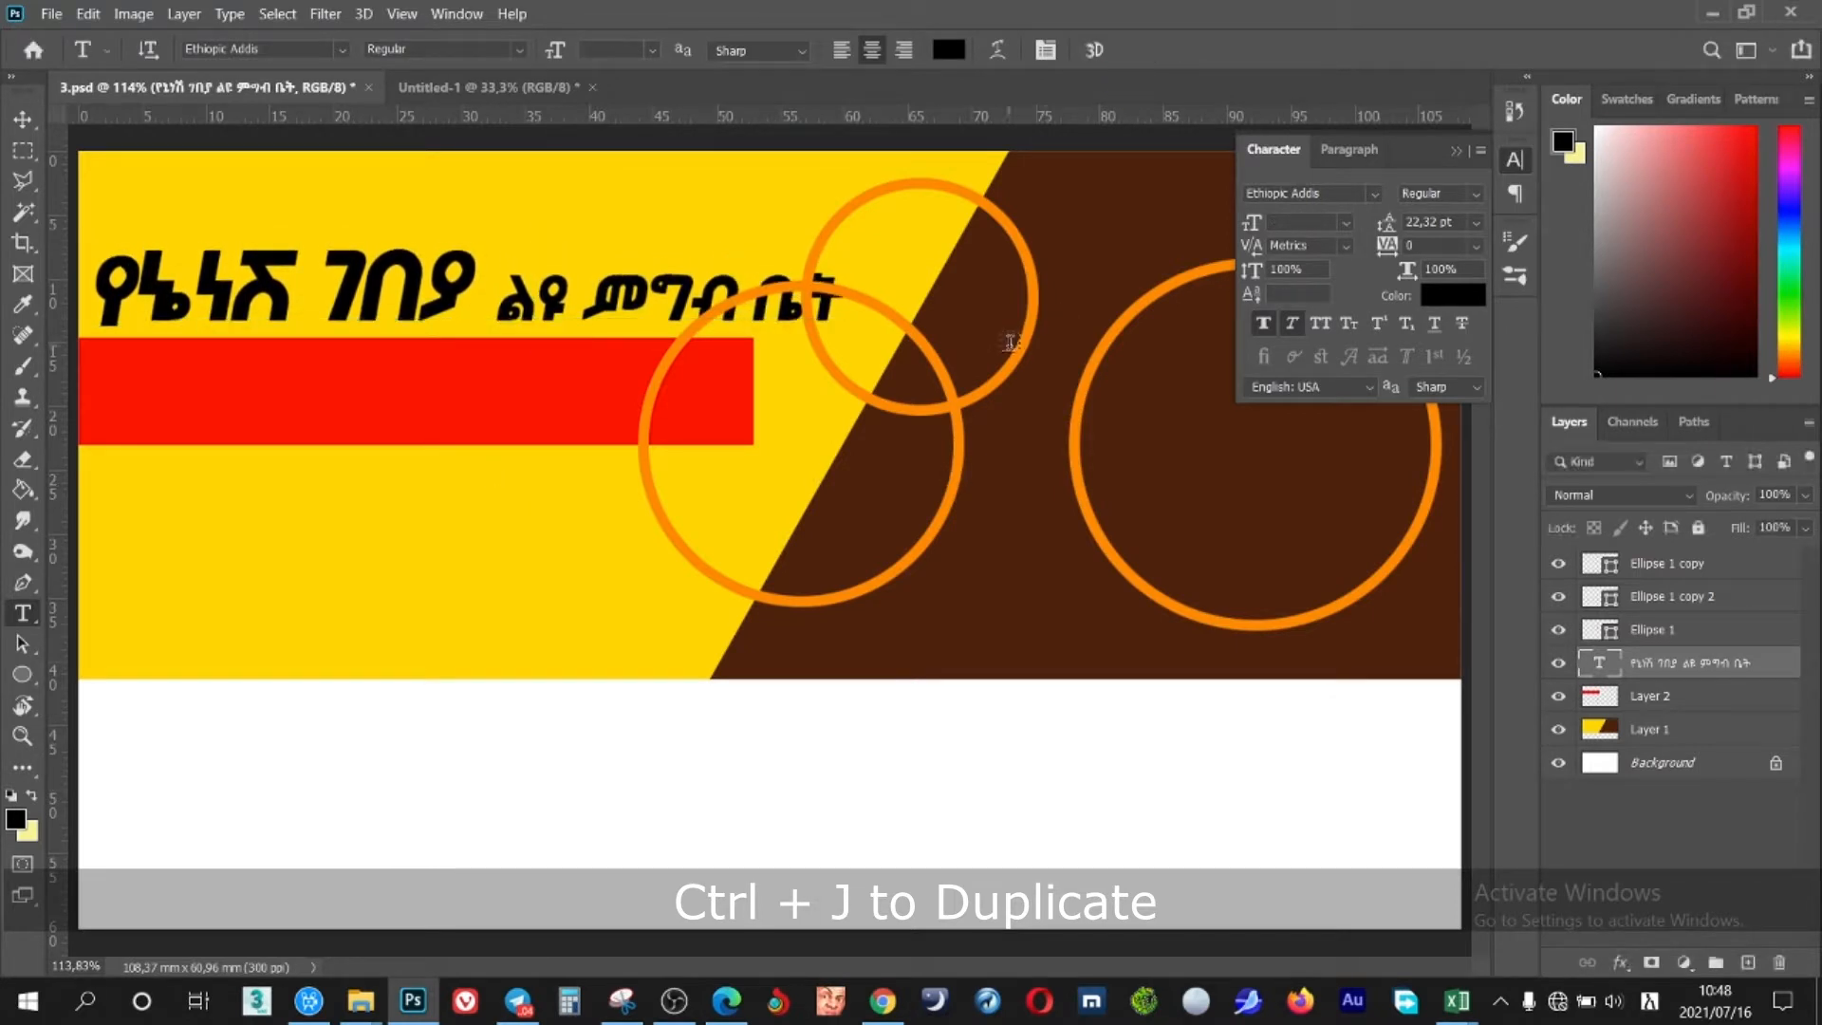
Drag the three orange rings into new spots and raise the Amharic title slightly
key(v)
drag(1020, 351, 1074, 343)
drag(934, 541, 930, 585)
drag(1020, 389, 1001, 472)
mouse_move(1156, 622)
mouse_down()
mouse_move(1153, 566)
mouse_move(1153, 588)
mouse_up()
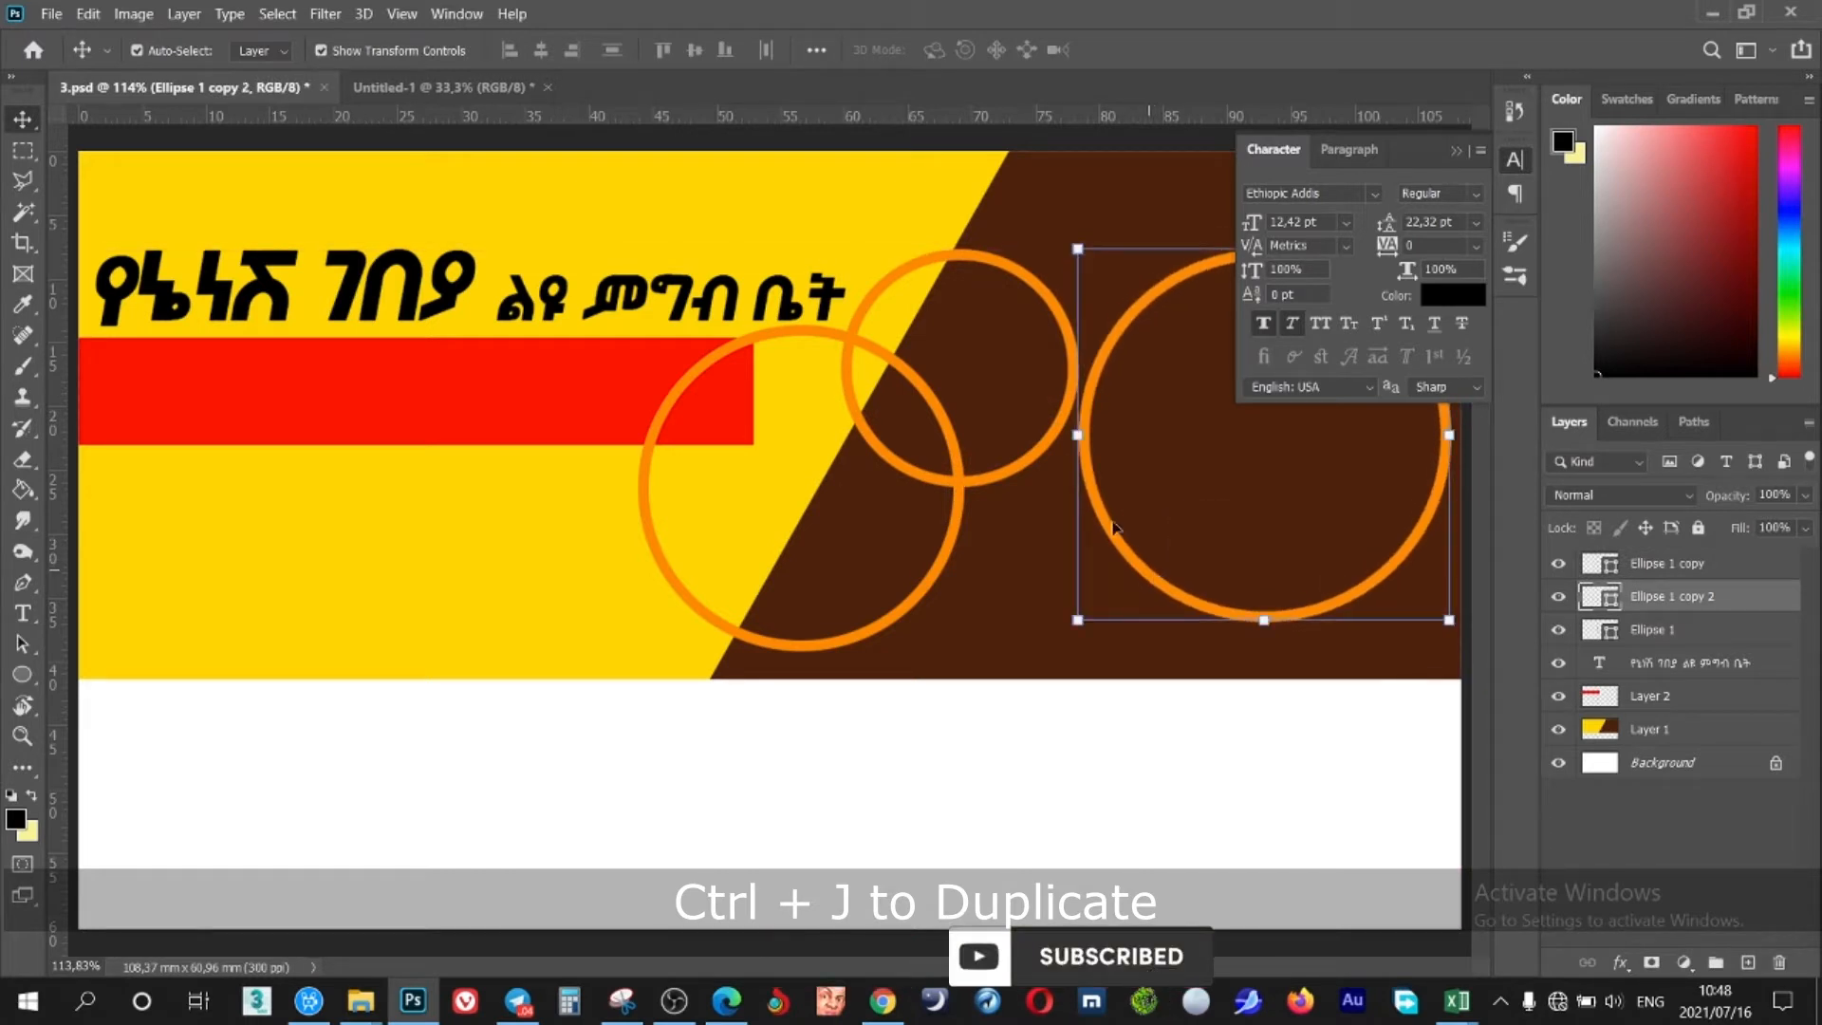
drag(982, 263, 984, 249)
drag(691, 301, 696, 268)
drag(915, 380, 959, 350)
drag(1024, 253, 1024, 210)
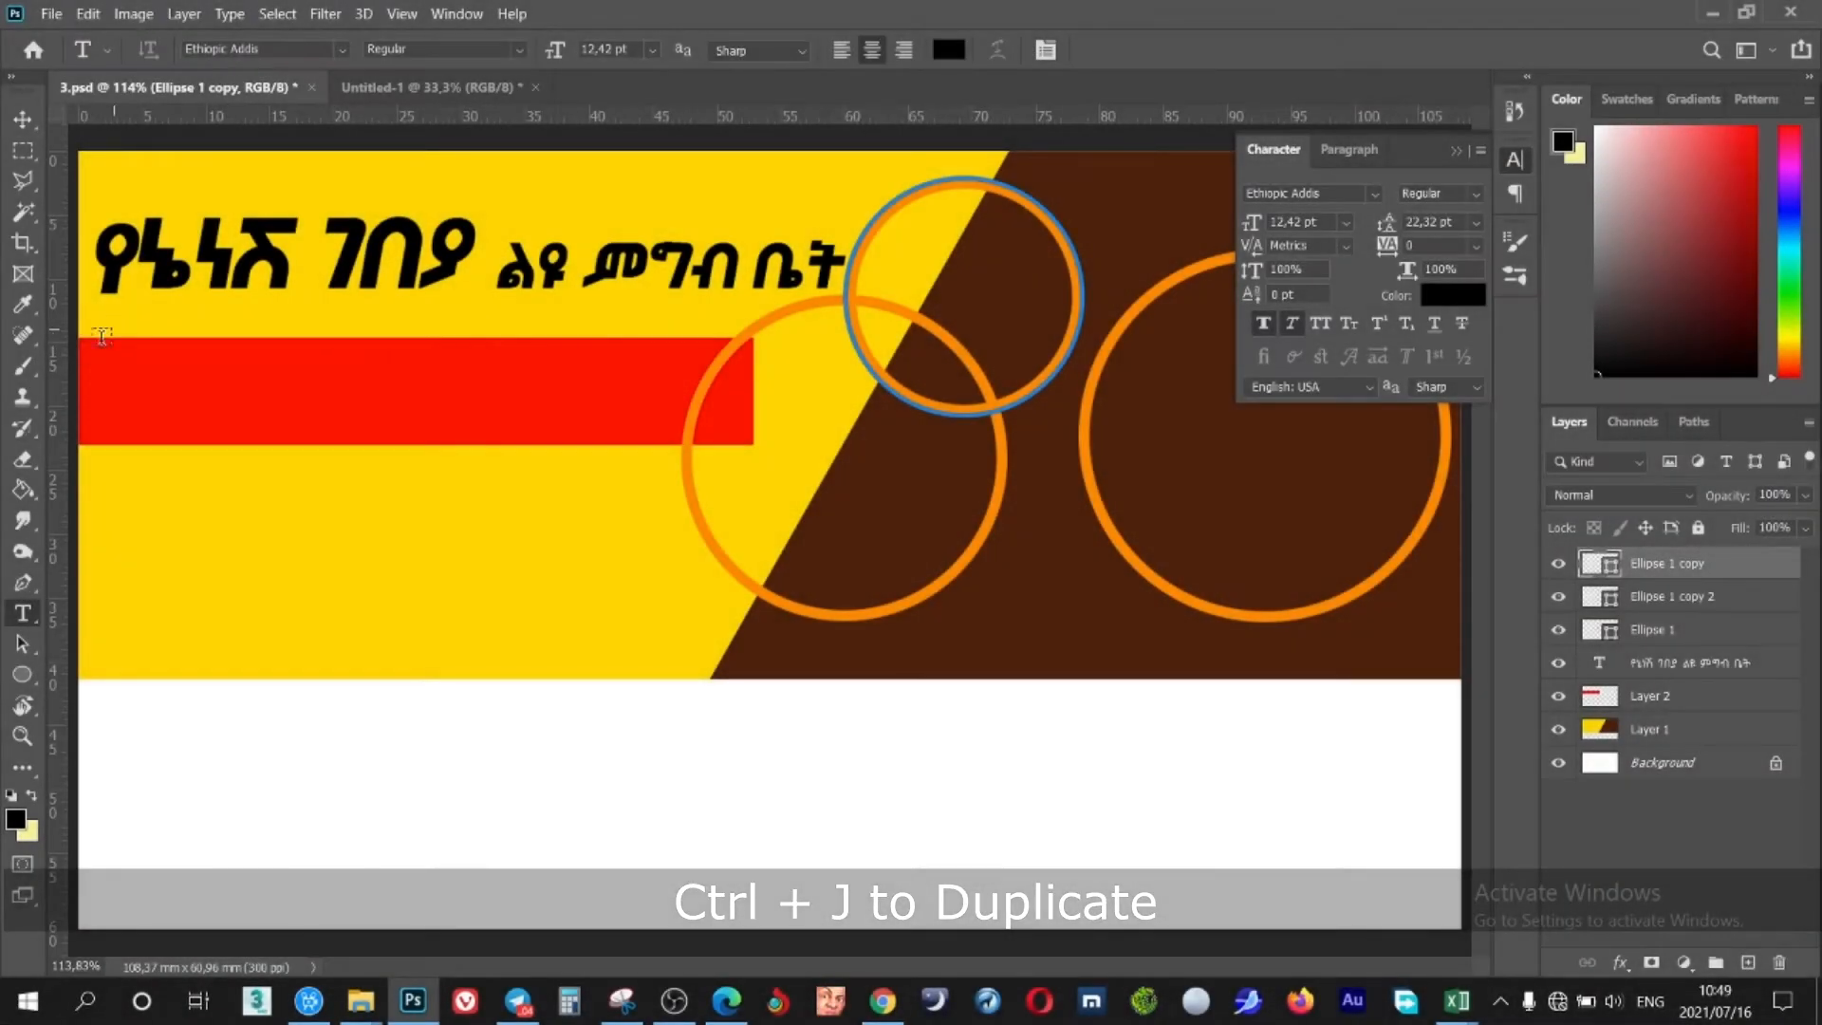
Paste Amharic text into a paragraph box on the red bar, 7,42 pt and white
drag(88, 344, 678, 434)
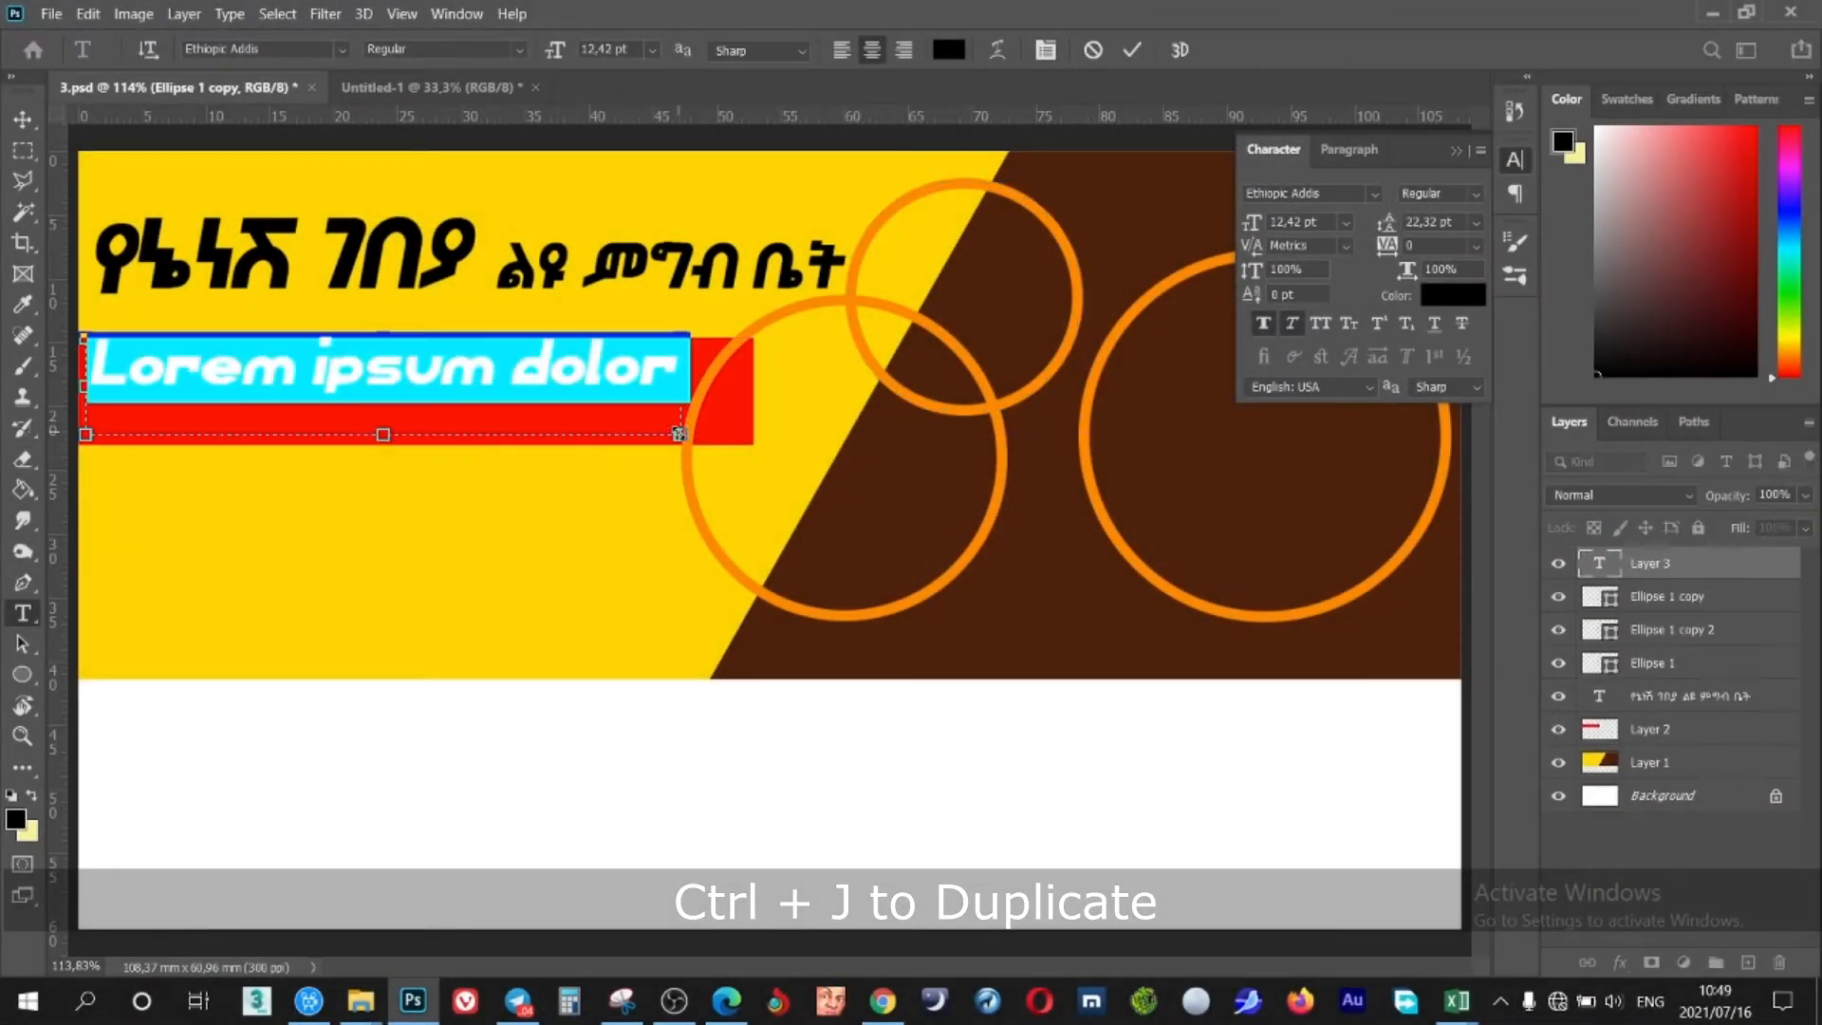
text(ቤትዎ ድረስ የማድረስ)
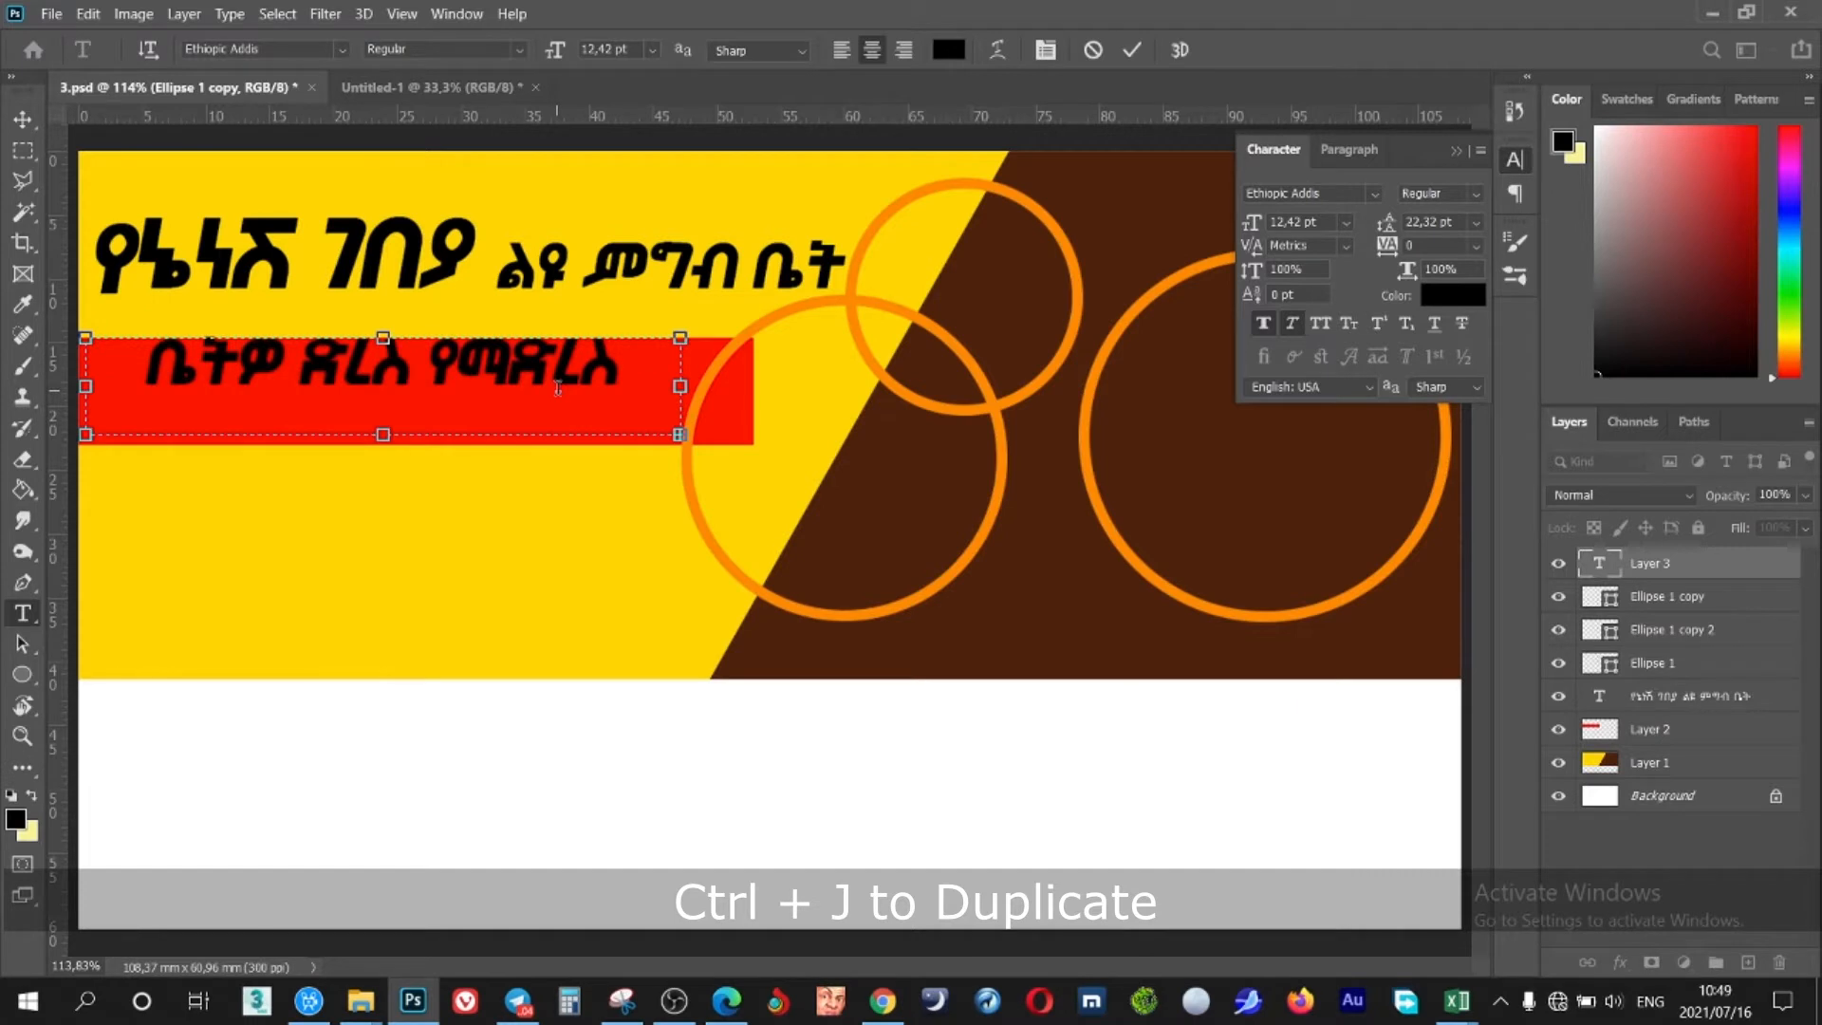
key(ctrl+a)
drag(1252, 223, 1247, 222)
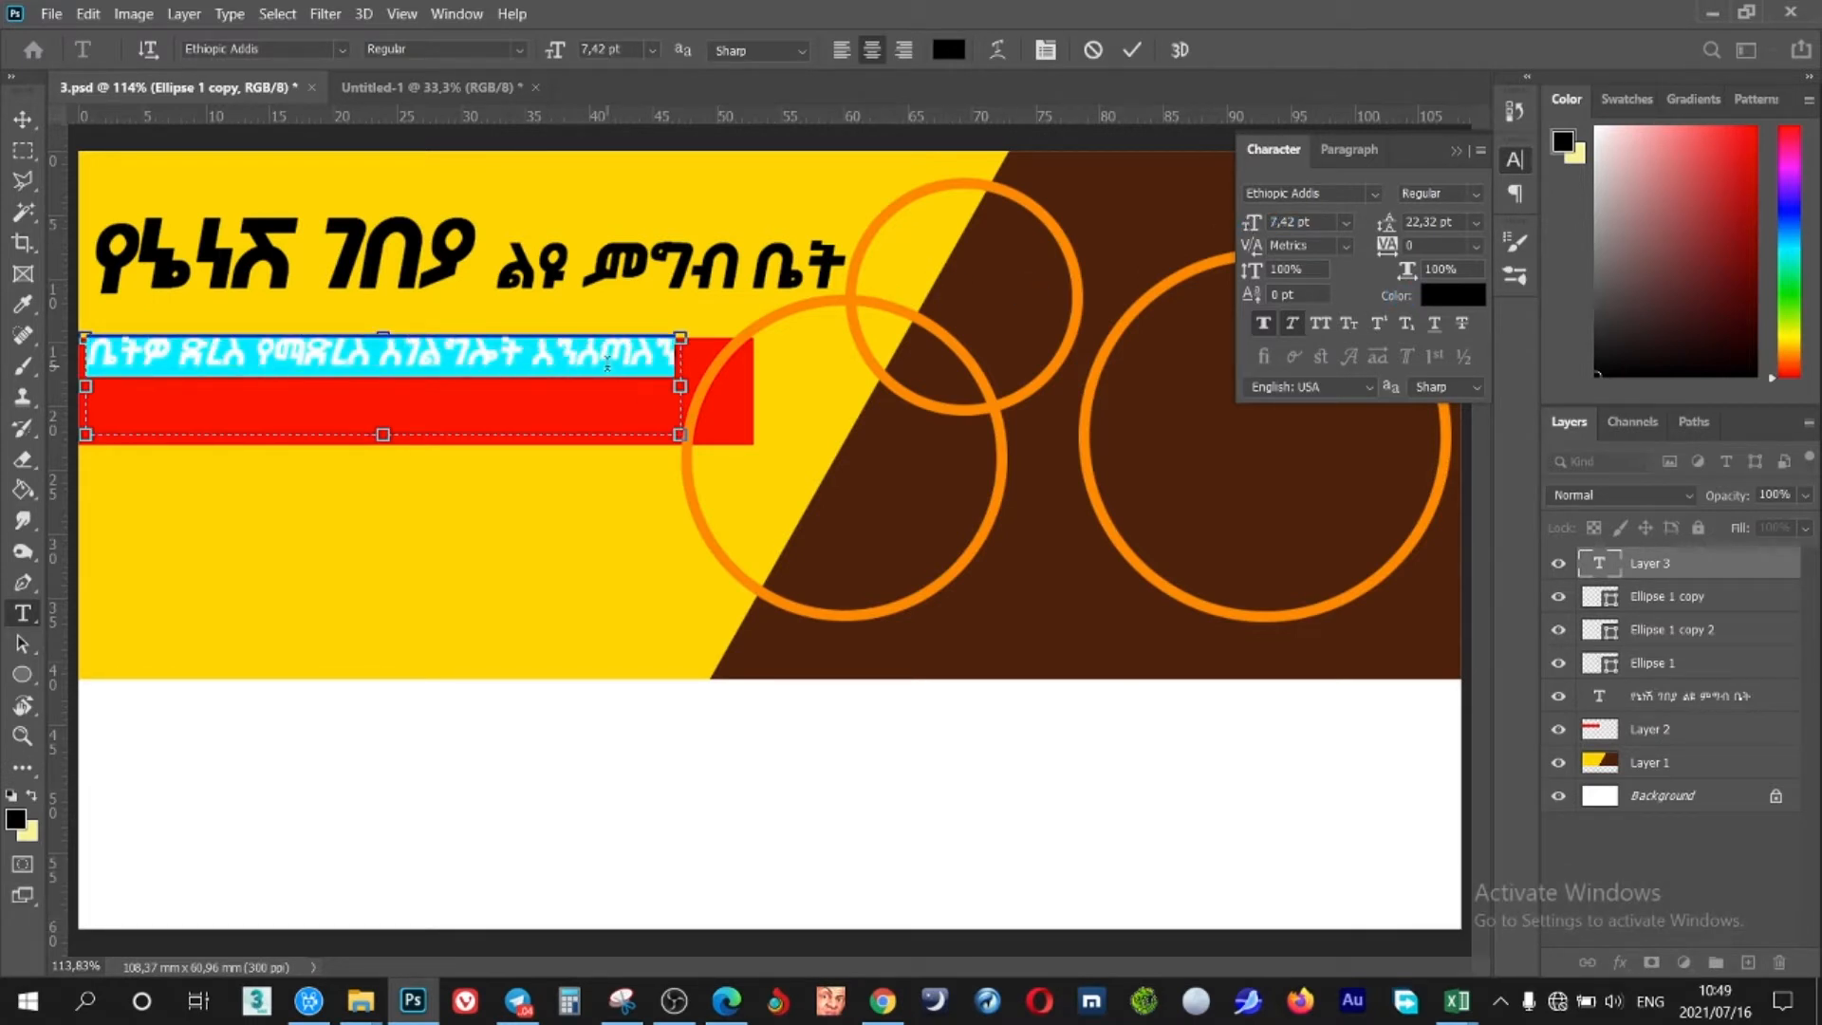
click(545, 363)
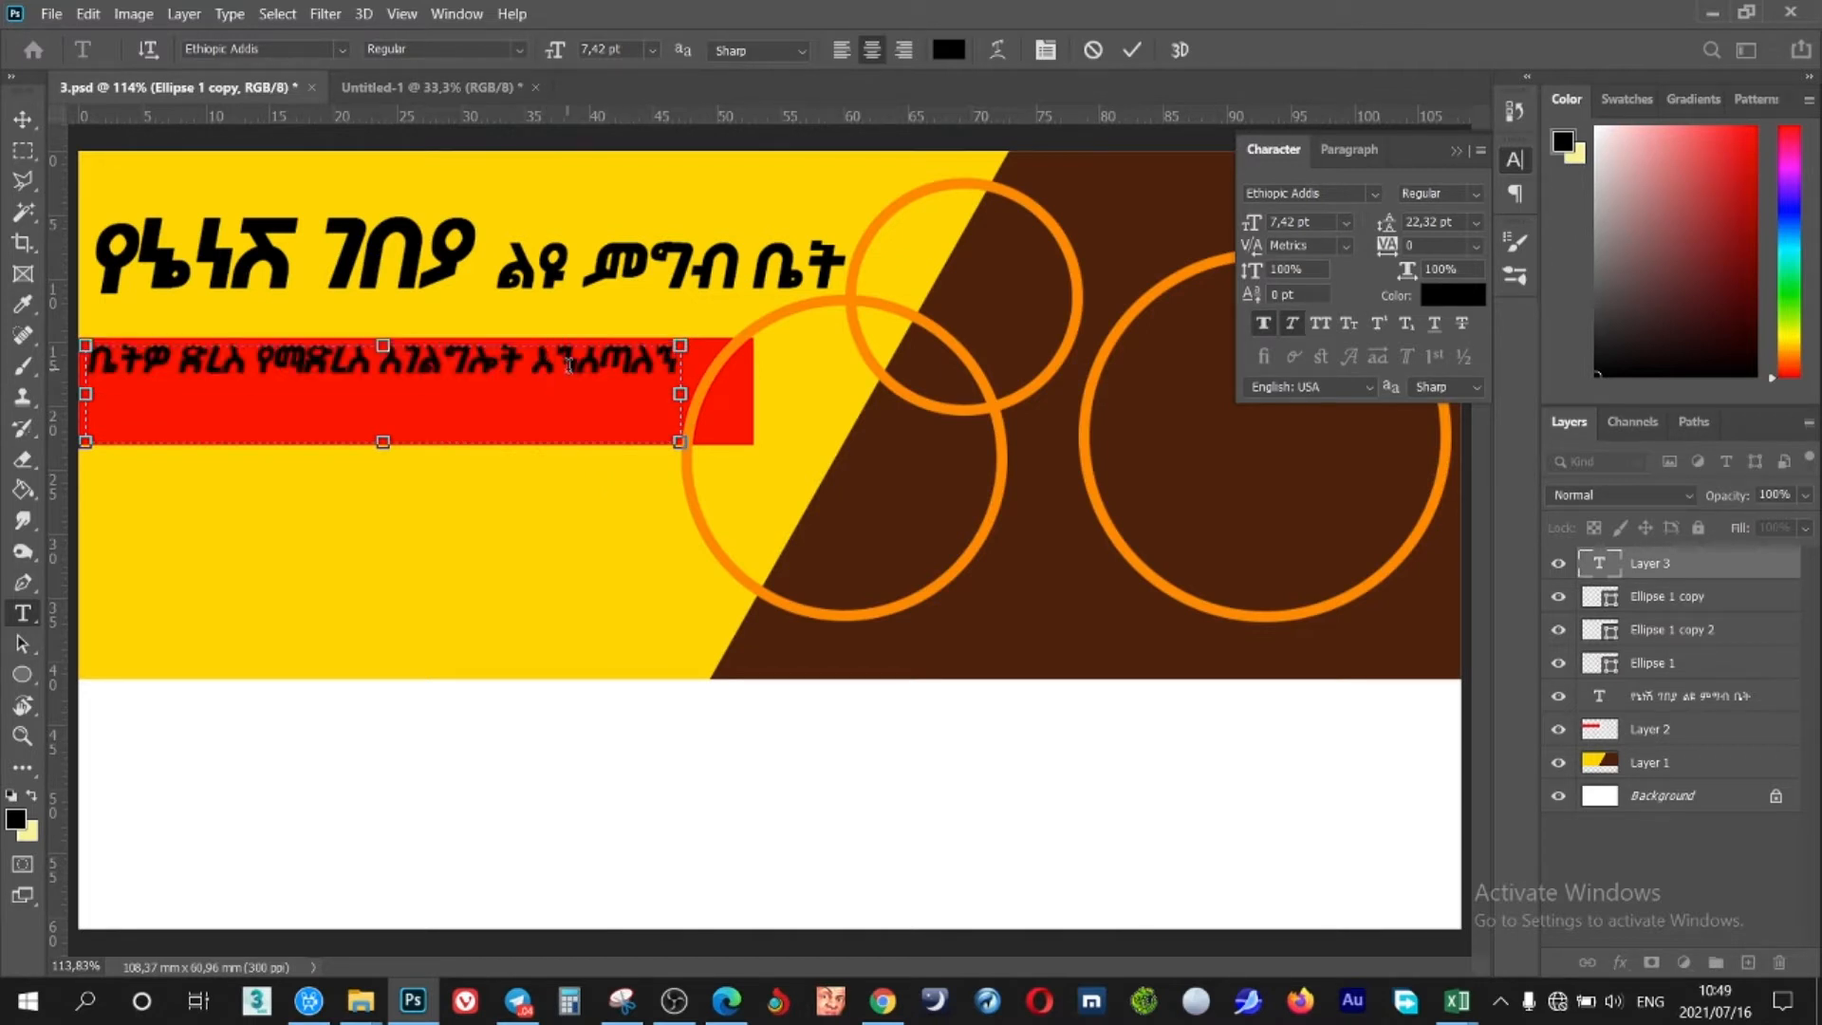
key(ctrl+a)
click(1597, 128)
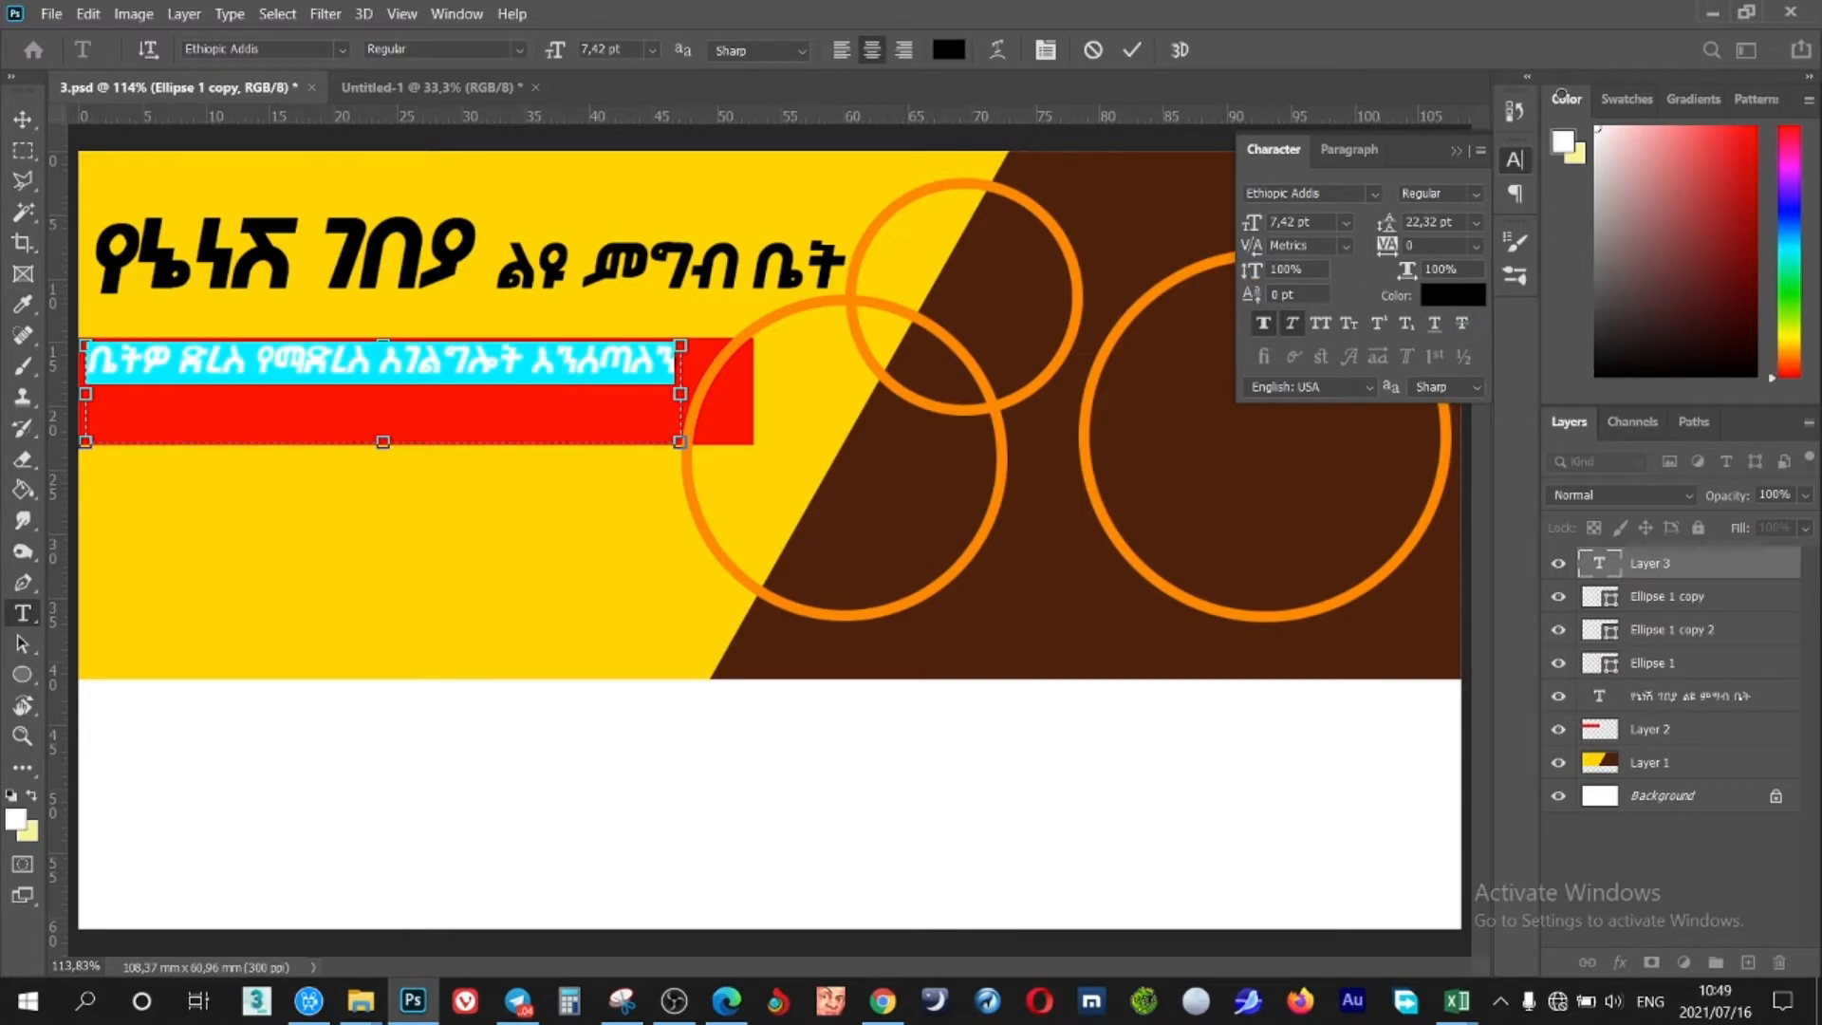
click(532, 361)
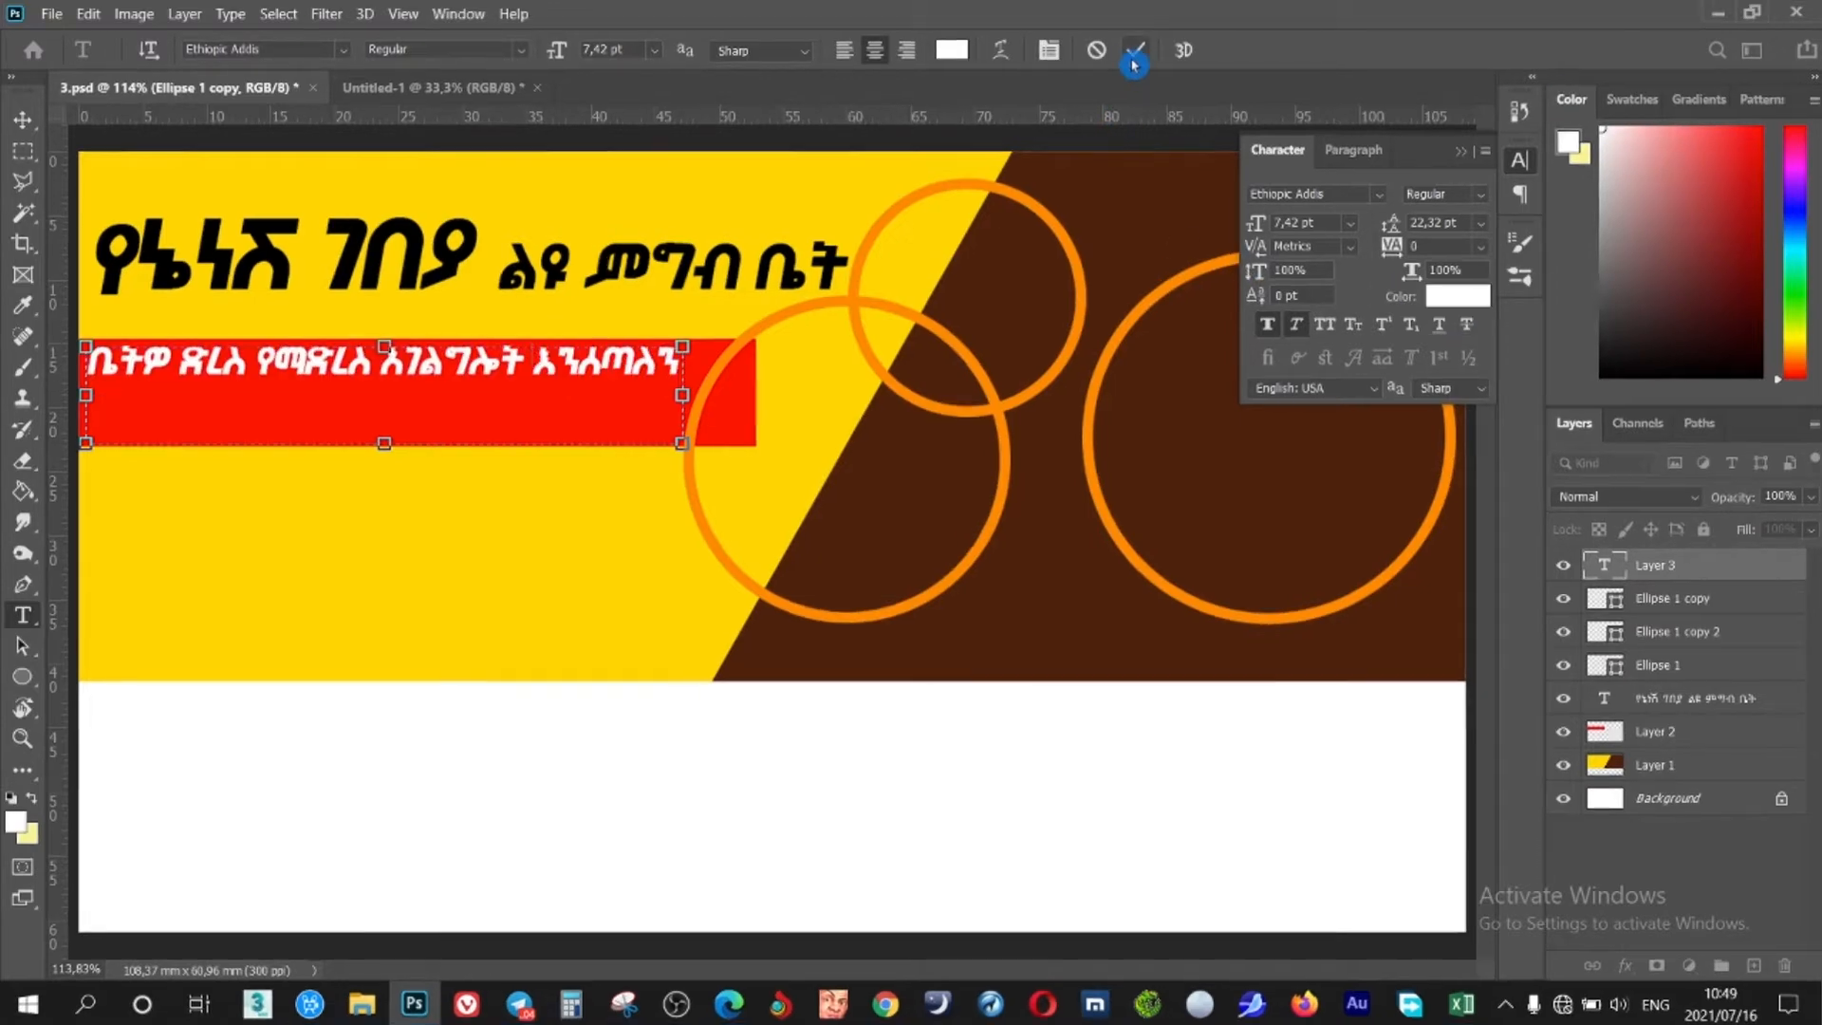
click(1132, 49)
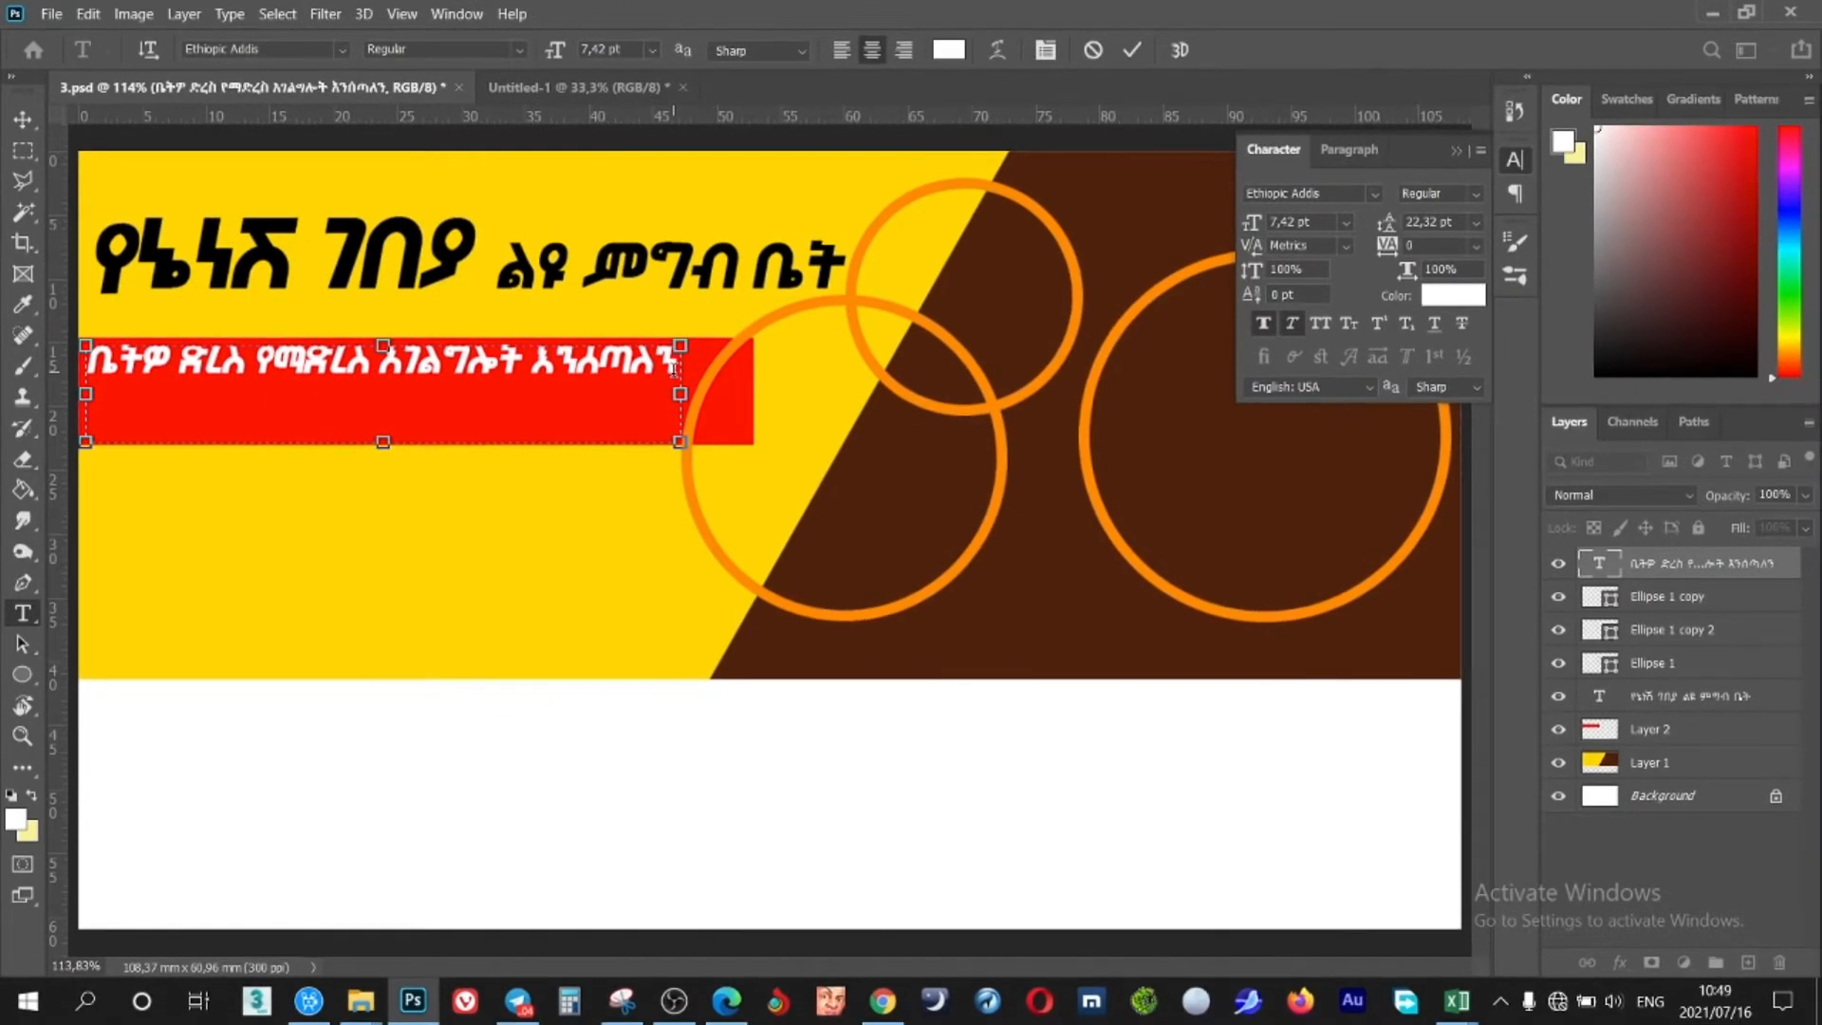
Set auto leading, widen the box, and break 'to your home' onto its own line
key(ctrl+a)
click(1476, 223)
click(1457, 239)
click(467, 402)
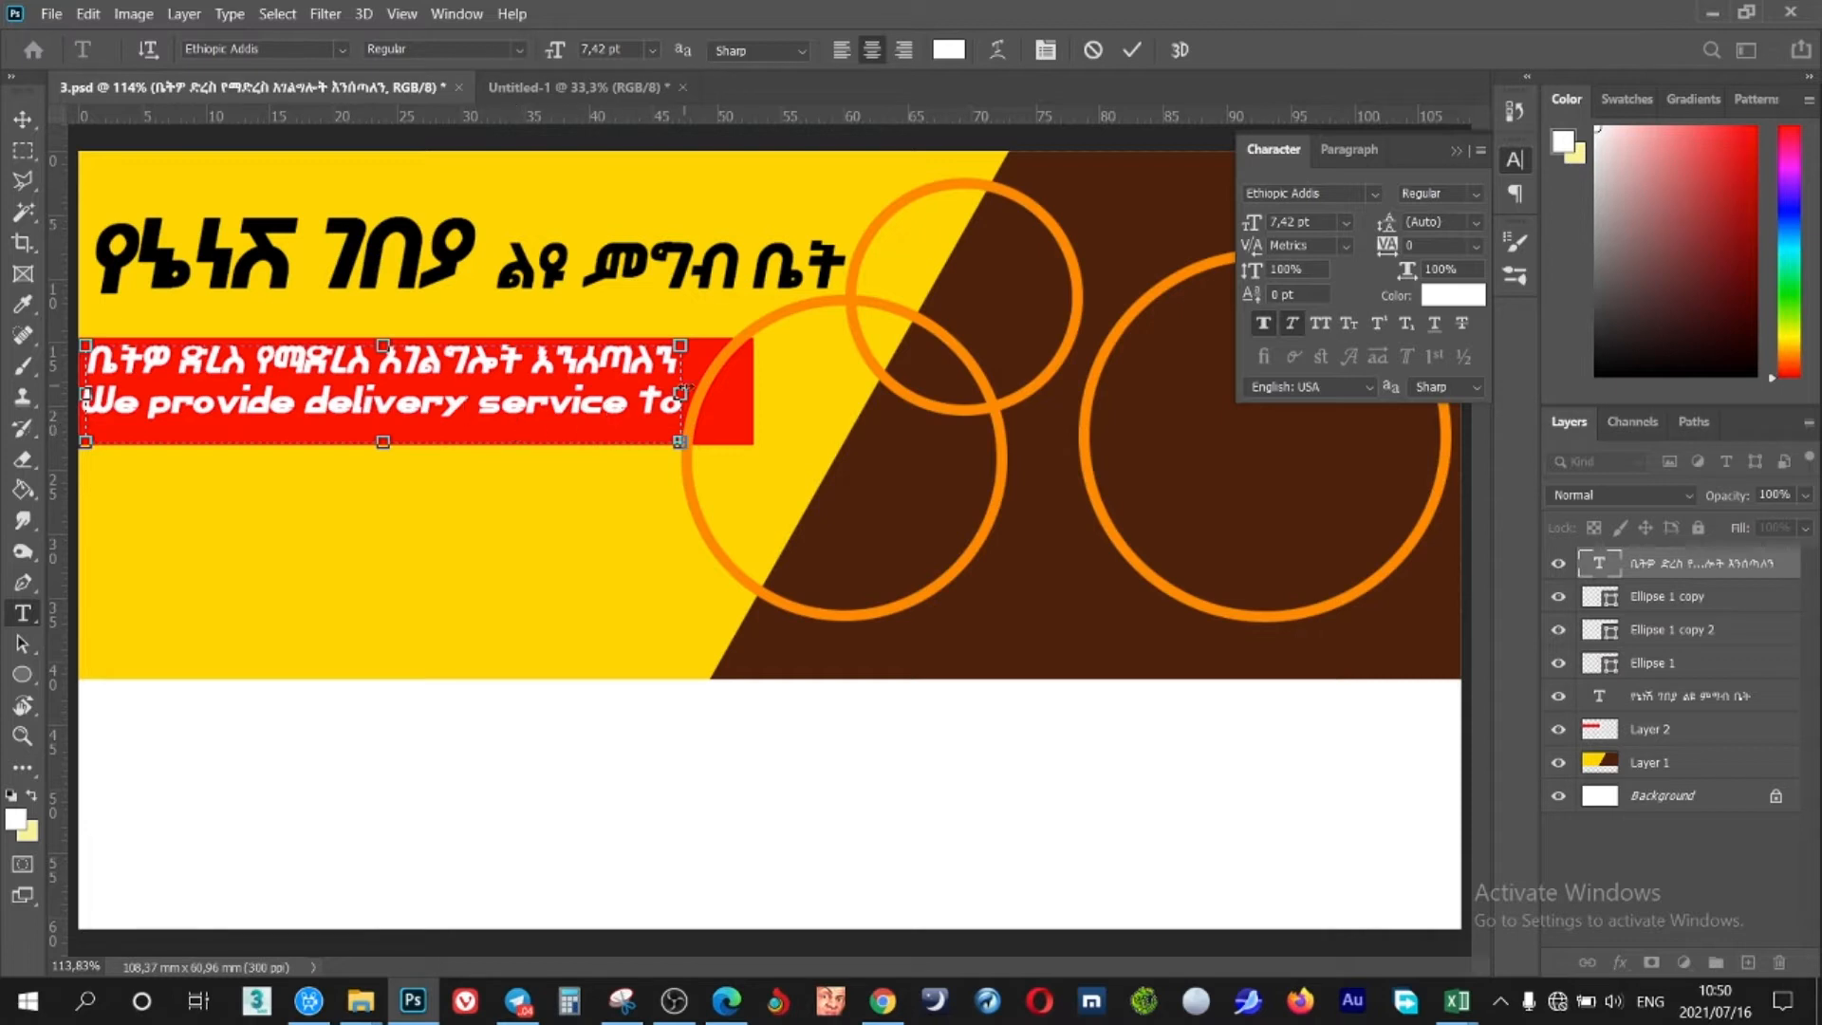
drag(679, 393, 1051, 392)
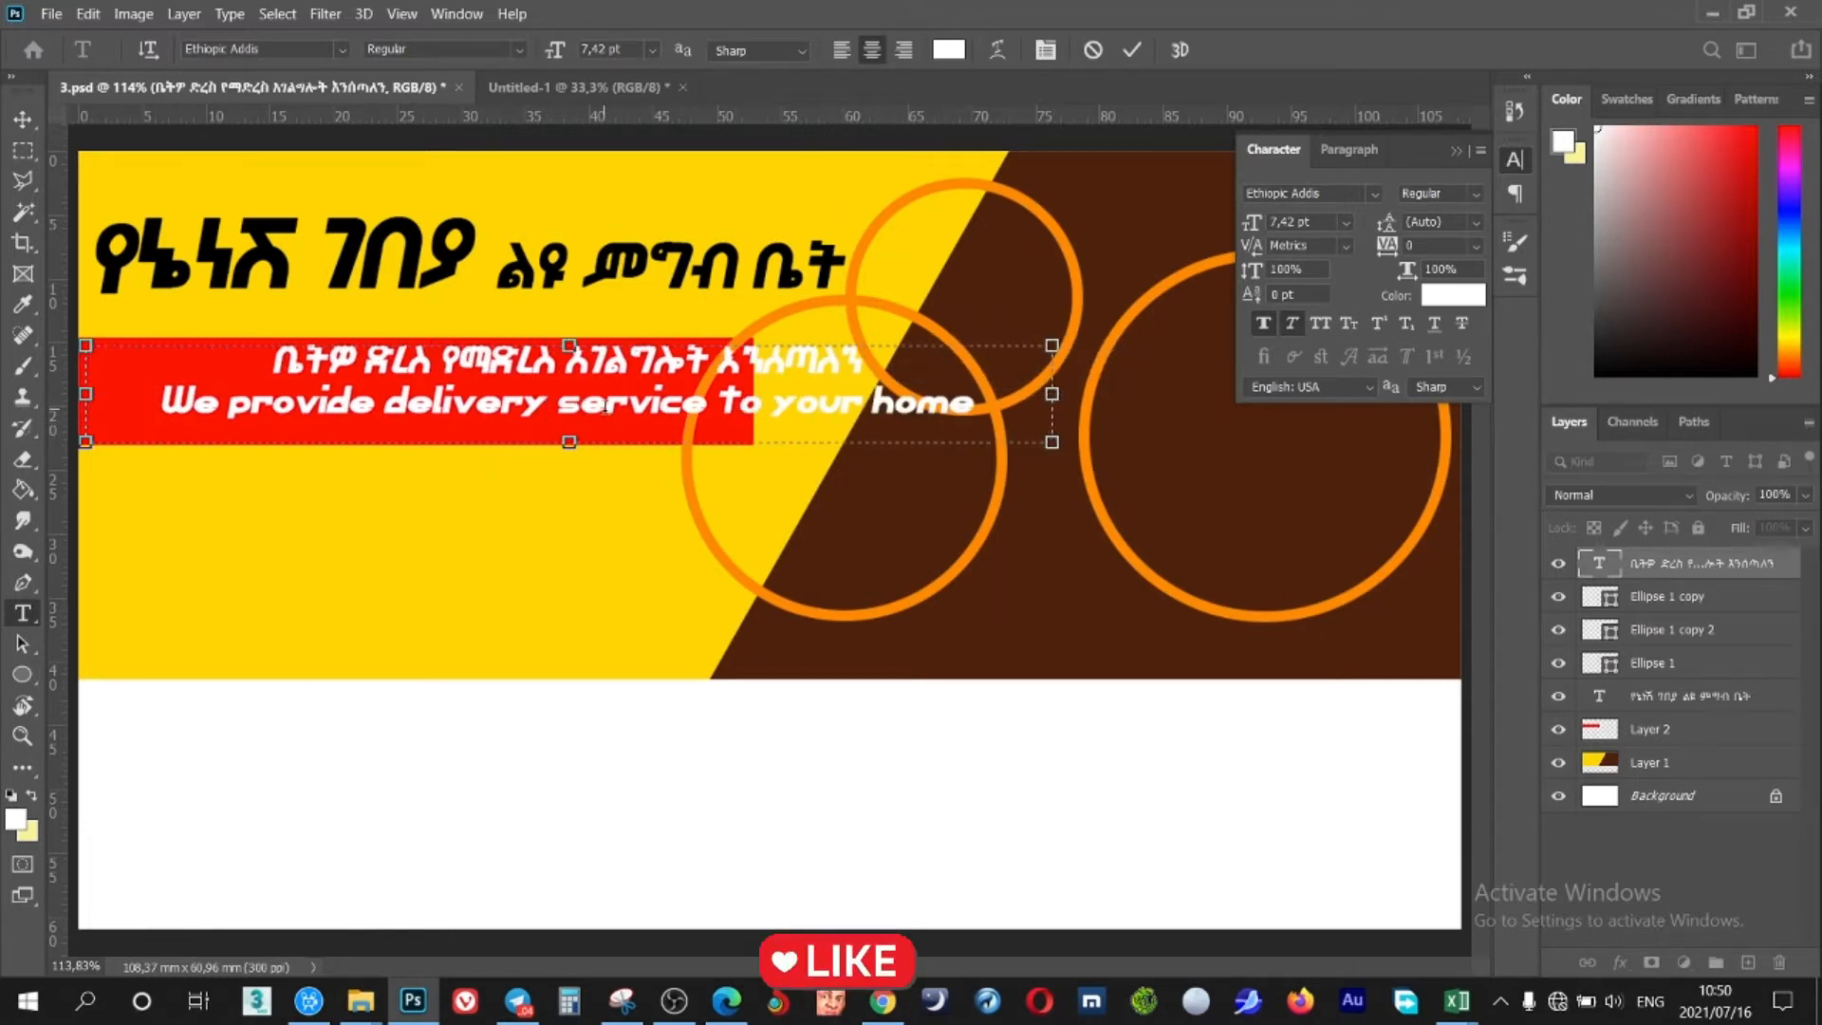
click(718, 398)
key(Return)
drag(569, 441, 568, 504)
drag(613, 565, 427, 571)
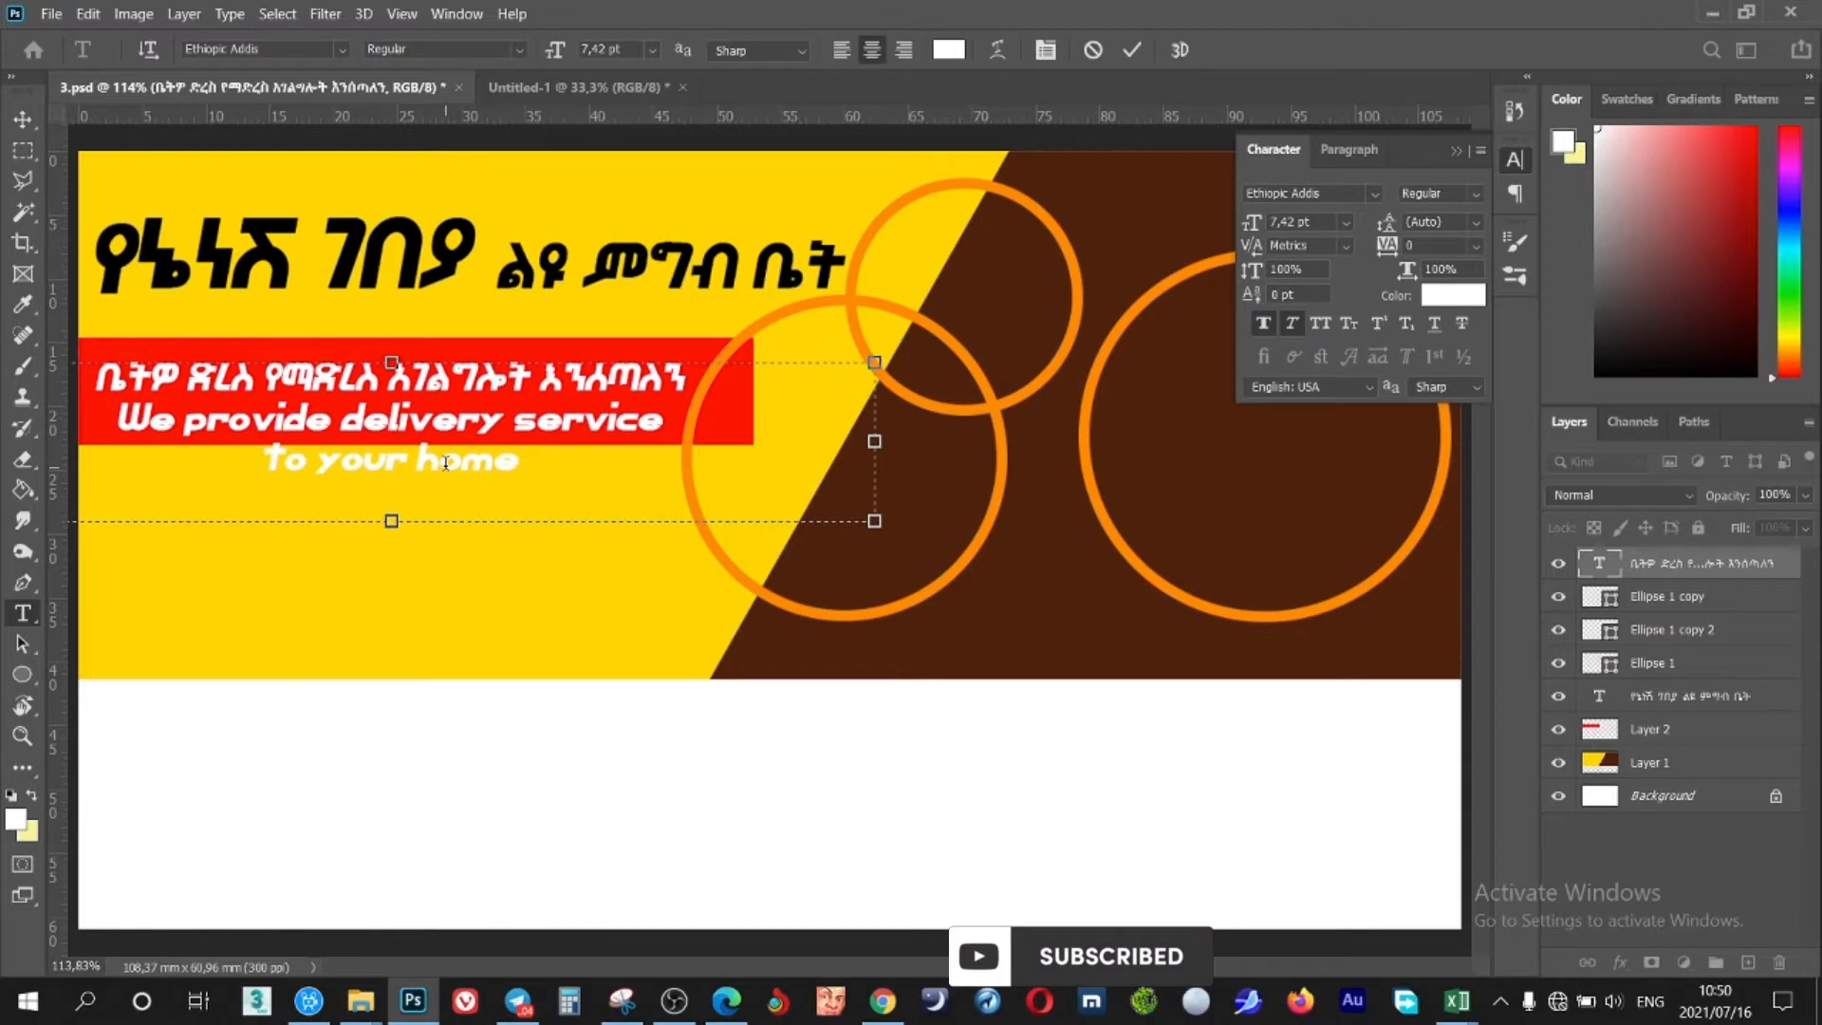
Move the Amharic line below the English text in black with extra leading
drag(678, 389, 92, 384)
key(BackSpace)
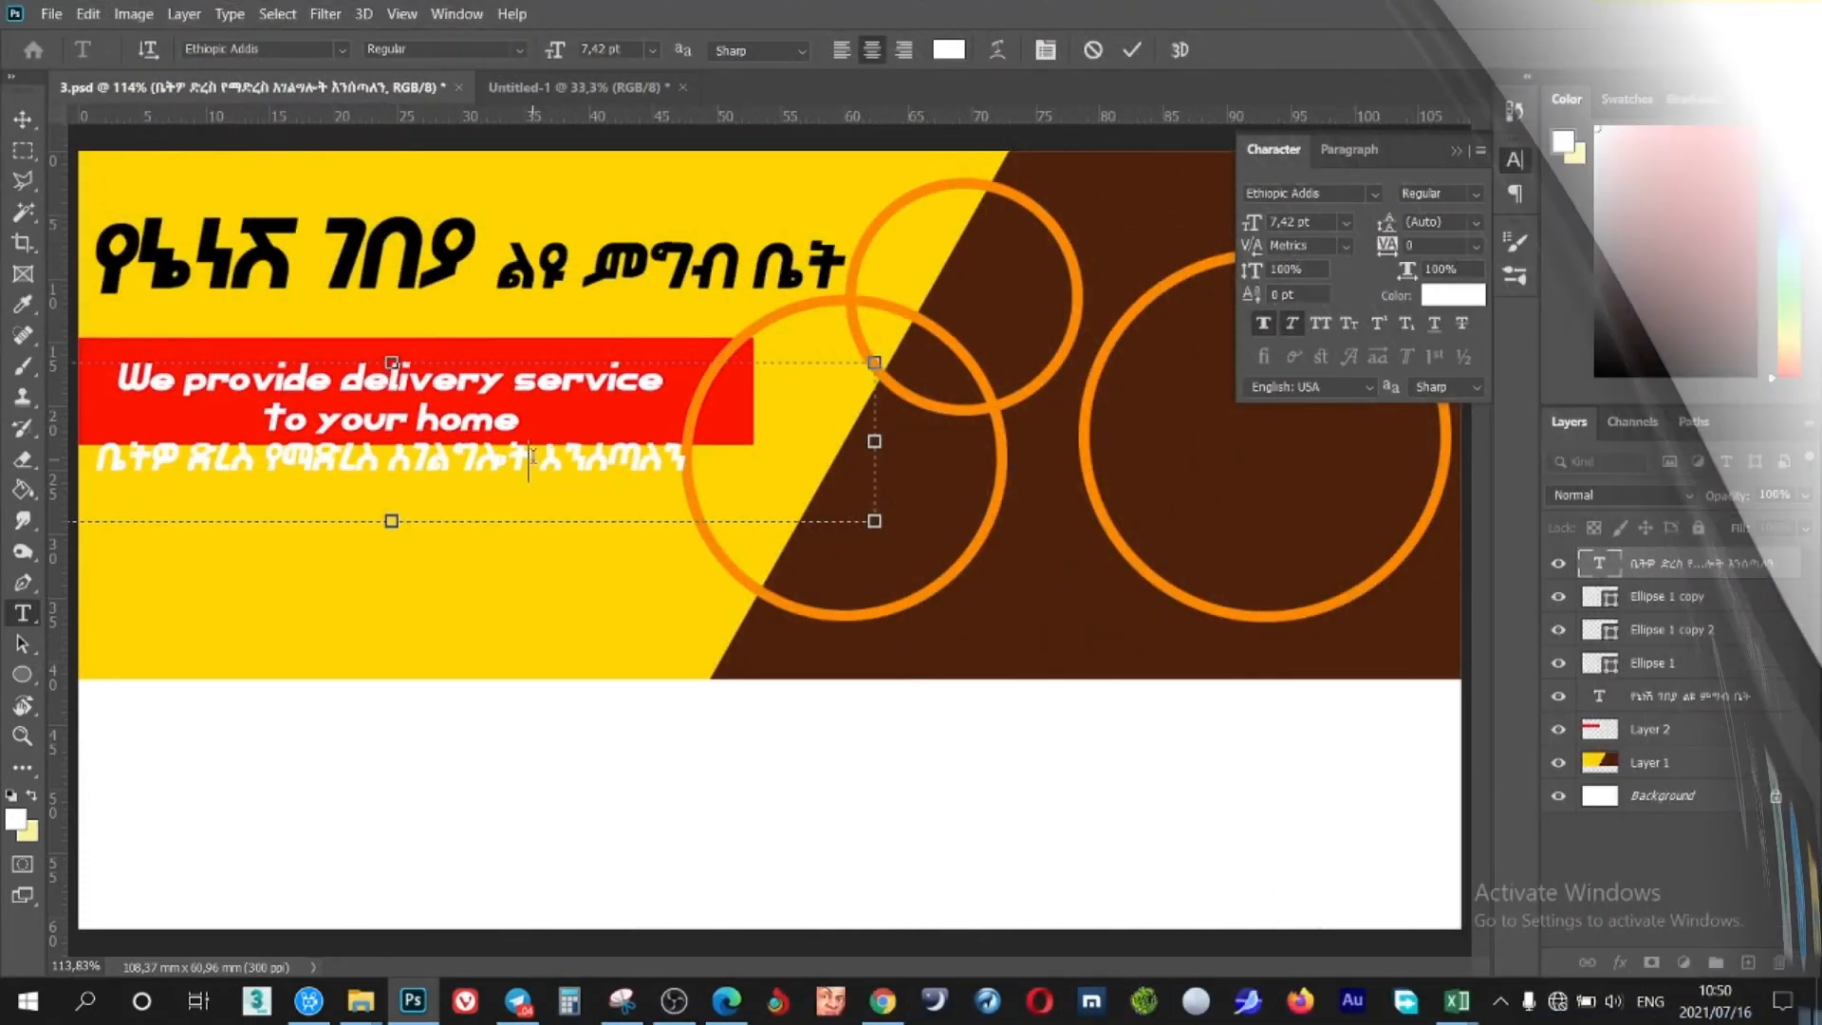
click(1294, 324)
drag(1381, 226, 1389, 226)
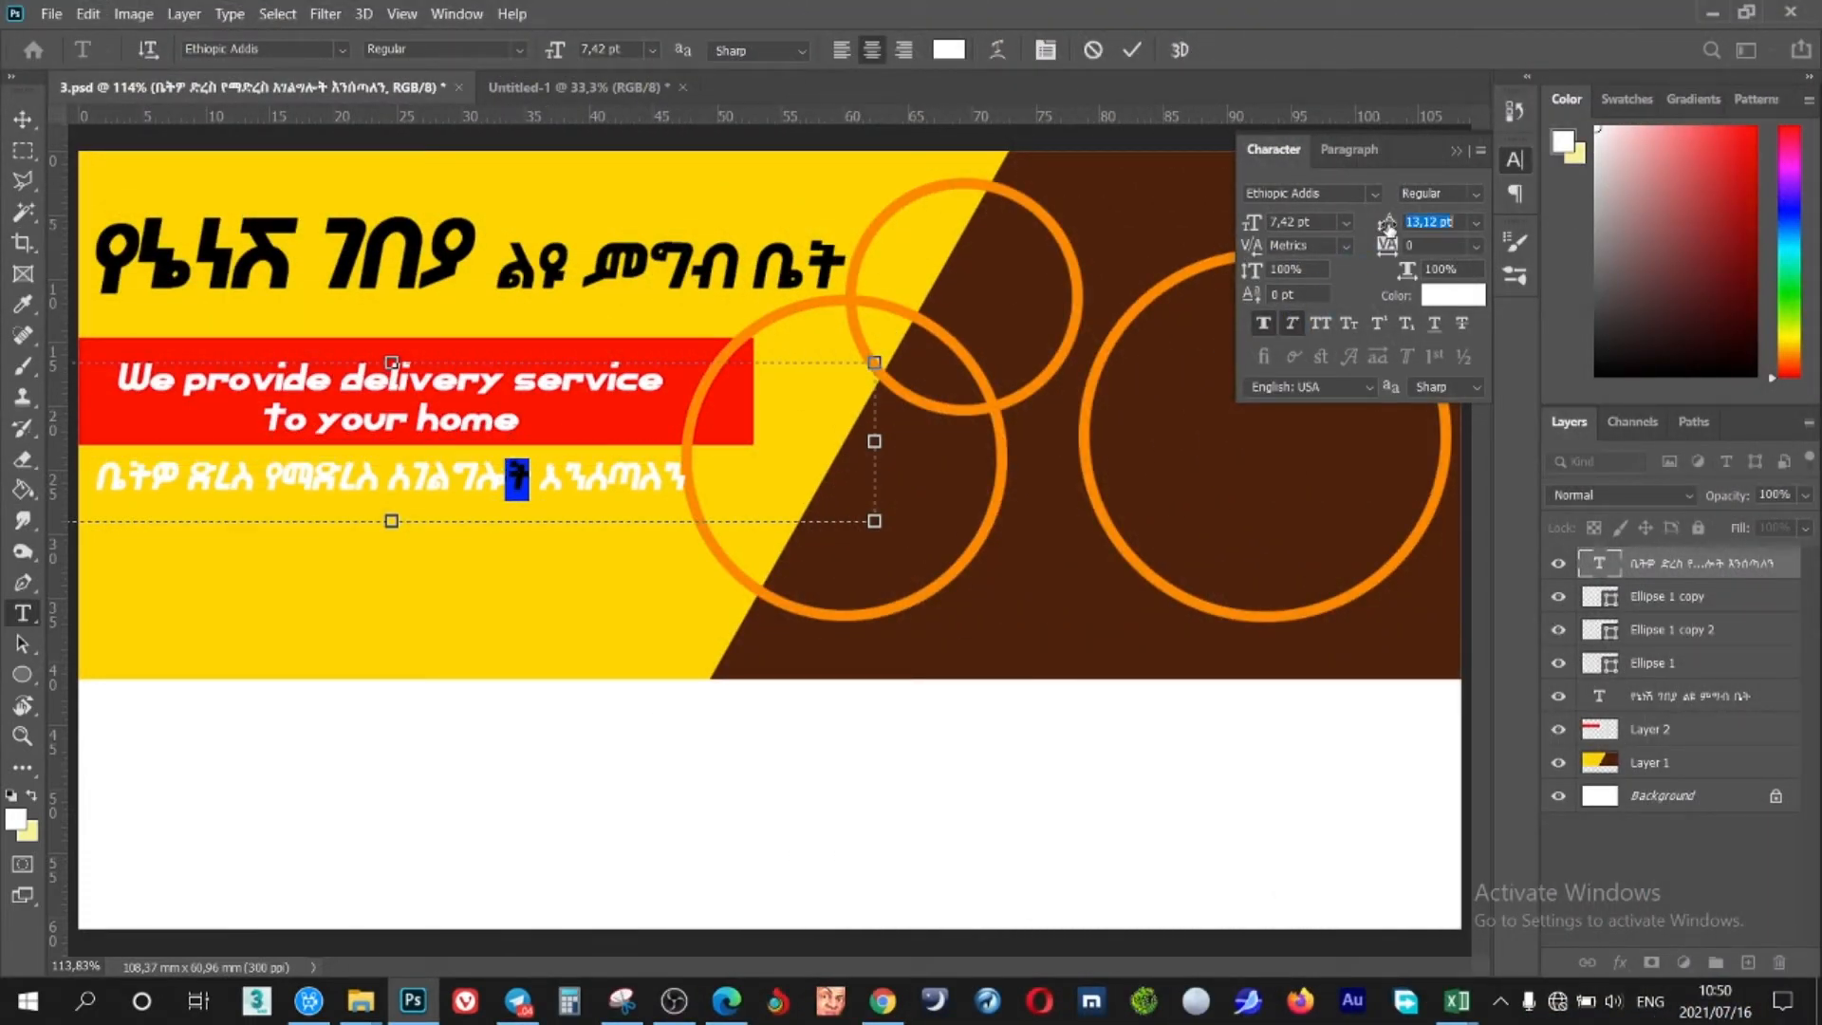
click(318, 458)
drag(683, 475, 523, 392)
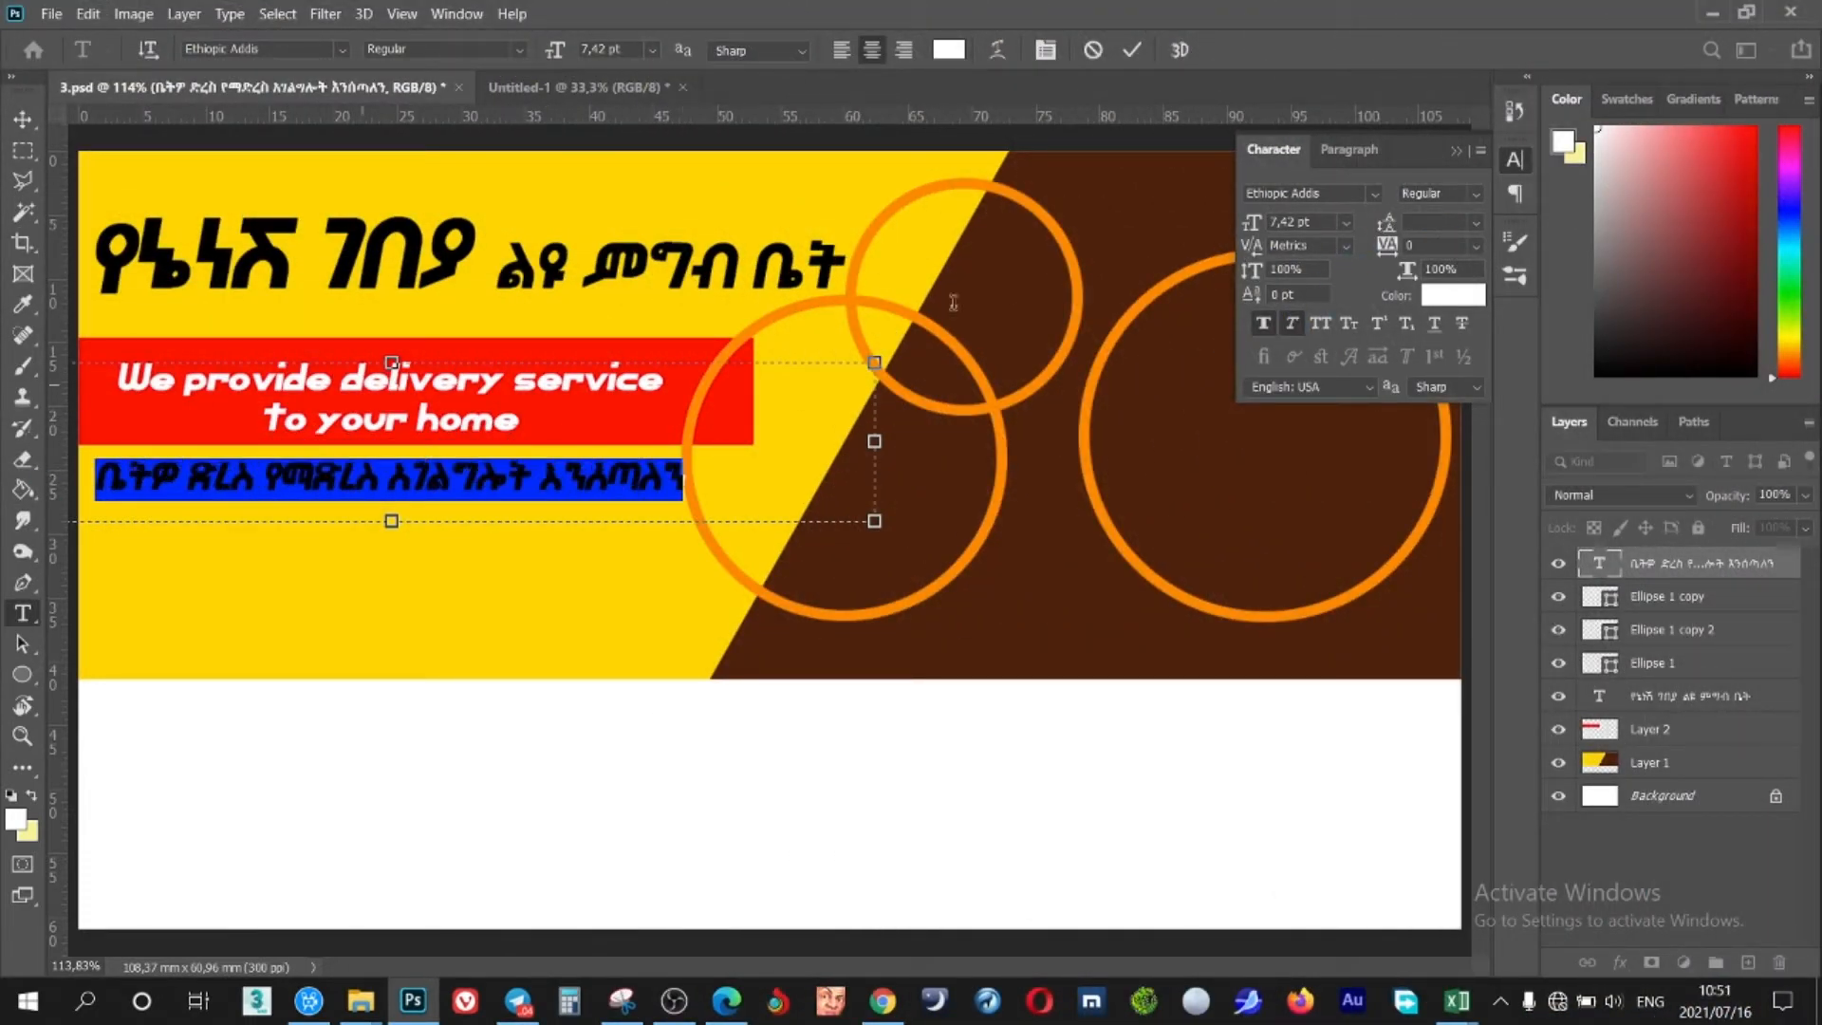
click(560, 389)
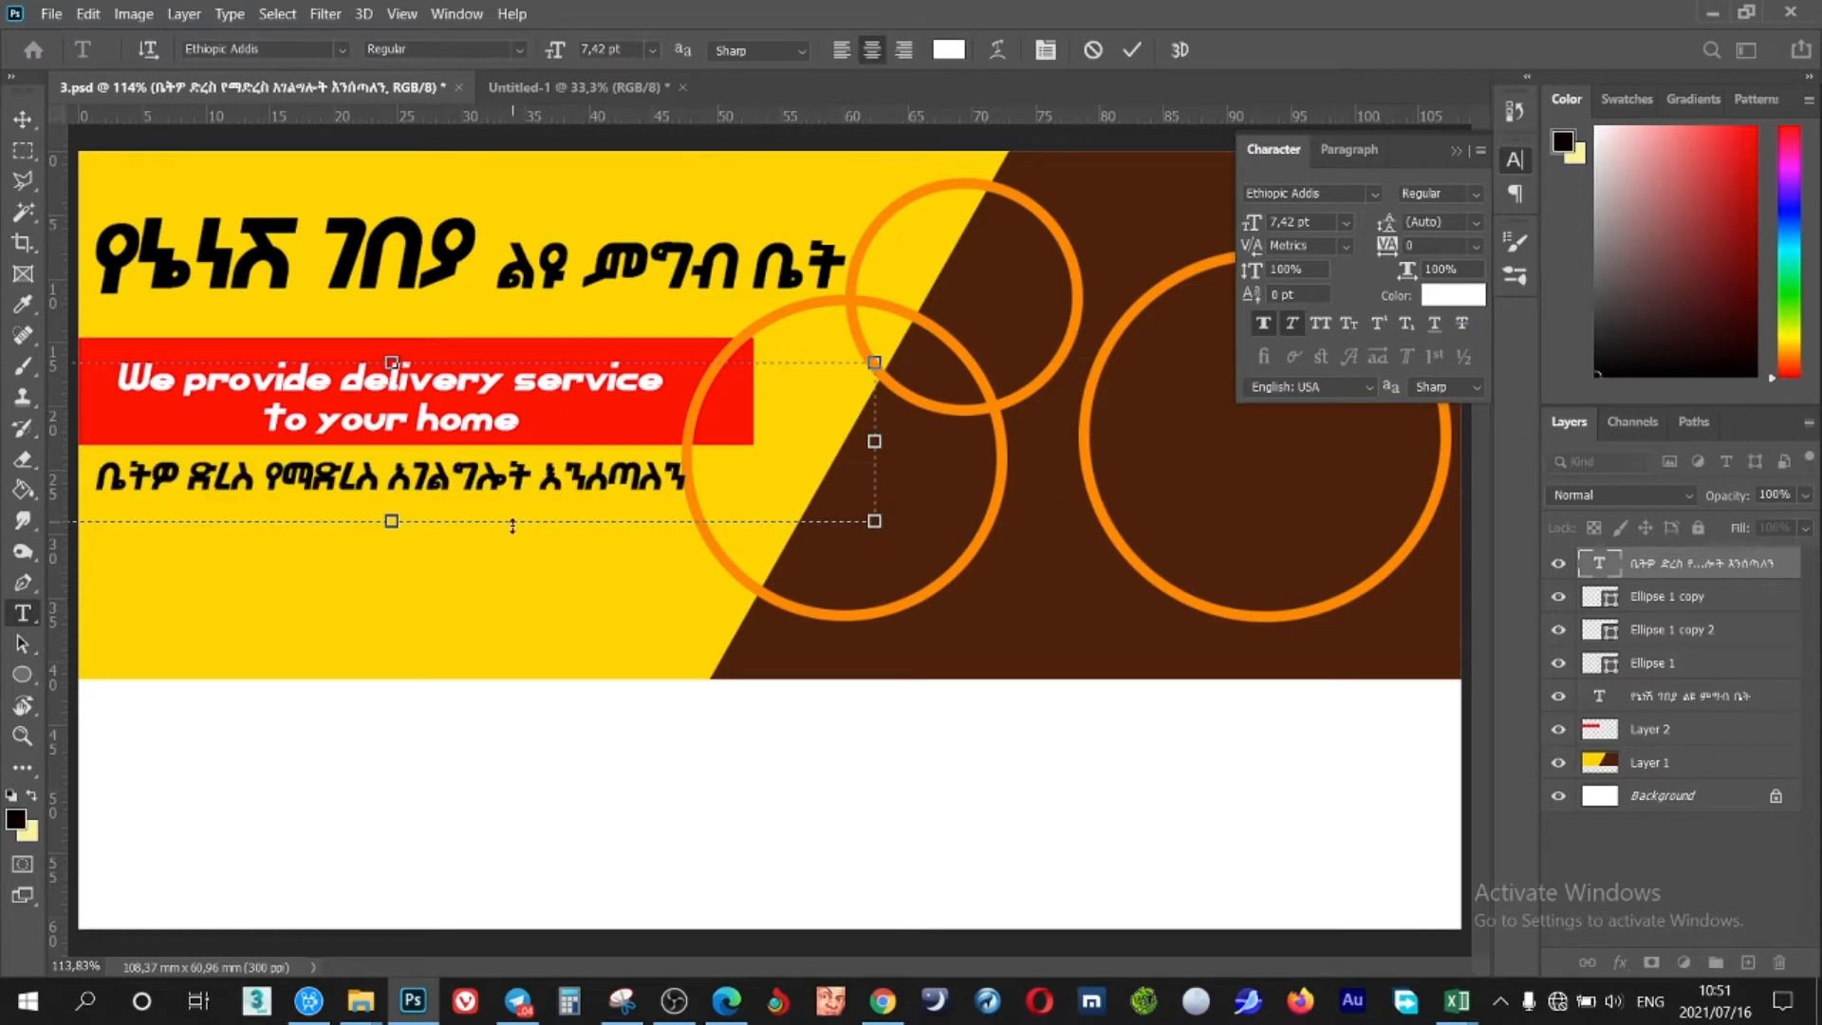
drag(512, 567, 506, 558)
click(1131, 52)
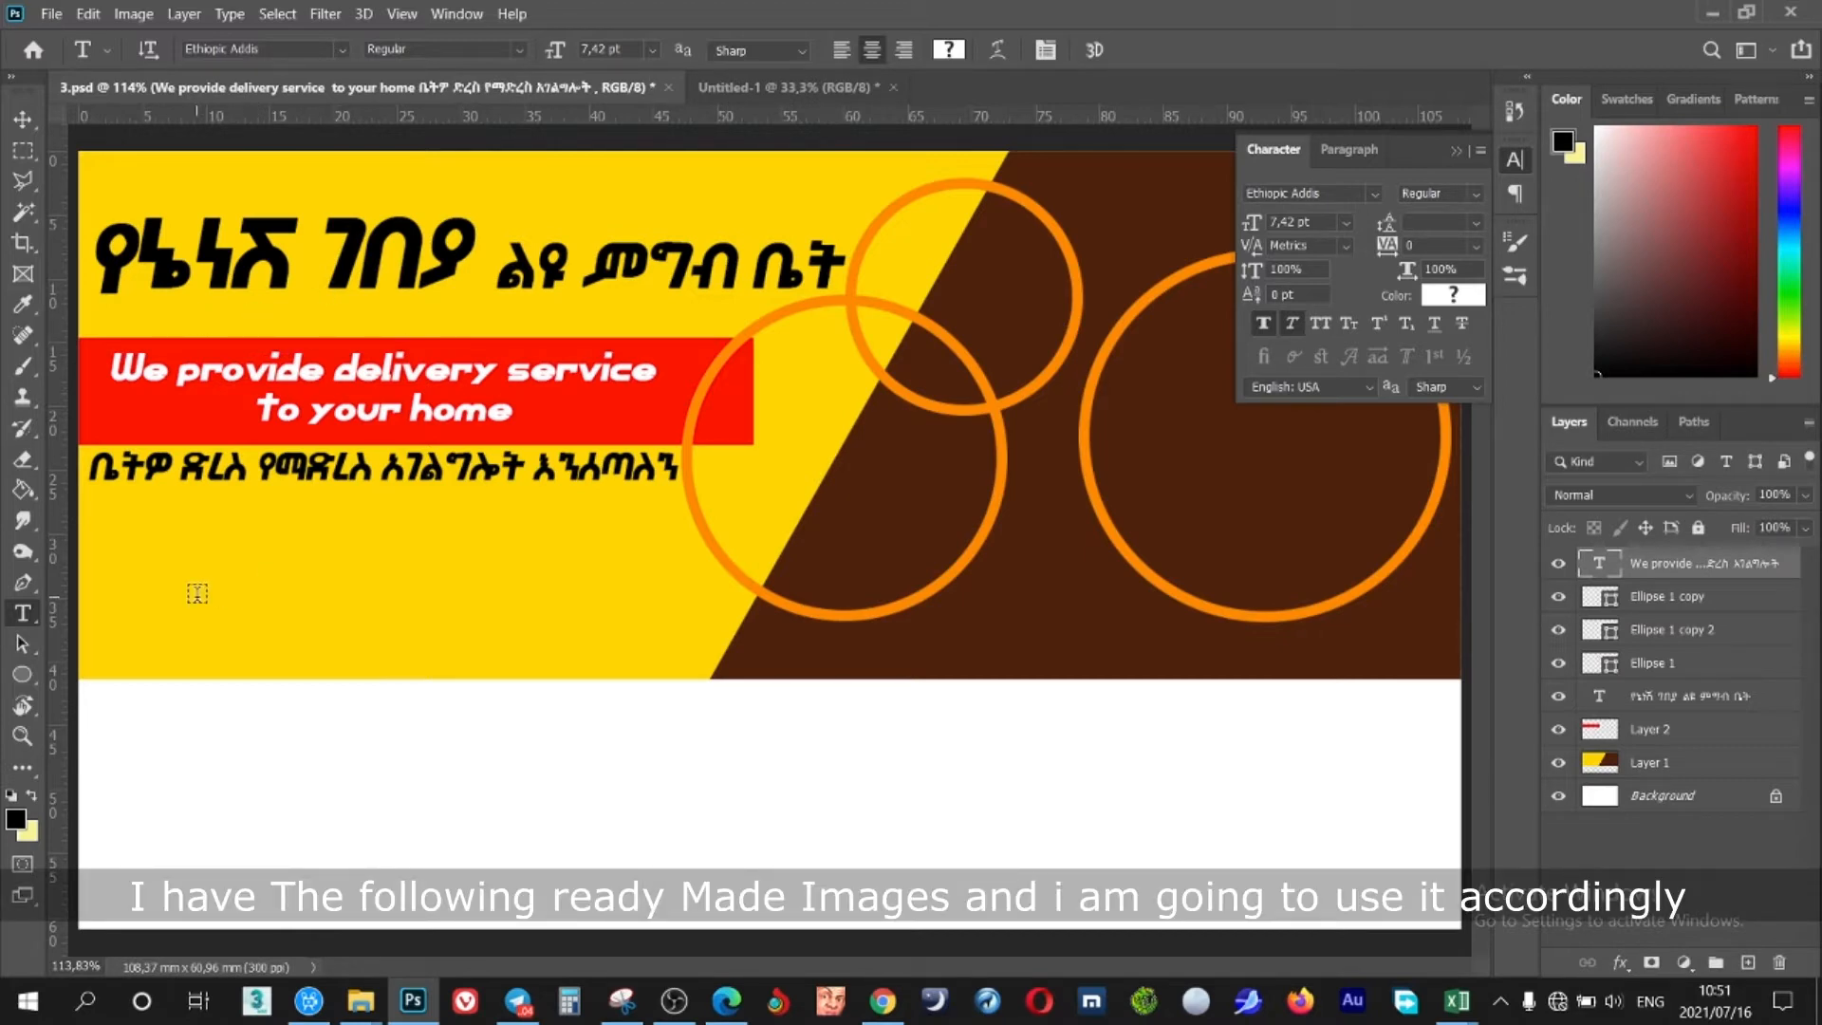
Drag the round IMG_3592 platter photo from Untitled-1 into the 3.psd banner
click(1456, 150)
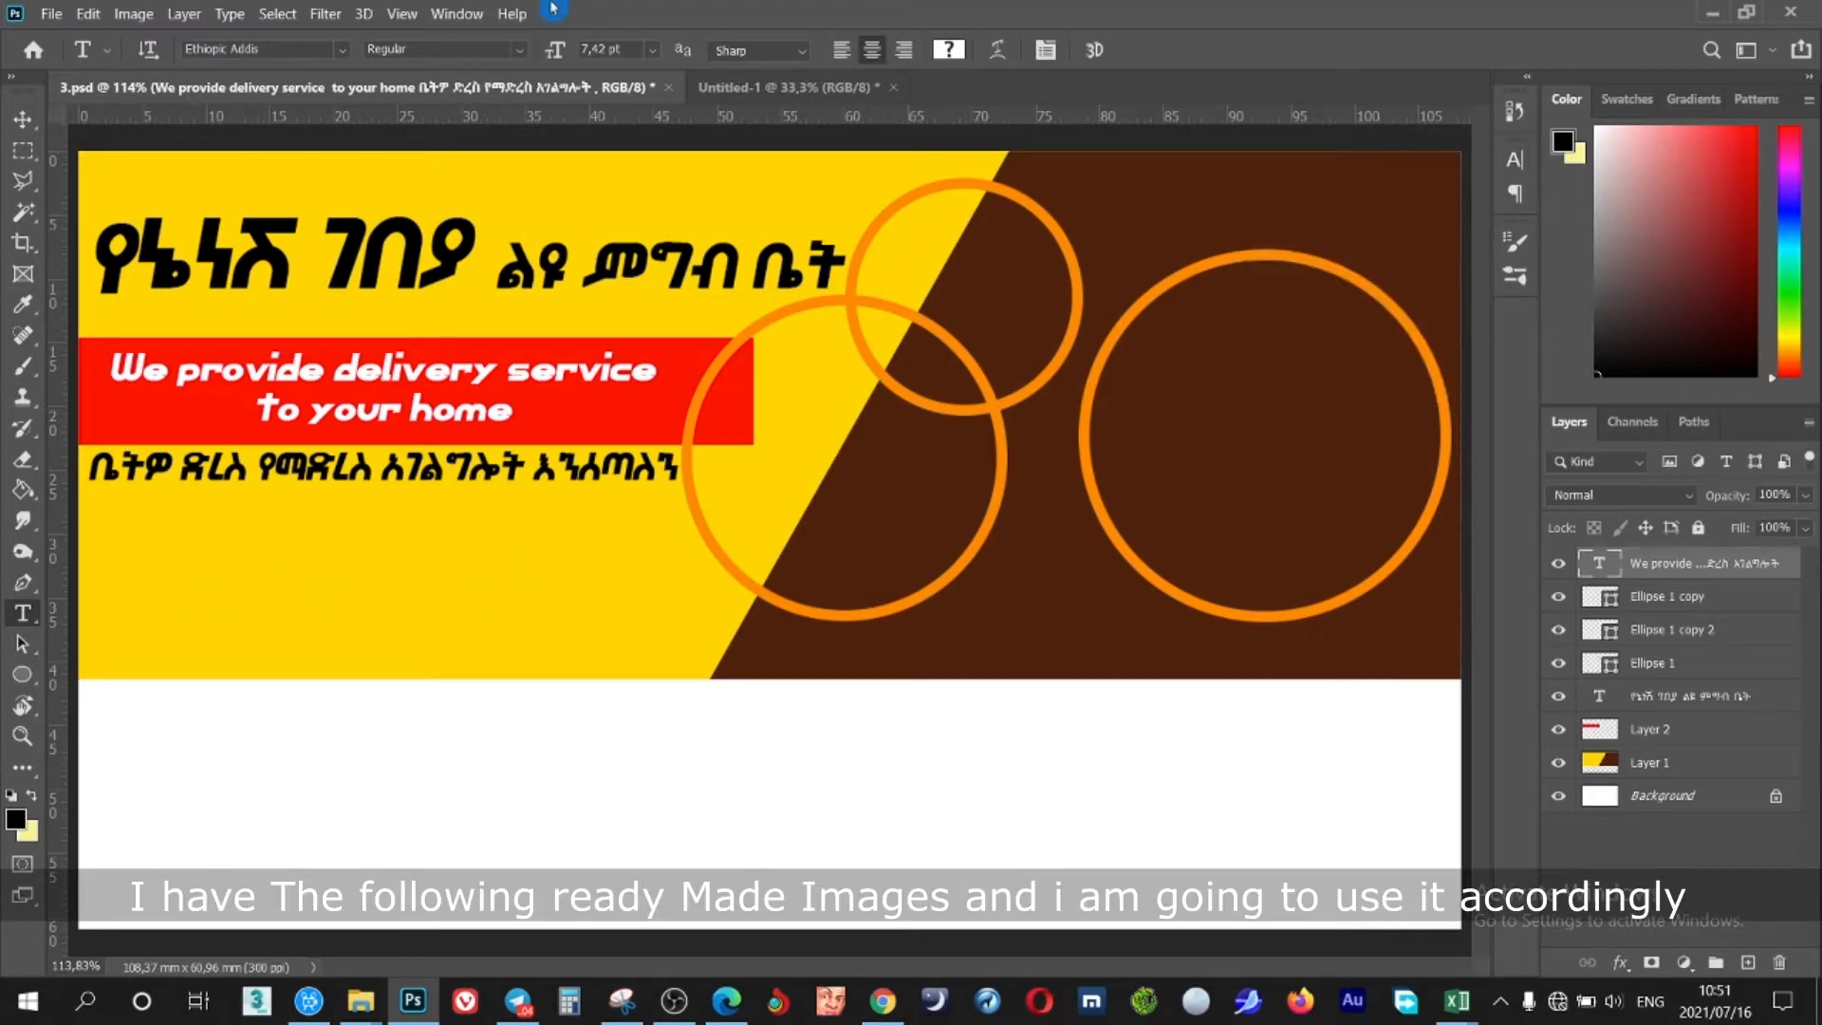
click(762, 87)
key(v)
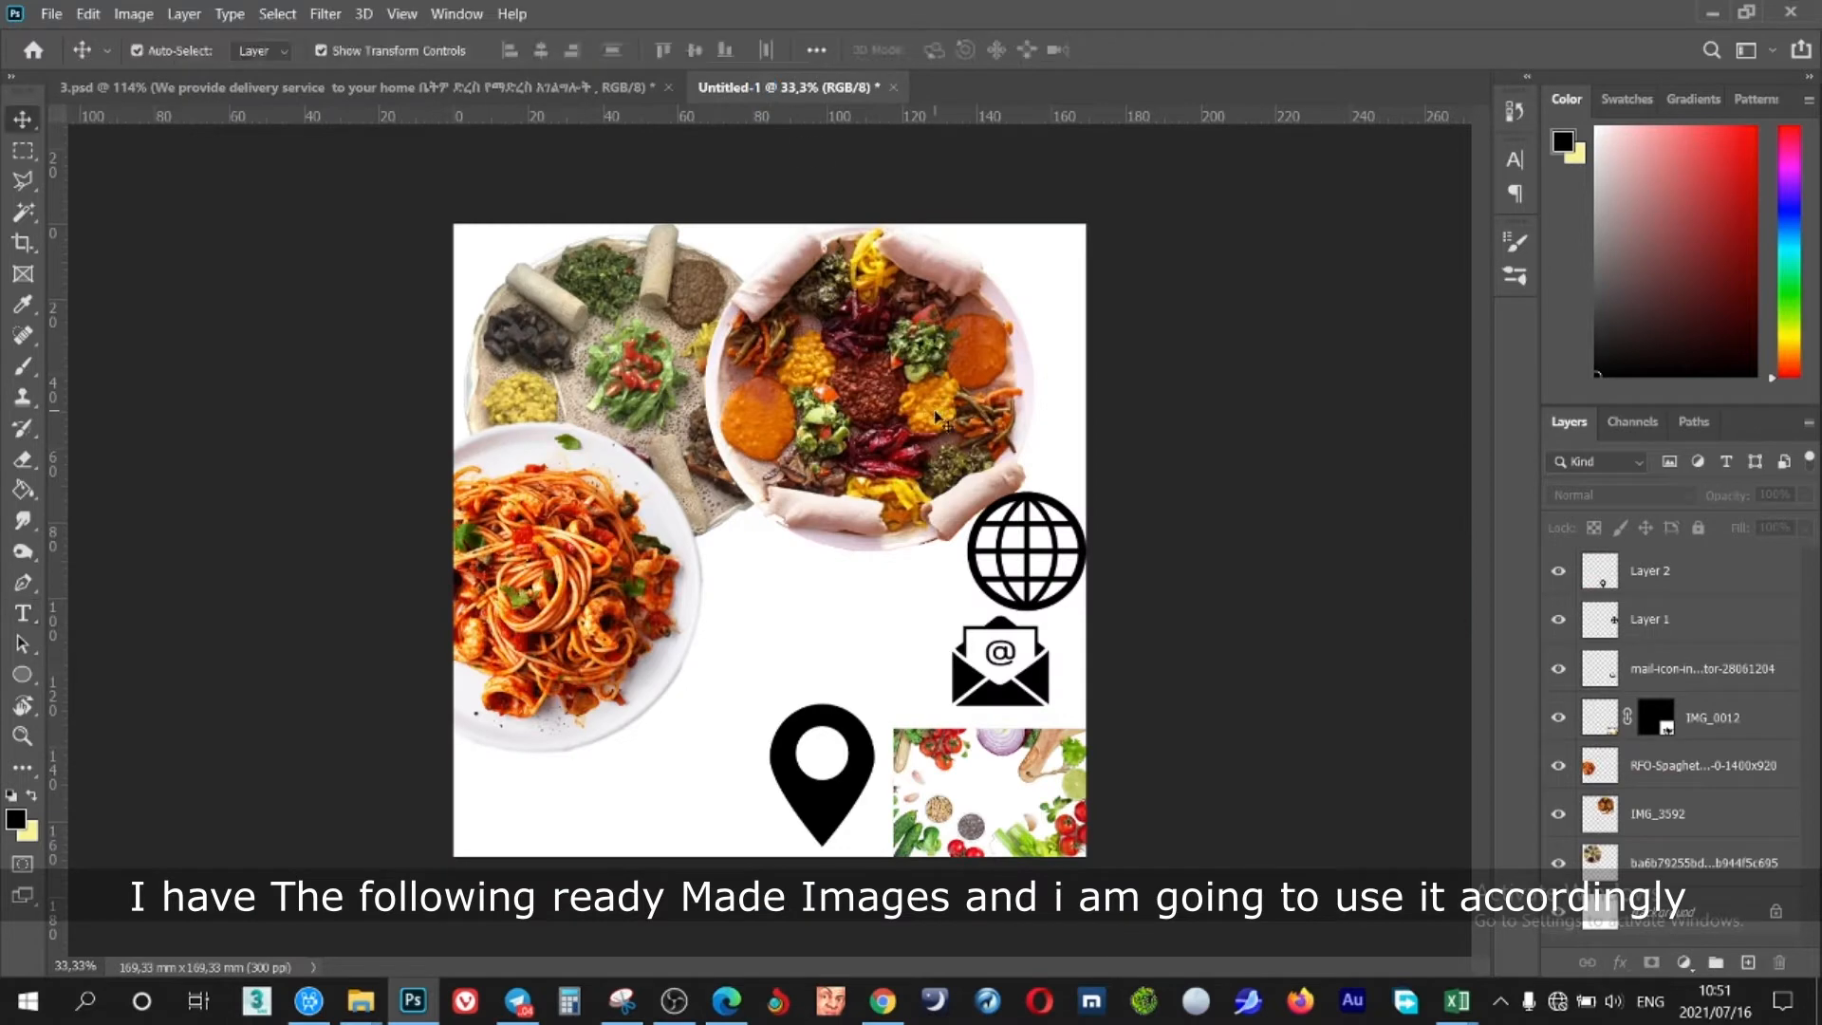
click(932, 409)
drag(932, 409, 1256, 440)
Scale the platter to about 32% and fit it inside the right orange ring
drag(697, 436, 1078, 434)
drag(1220, 471, 1231, 472)
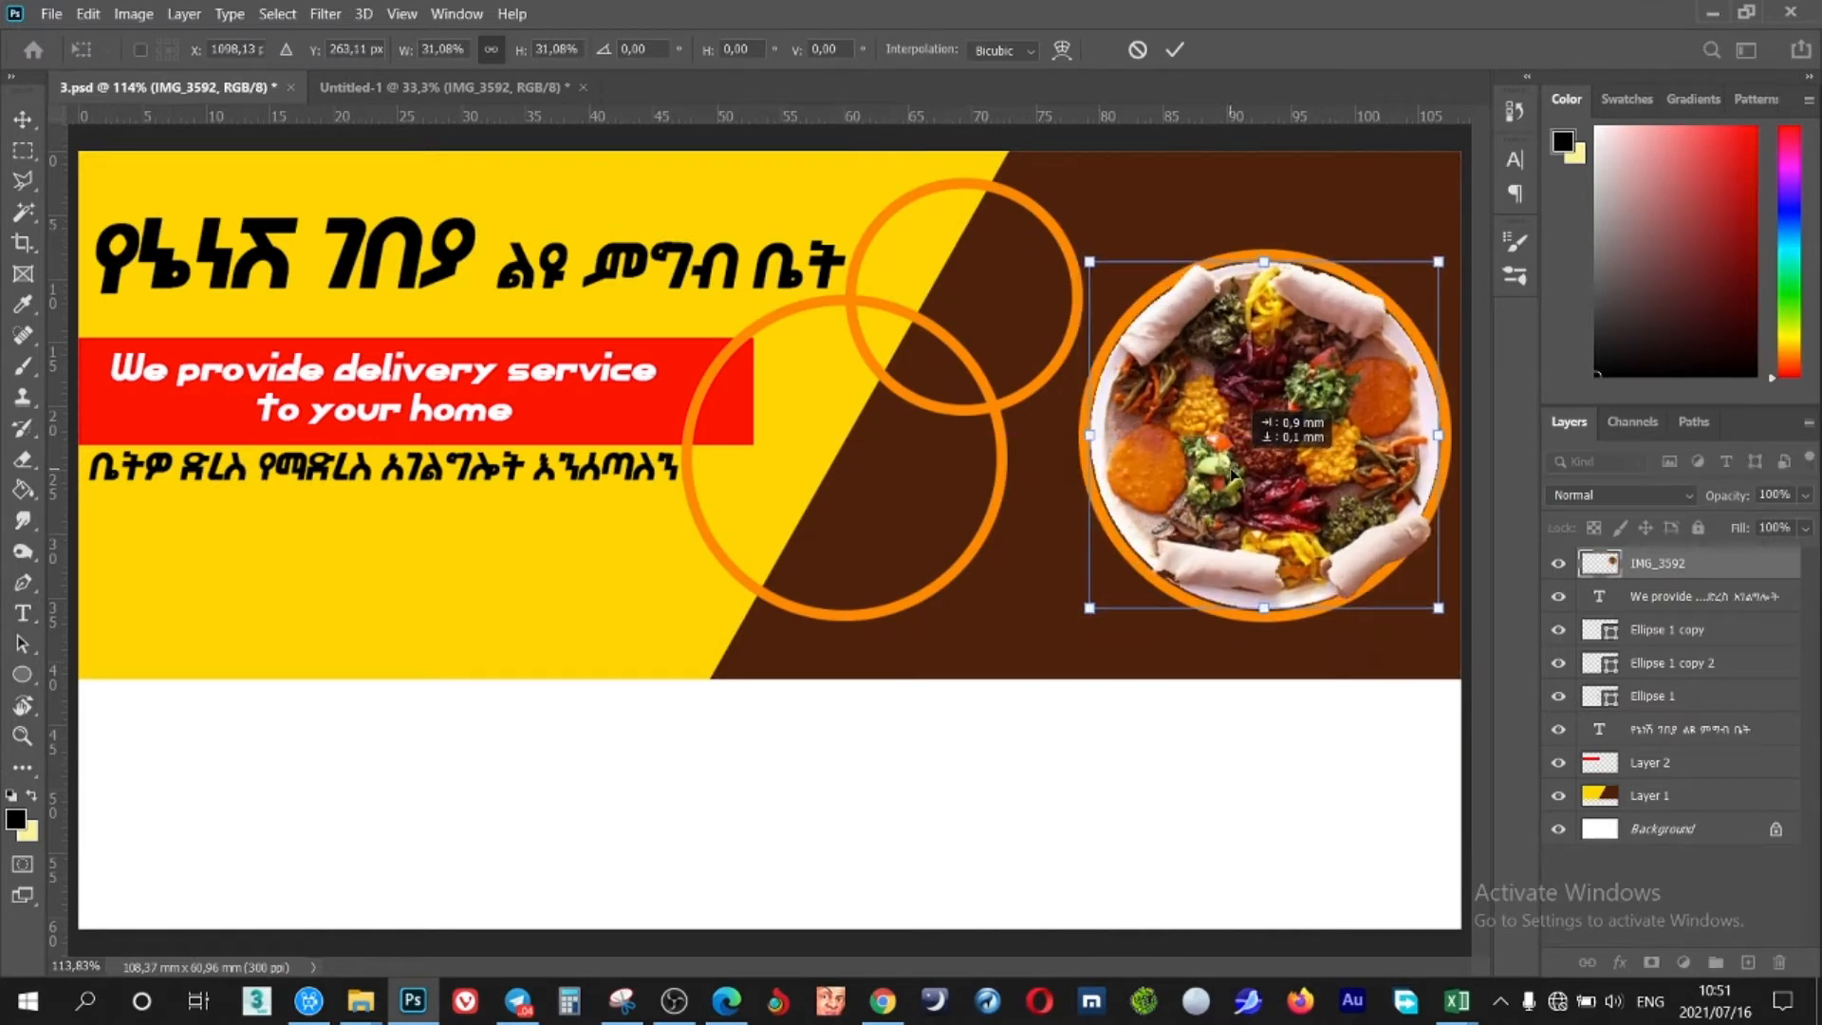
drag(1089, 607, 1084, 615)
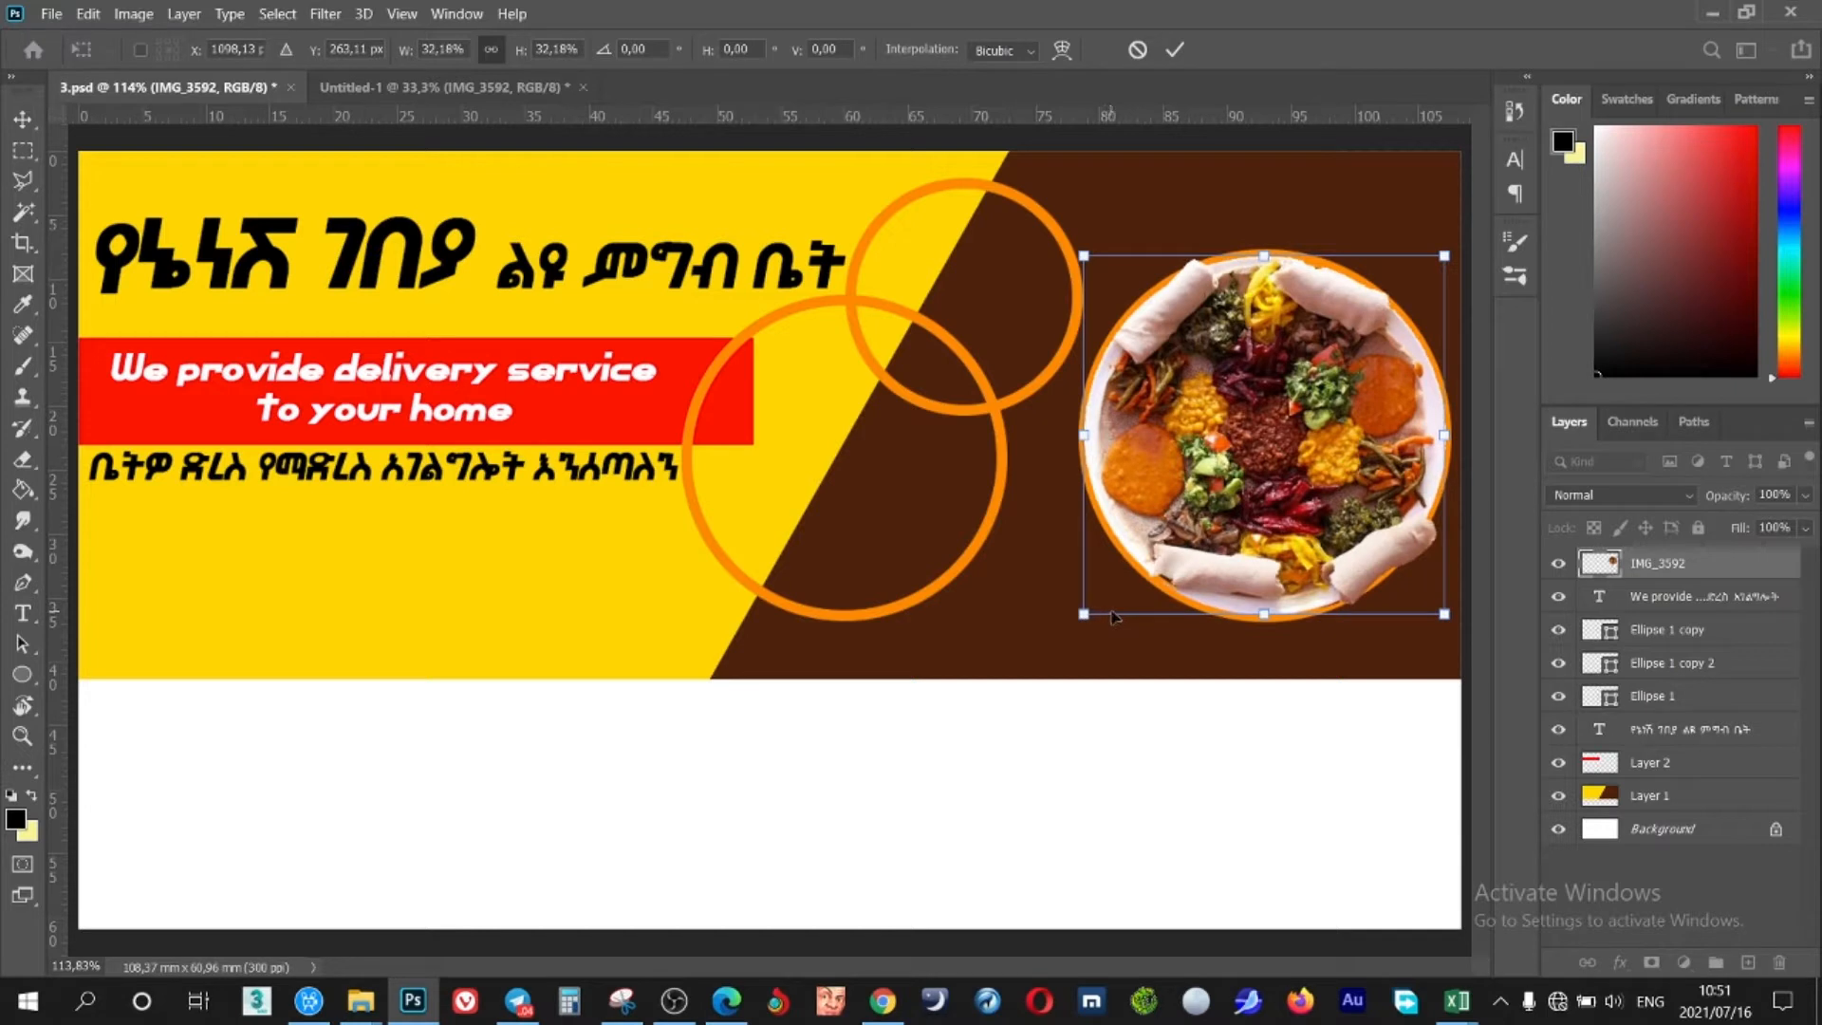
key(Right)
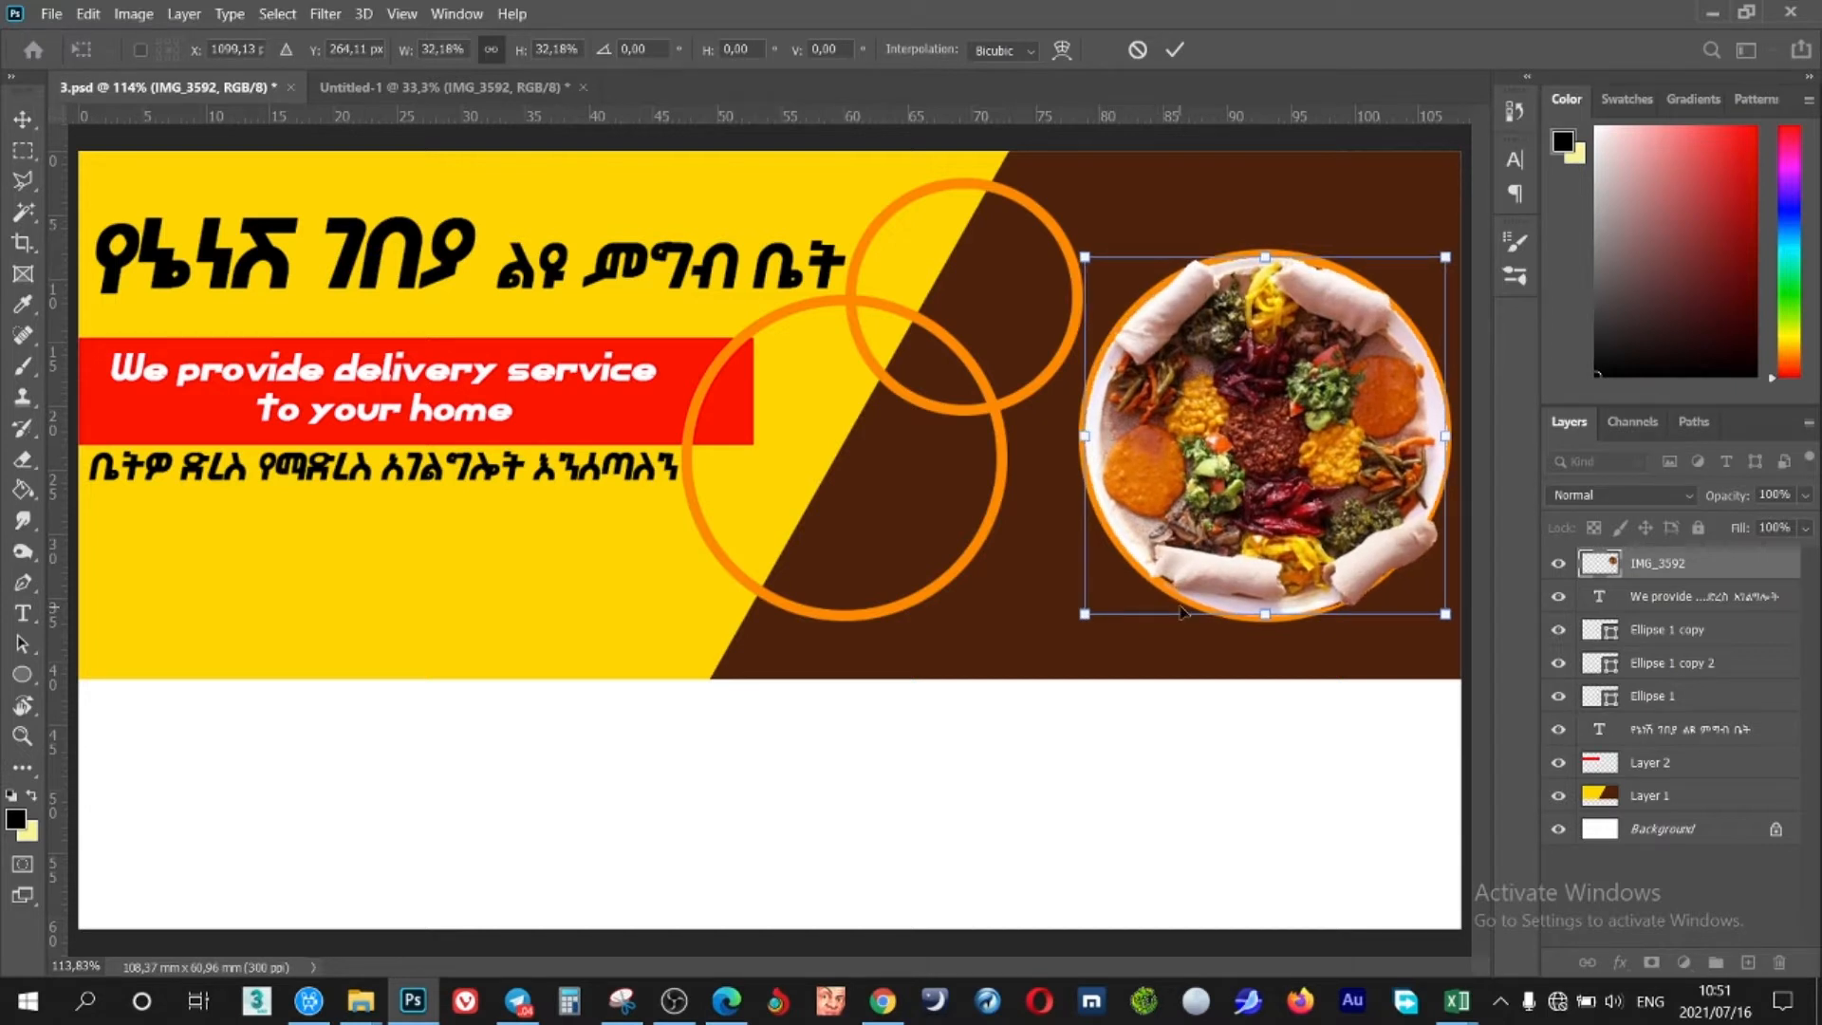
click(1171, 53)
click(973, 548)
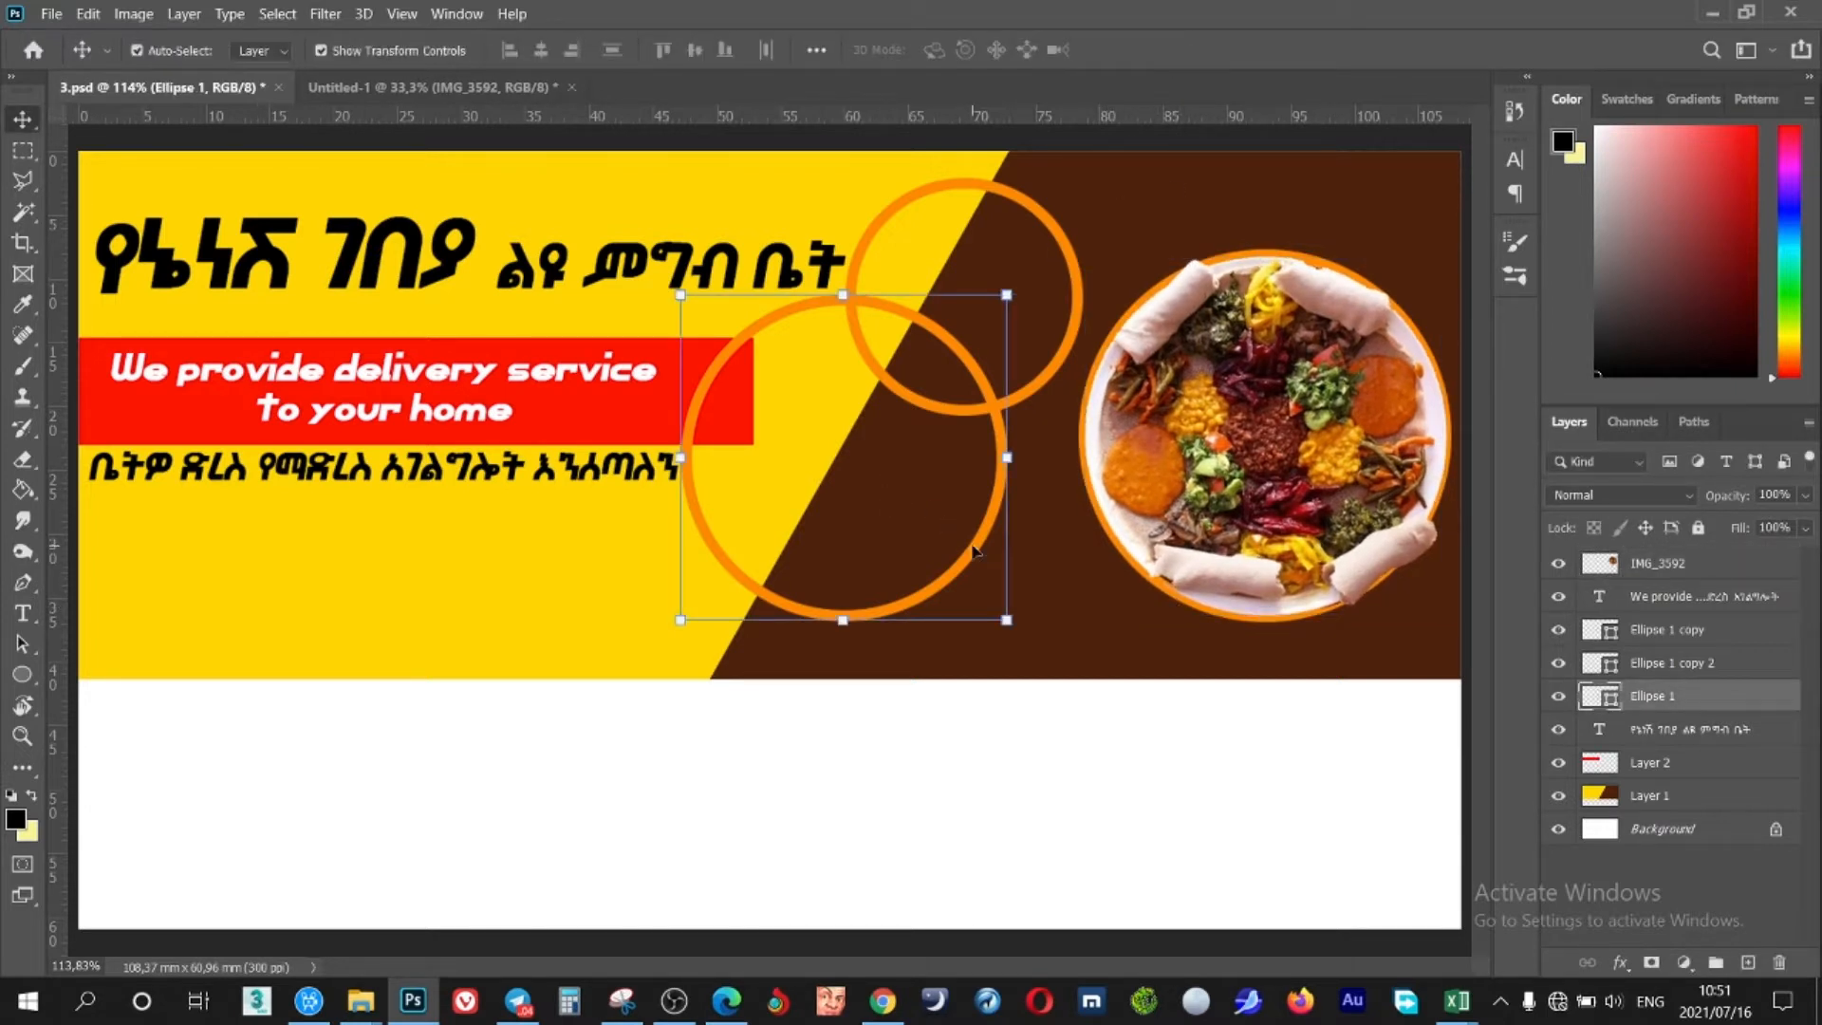
Bring the injera plate into 3.psd, scale it to 29.54% over the lower orange ring
click(427, 86)
drag(555, 417, 859, 418)
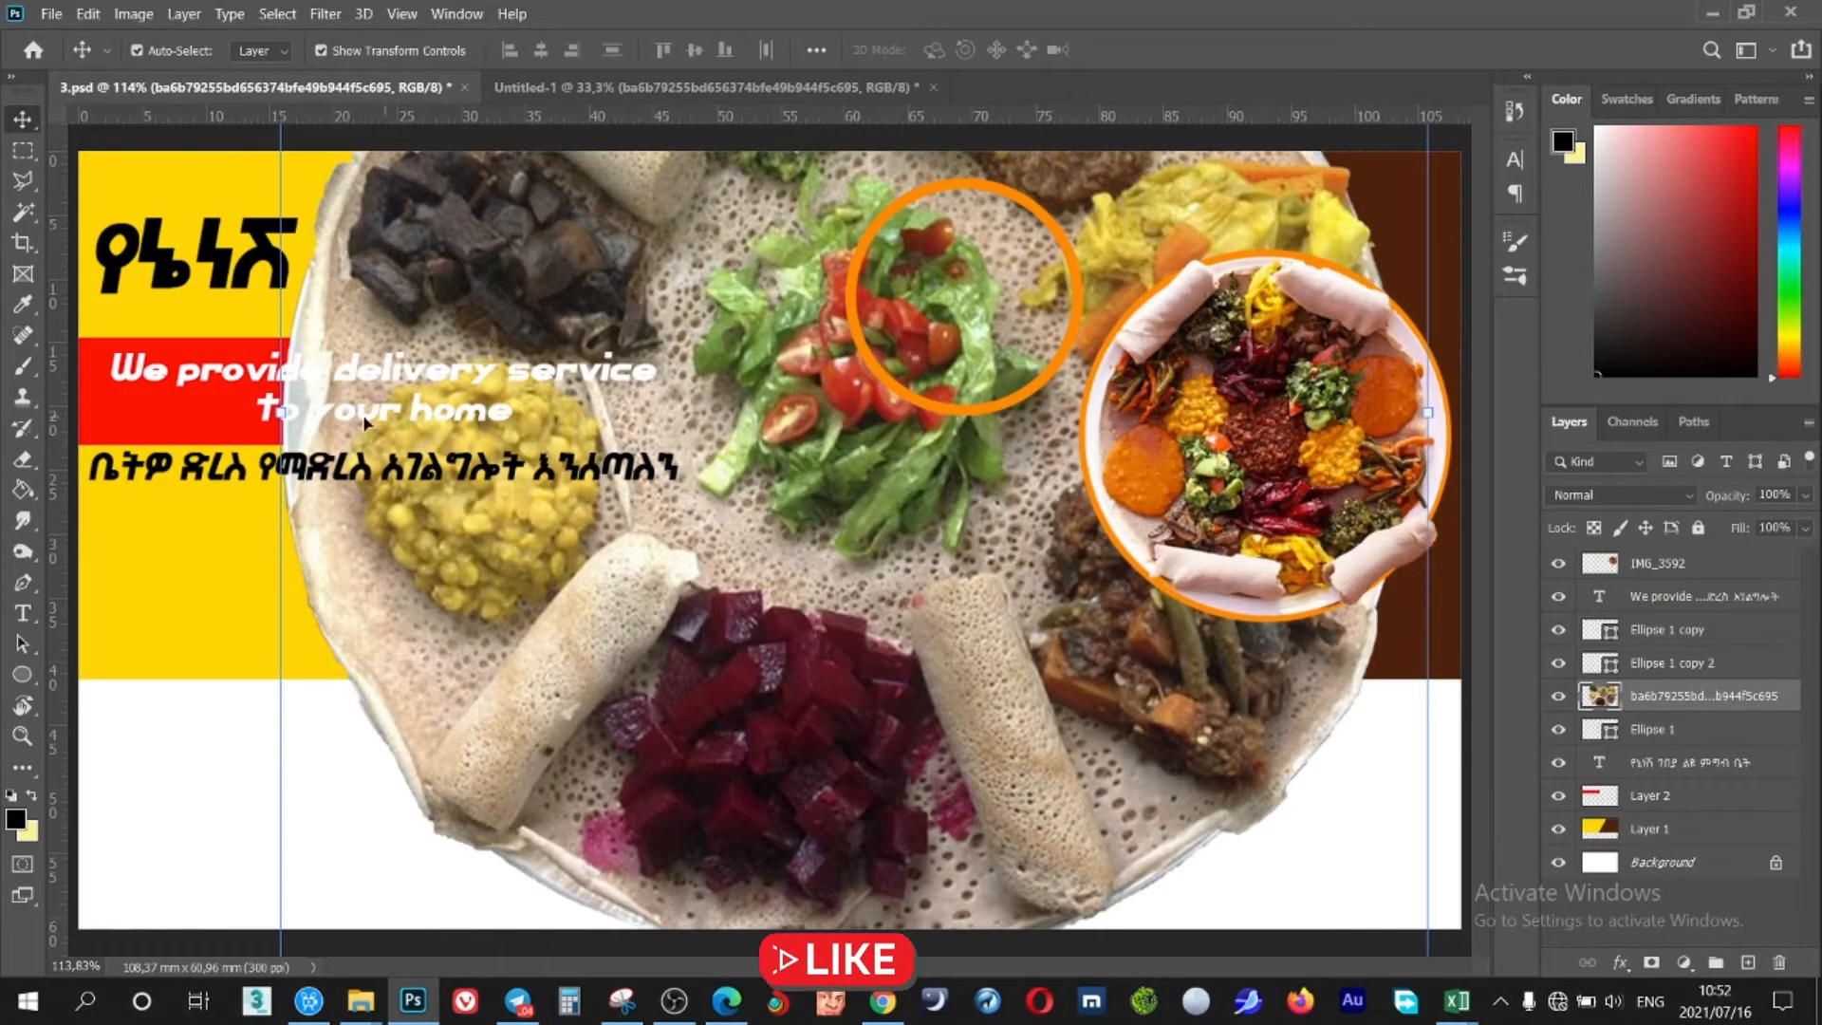
drag(280, 413, 680, 413)
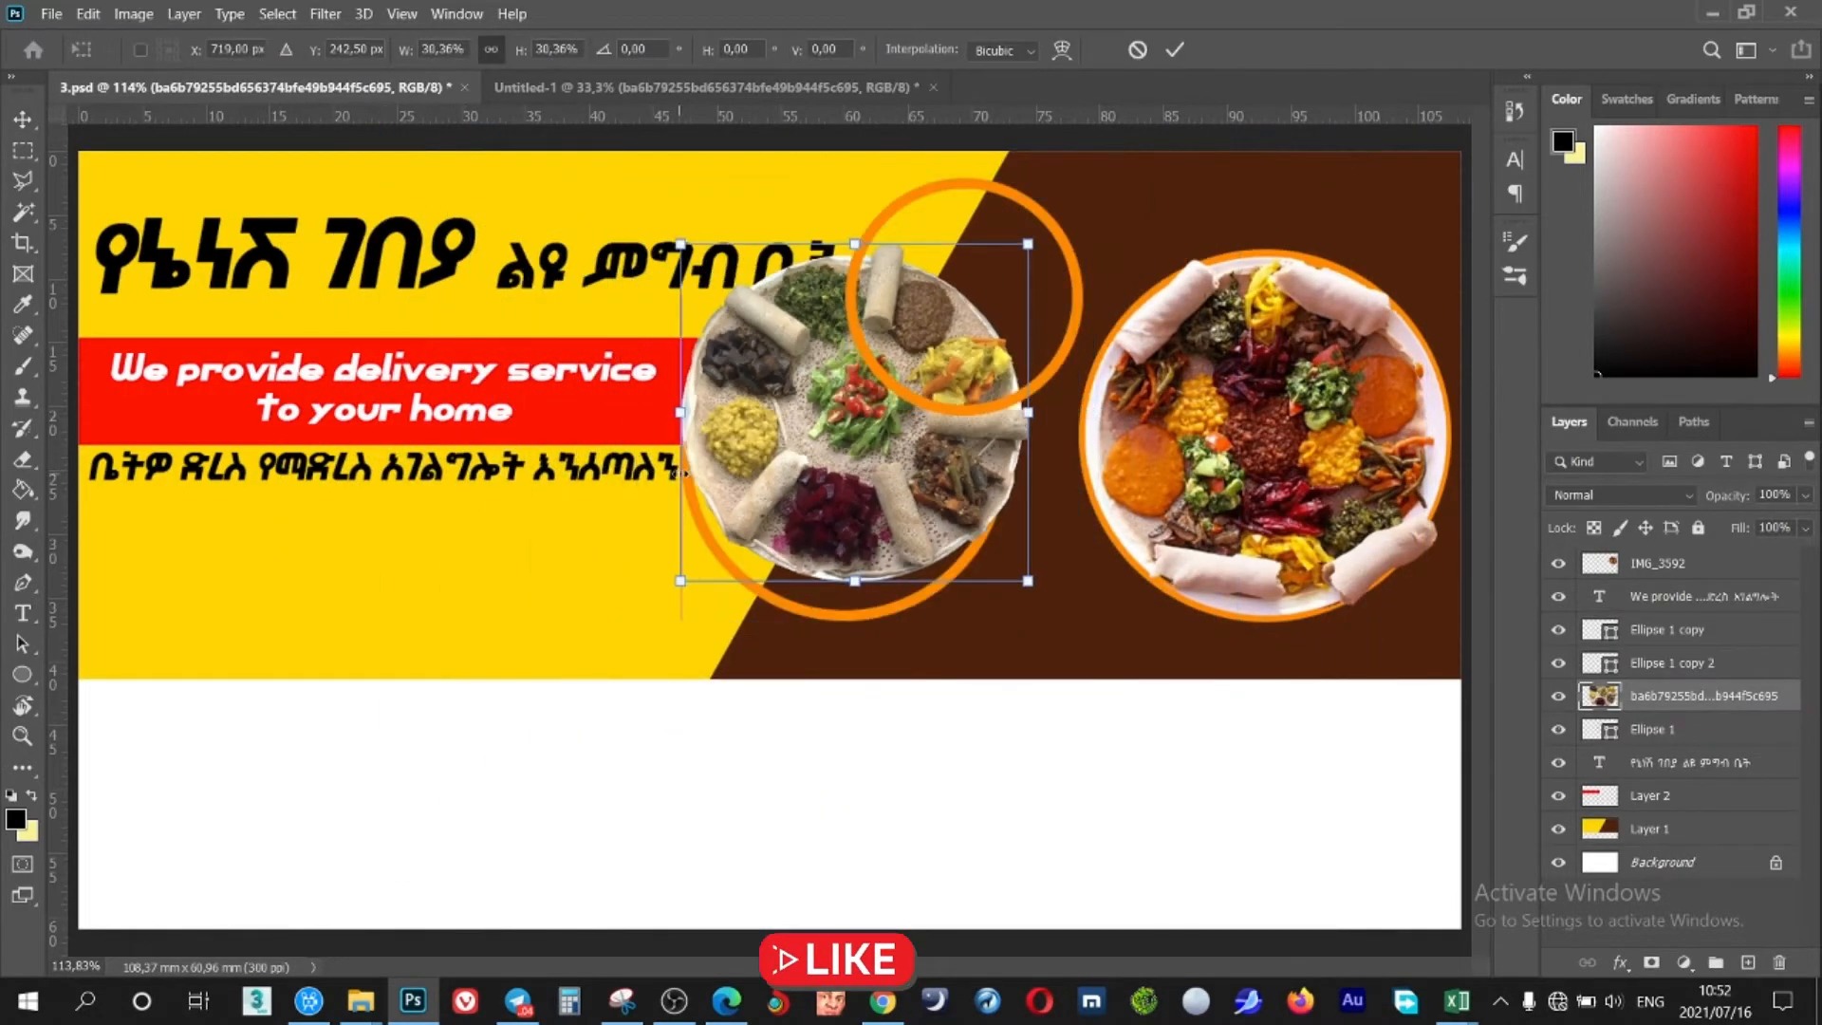
drag(805, 472, 805, 511)
drag(680, 451, 681, 453)
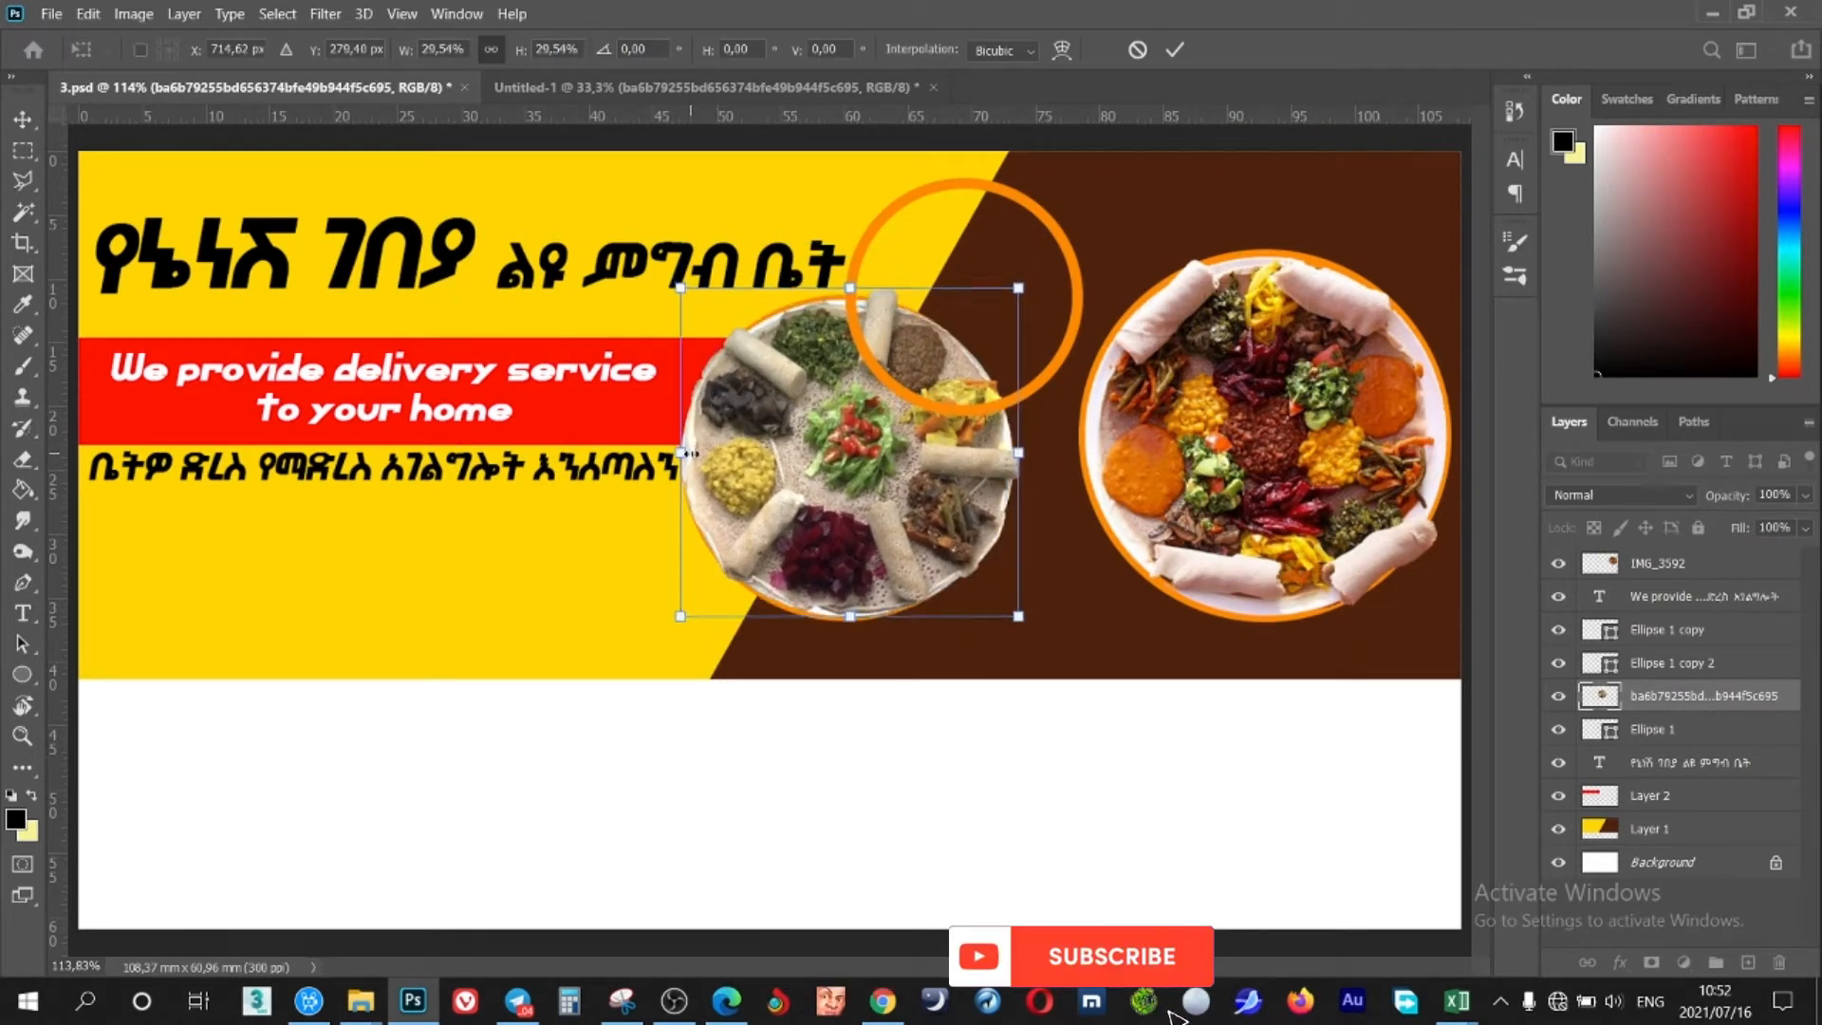
key(Left)
key(Left)
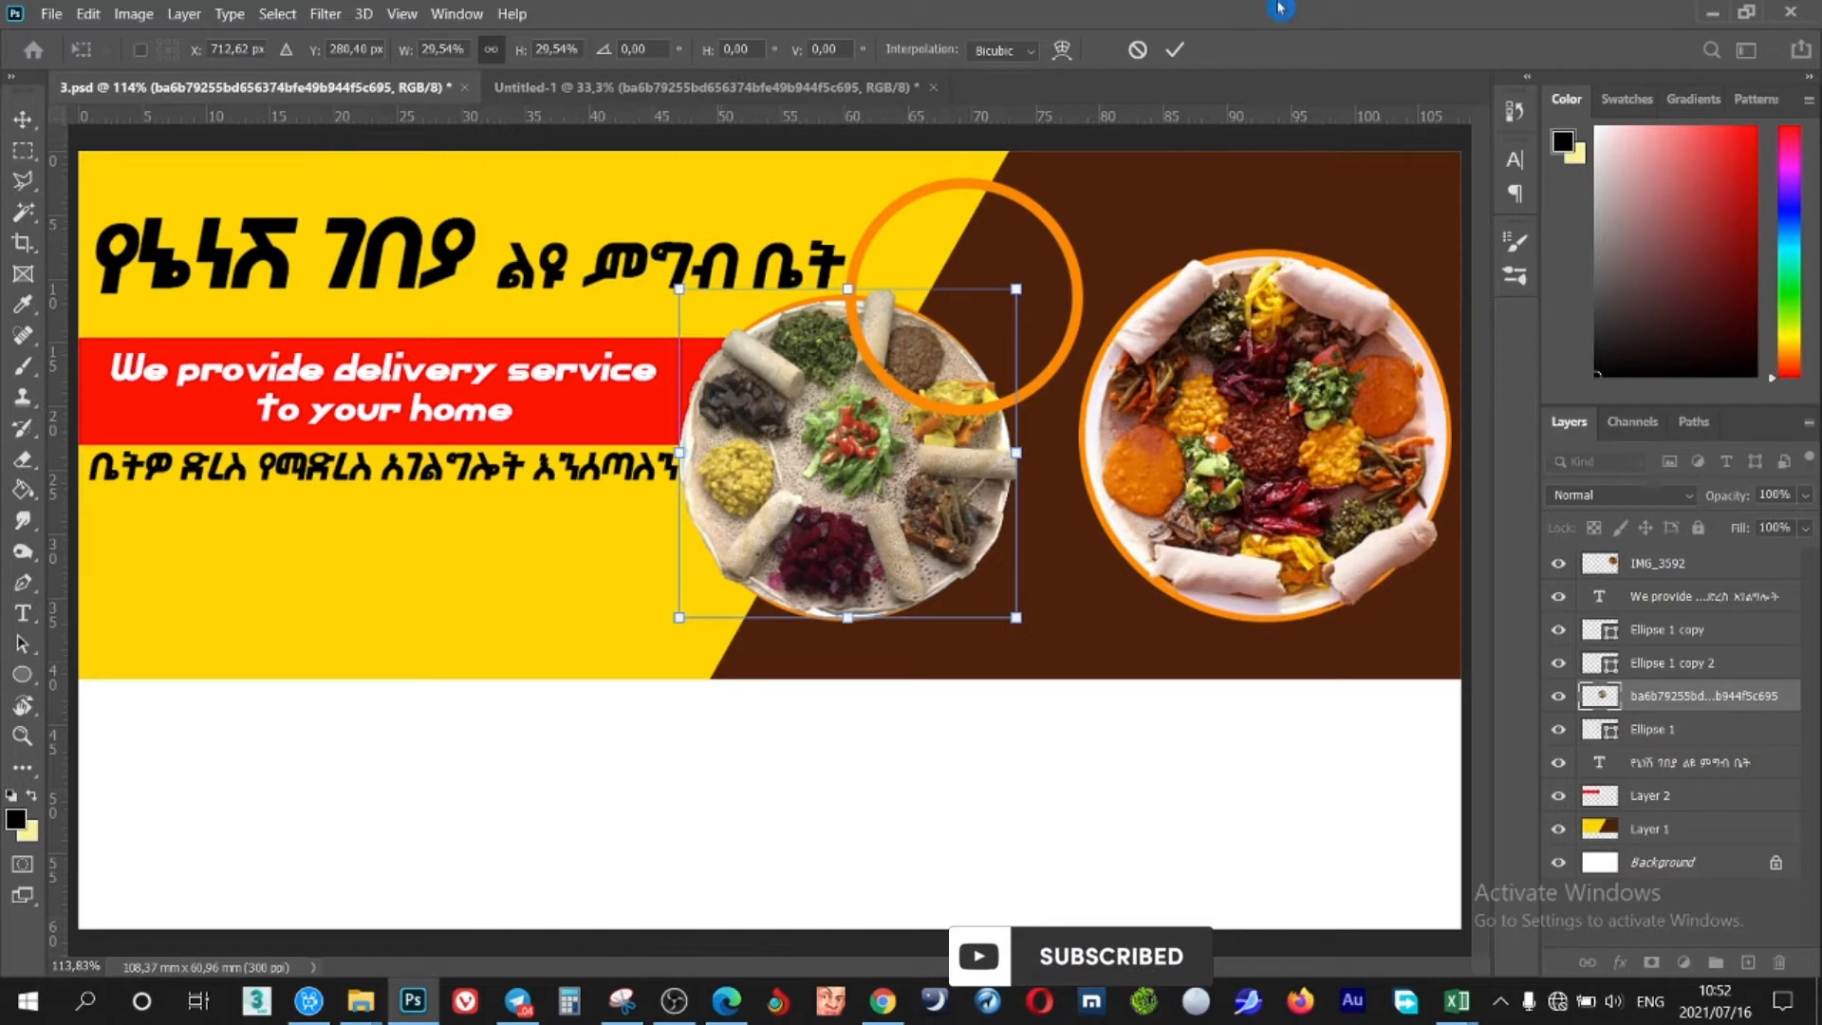
click(1175, 49)
click(1025, 209)
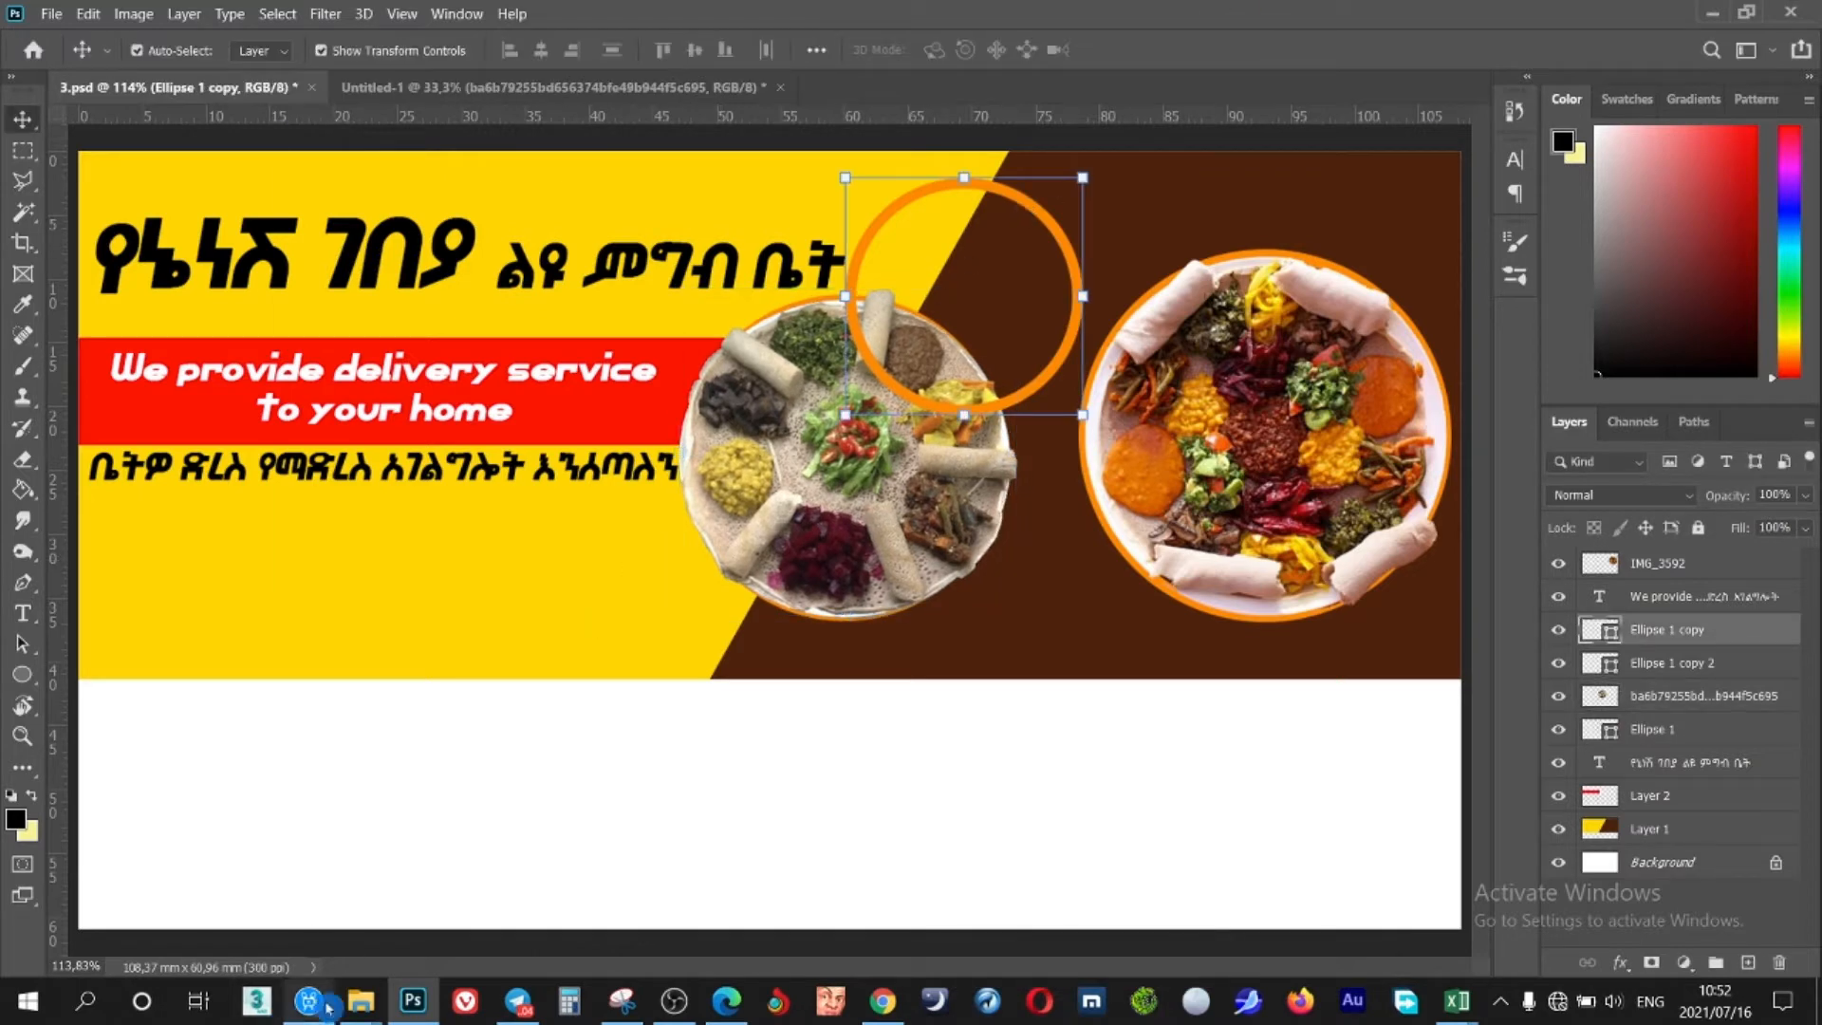
Bring the spaghetti plate into the banner, scaled to 22.75% in the upper ring
click(467, 89)
drag(569, 661, 1003, 290)
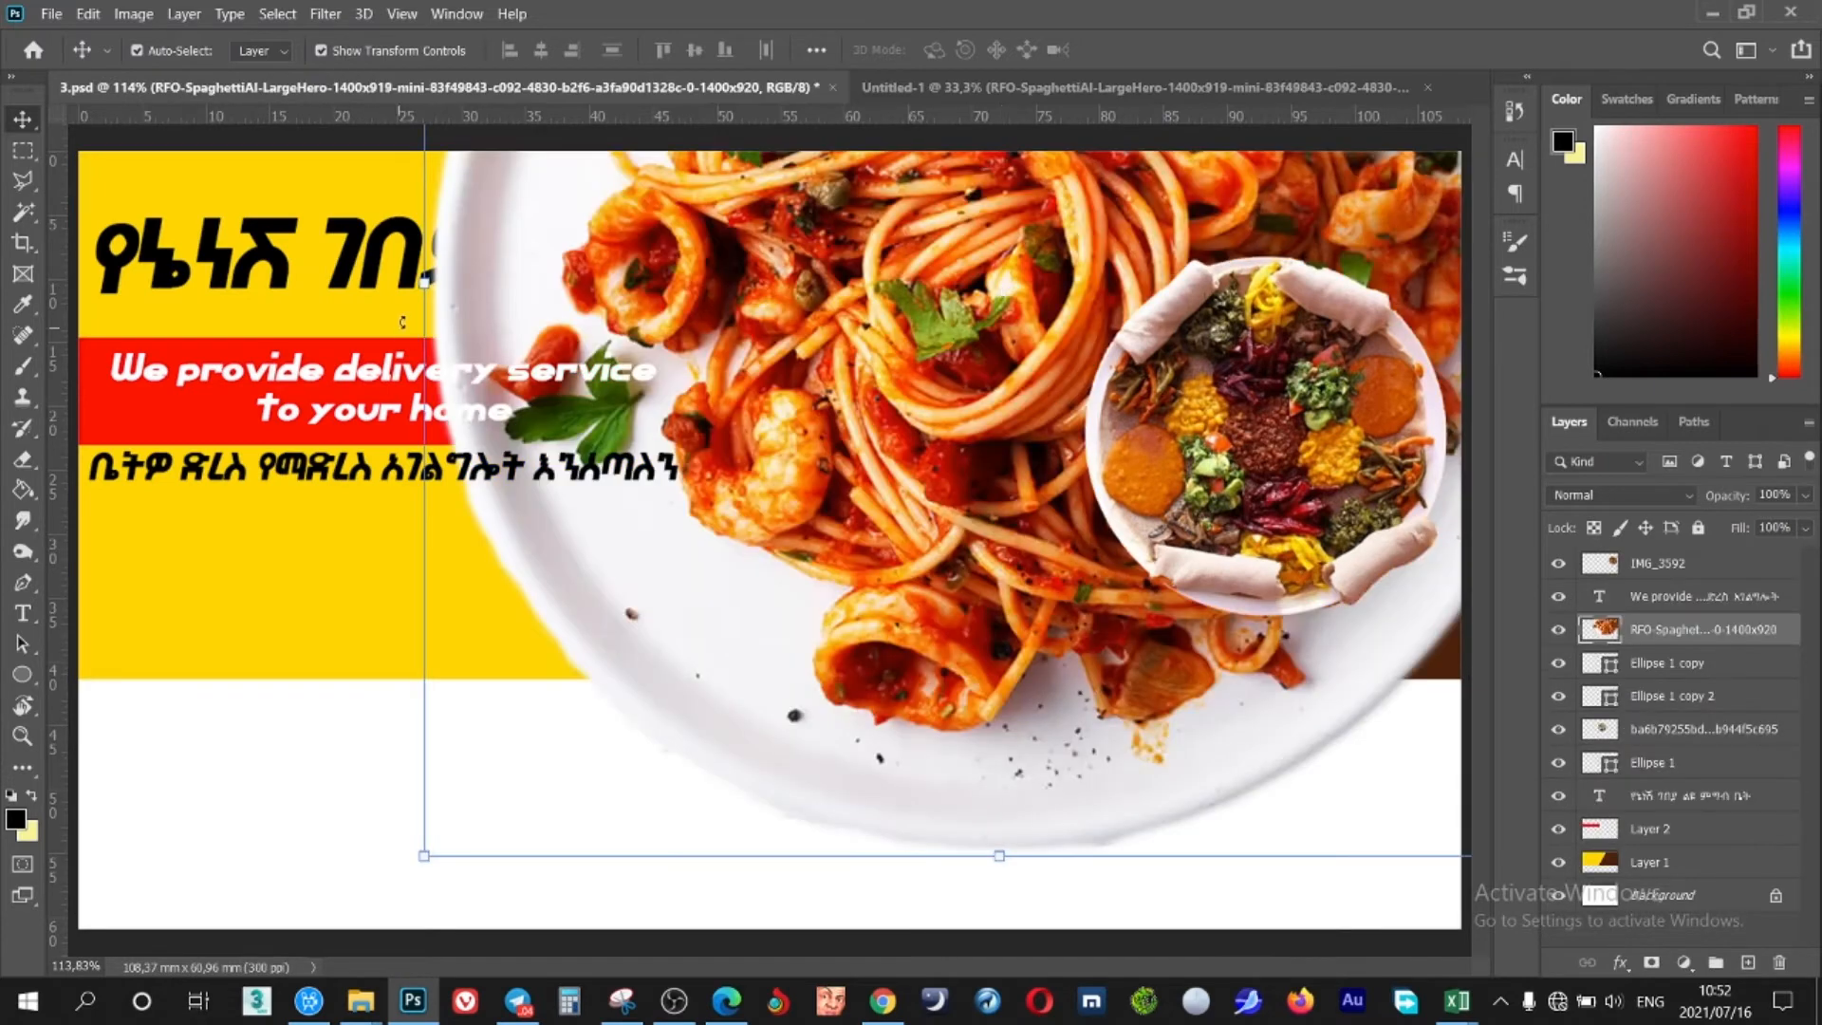
drag(423, 284, 869, 452)
drag(977, 316, 937, 330)
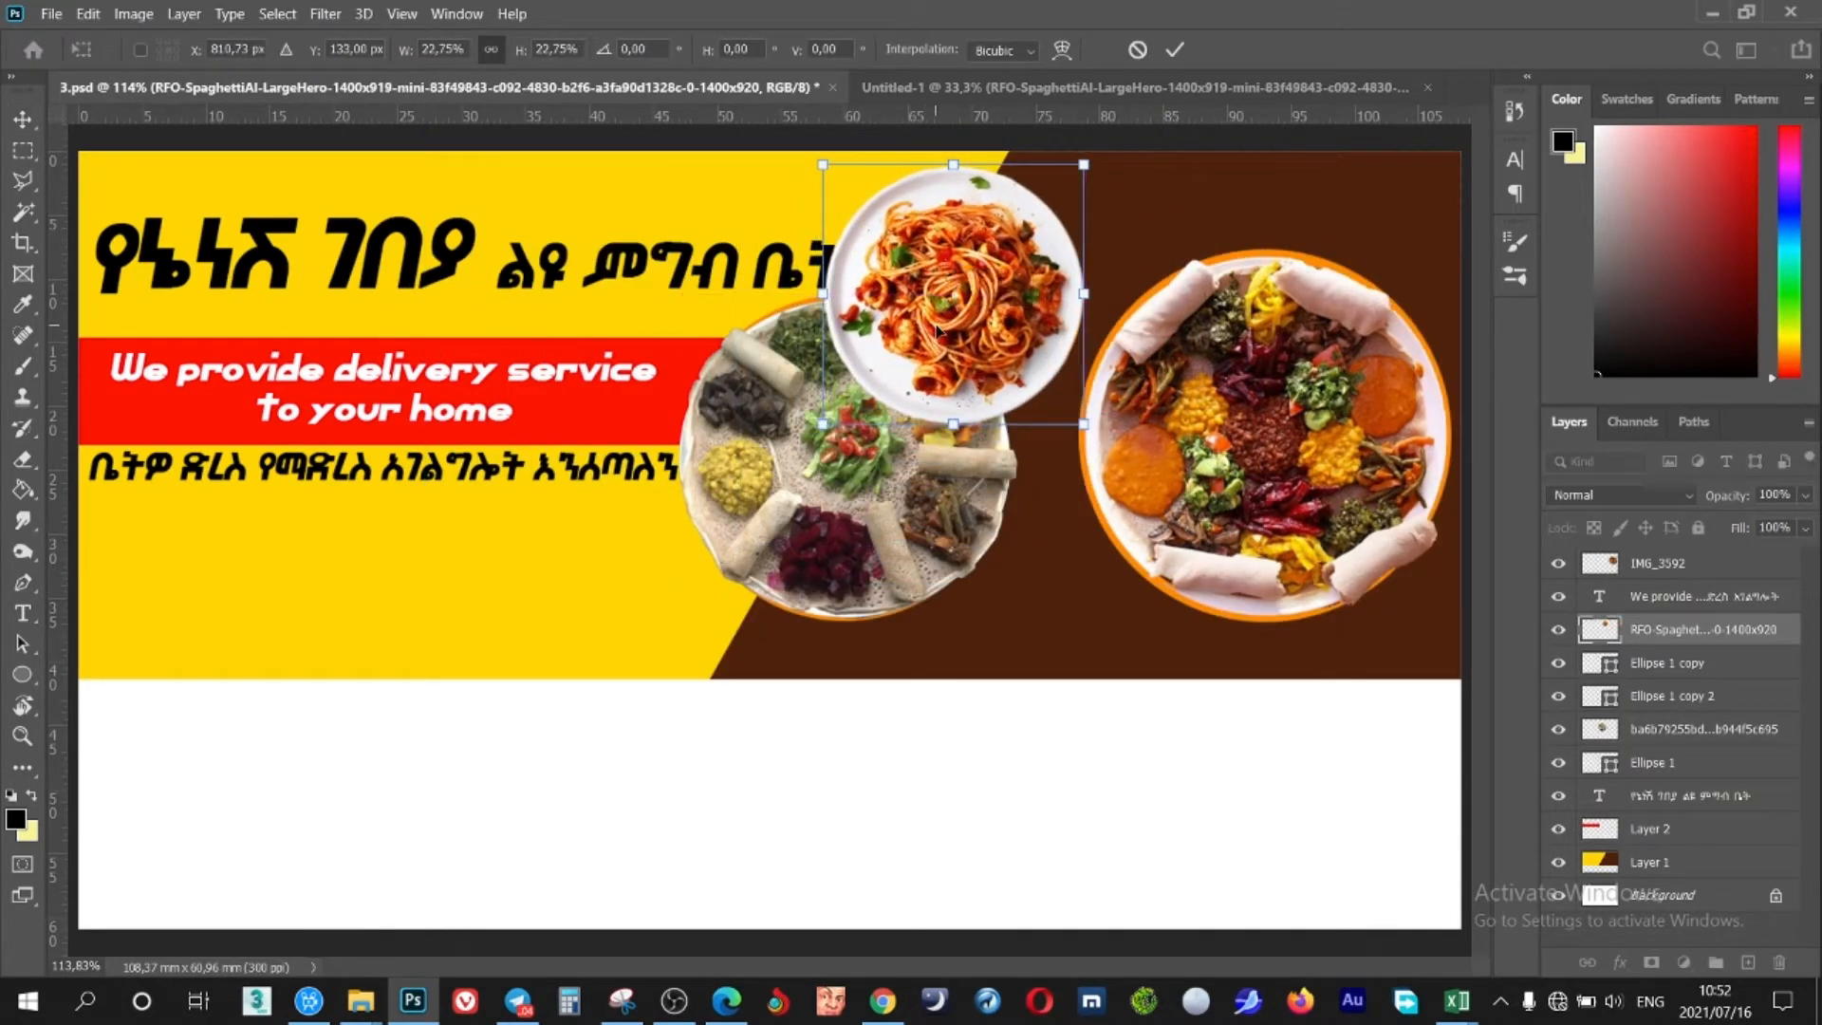
click(1173, 50)
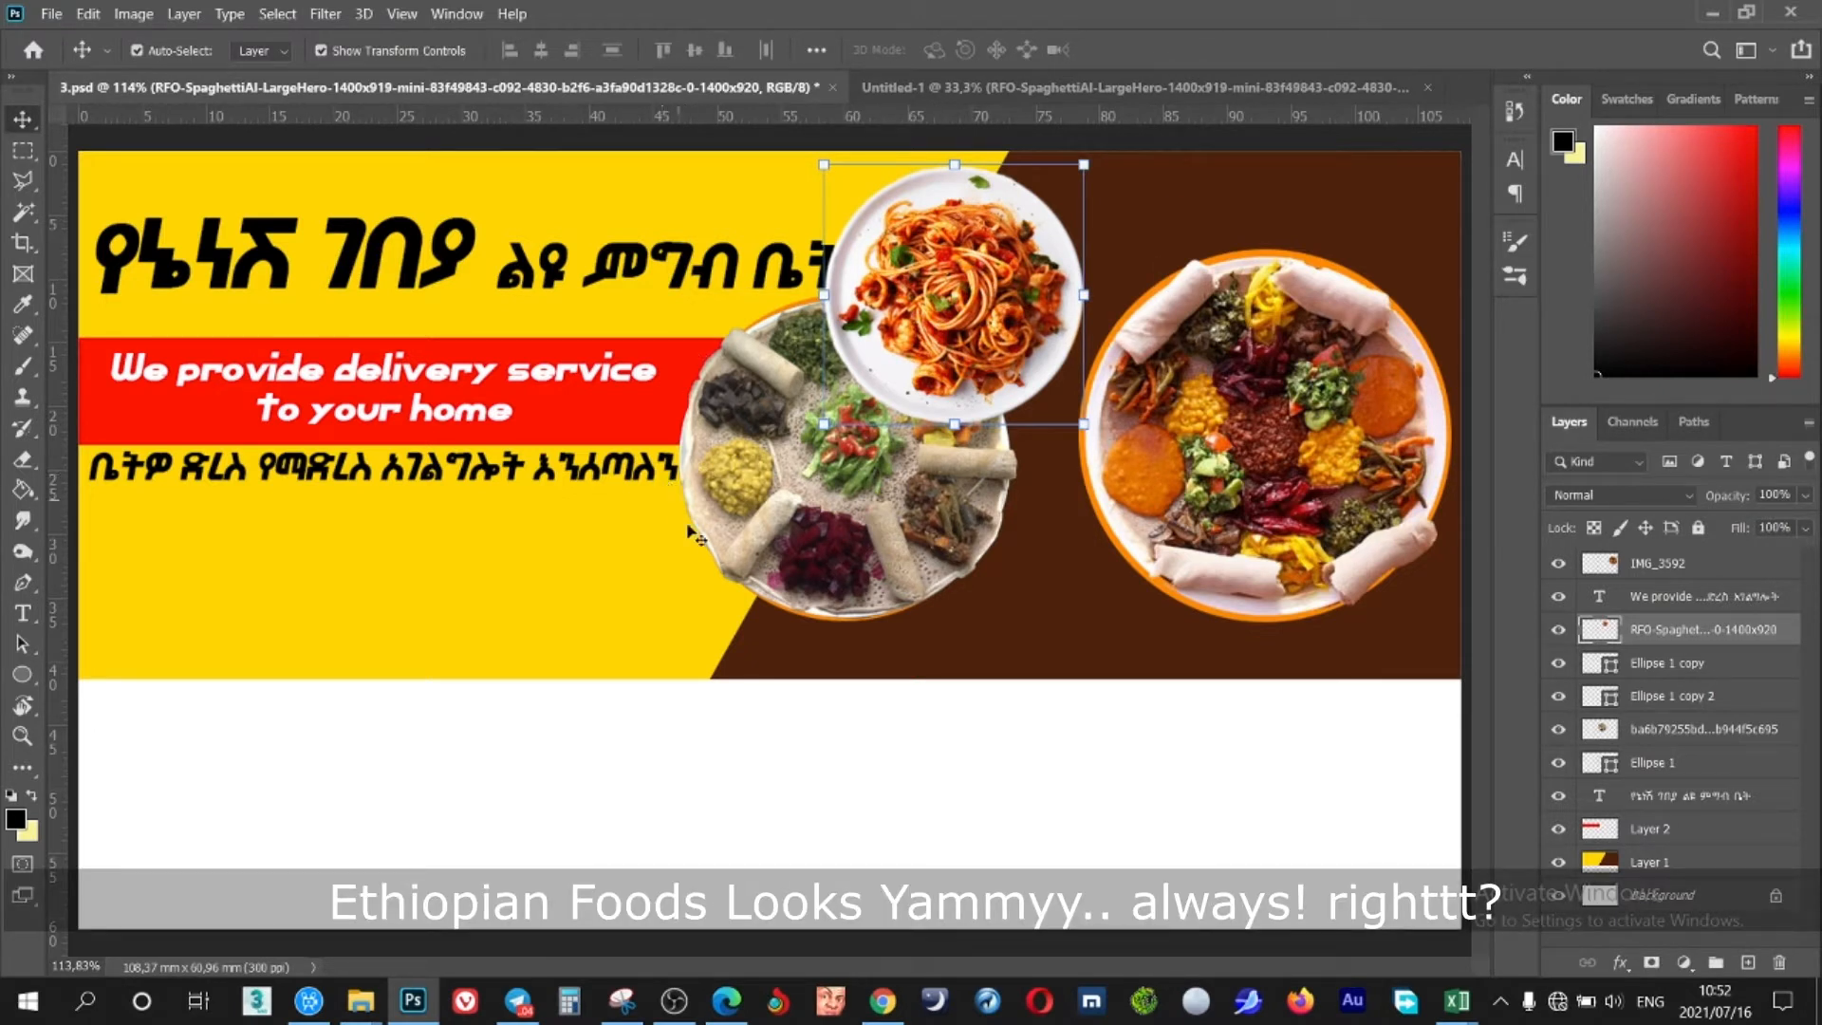
Enlarge the injera plate slightly and nudge the spaghetti plate a little right
click(759, 536)
drag(1018, 631, 1027, 619)
click(1175, 51)
drag(938, 211, 948, 212)
key(Right)
key(Right)
key(Right)
key(Right)
key(Right)
key(Right)
key(Right)
key(Right)
key(Right)
key(Right)
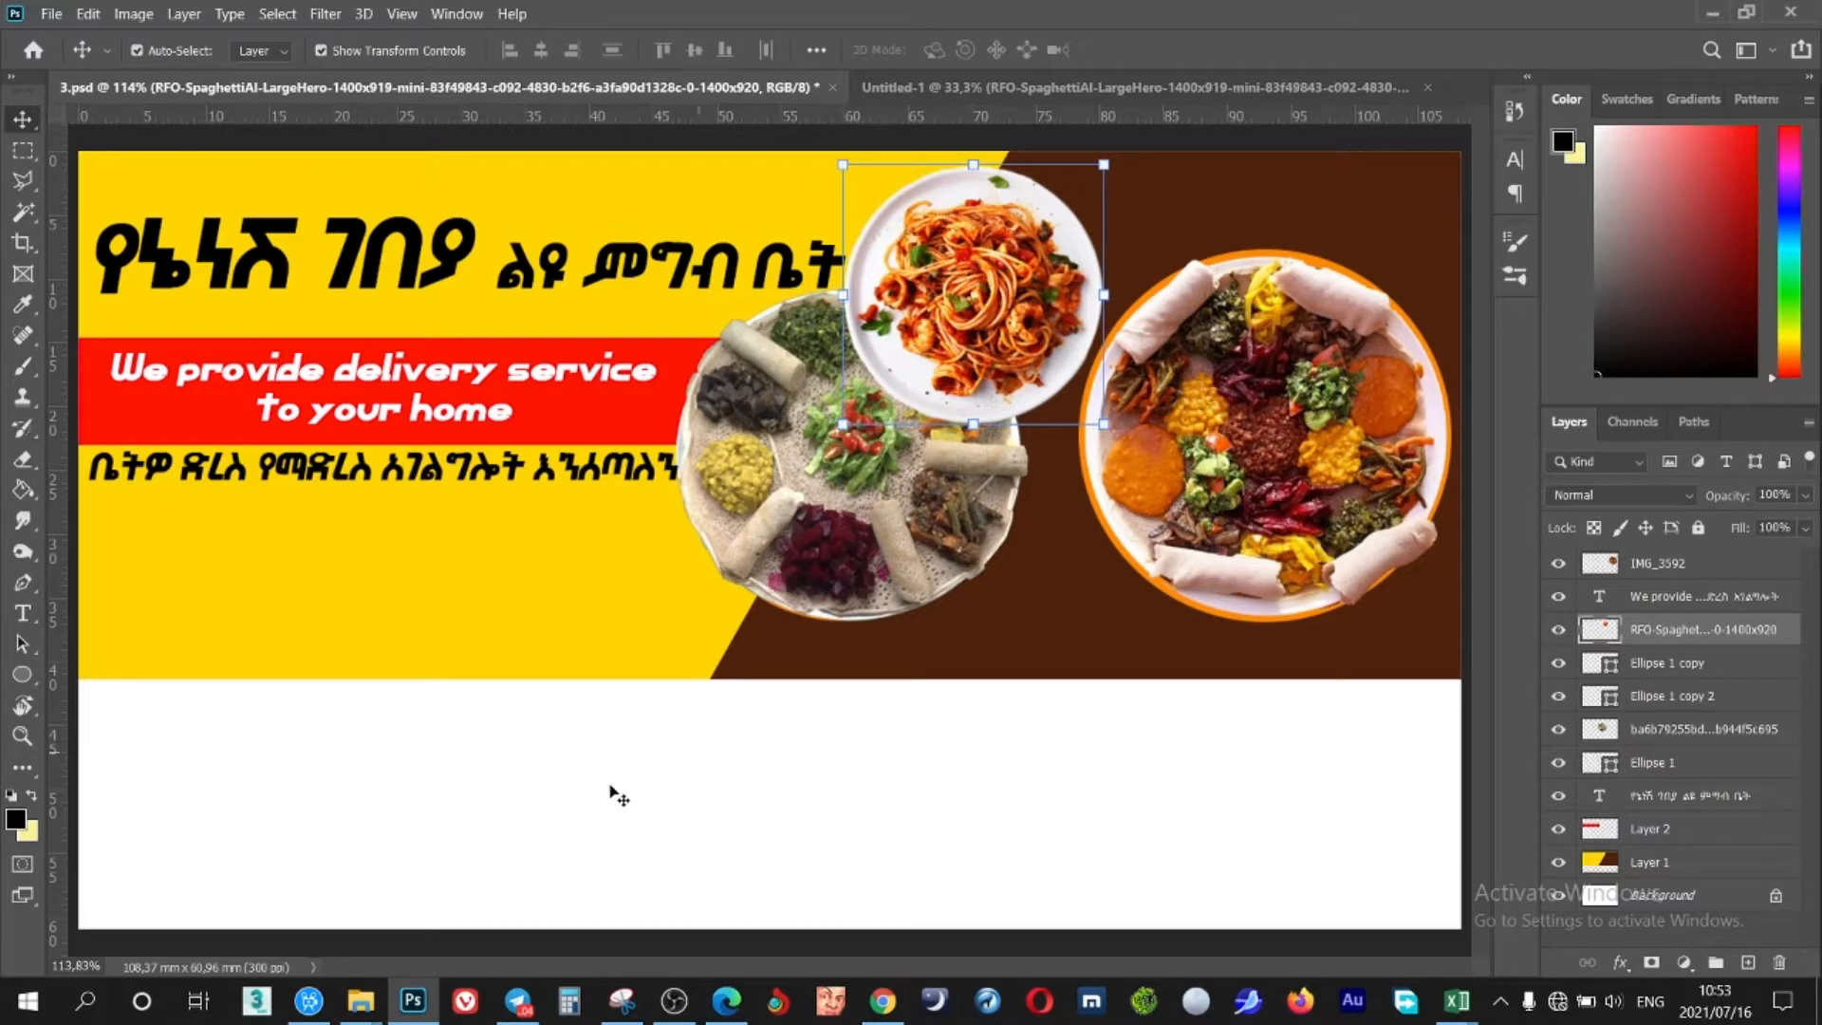
click(750, 716)
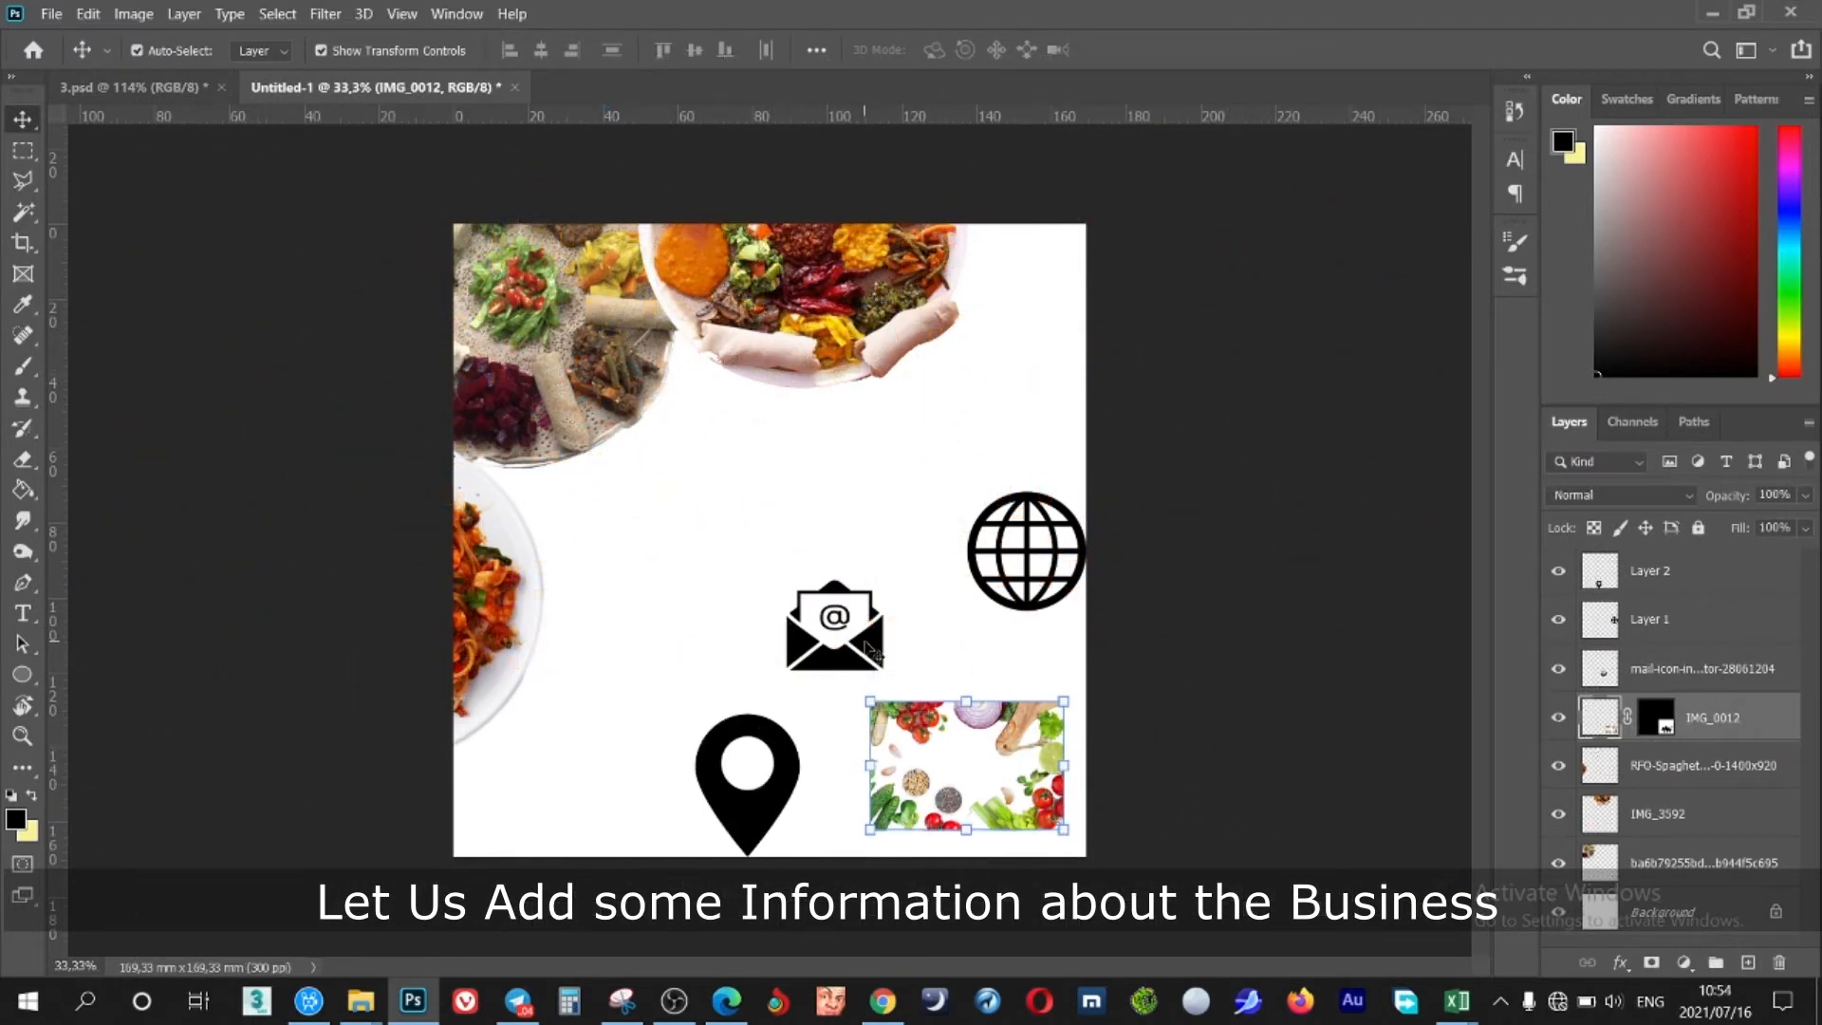
Bring the envelope icon in, shrink it to about 9.55%, and place it below the Amharic line
drag(871, 653, 242, 550)
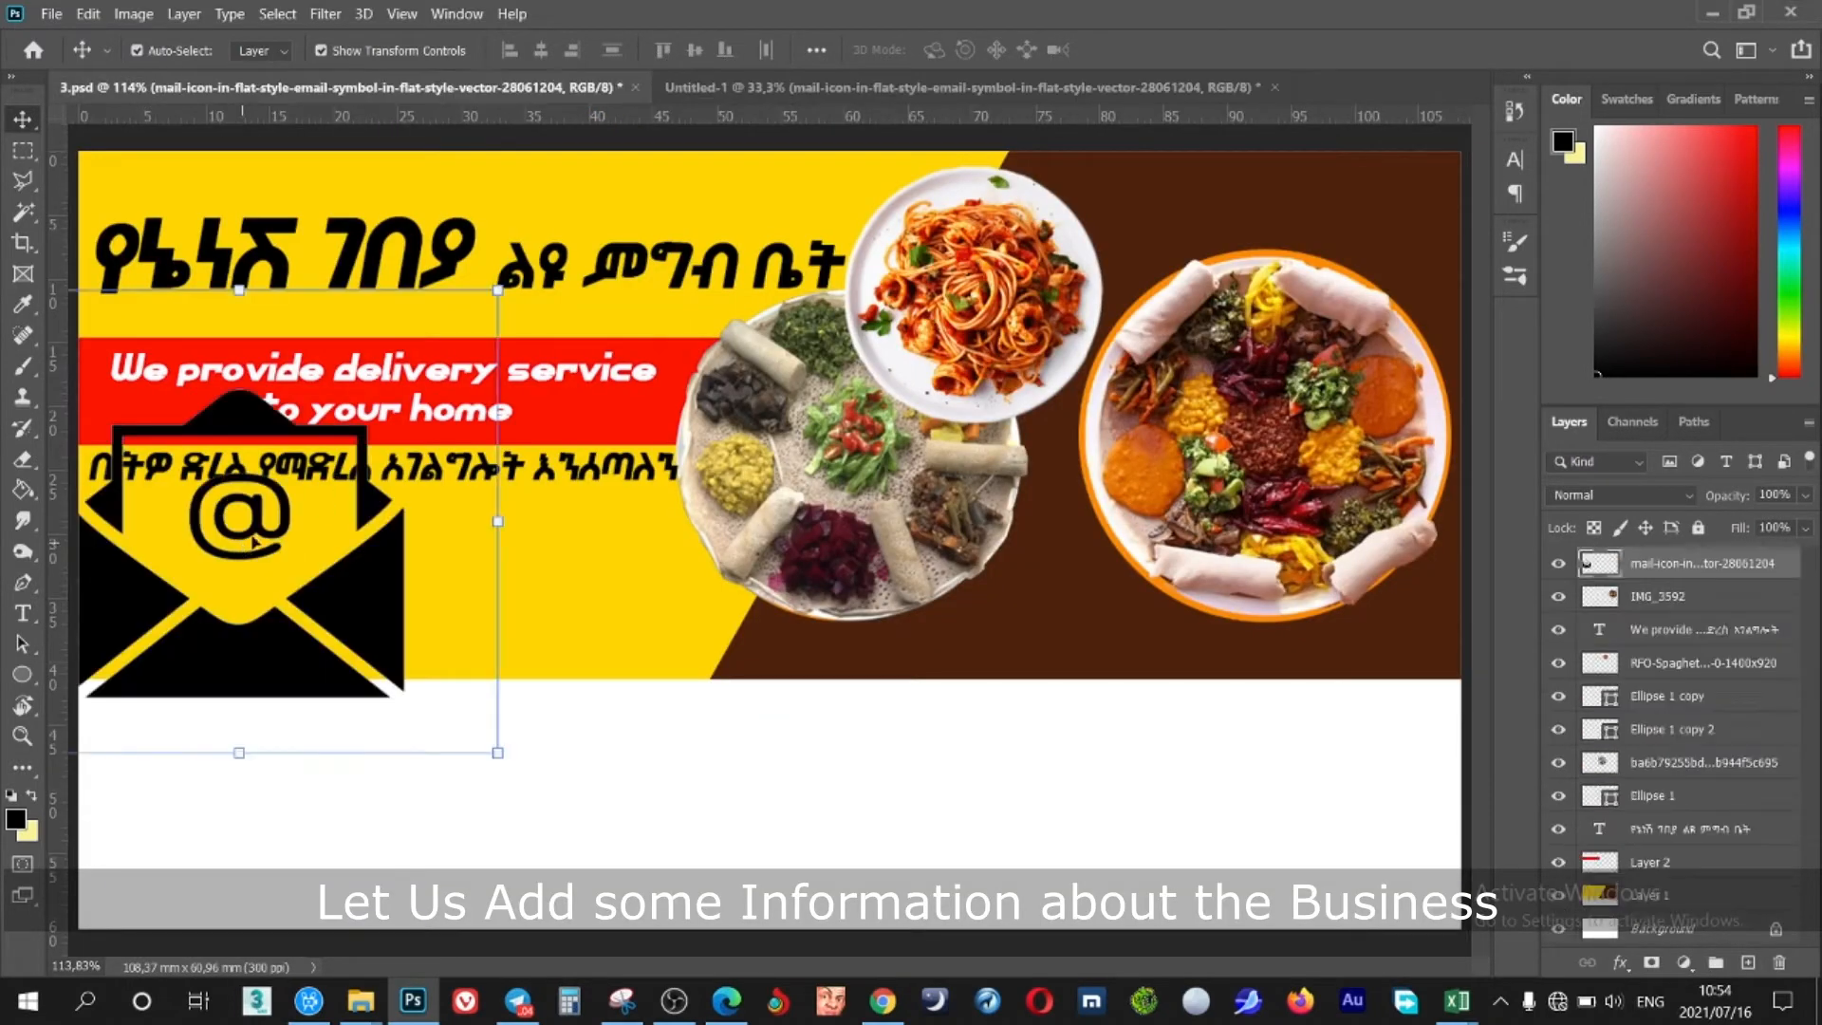
drag(497, 291, 158, 595)
drag(143, 674, 293, 537)
drag(309, 457, 166, 564)
click(1177, 52)
key(t)
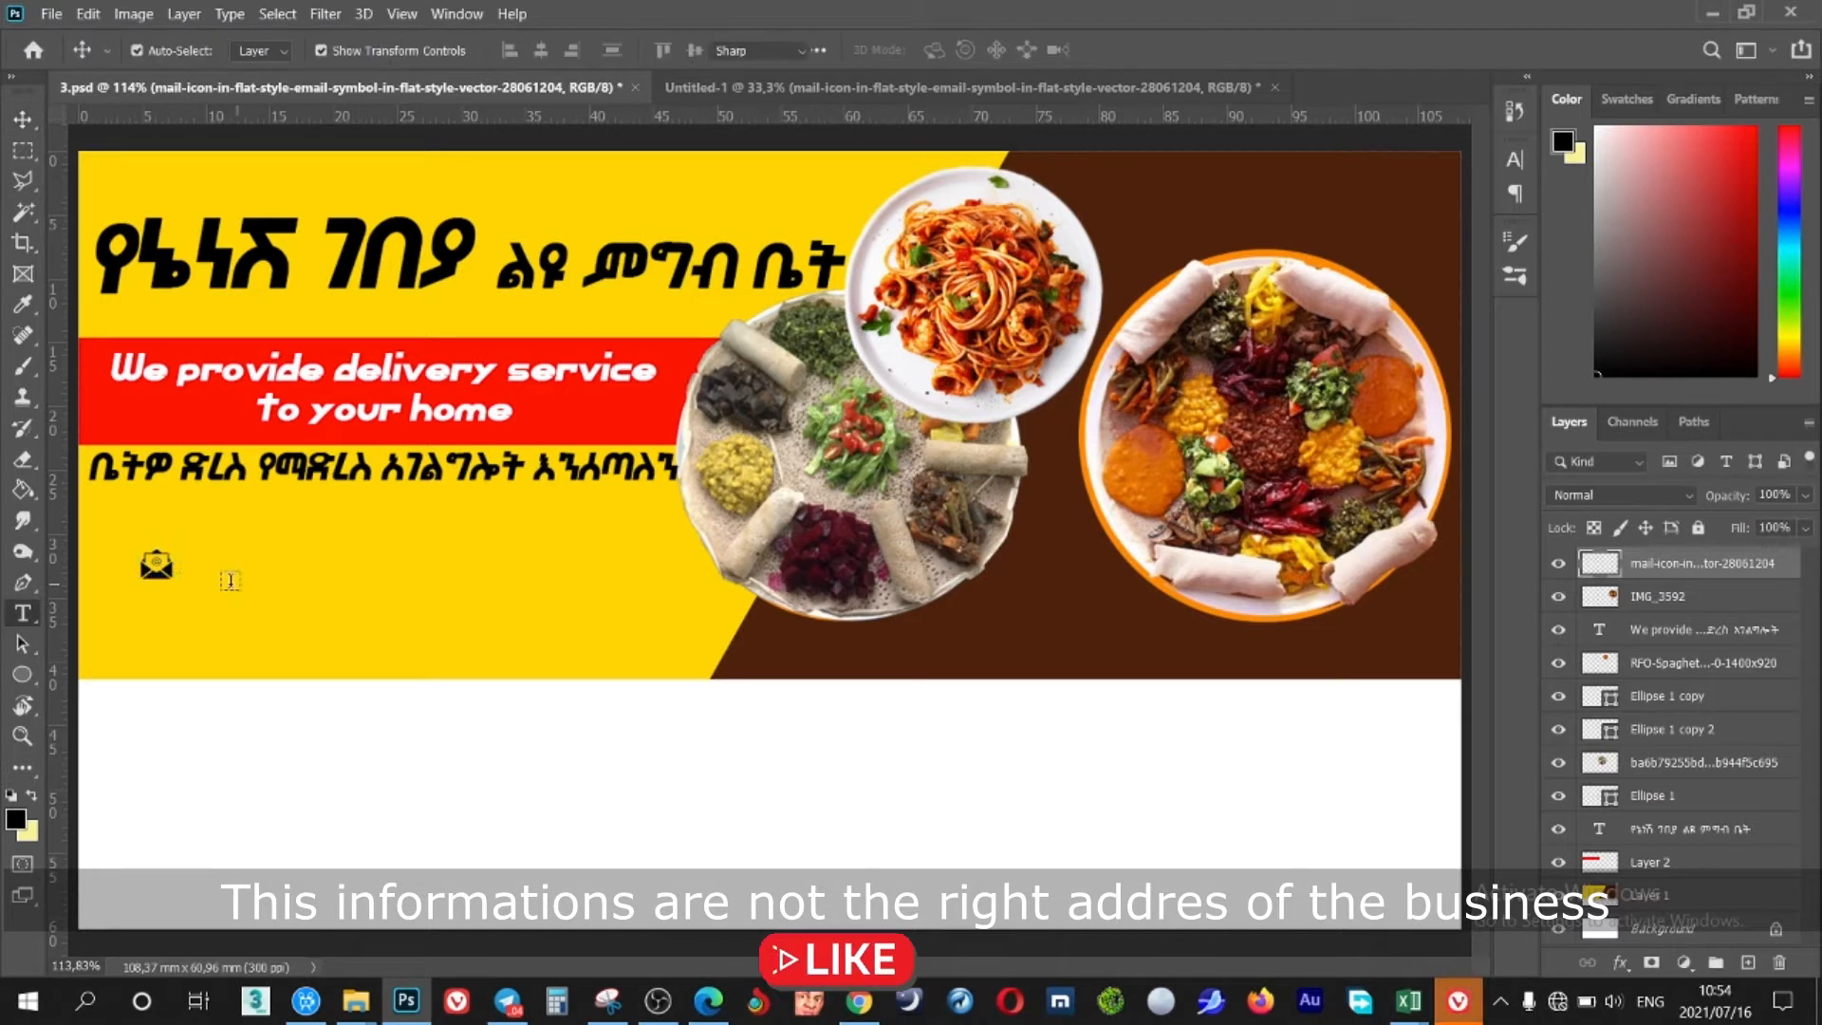
Type a sample e-mail address as left-aligned text beside the envelope icon
click(198, 568)
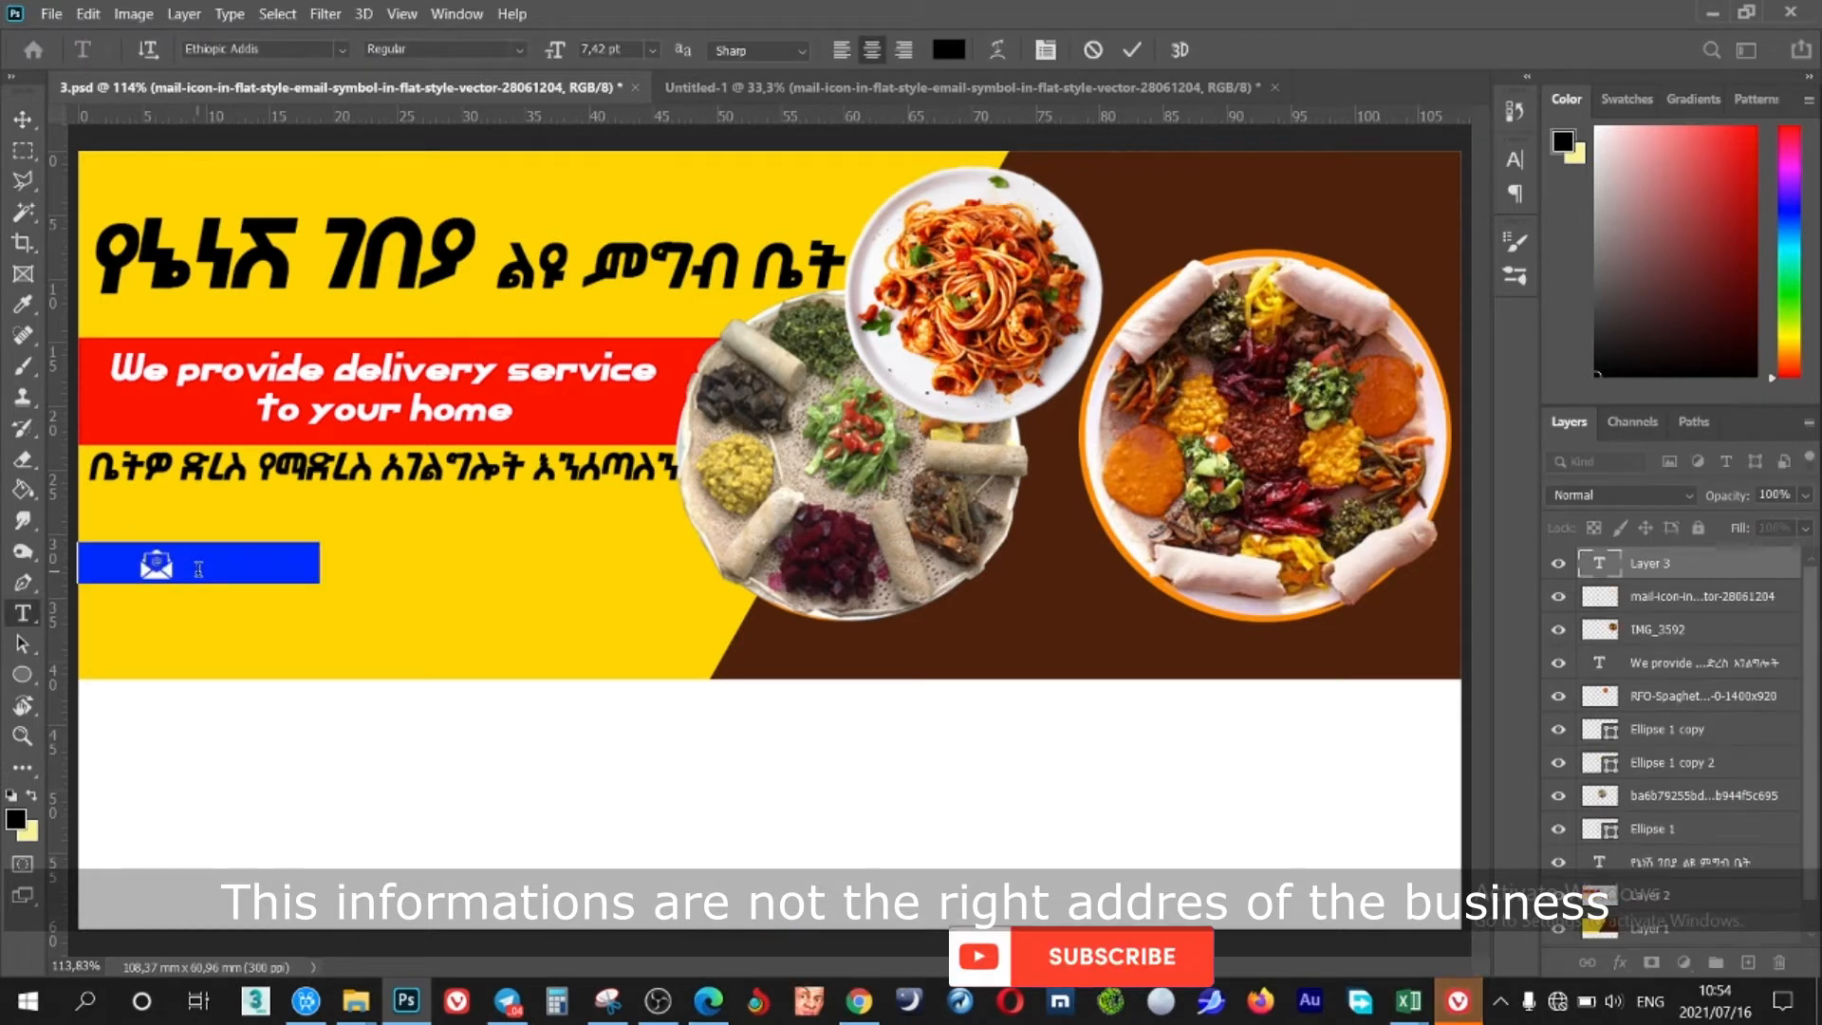
drag(337, 619, 447, 623)
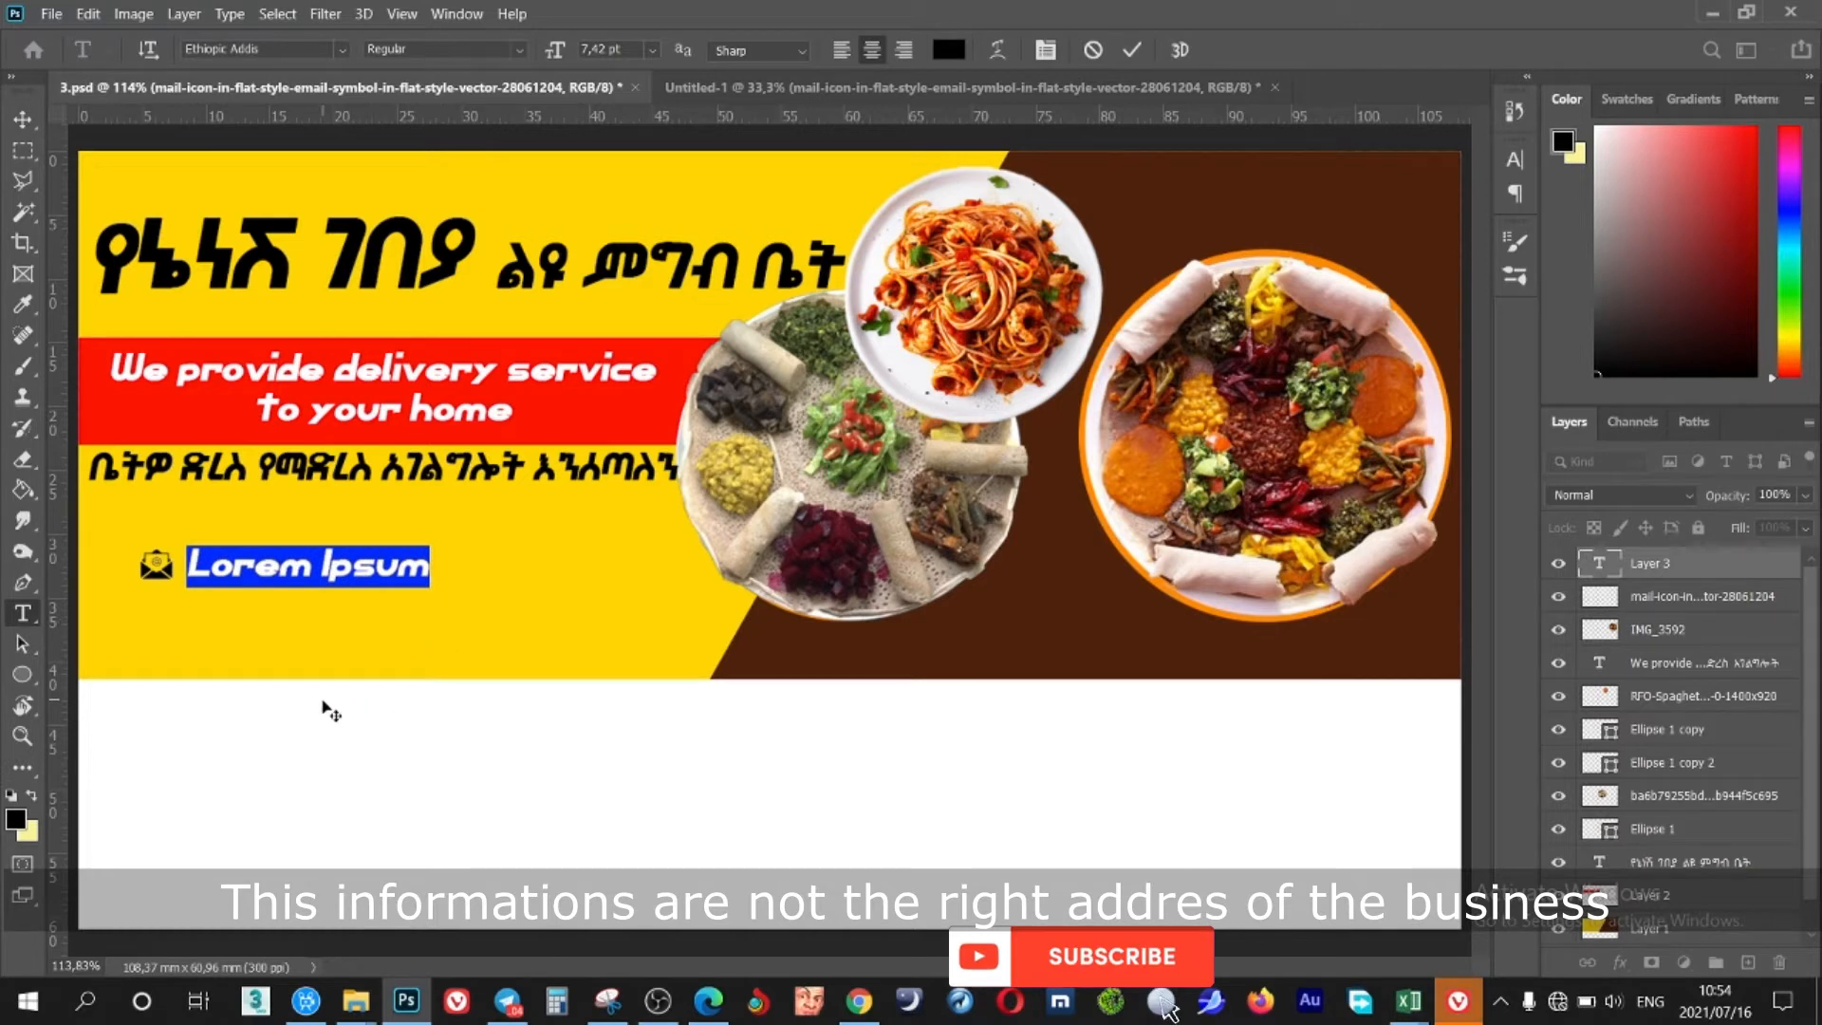
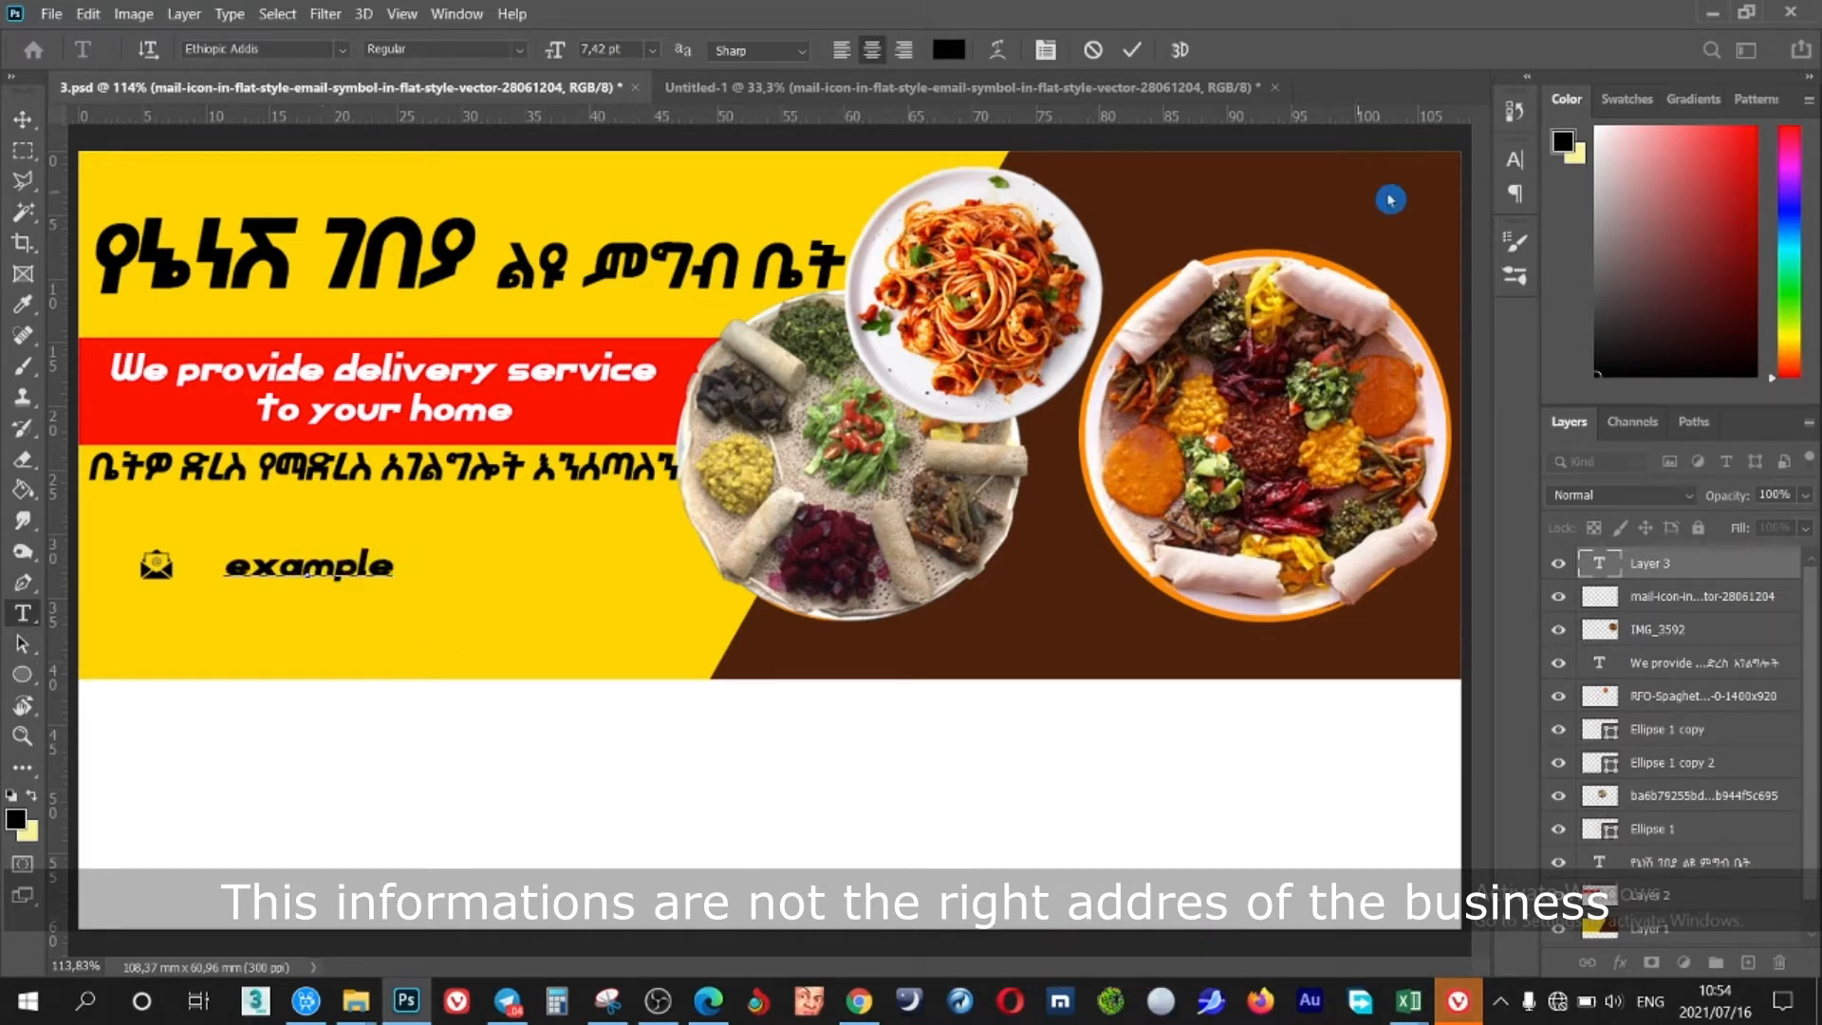
click(1515, 159)
click(1349, 149)
click(1266, 194)
drag(449, 643, 359, 641)
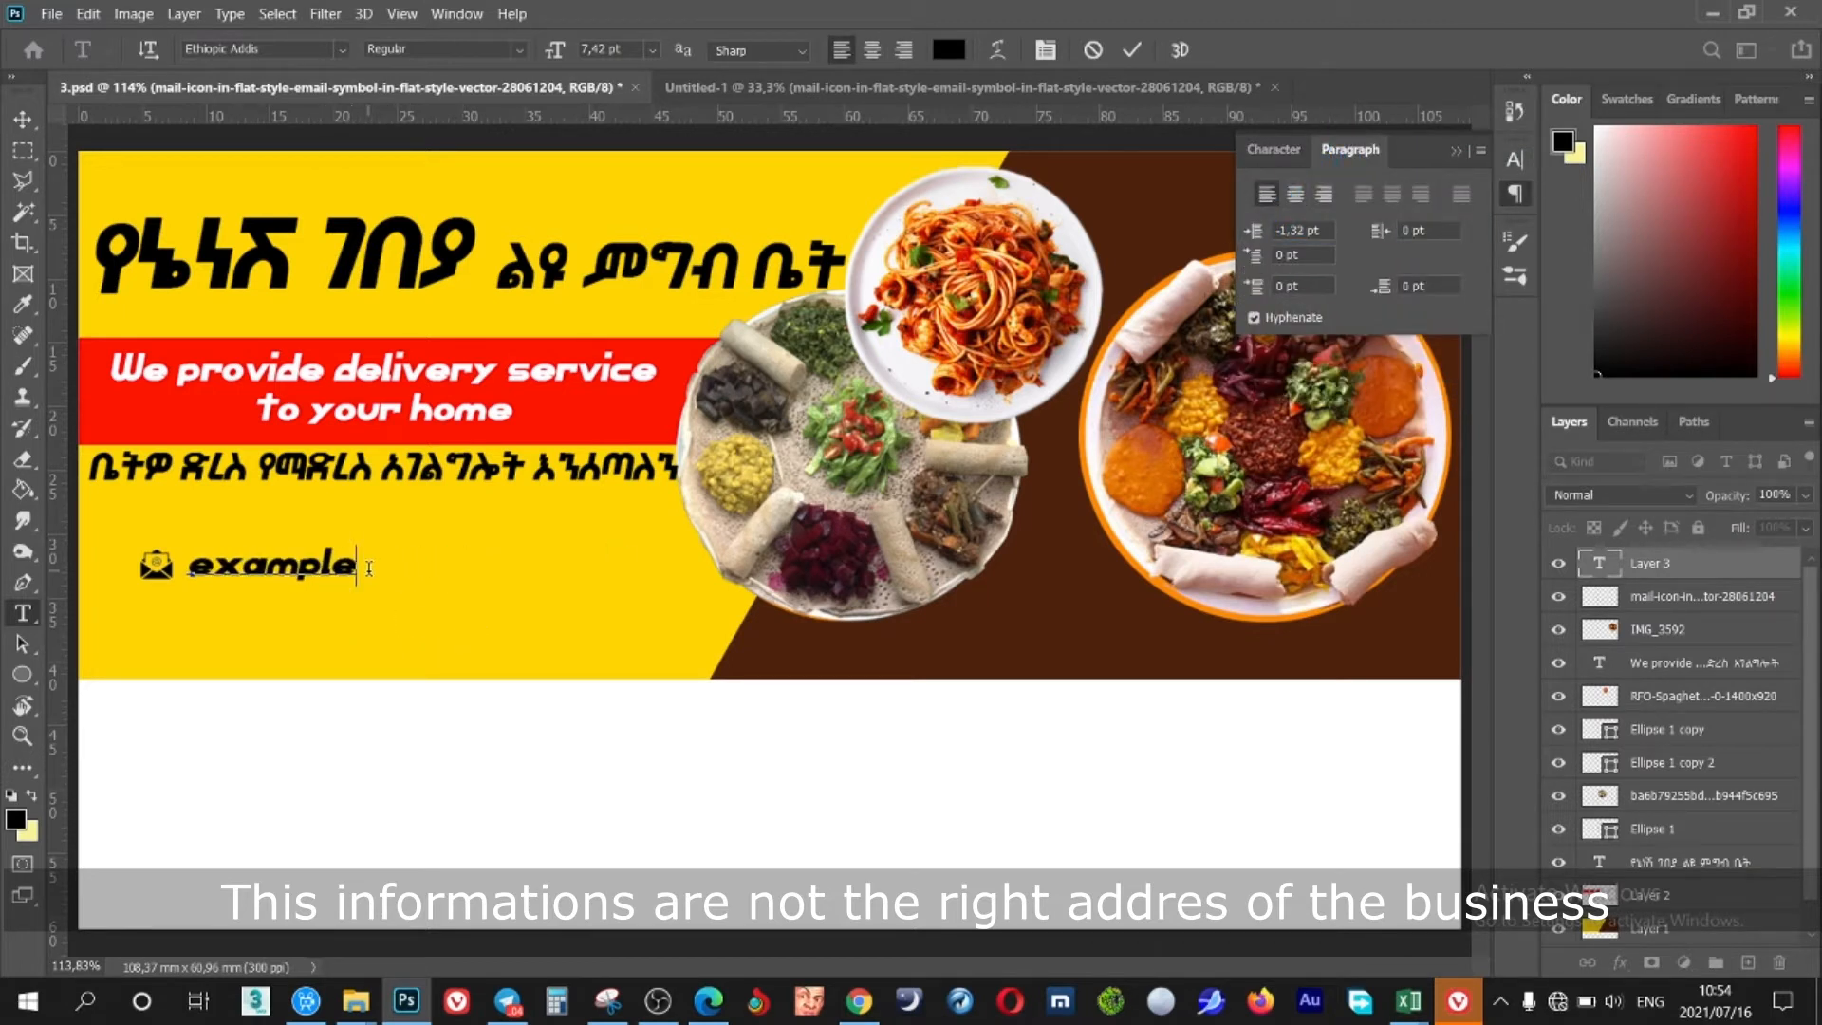
text(@kalexmat.com)
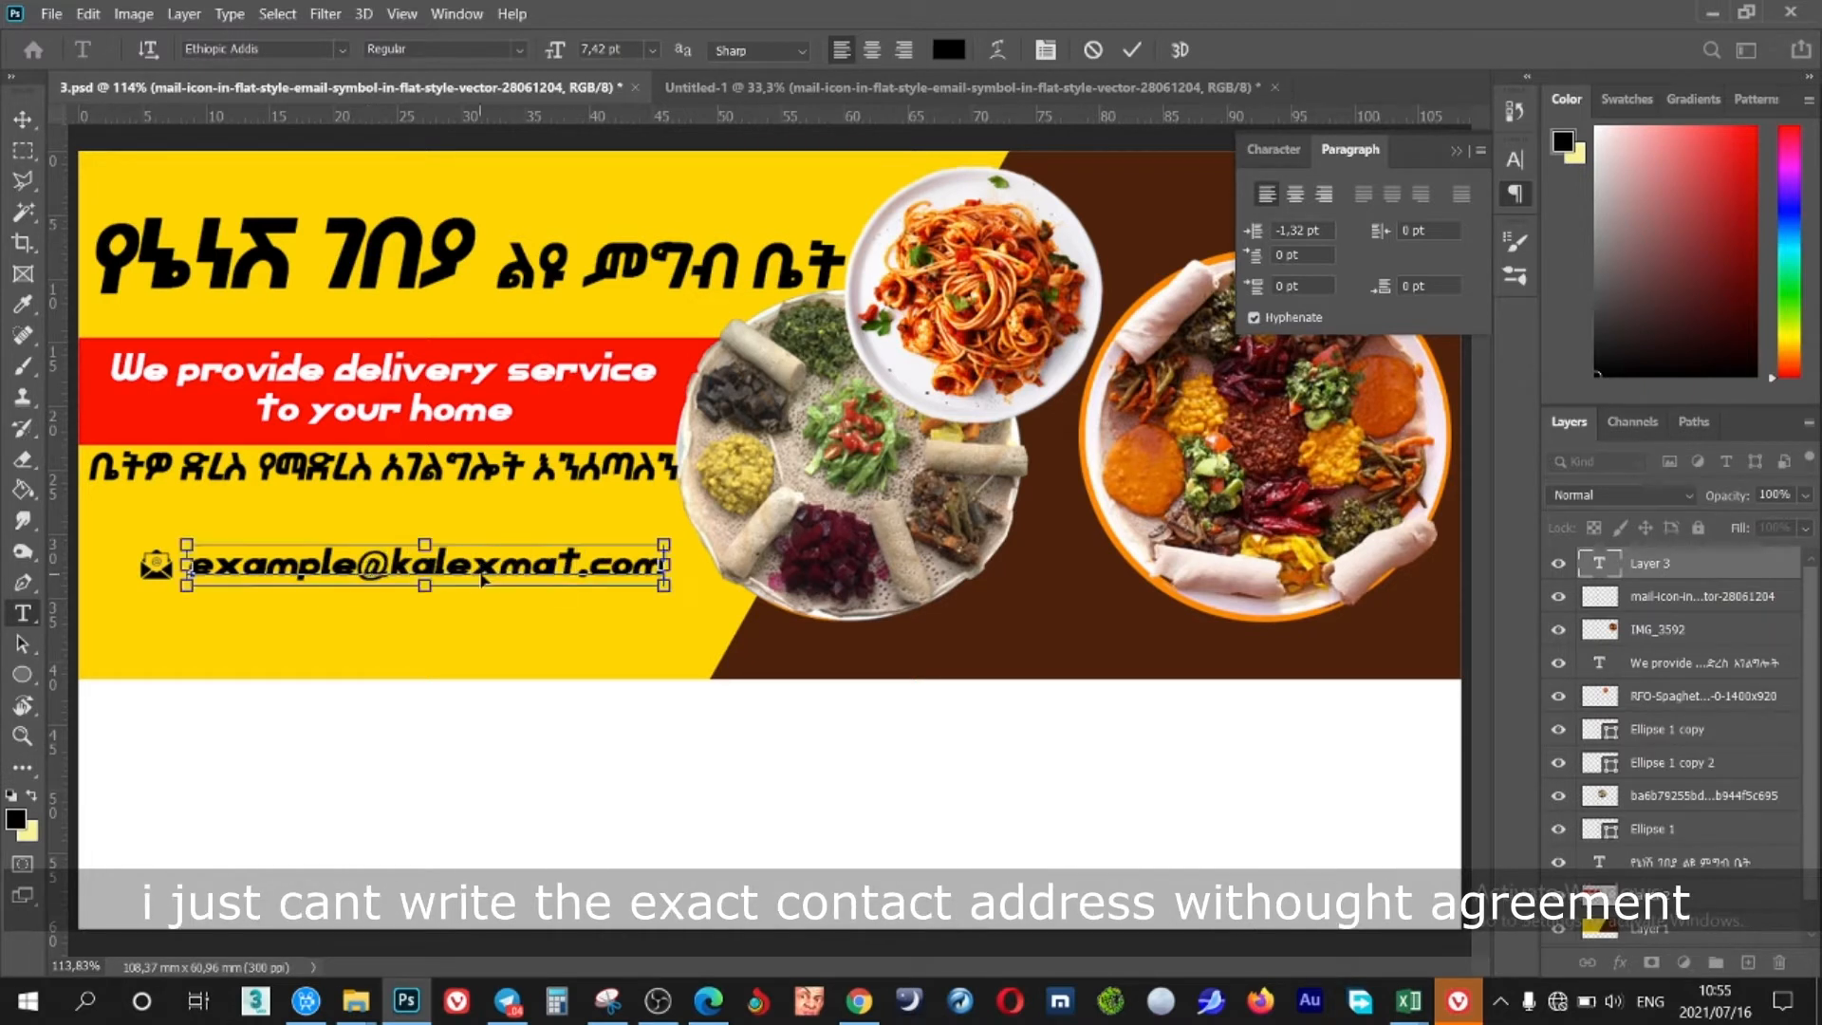
Make the e-mail line non-bold Century Gothic at 6.42 pt
key(ctrl+a)
click(1273, 149)
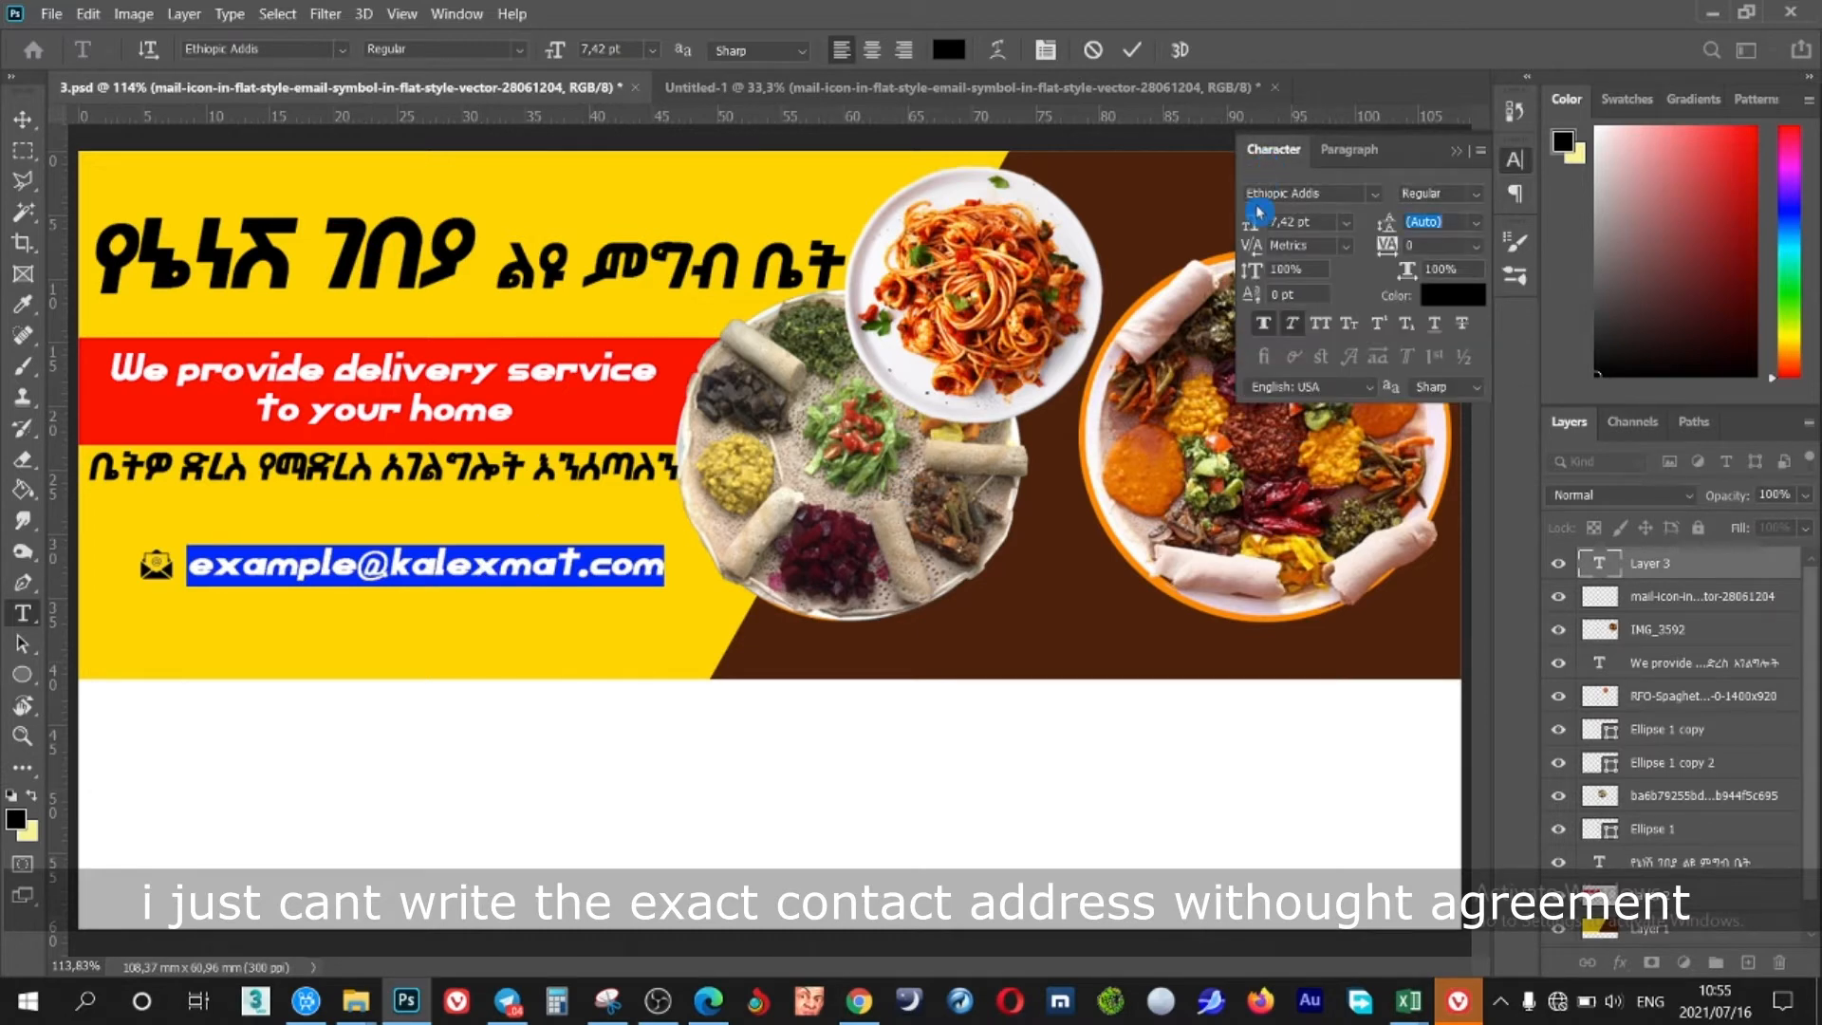
click(1269, 327)
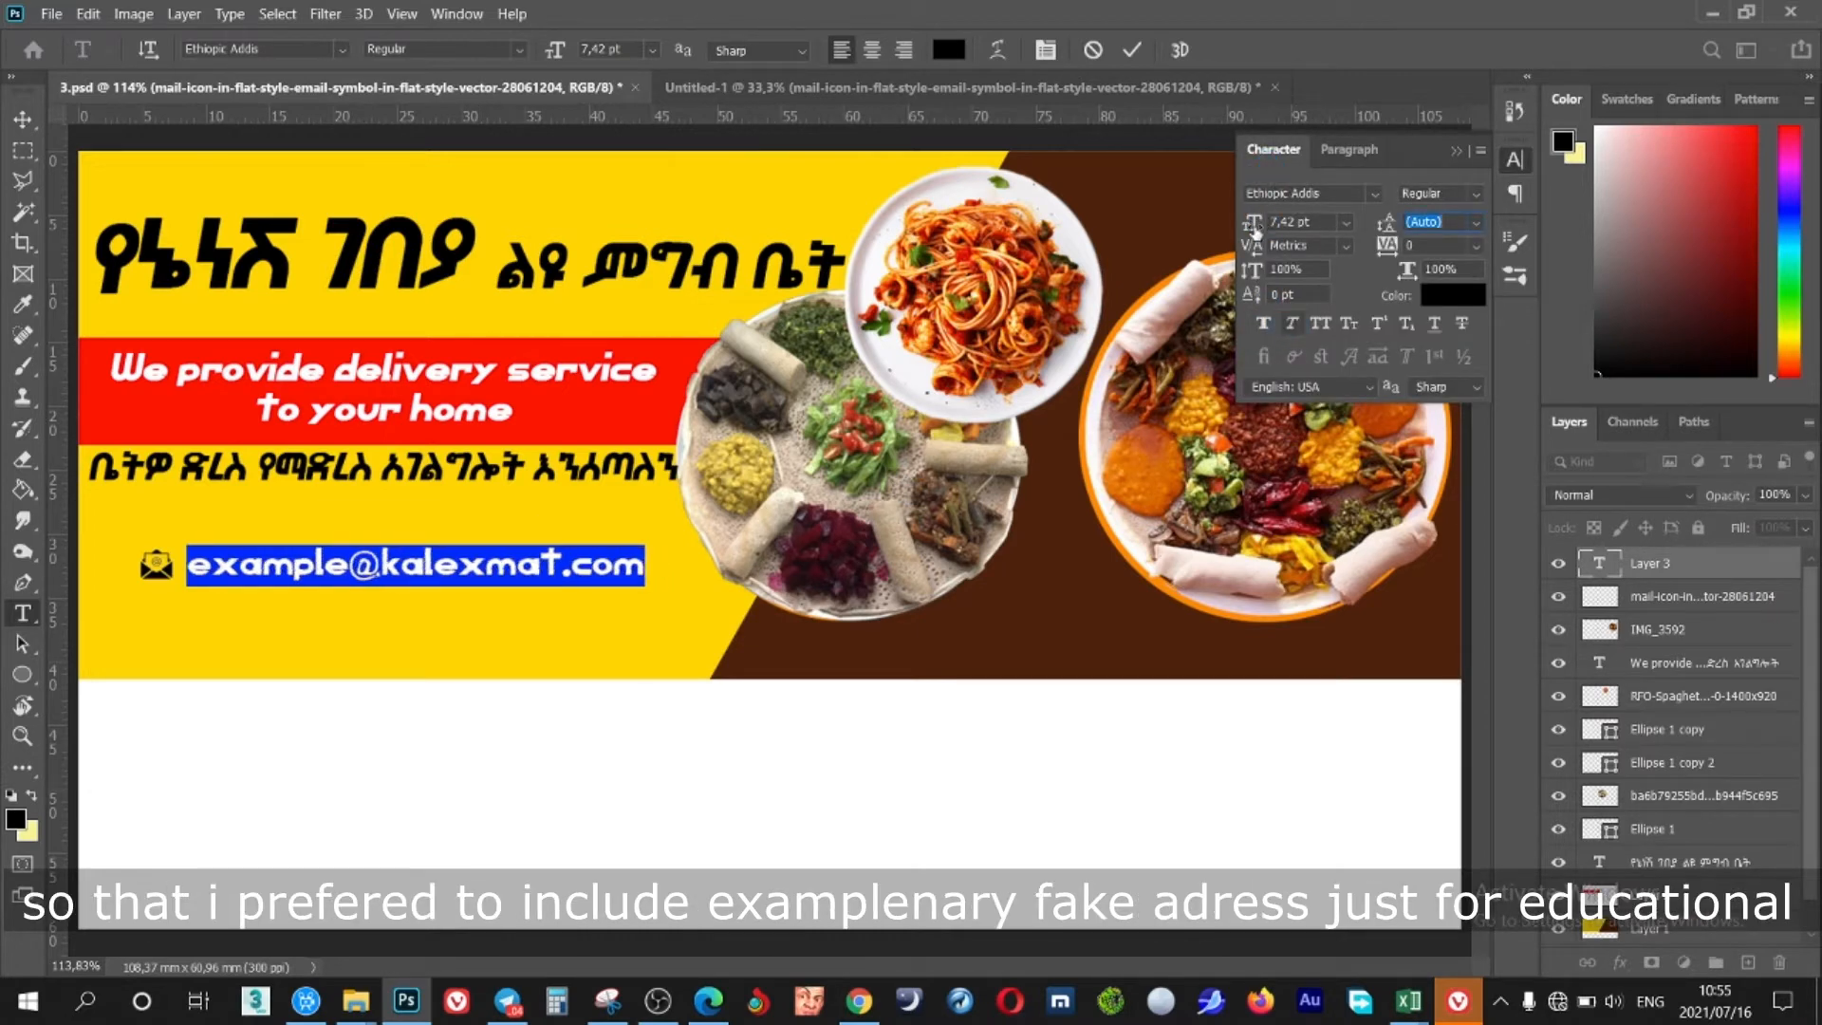
click(1374, 193)
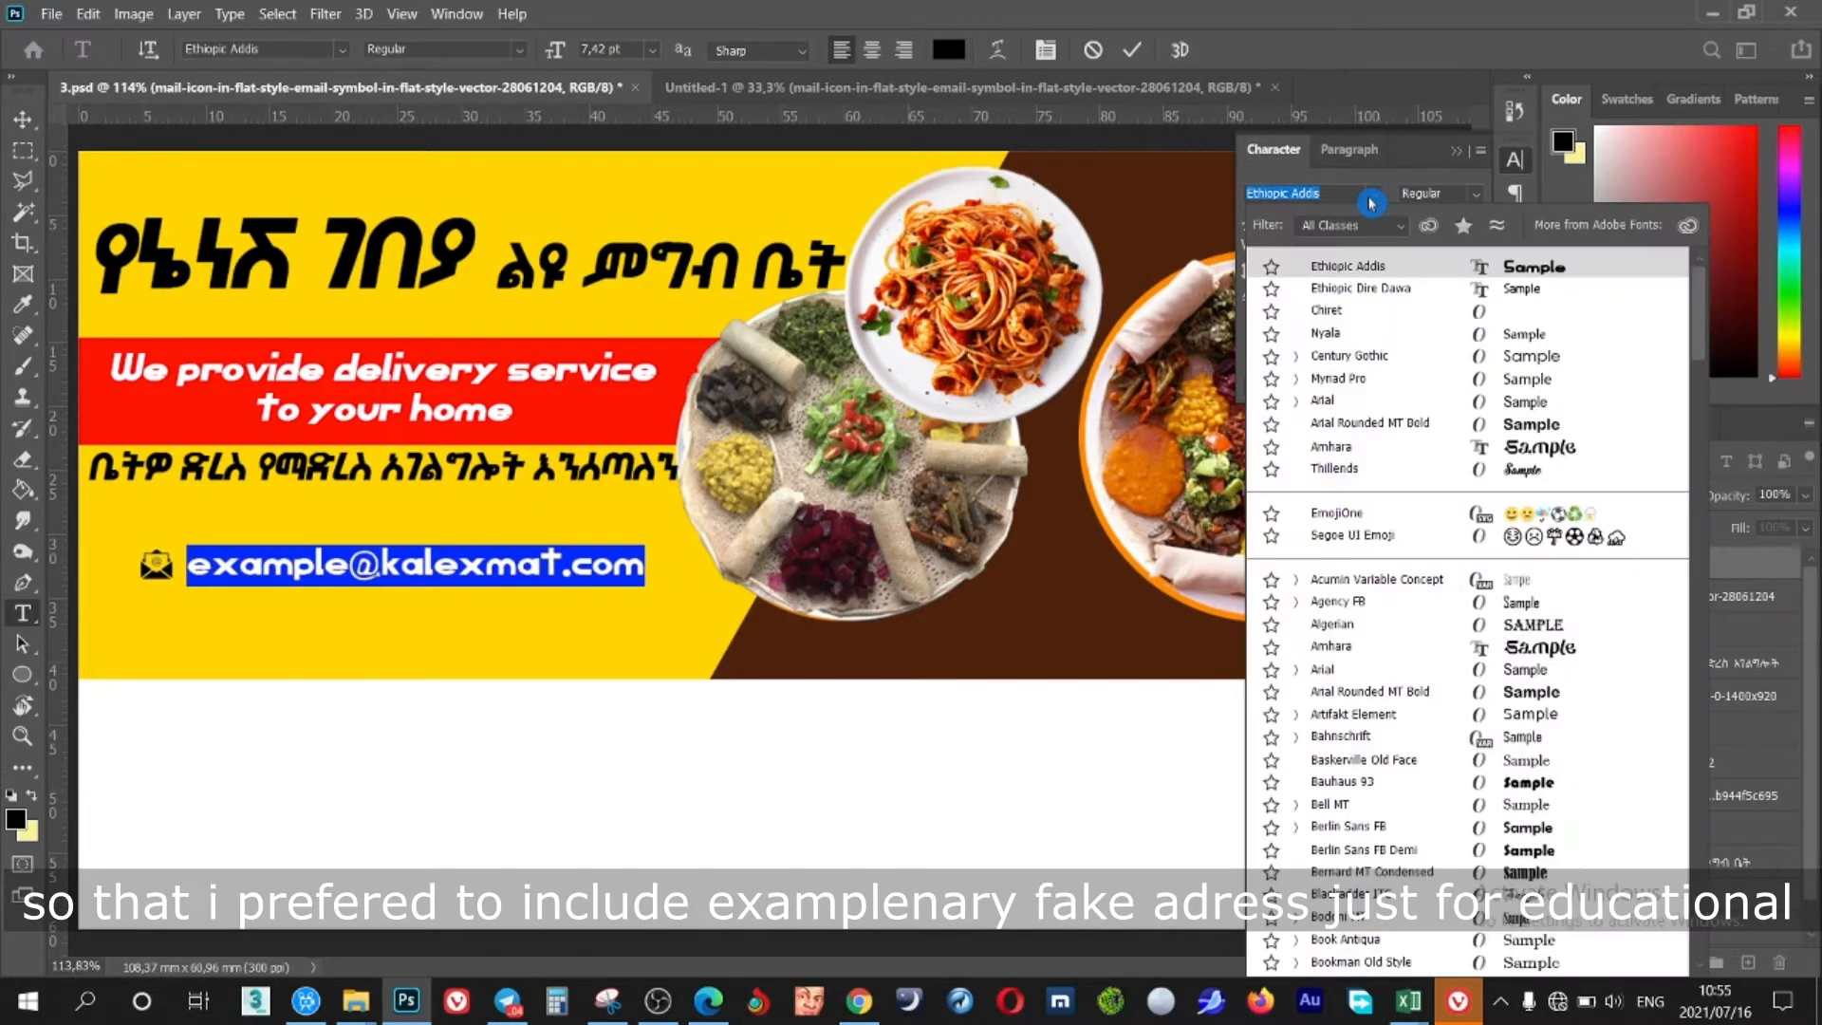
click(1347, 356)
click(427, 565)
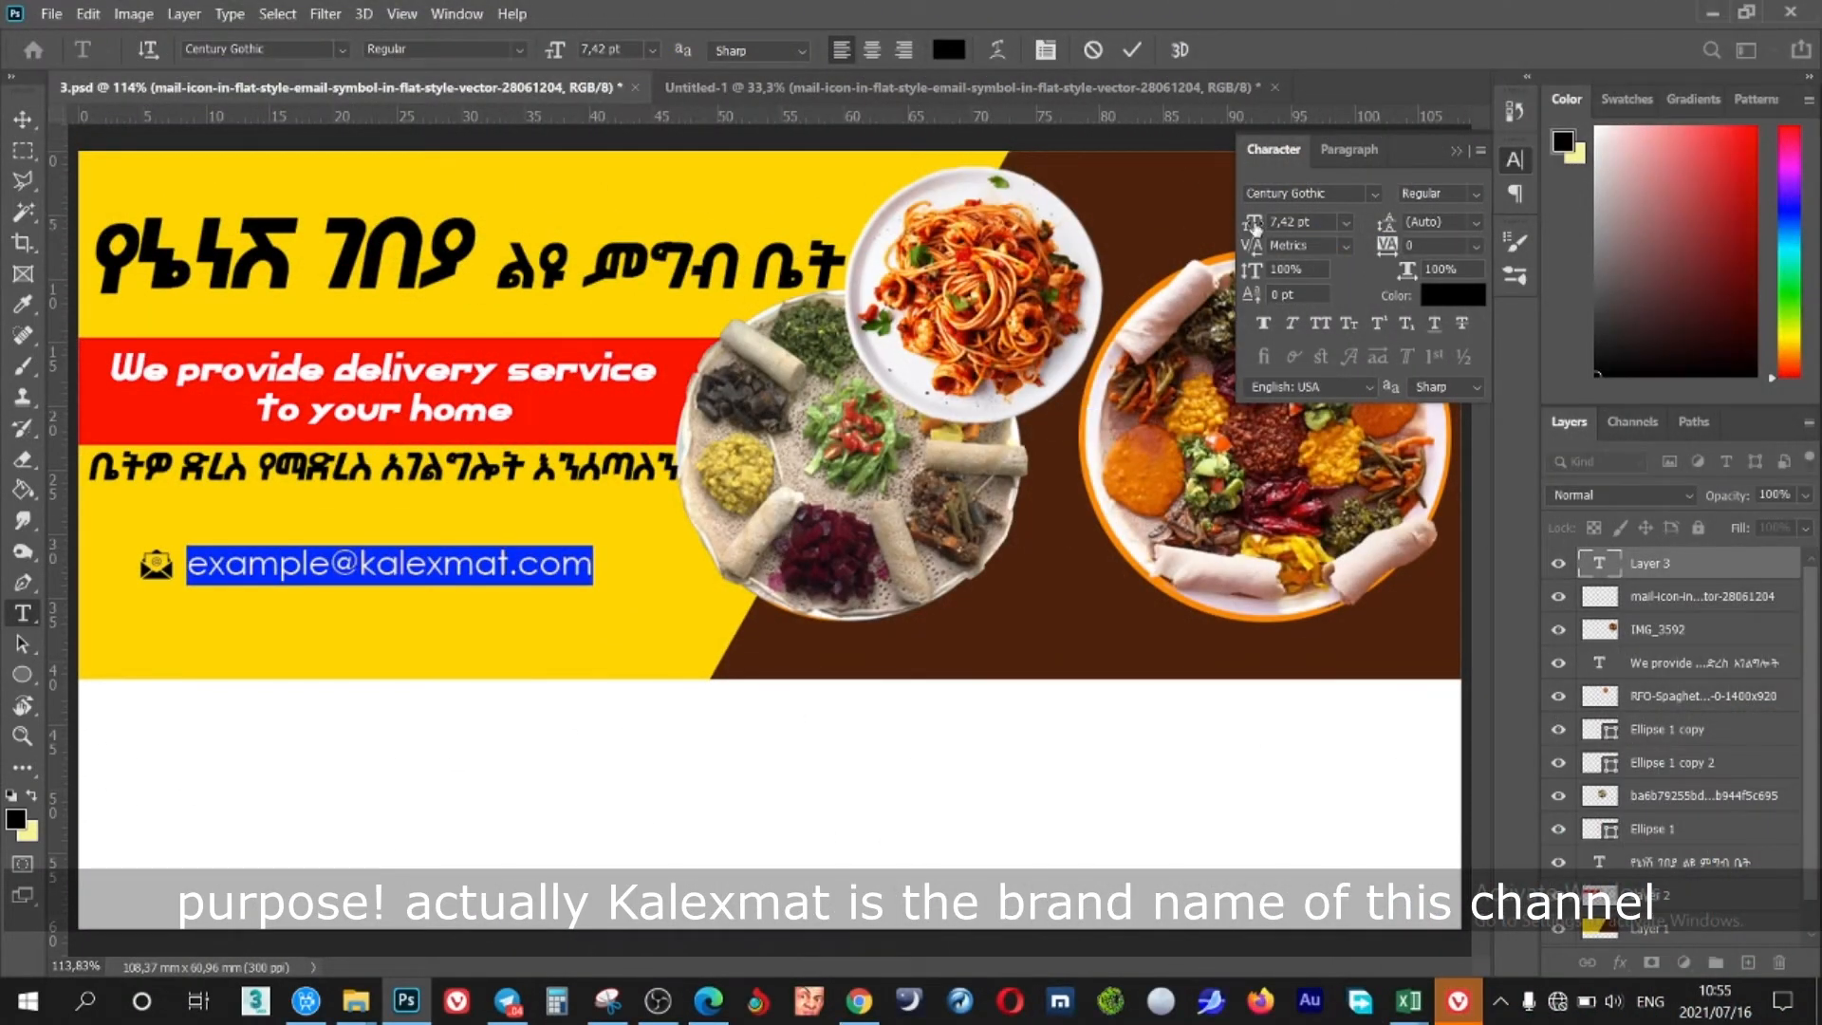
drag(1255, 228, 1251, 228)
click(369, 571)
click(1133, 54)
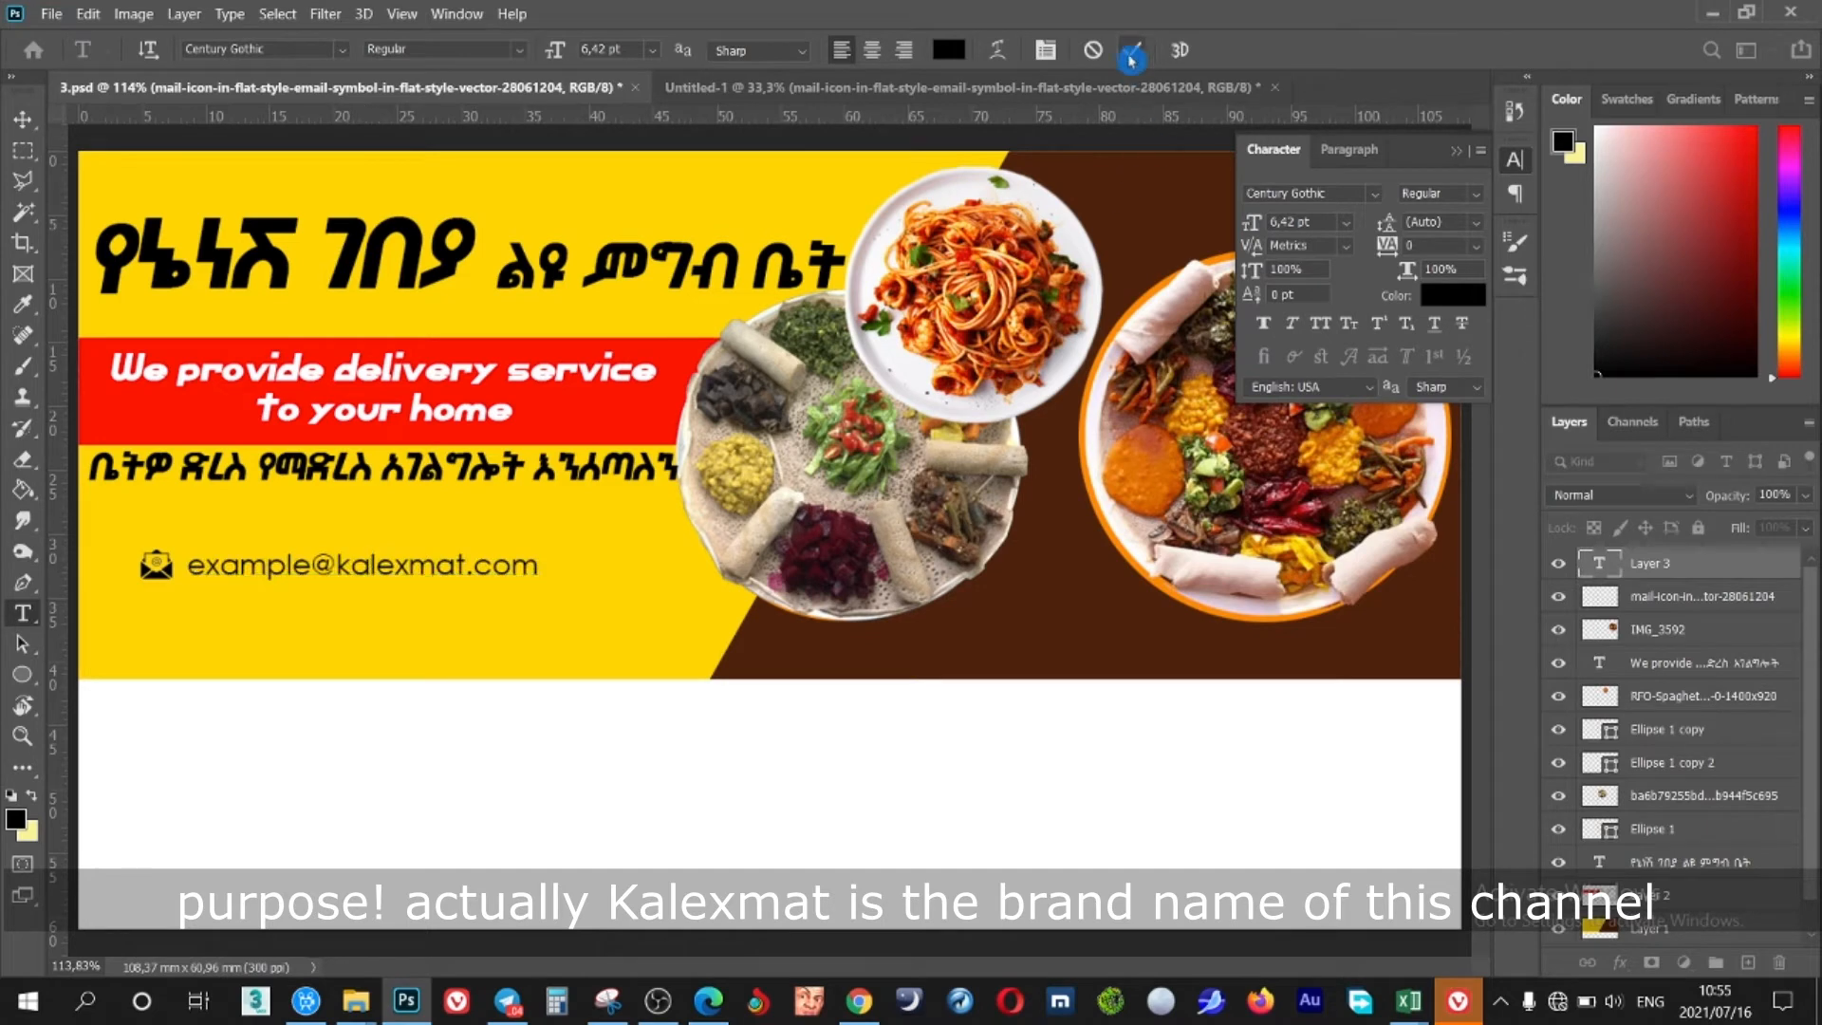
click(949, 87)
Bring the location pin icon into the banner, shrunk to about 14% below the envelope
key(v)
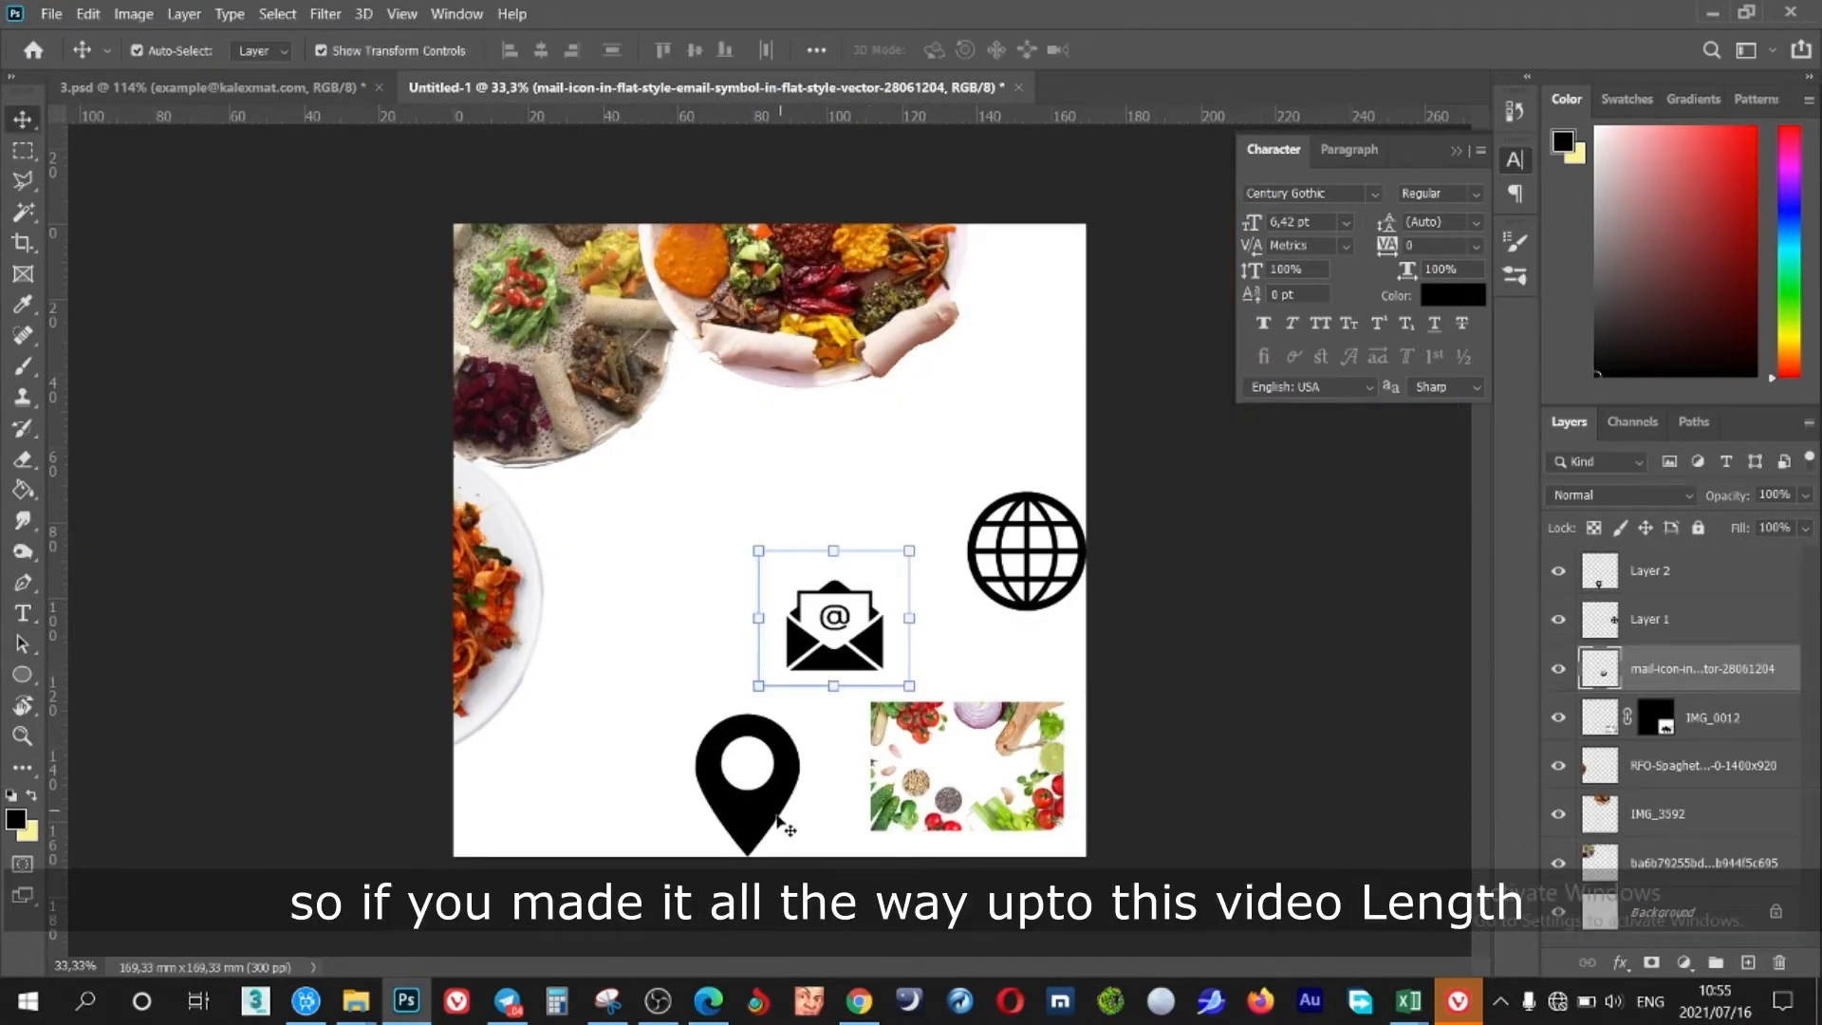
drag(764, 814, 525, 434)
drag(701, 184, 168, 630)
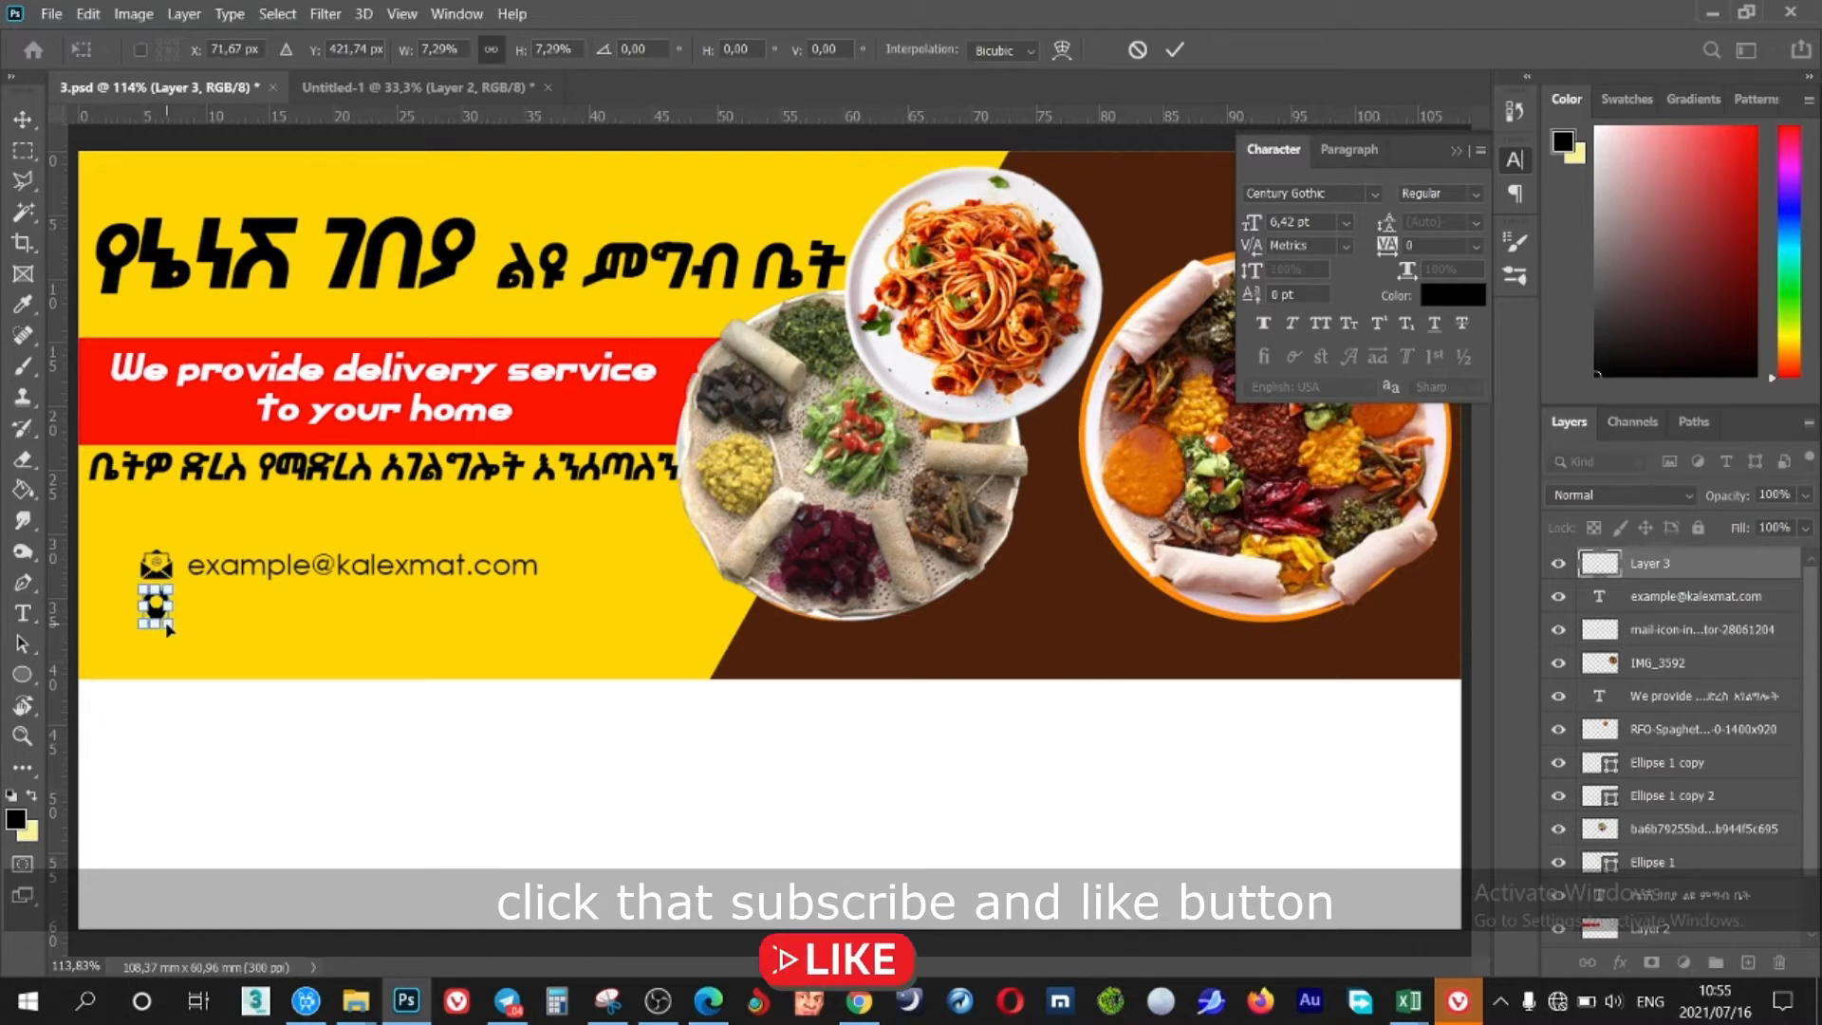
key(Return)
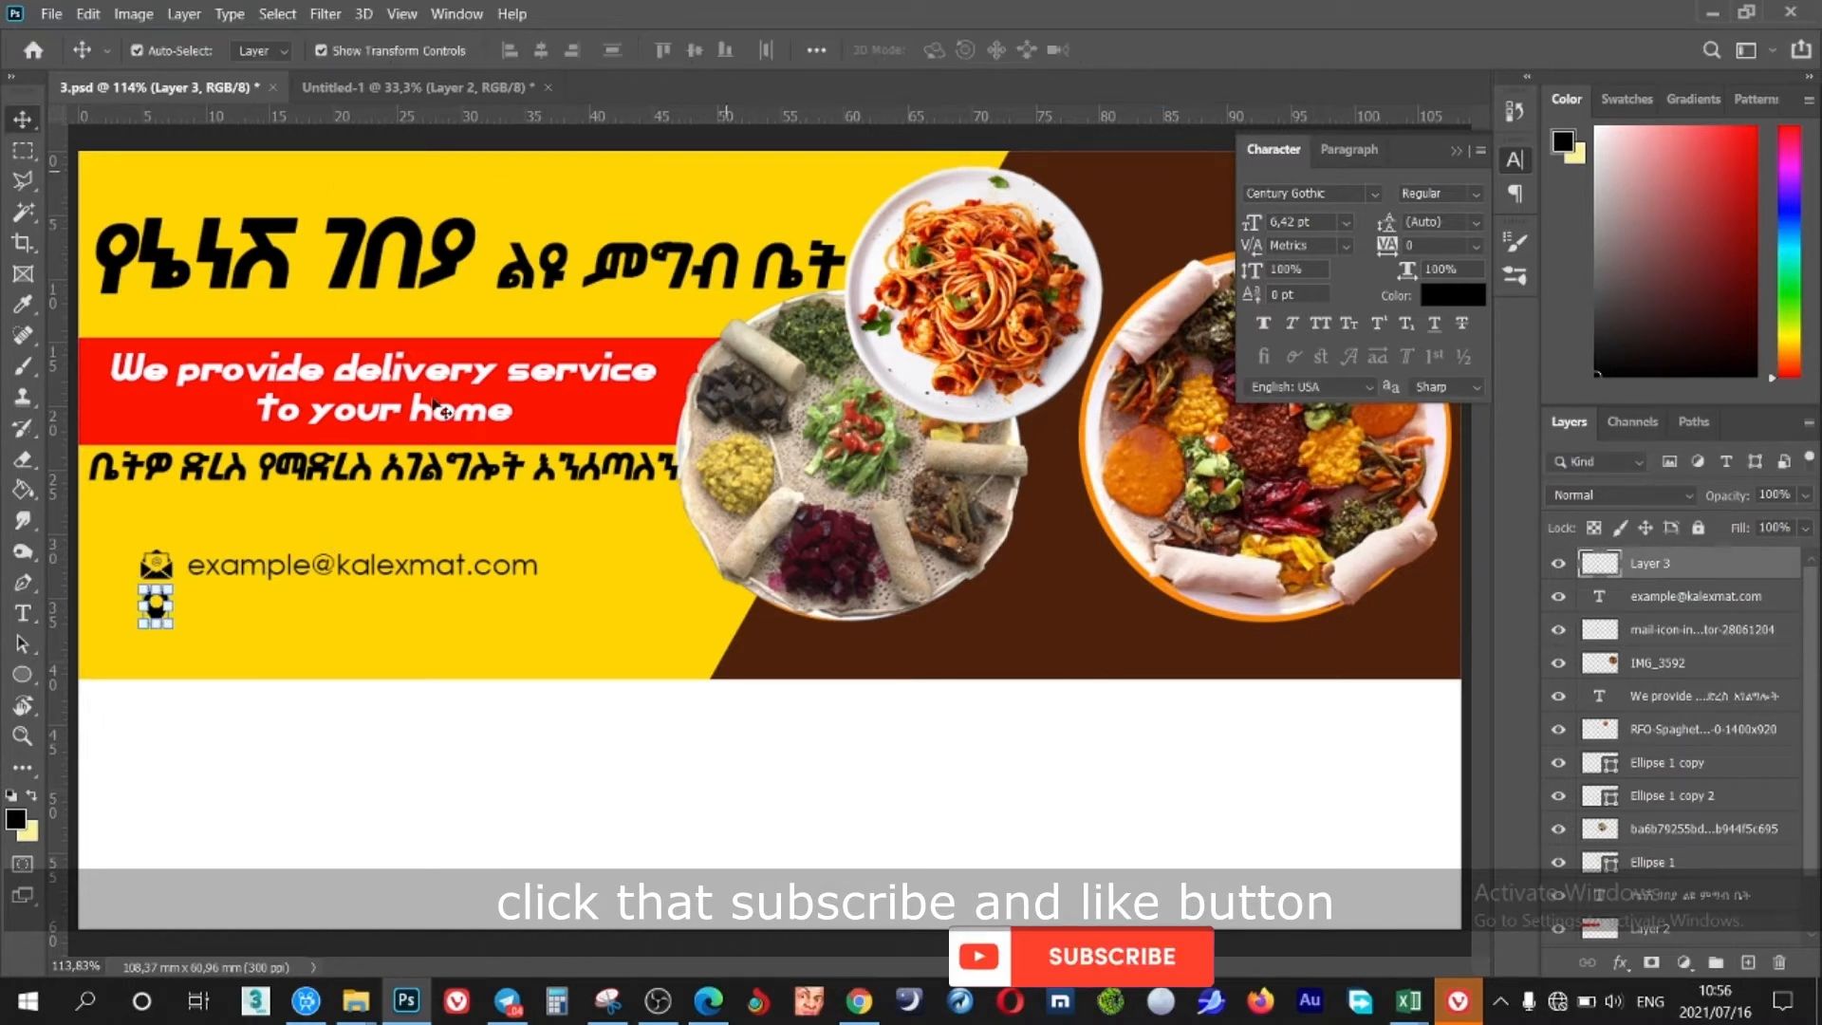
Duplicate the e-mail line just below and change its text to 'Addis Ababa, Ethiopia'
drag(333, 570, 326, 612)
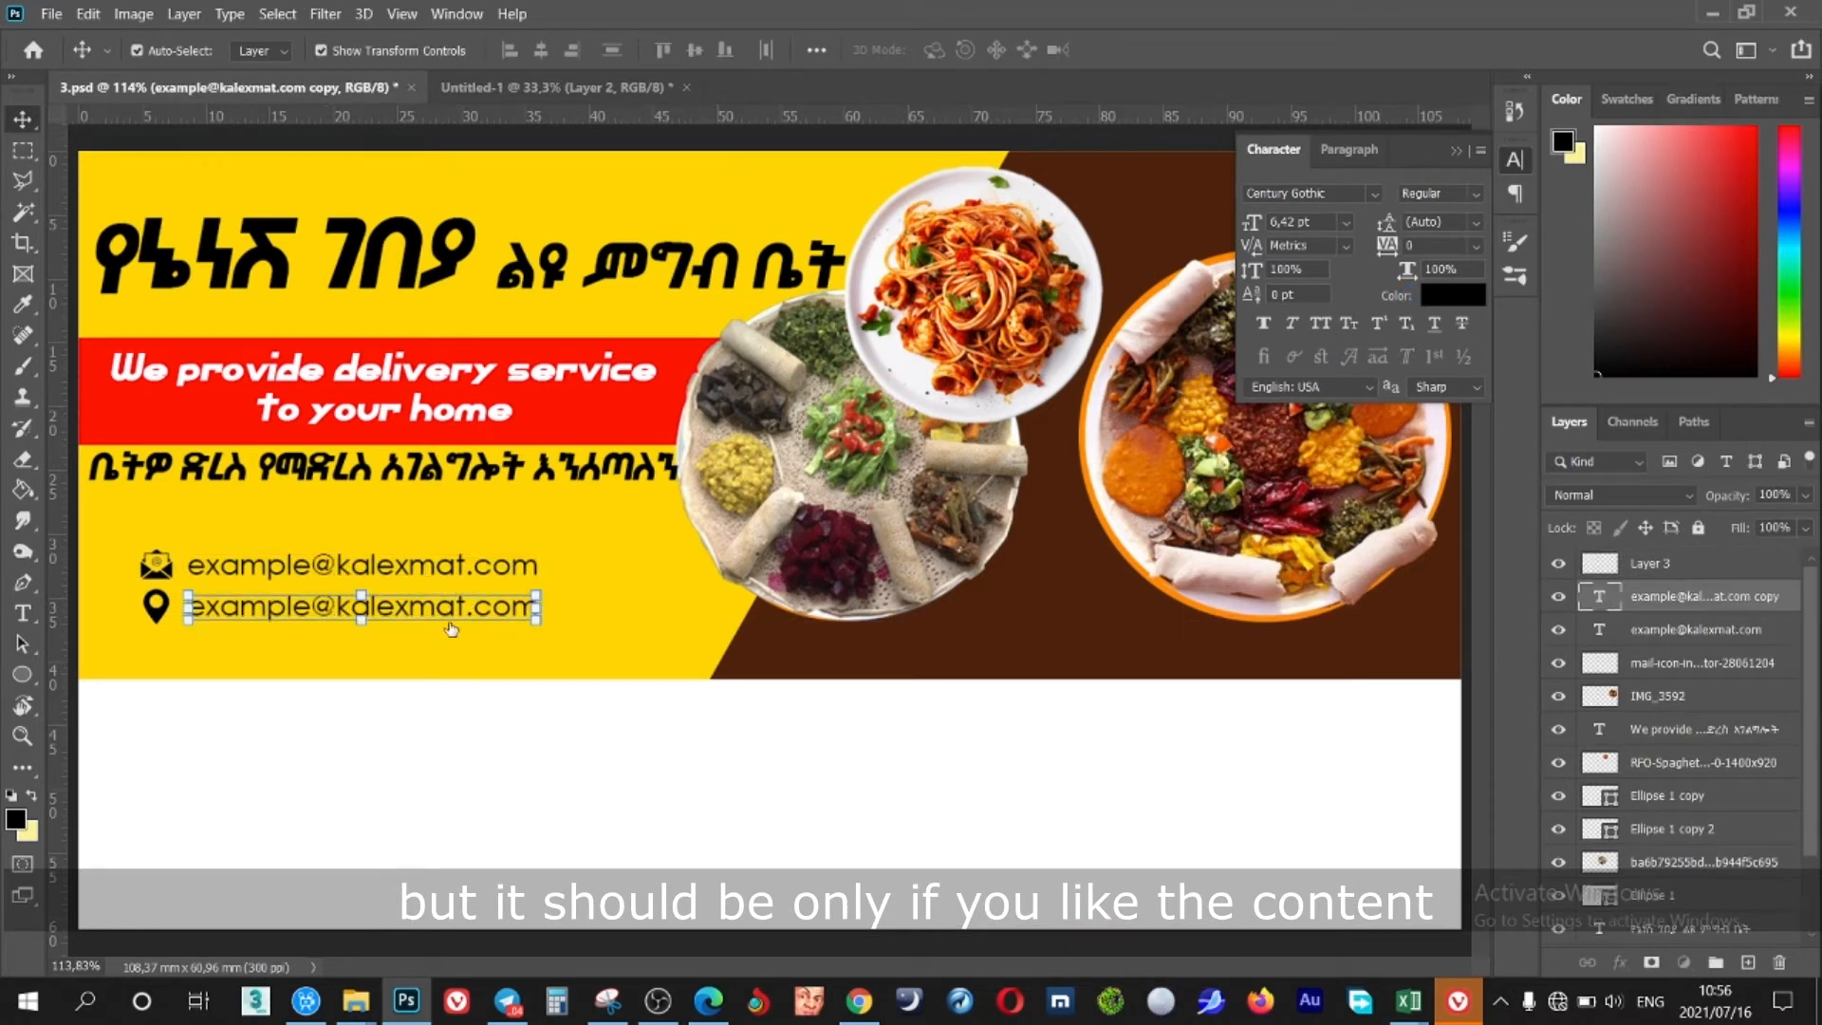
double_click(417, 607)
text(Addis A)
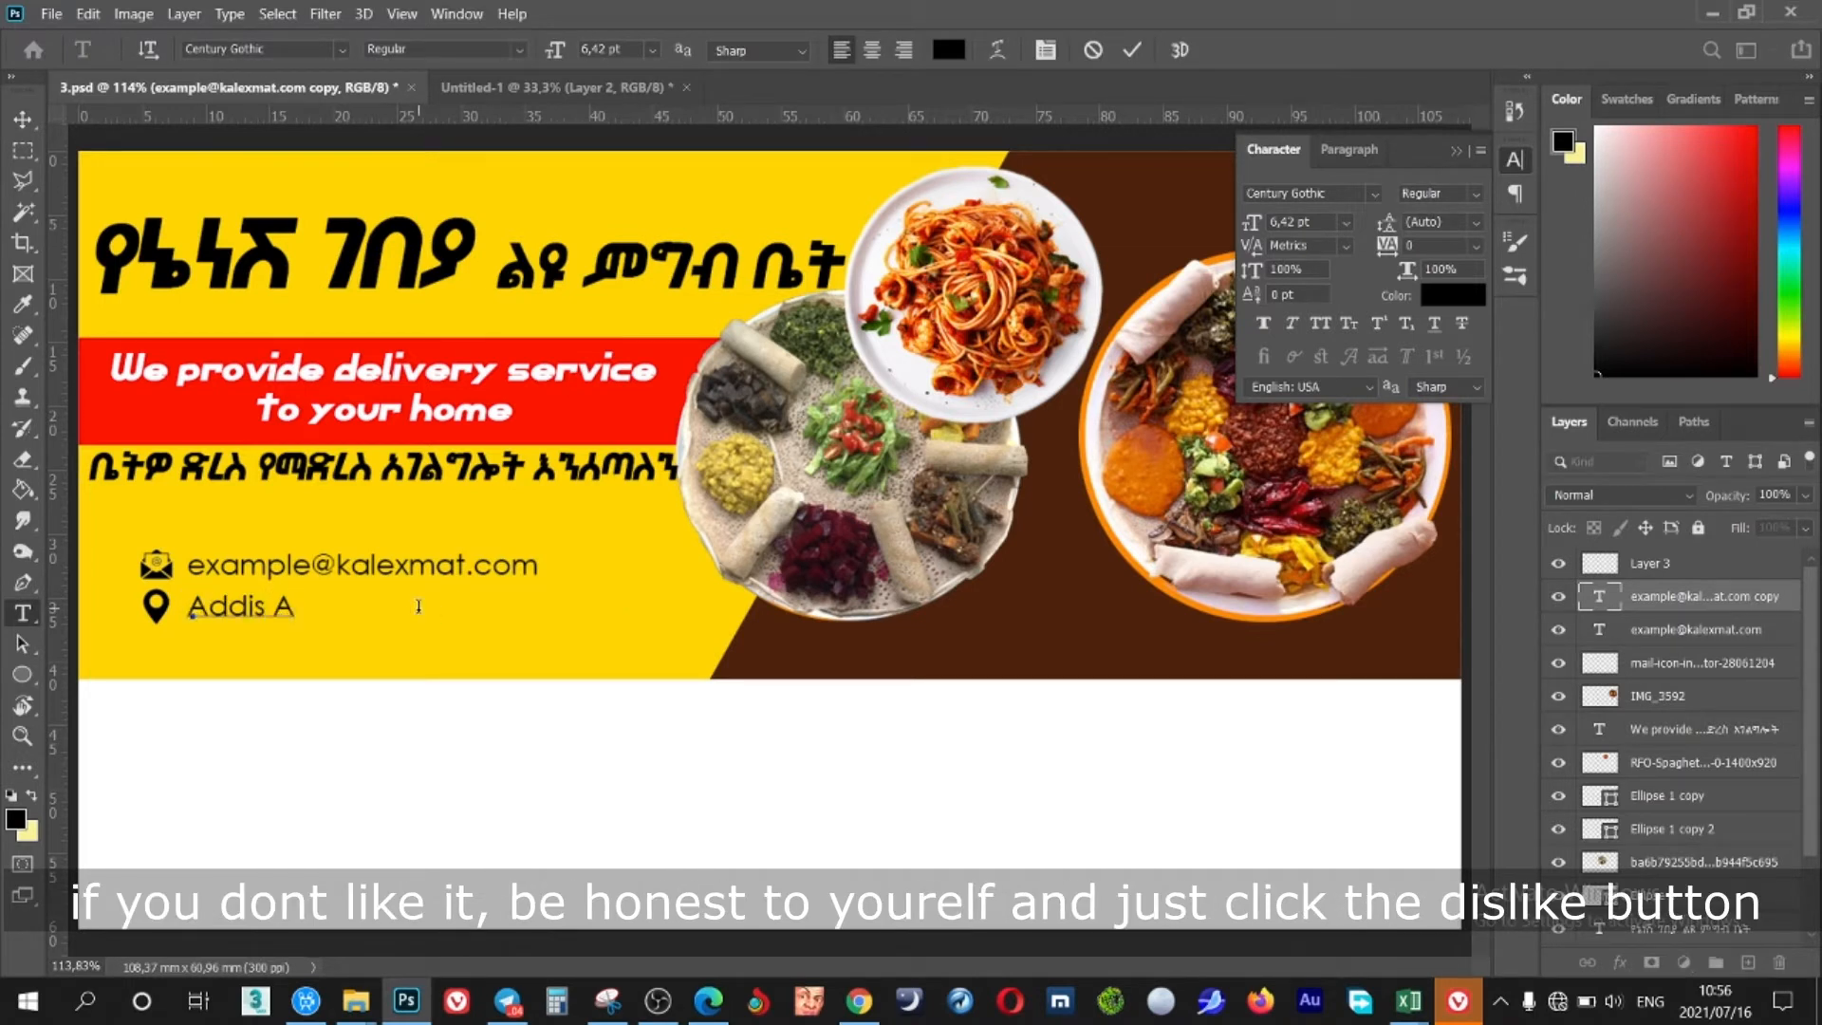
text(baba, Eth)
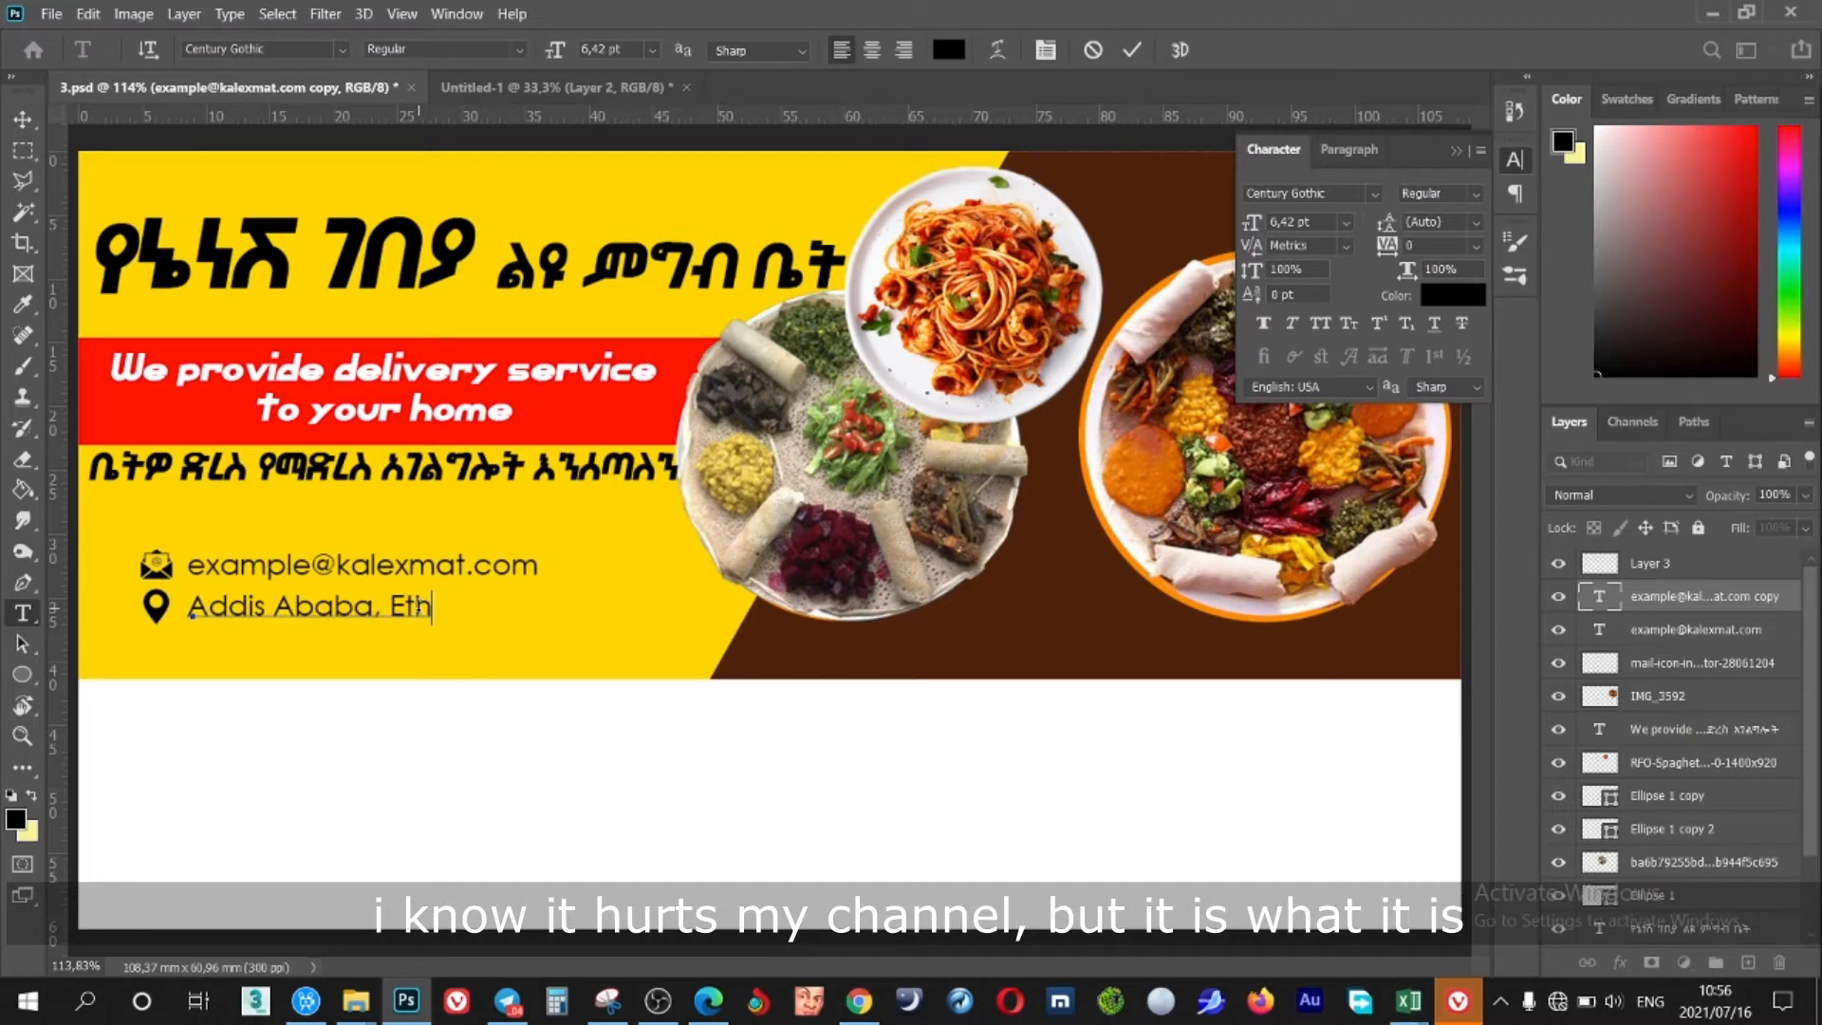
text(iopia)
click(1131, 50)
key(v)
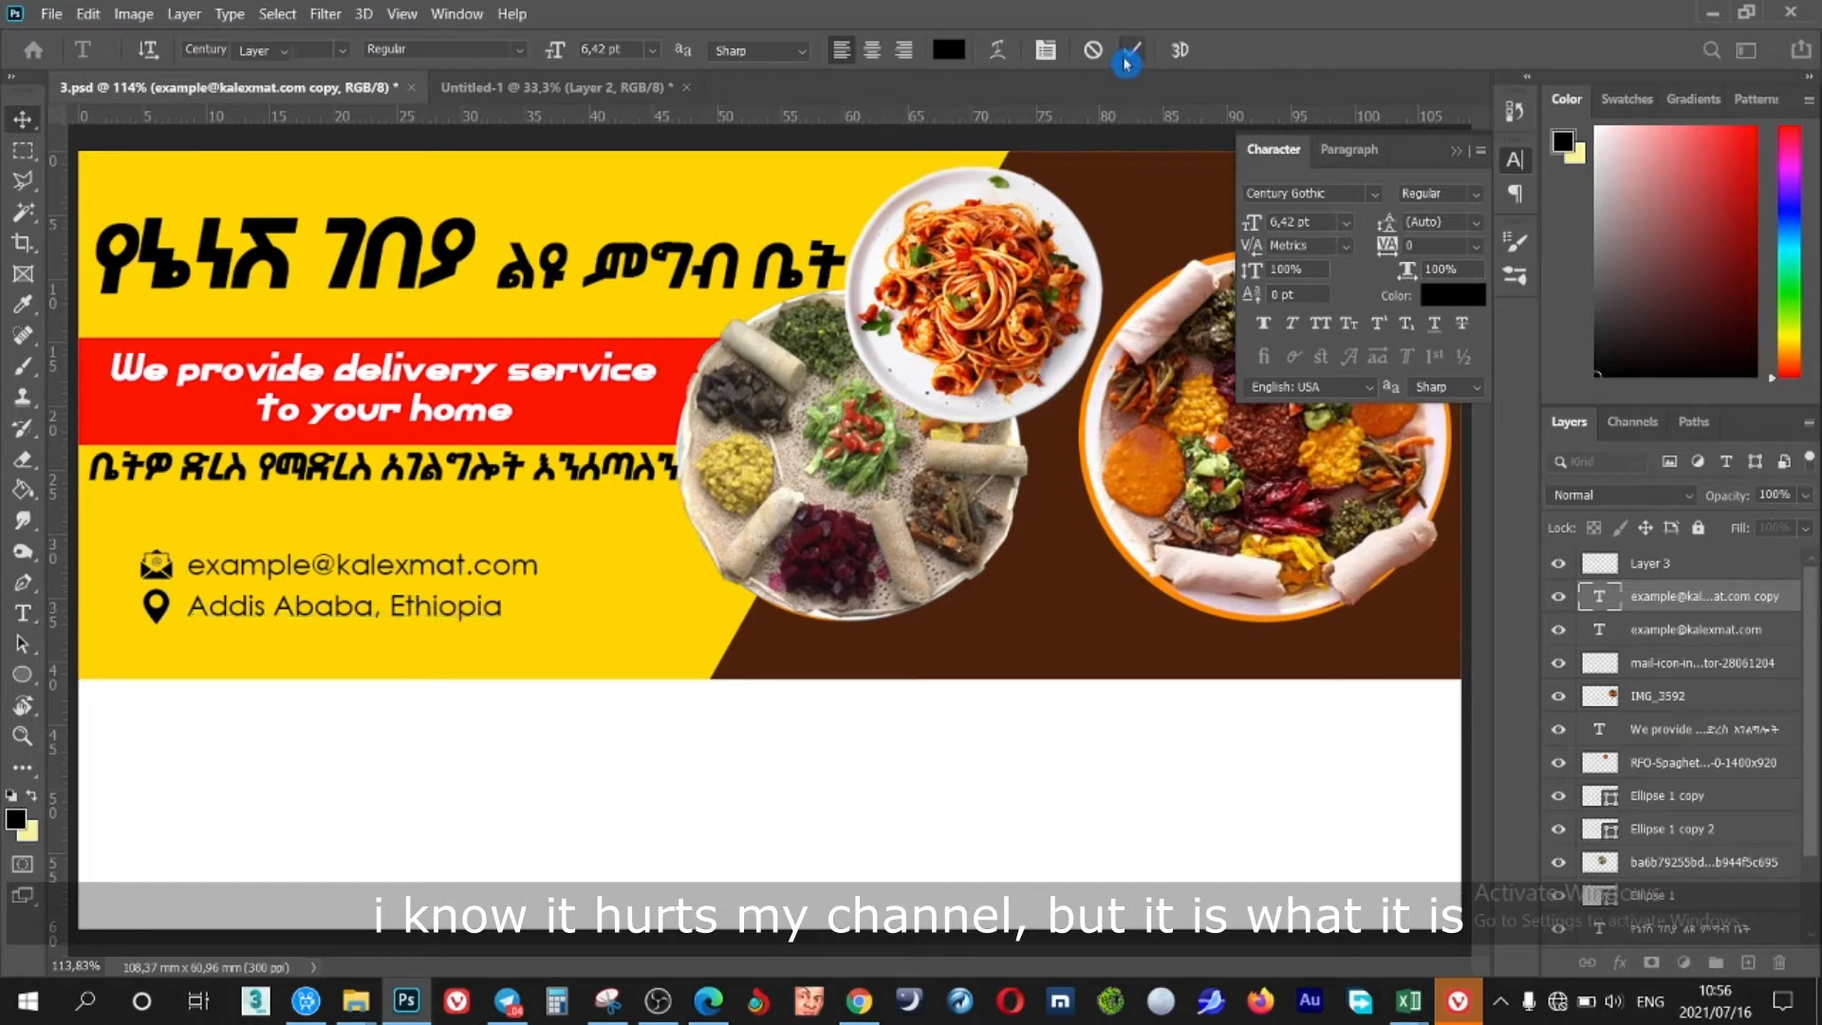
click(503, 86)
Bring the globe icon in, scale it to about 15%, and position it below the pin
drag(1027, 615, 647, 641)
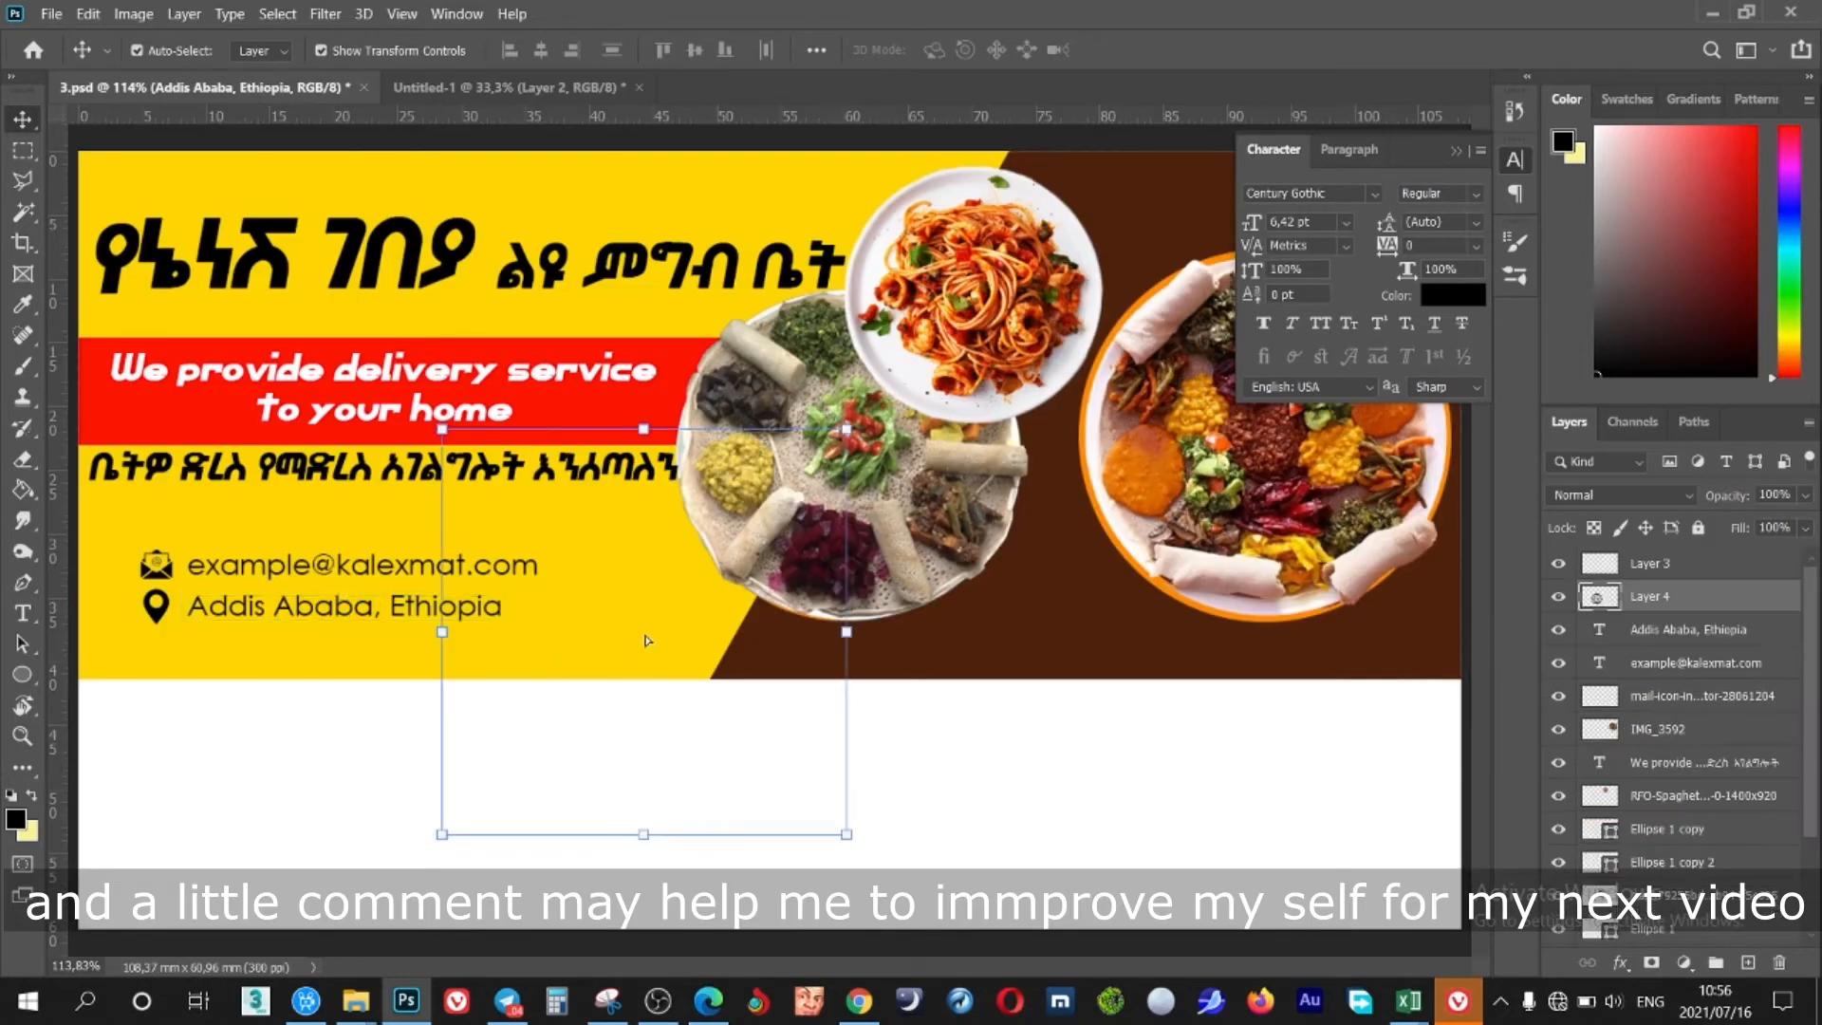
key(ctrl+t)
drag(847, 429, 135, 635)
key(shift+Down)
key(shift+Left)
key(shift+Right)
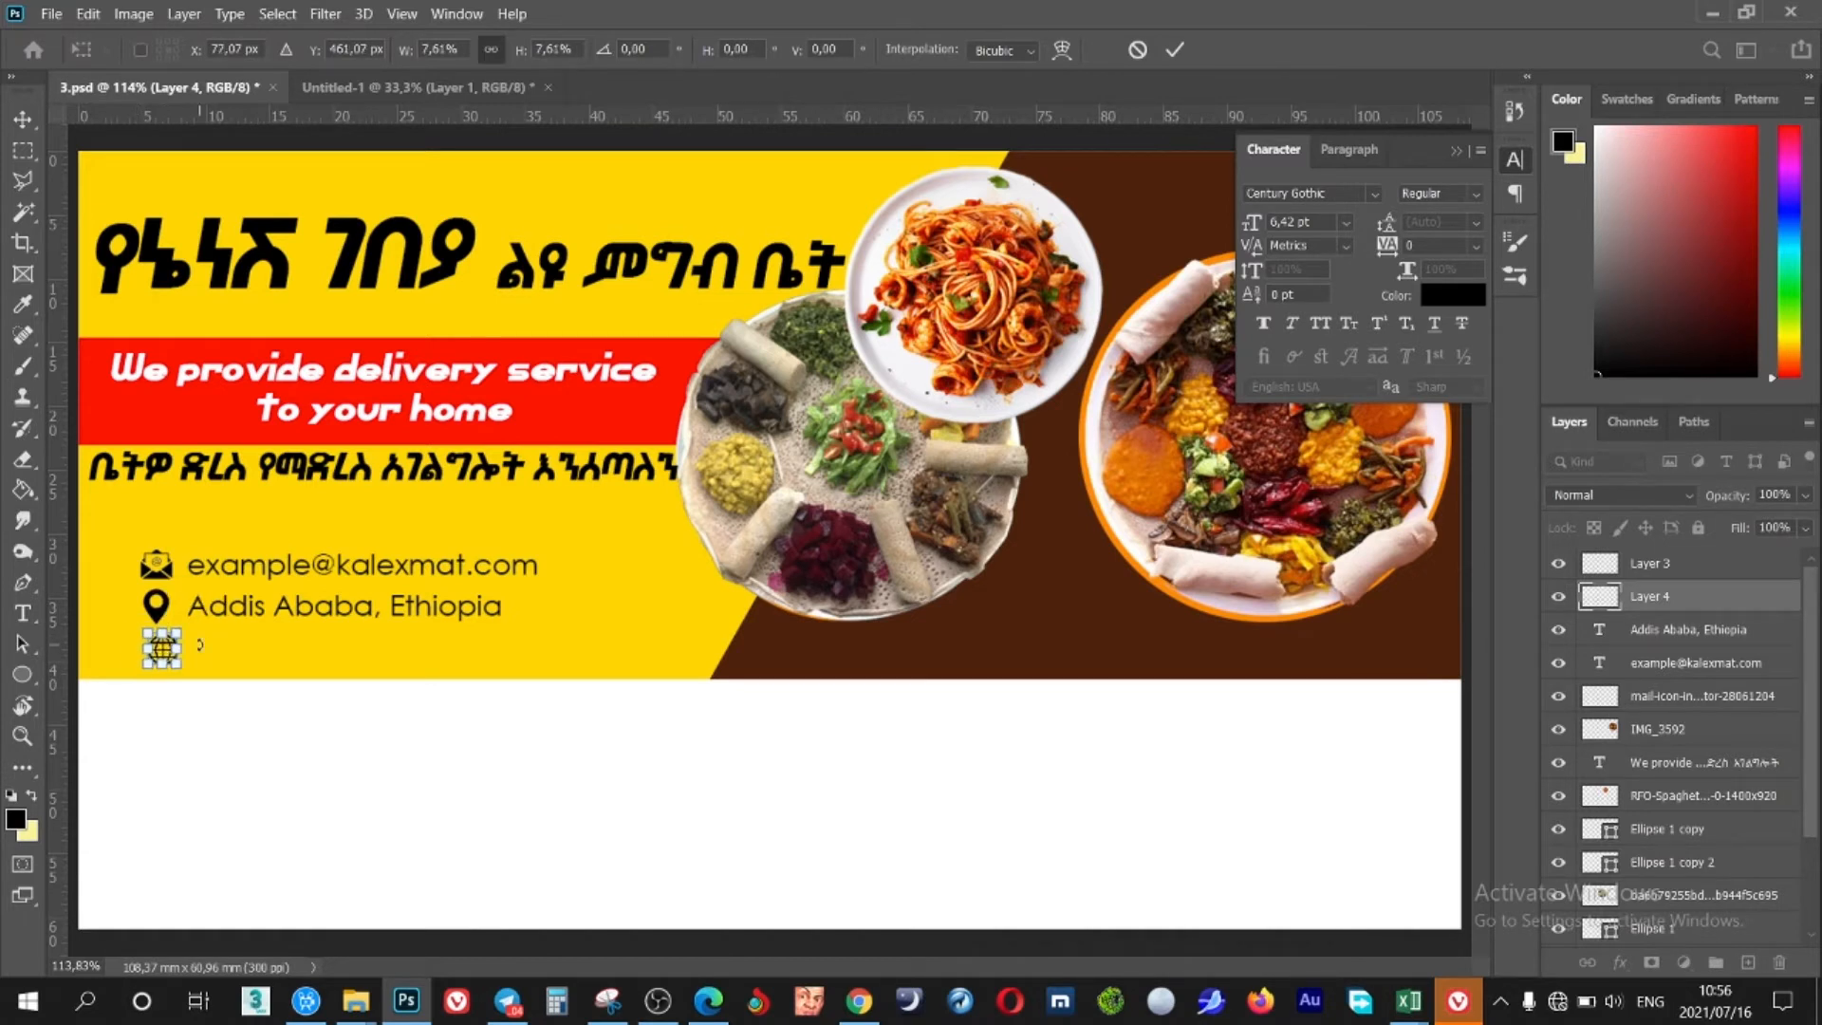
key(Left)
key(Left)
key(Up)
click(1174, 50)
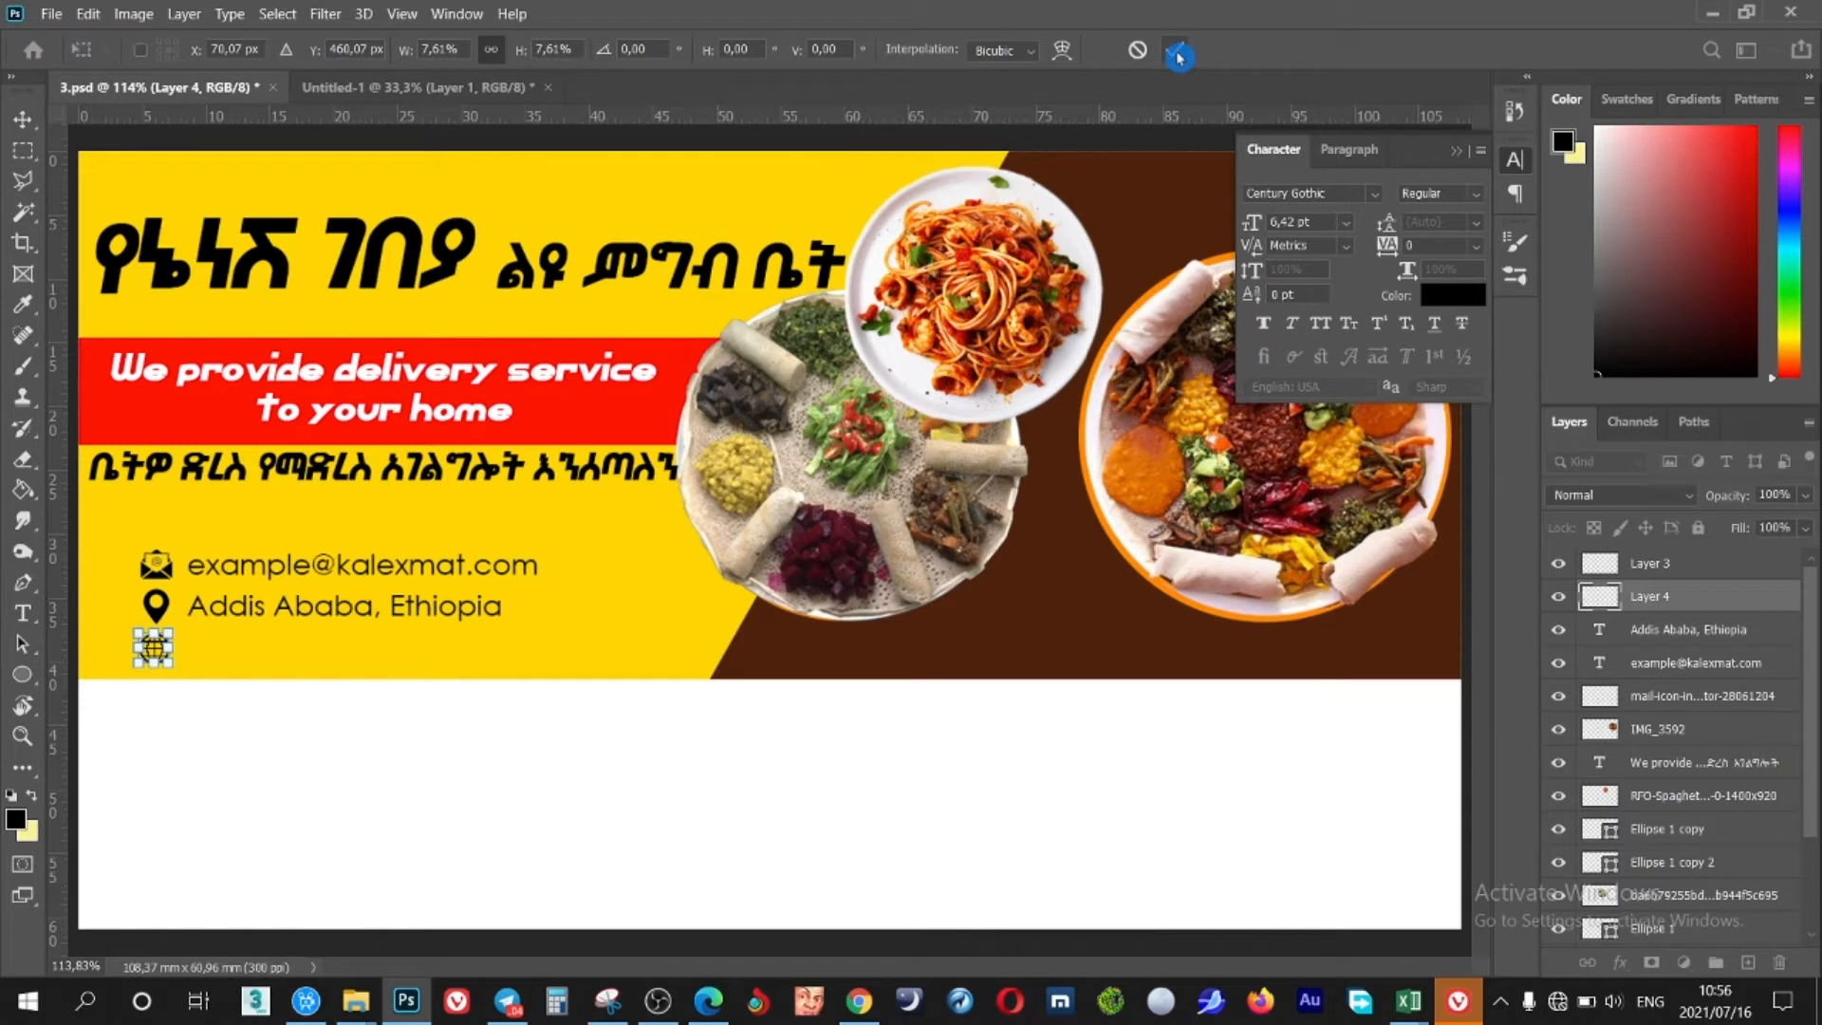
alt+click(414, 603)
key(shift+Down)
key(shift+Down)
key(shift+Down)
key(shift+Down)
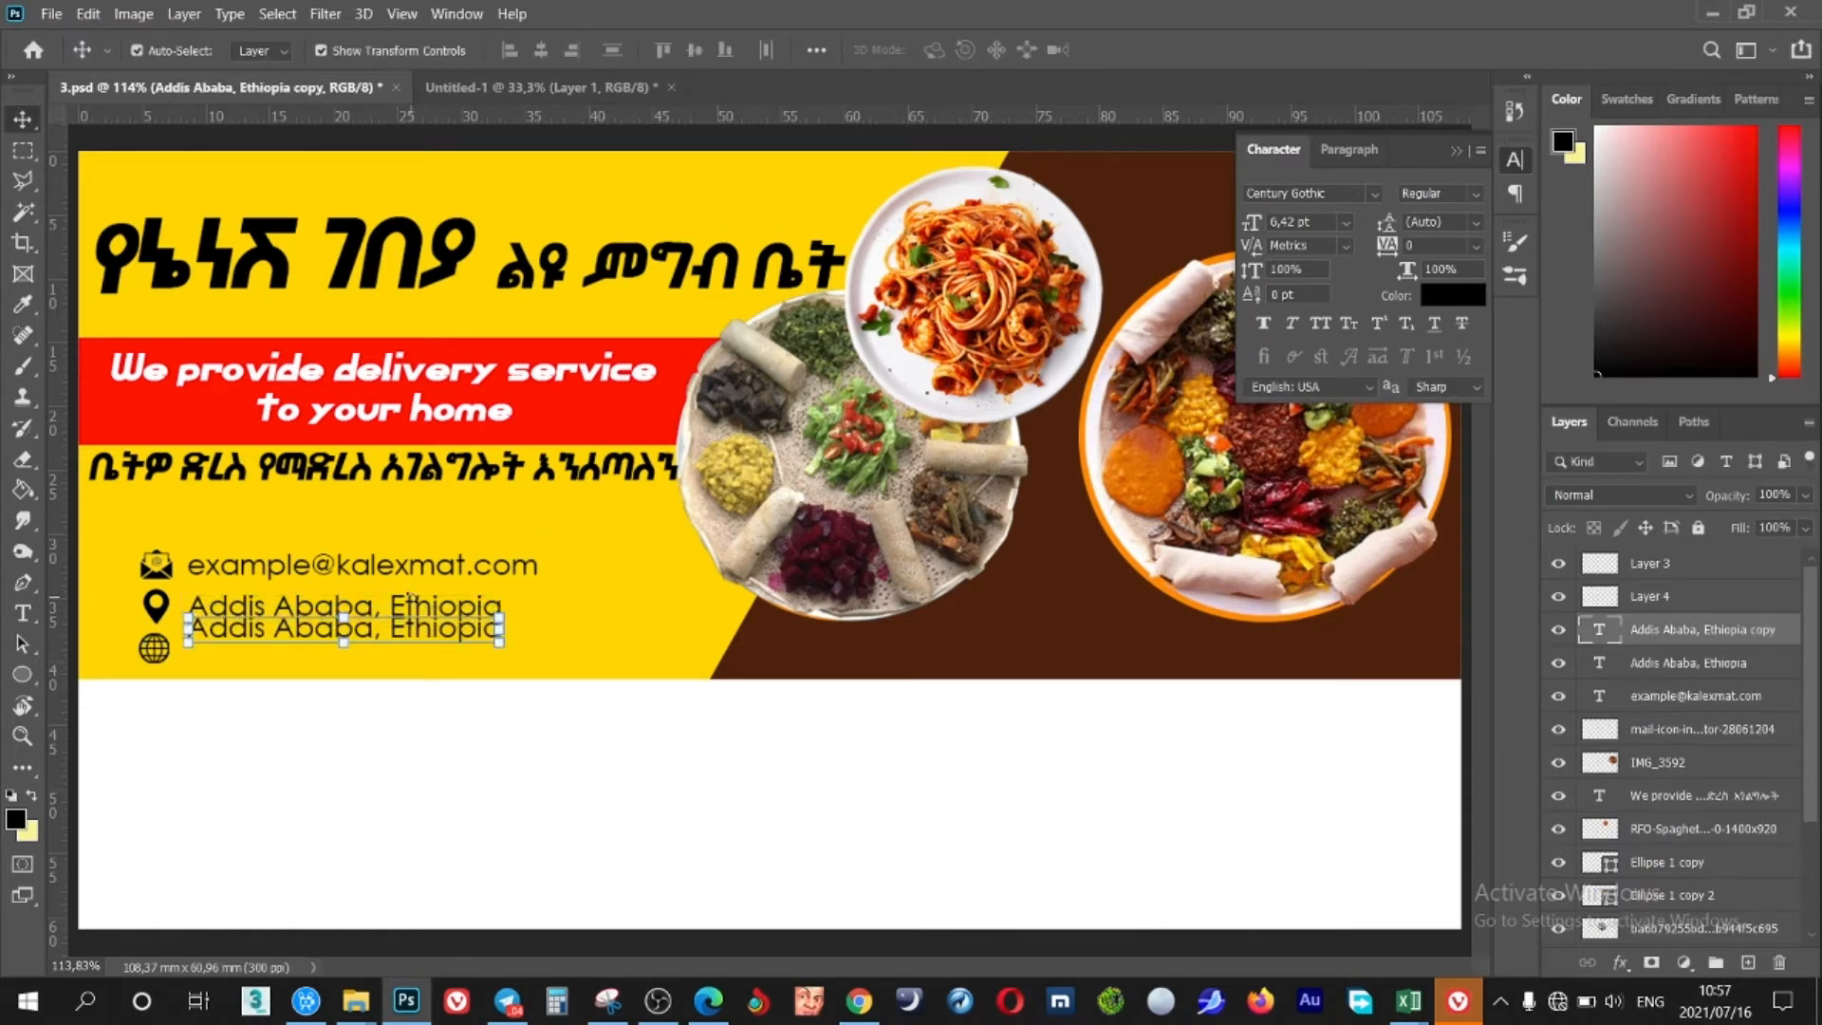
double_click(1597, 626)
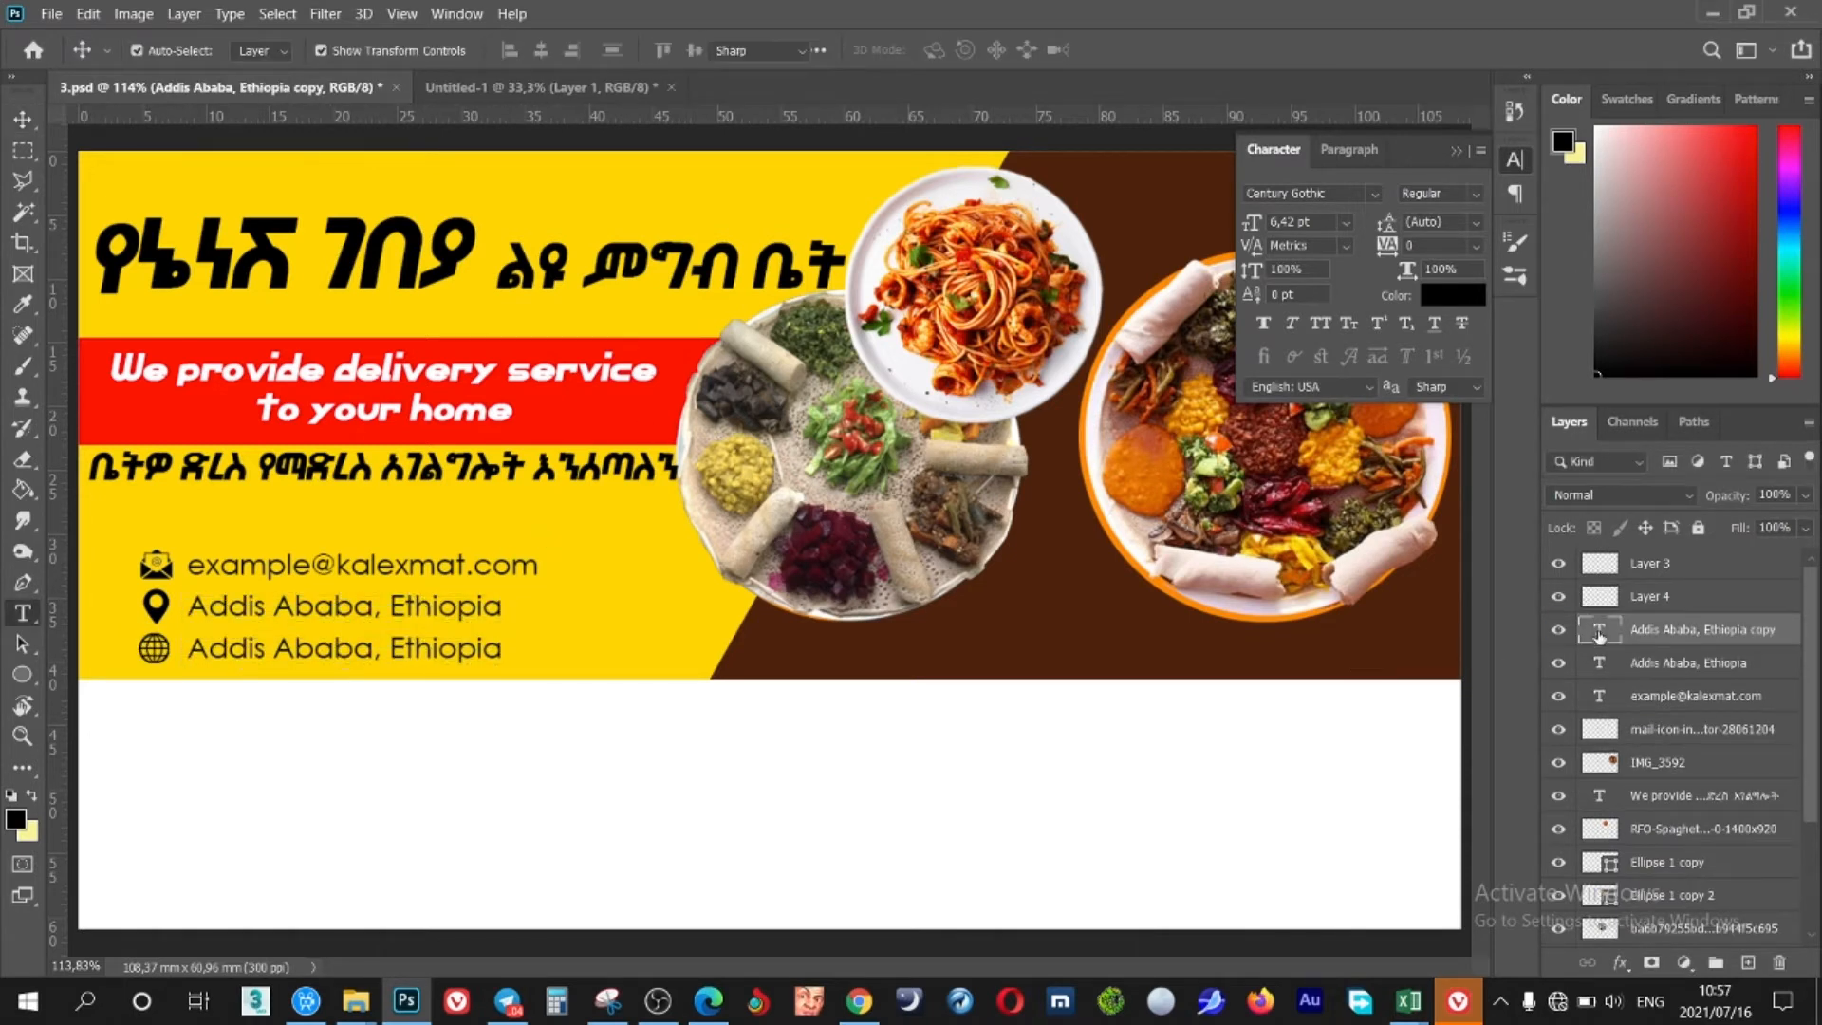
text(www)
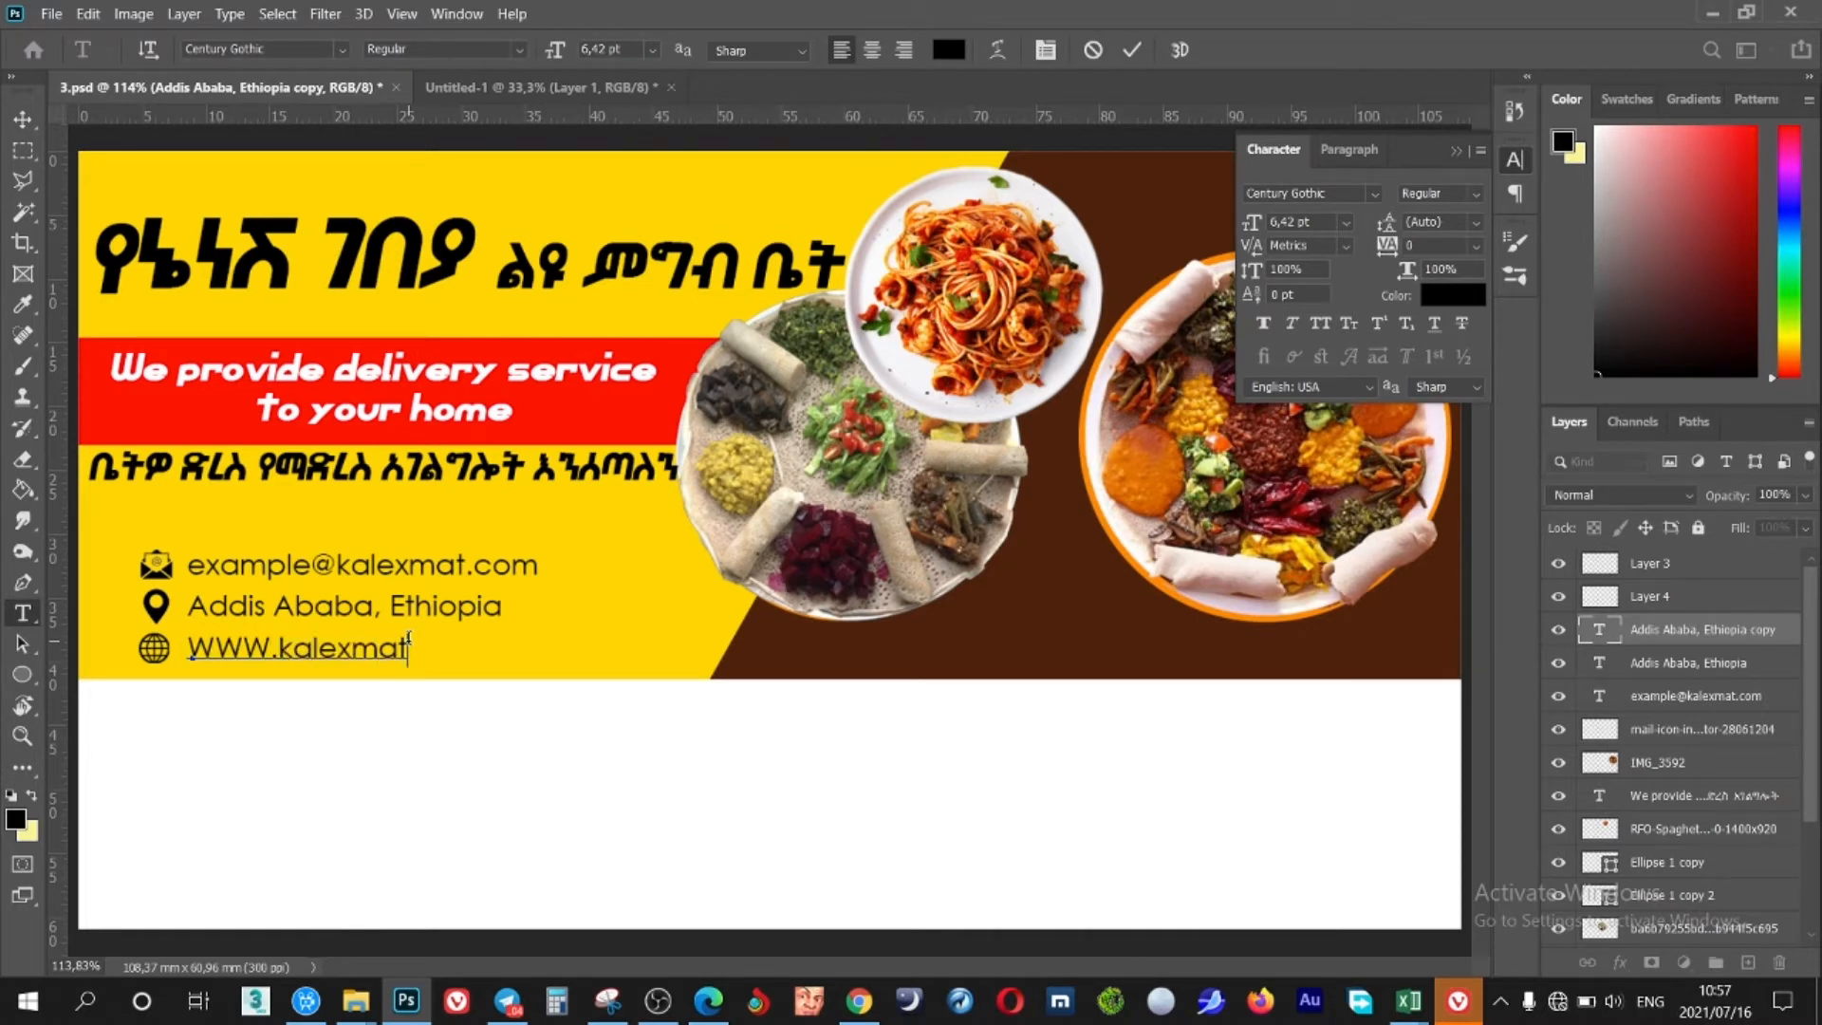
text(.kalexmat.com/example)
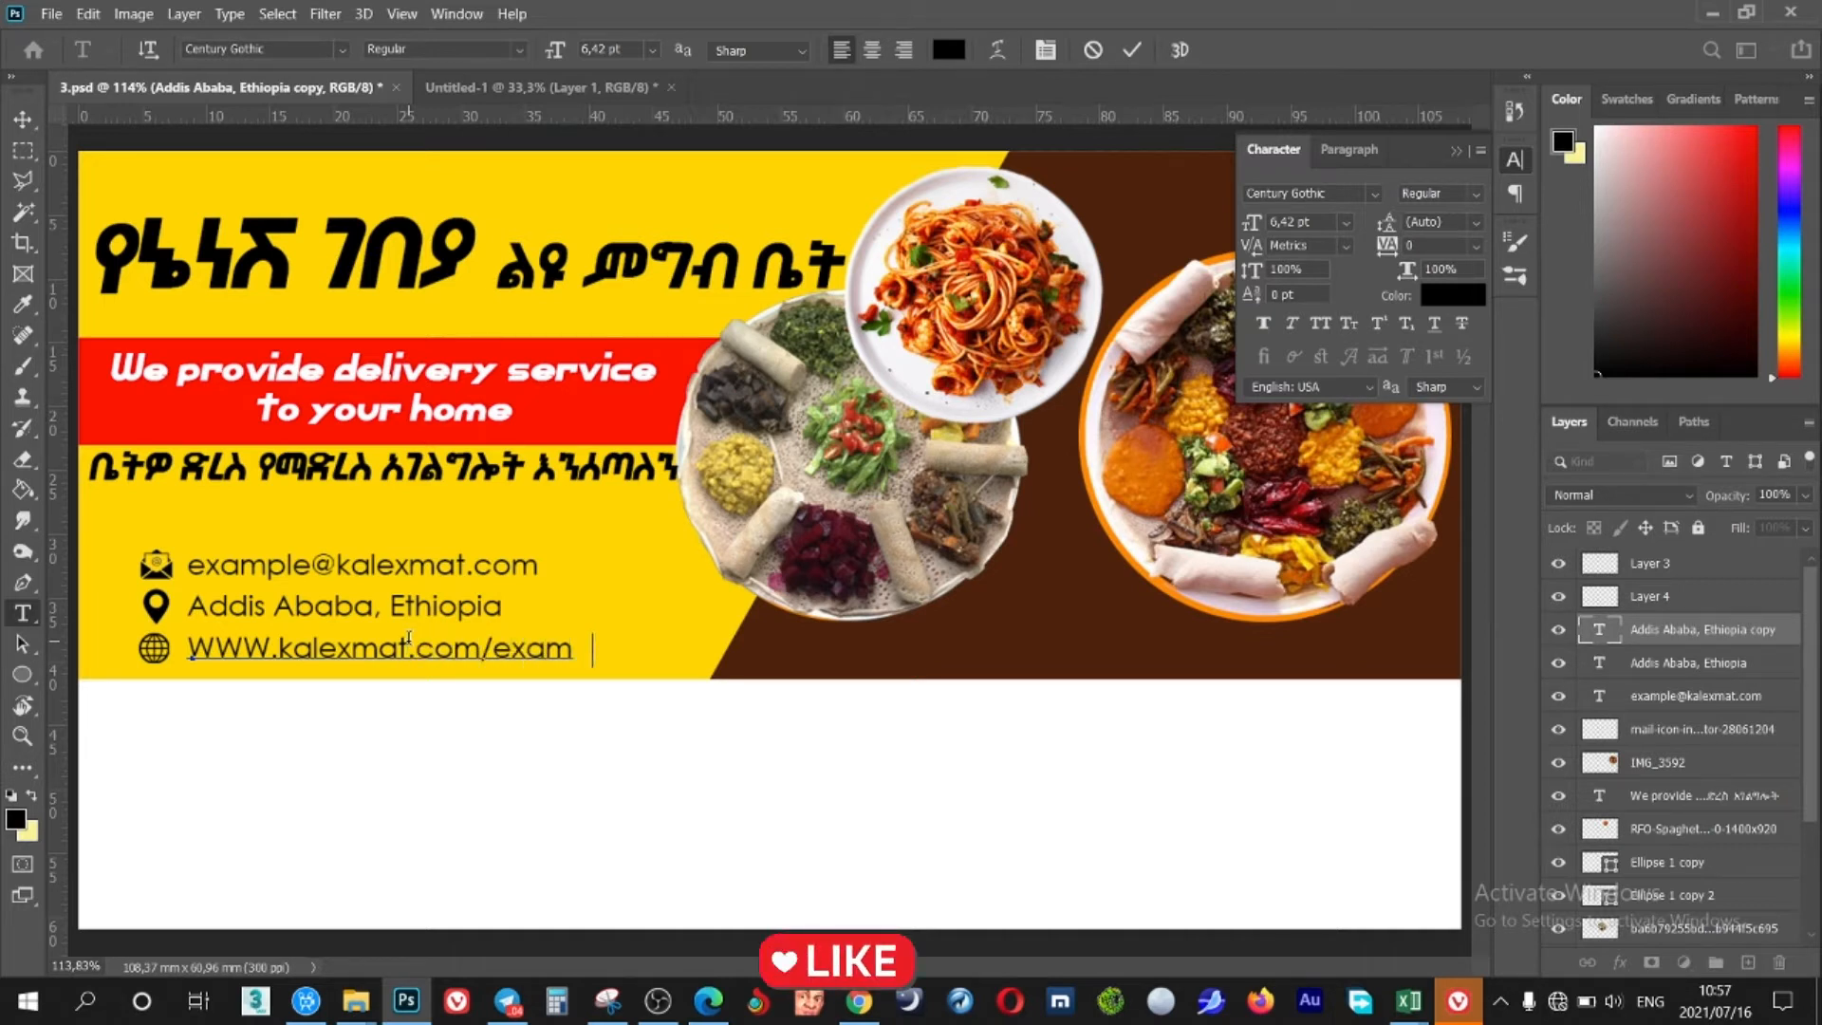
click(1137, 55)
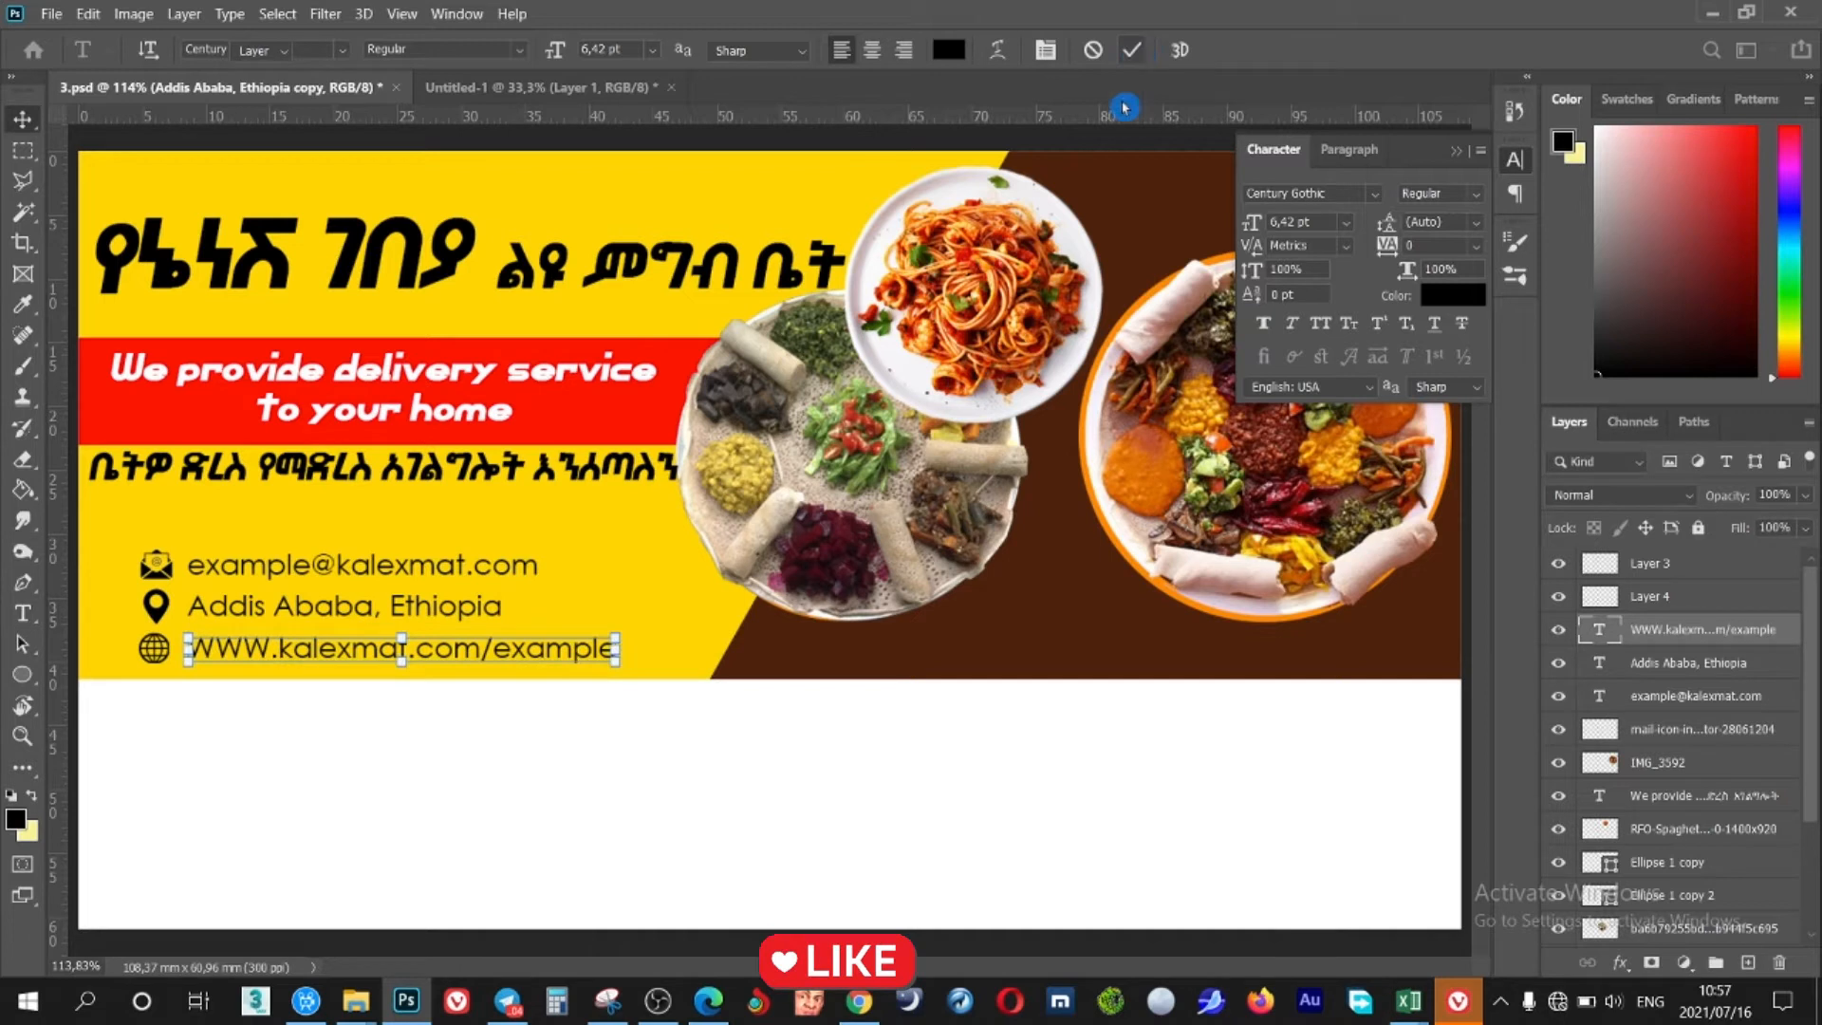
Duplicate the e-mail line above itself and replace its text with the phone number
key(v)
click(398, 568)
key(ctrl+j)
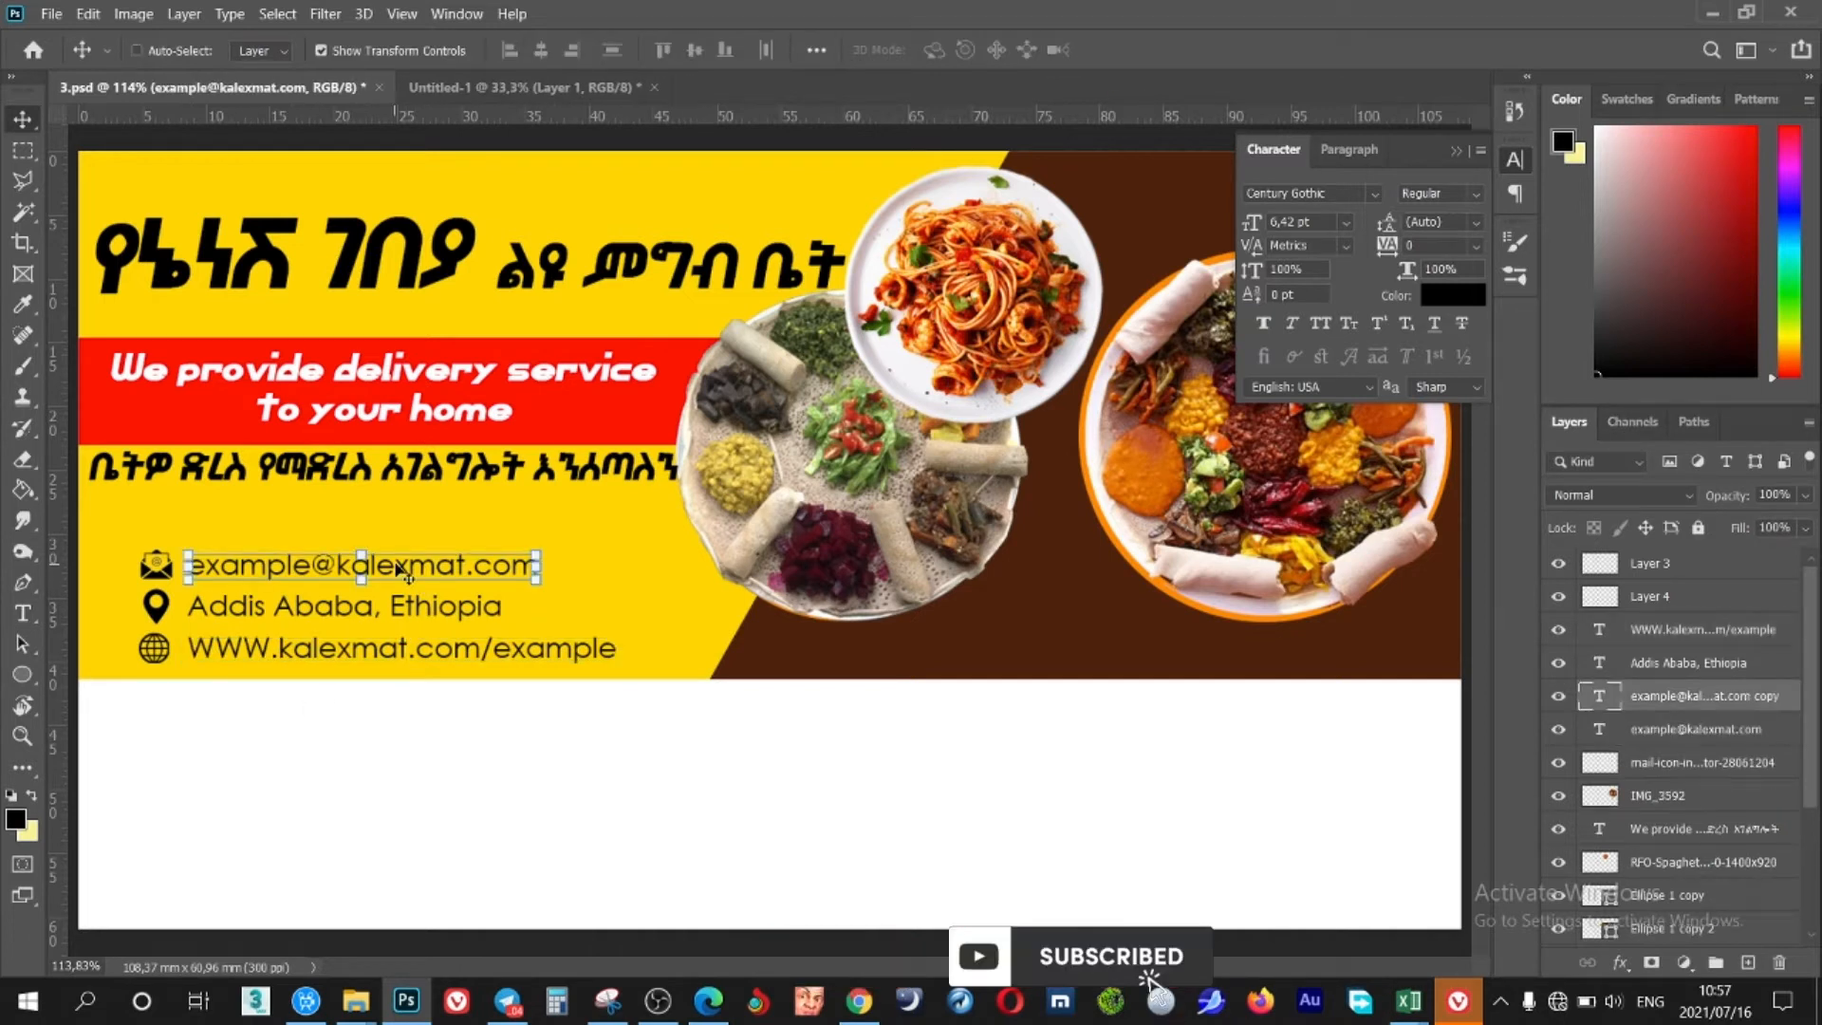
key(shift+Up)
key(shift+Up)
key(shift+Up)
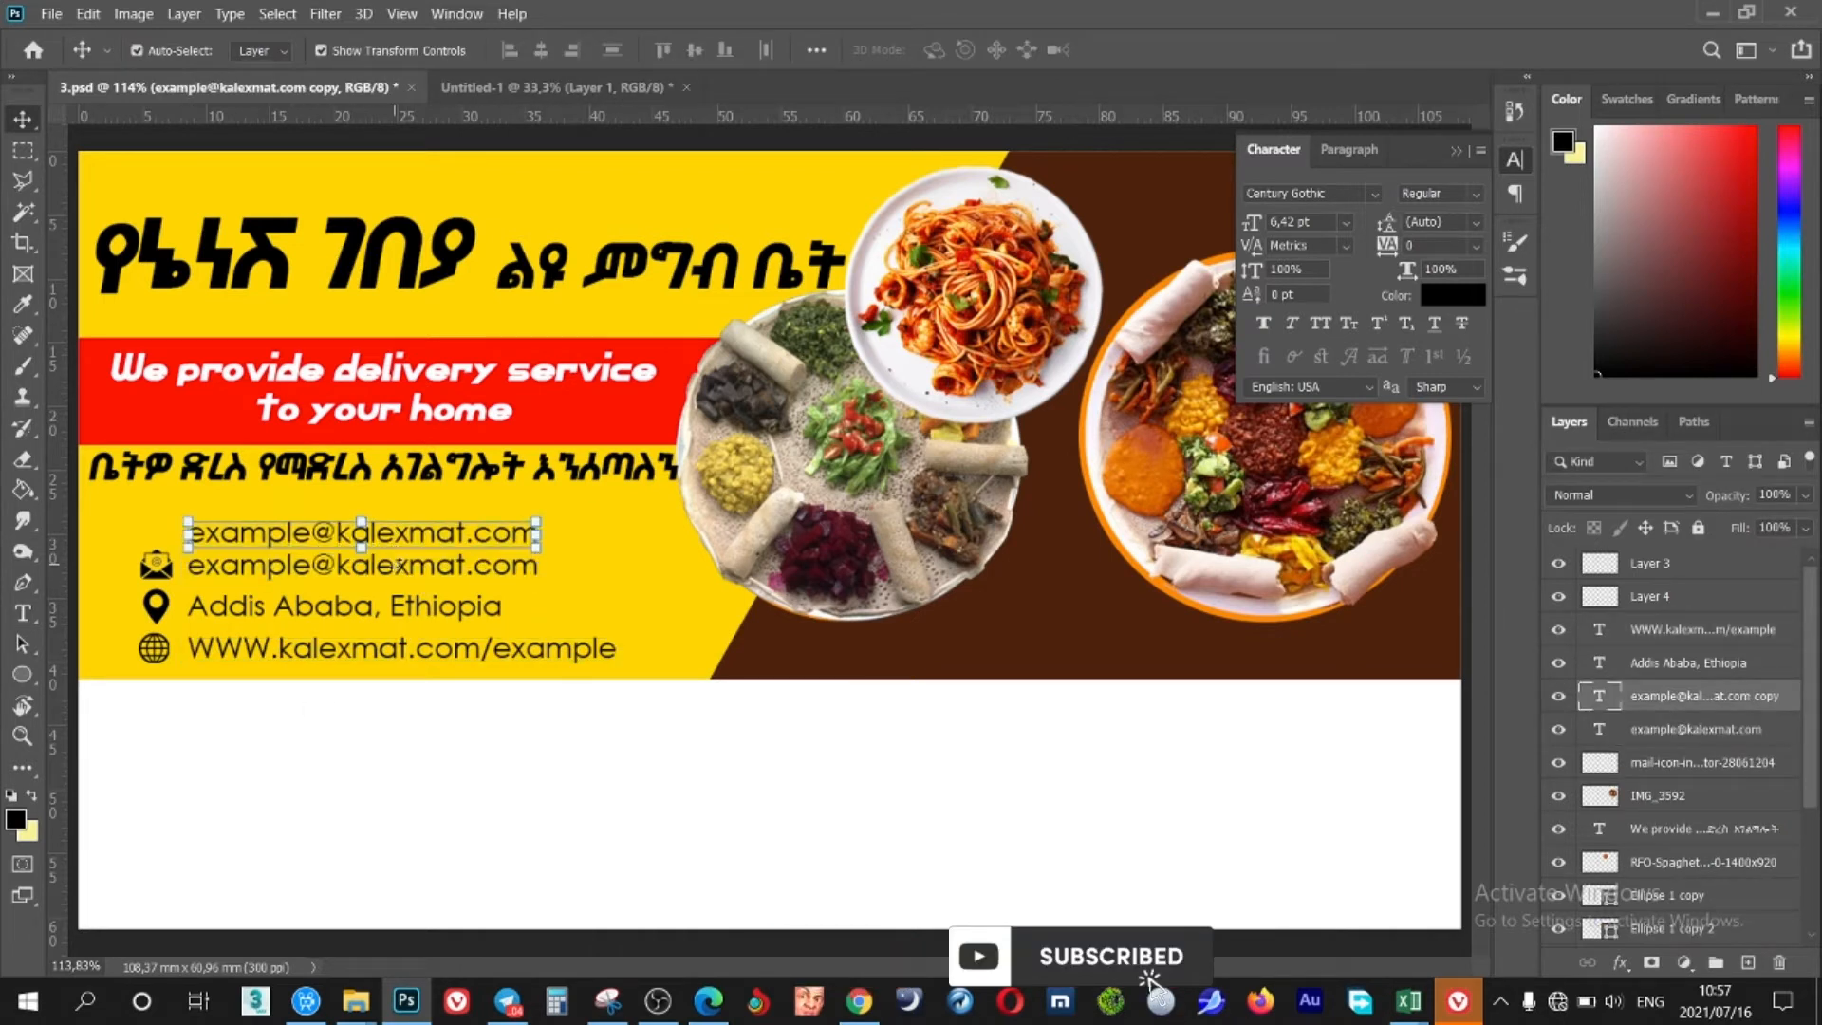
key(Up)
key(Up)
key(Up)
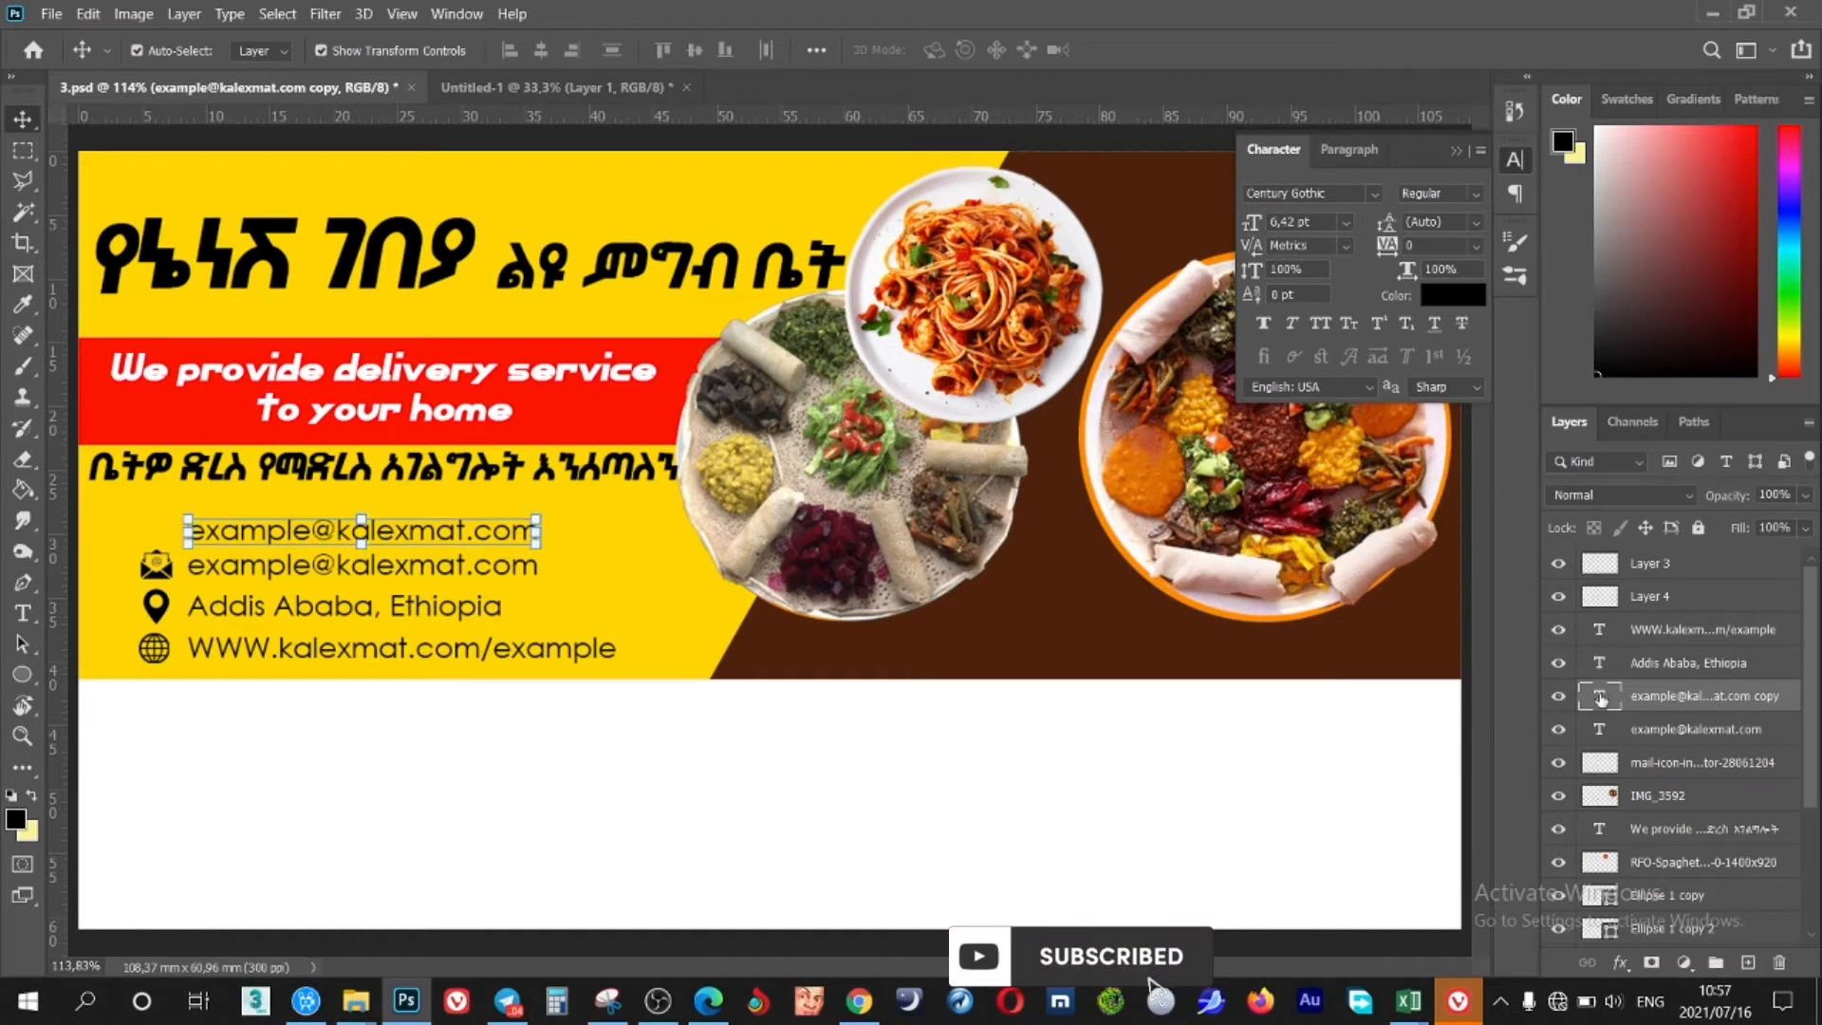
double_click(446, 531)
key(BackSpace)
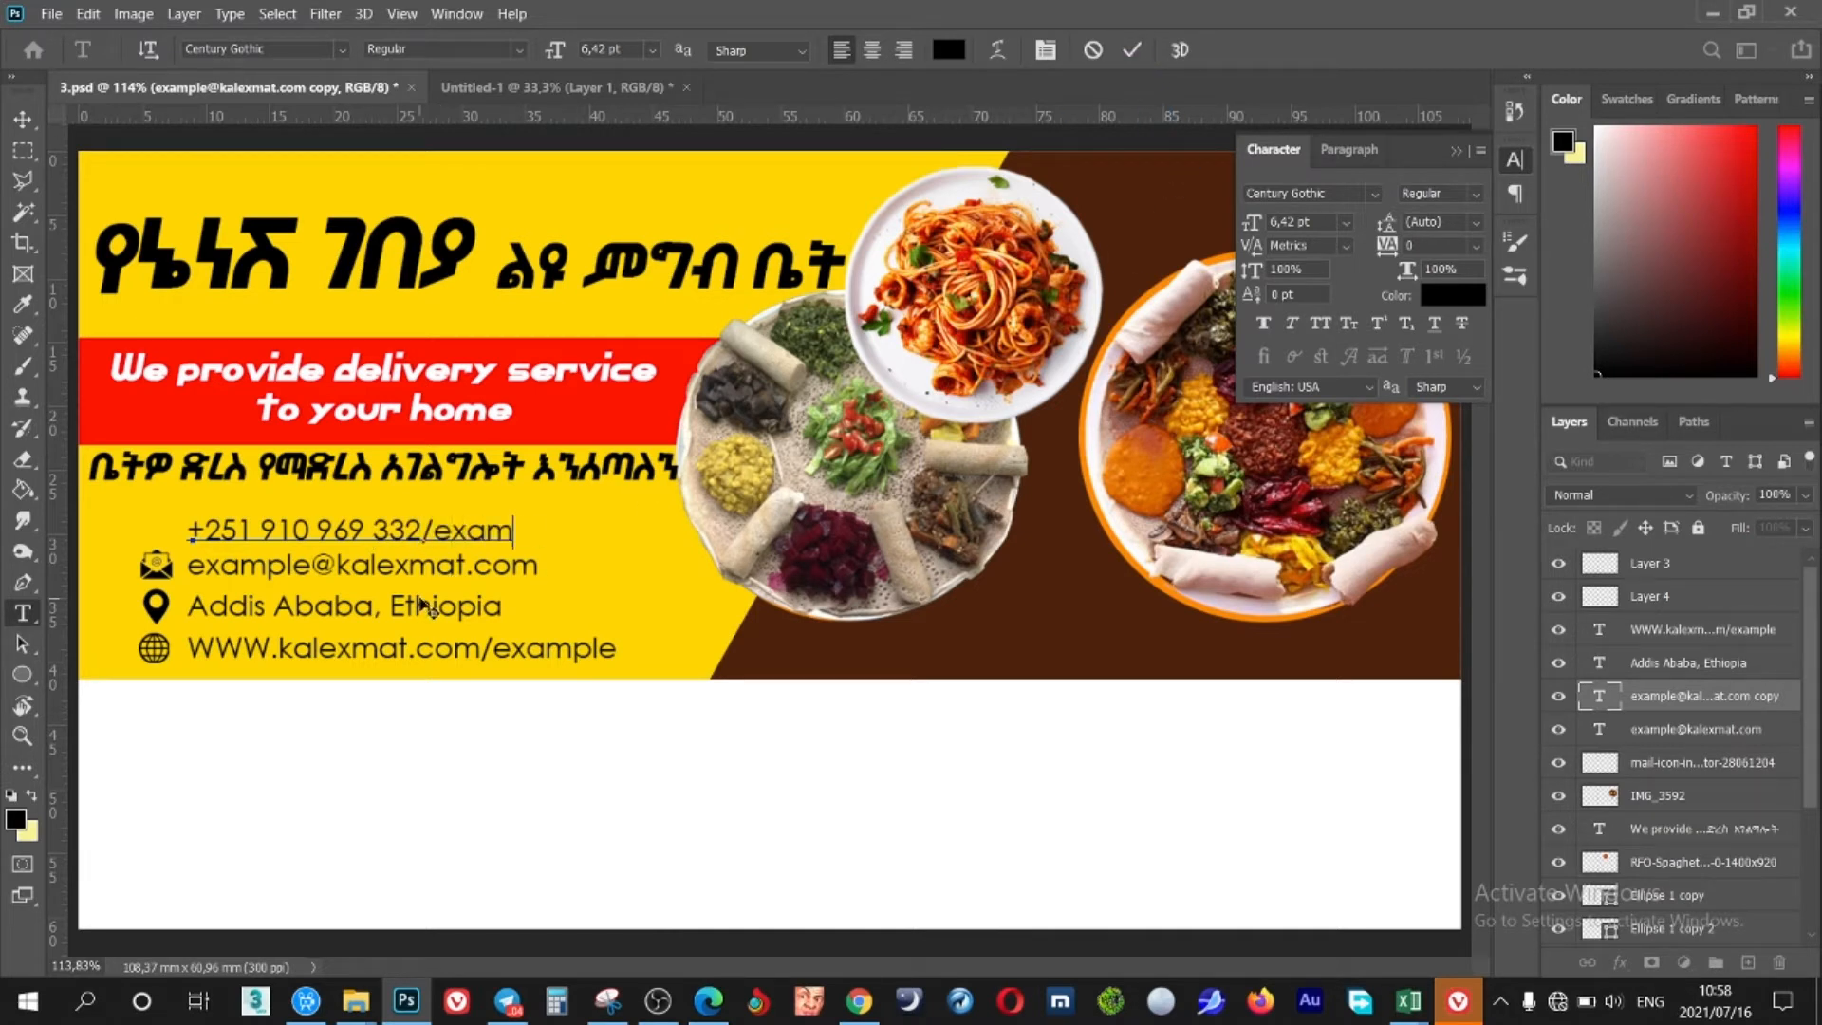
click(1132, 50)
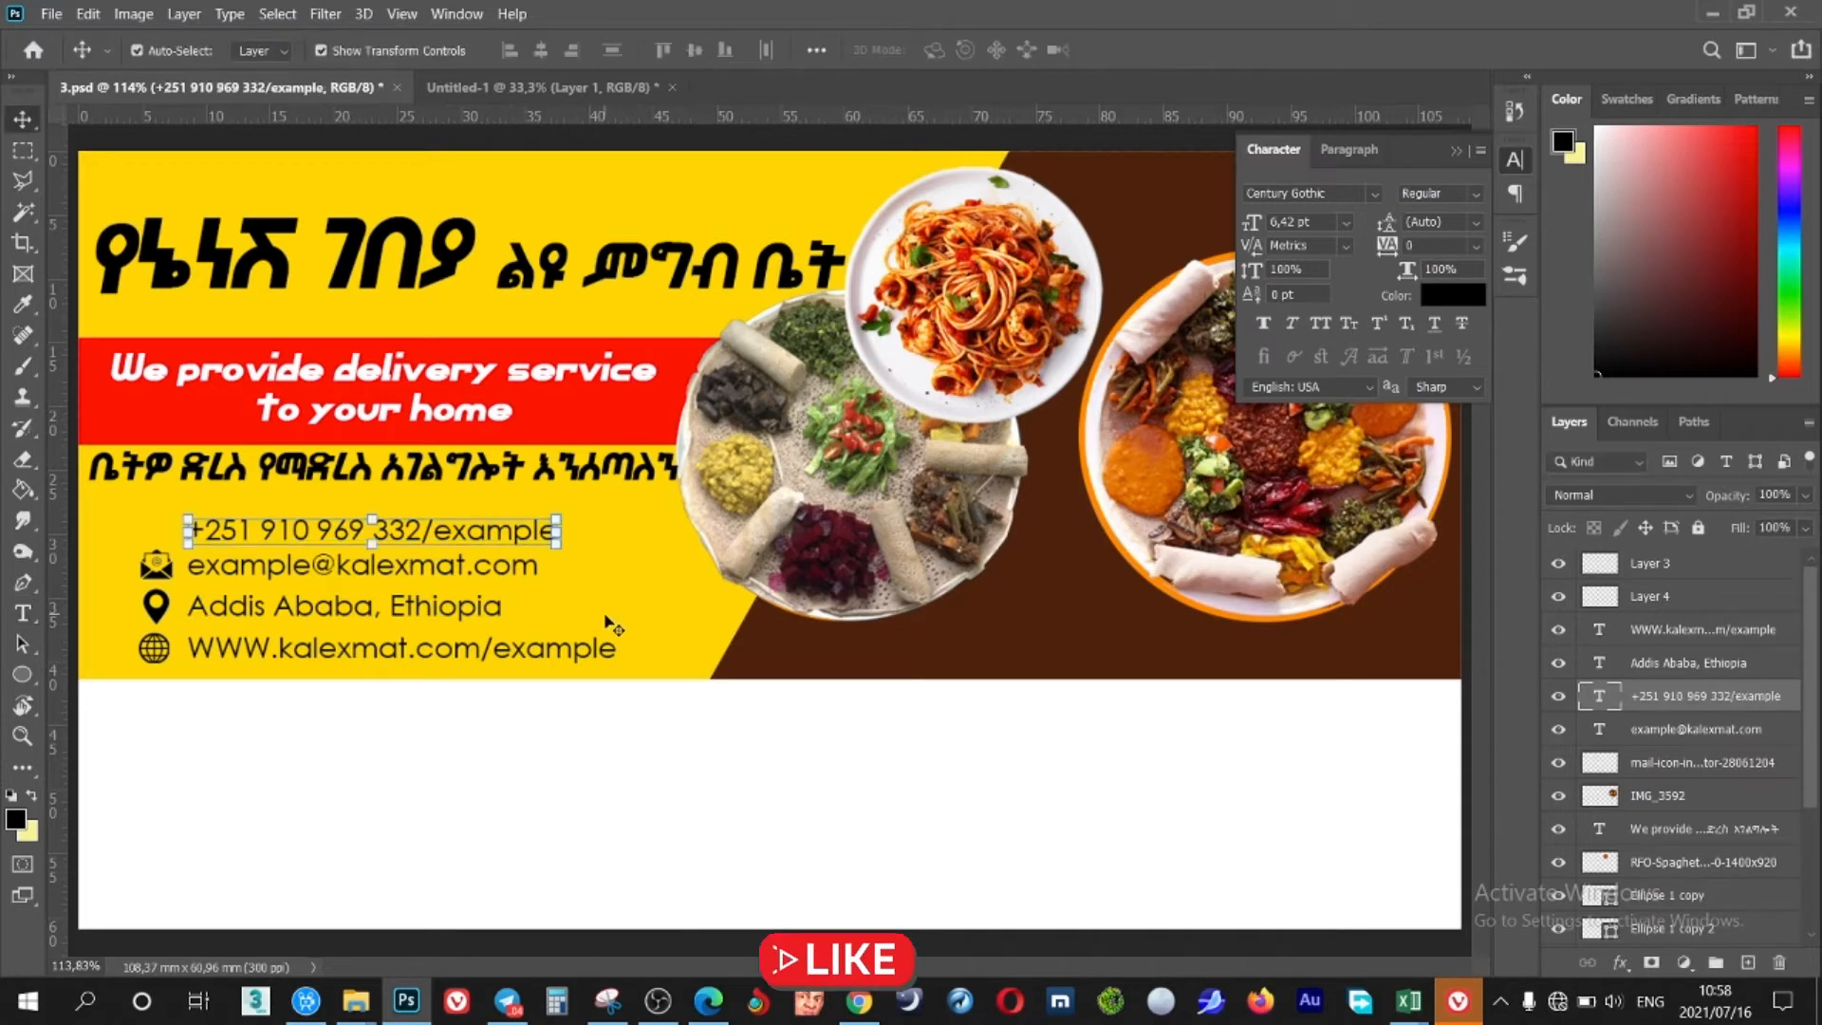
Bring the IMG_0012 vegetable photo into the banner and resize it behind the plates
click(1113, 636)
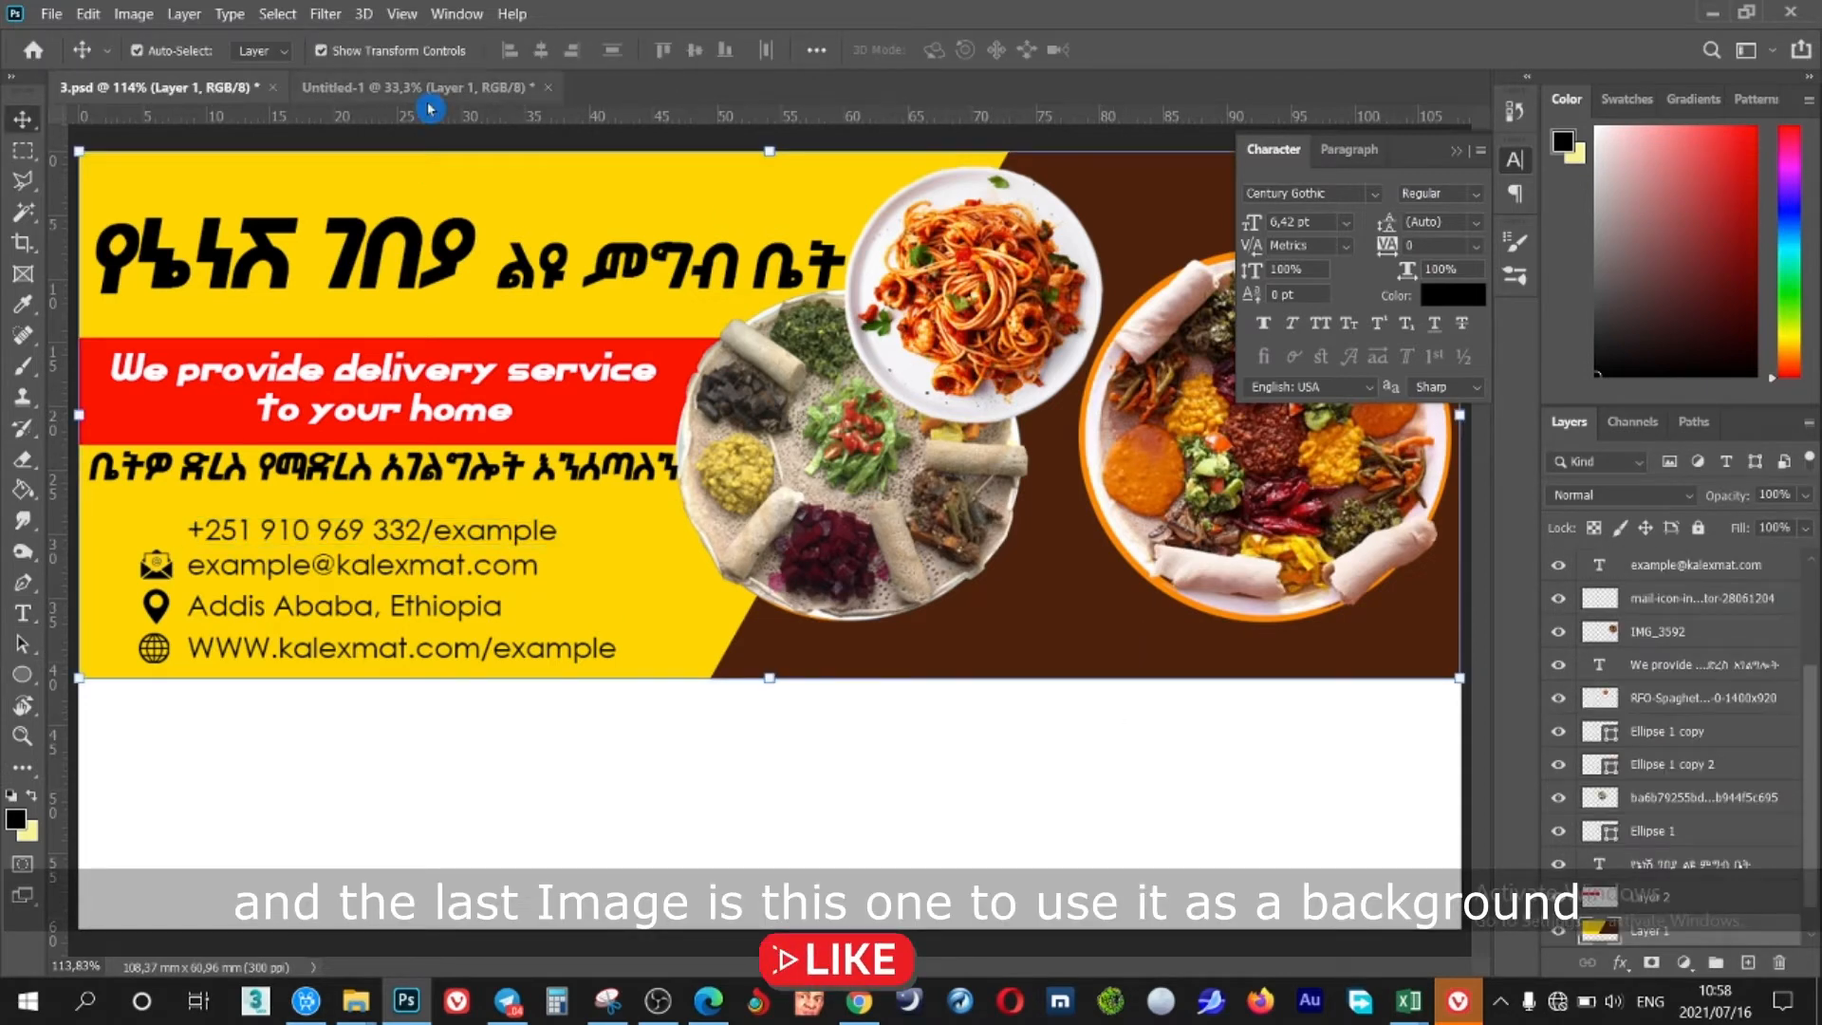
click(455, 87)
drag(1022, 818, 814, 587)
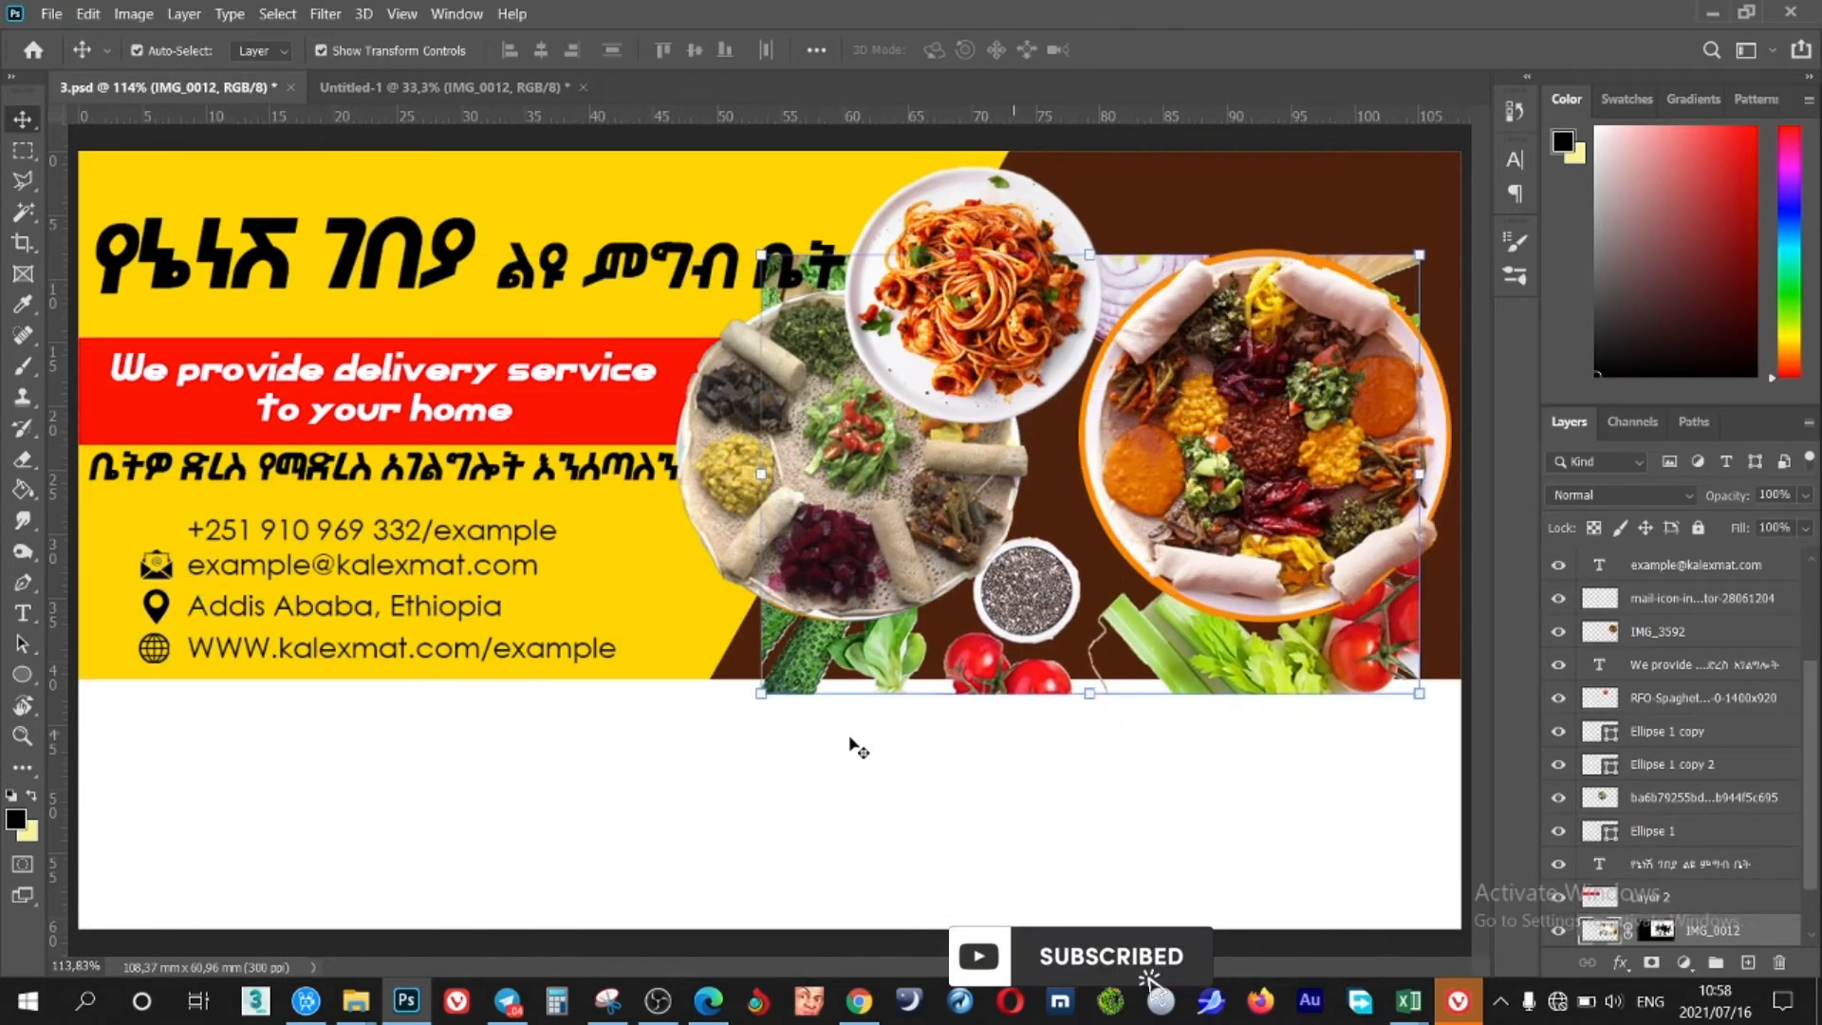
drag(761, 694, 464, 774)
drag(1200, 738, 1330, 607)
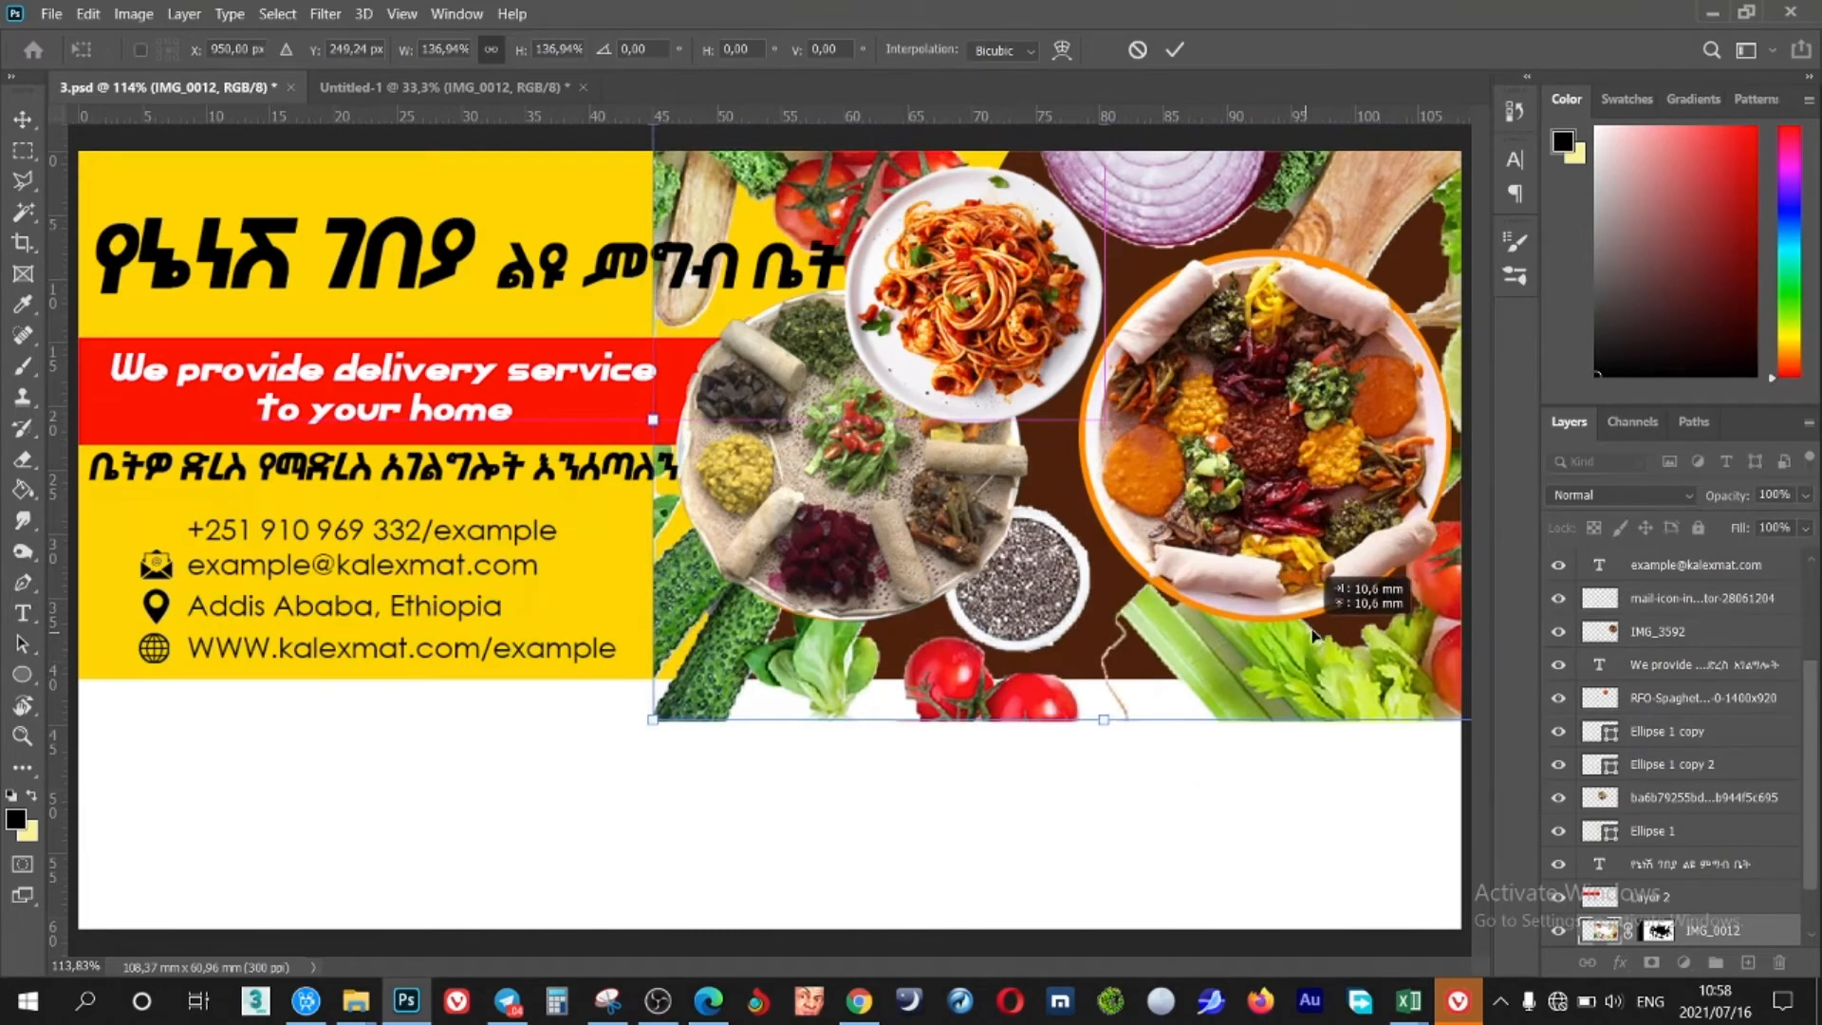
drag(657, 719, 821, 698)
mouse_move(1030, 626)
mouse_down()
mouse_move(1017, 718)
mouse_move(1020, 654)
mouse_up()
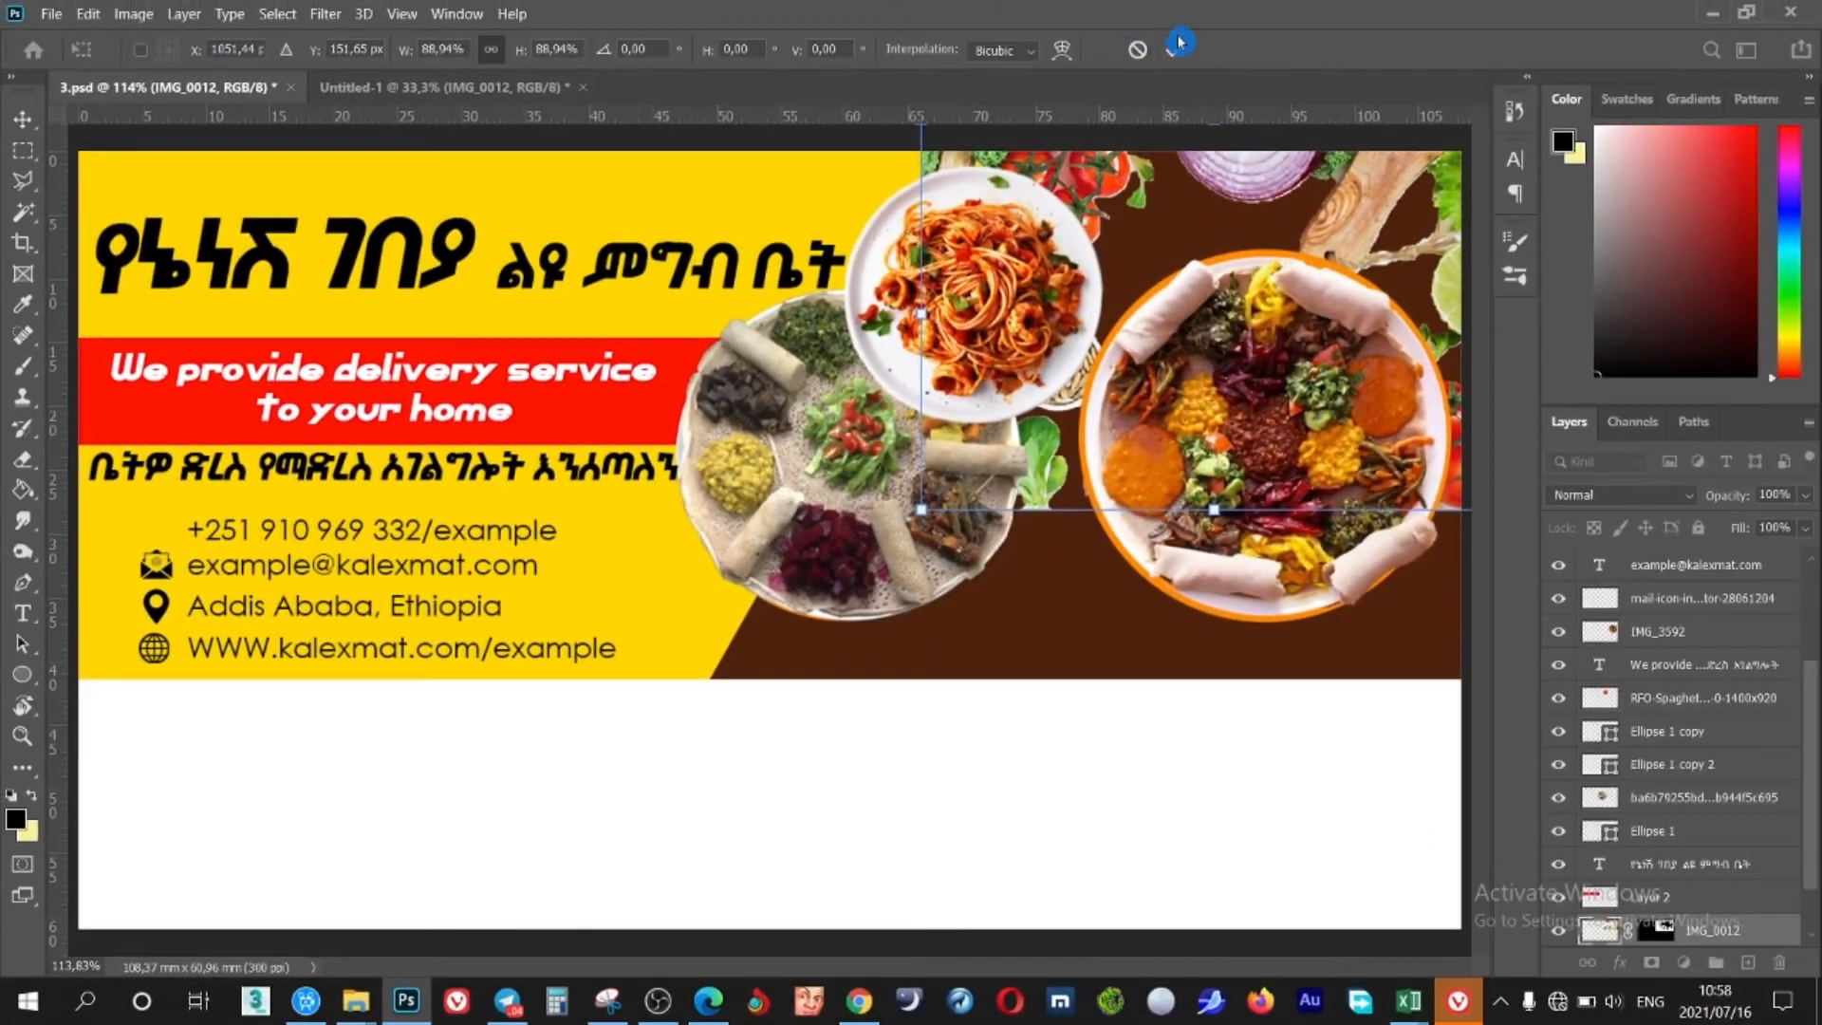
click(1176, 45)
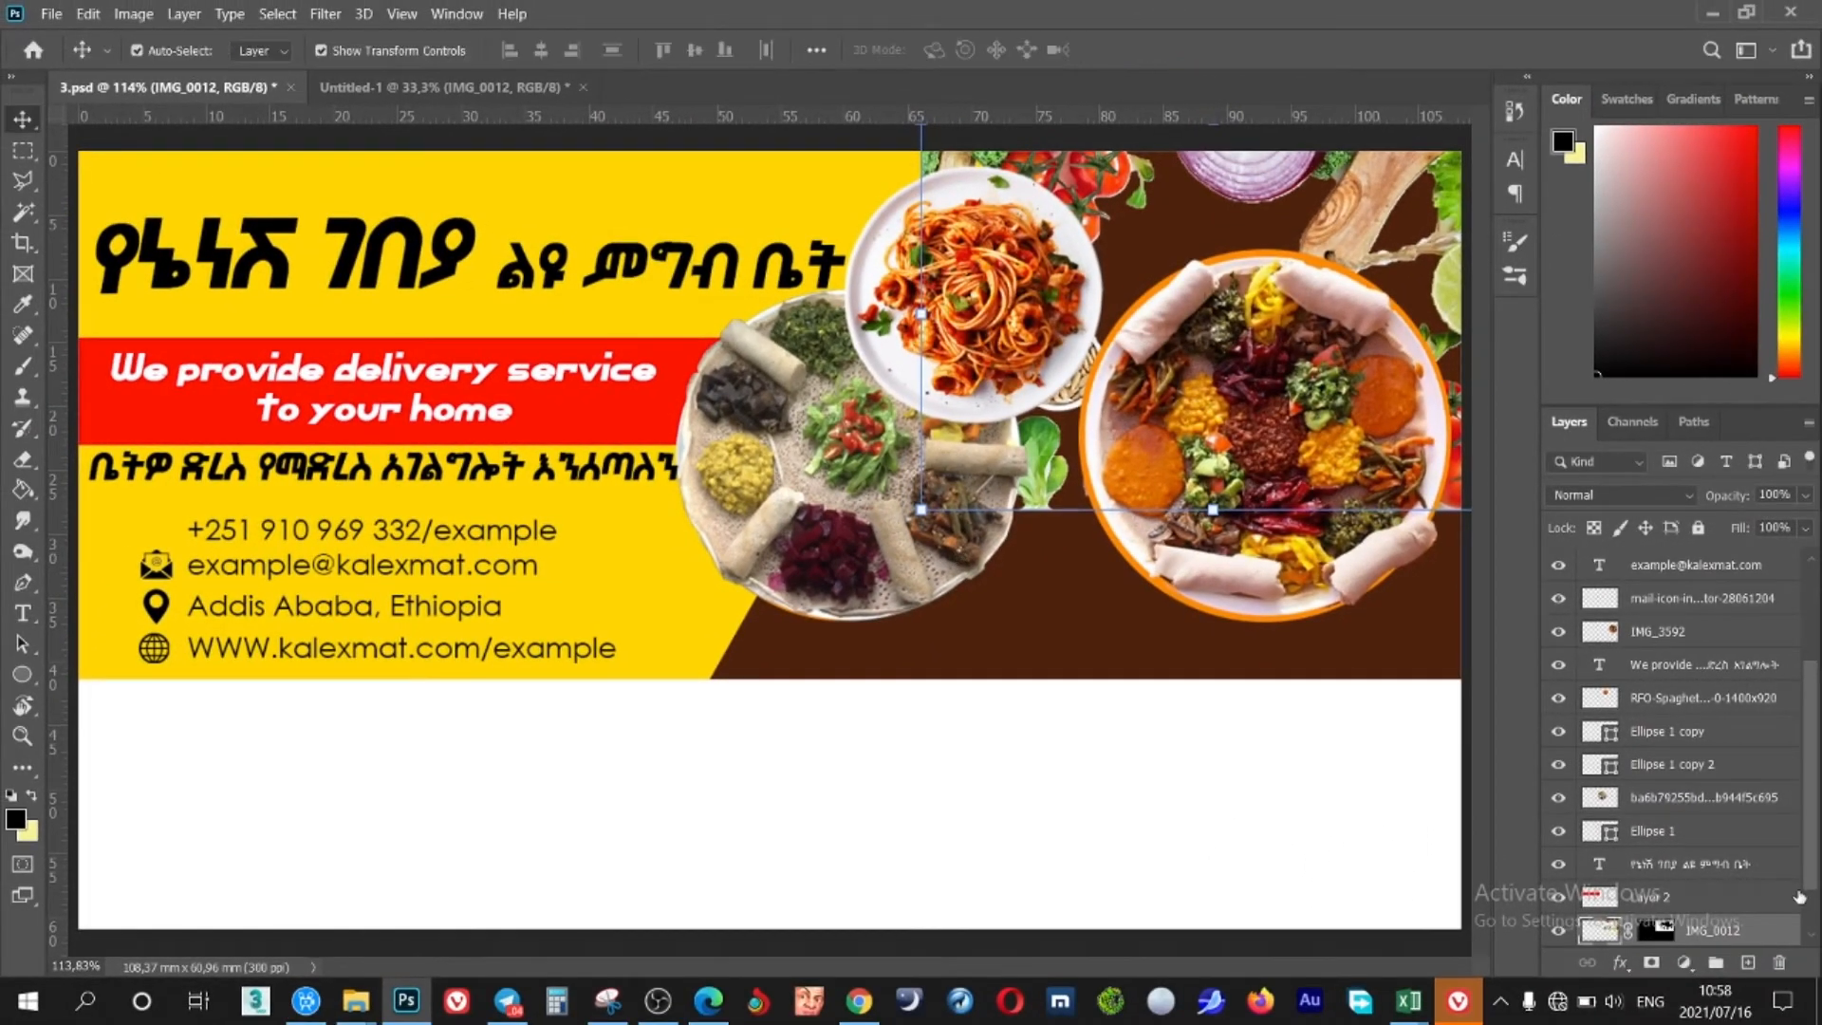
Duplicate the vegetable photo layer, move the copy down, then delete it
click(1658, 930)
key(b)
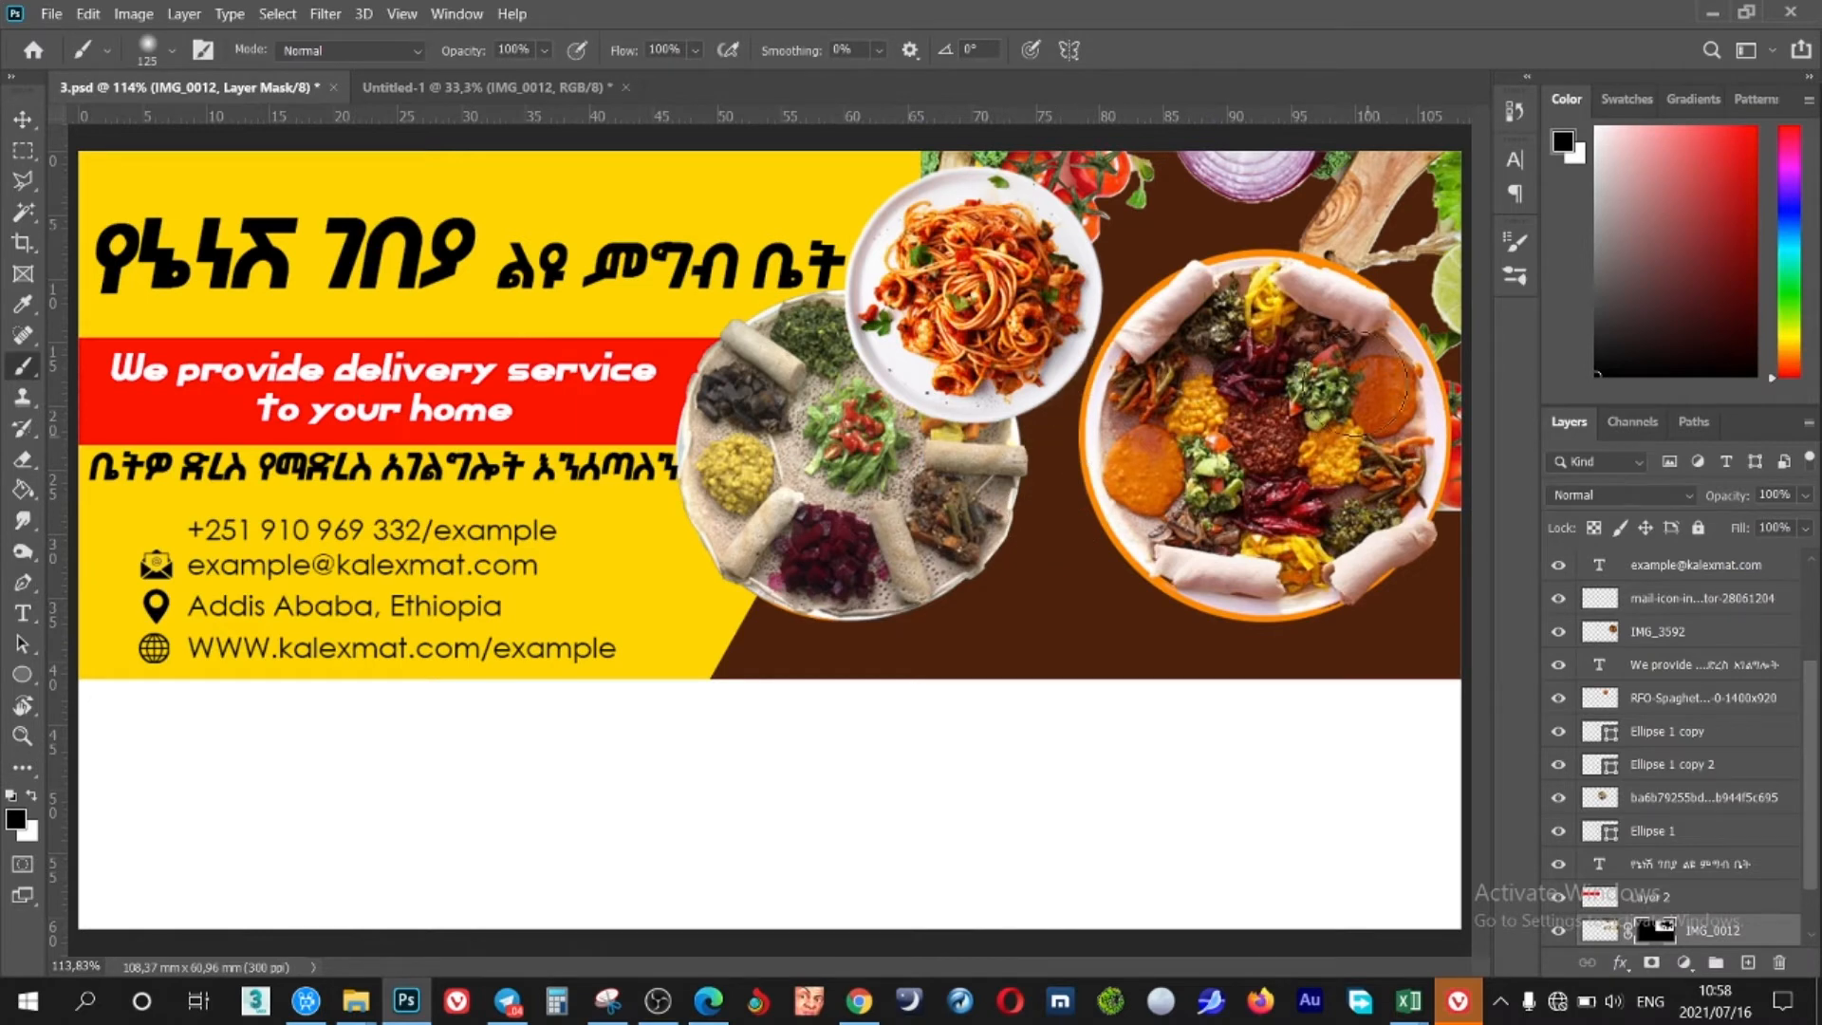
key(v)
key(ctrl+j)
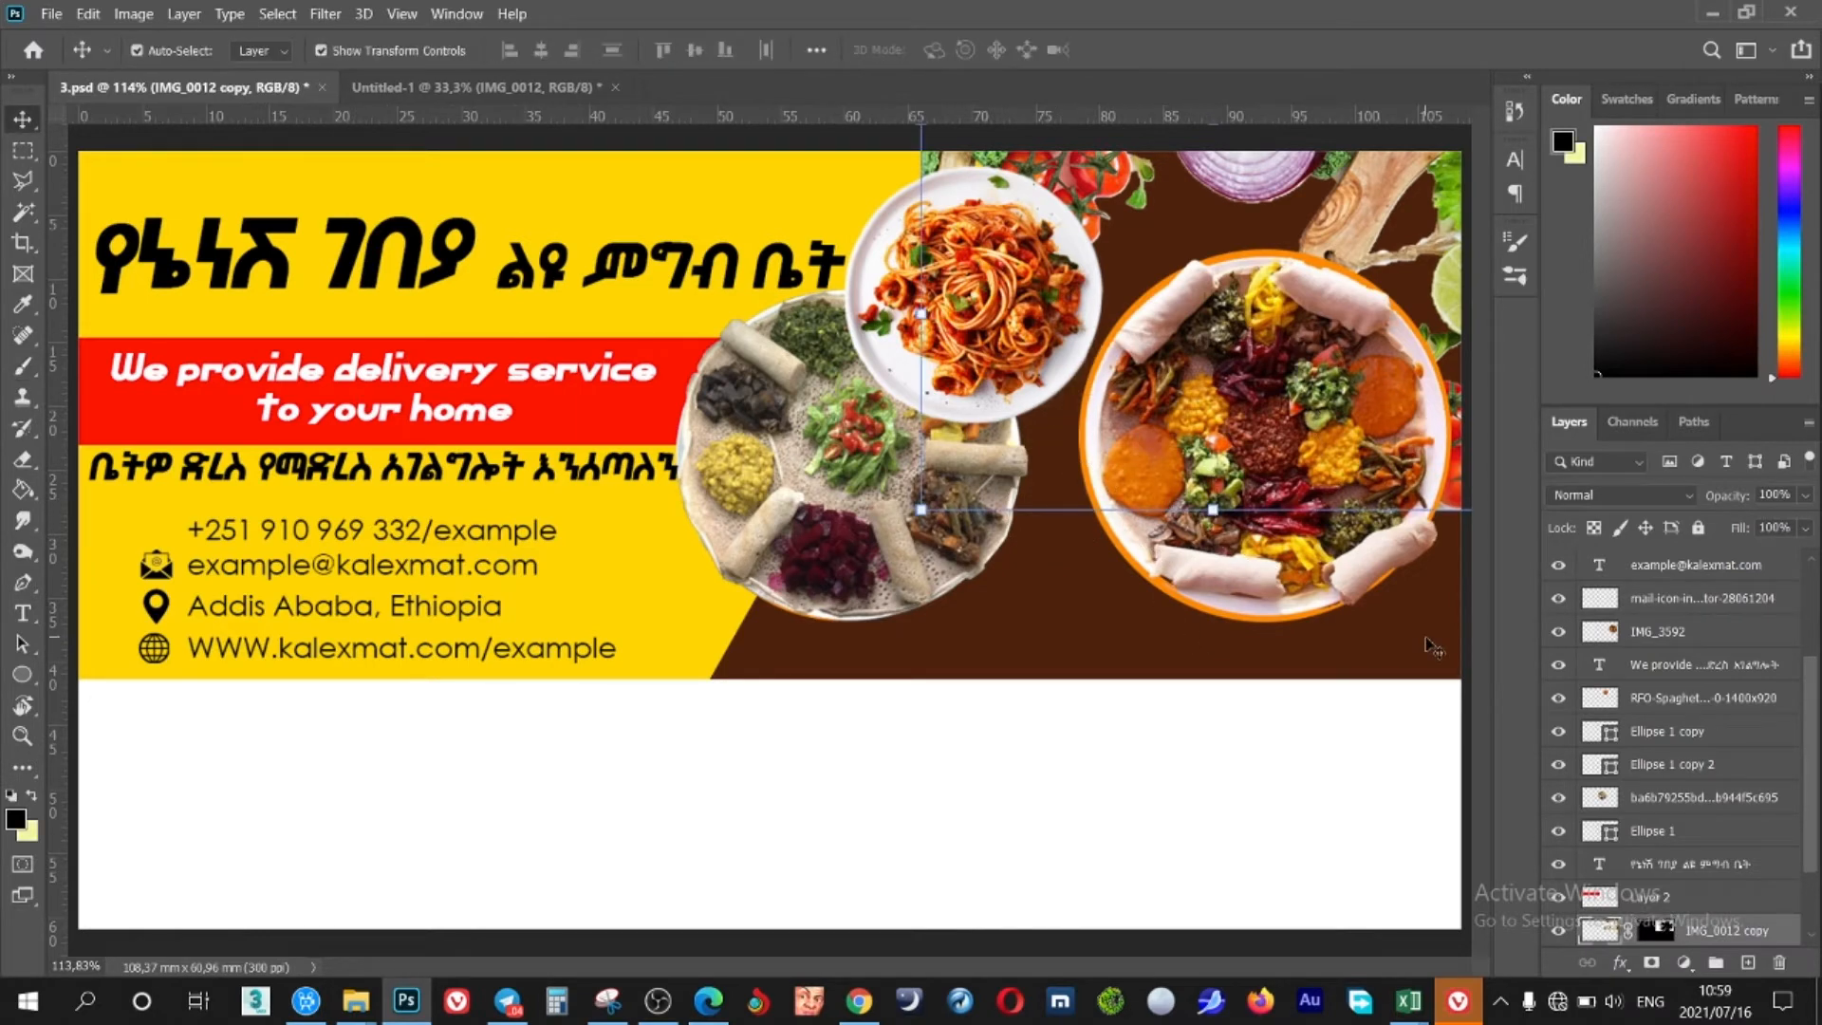
drag(1151, 176, 838, 491)
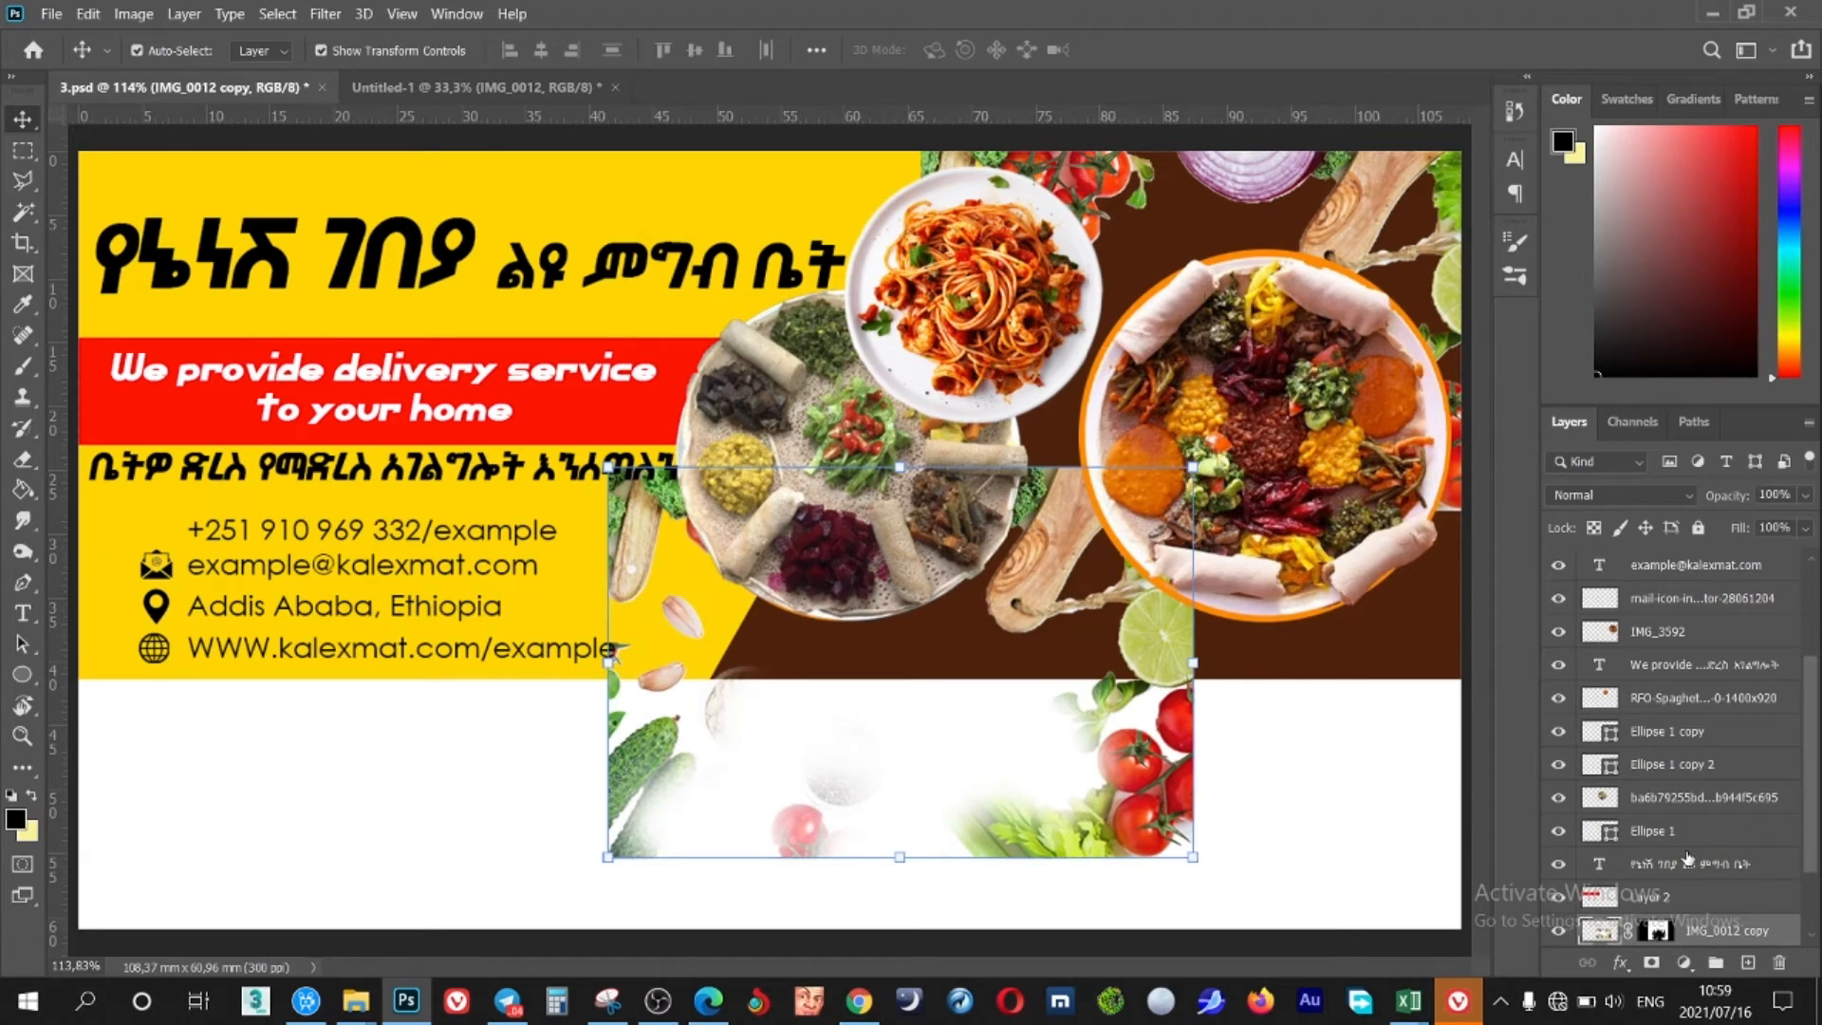
click(1658, 932)
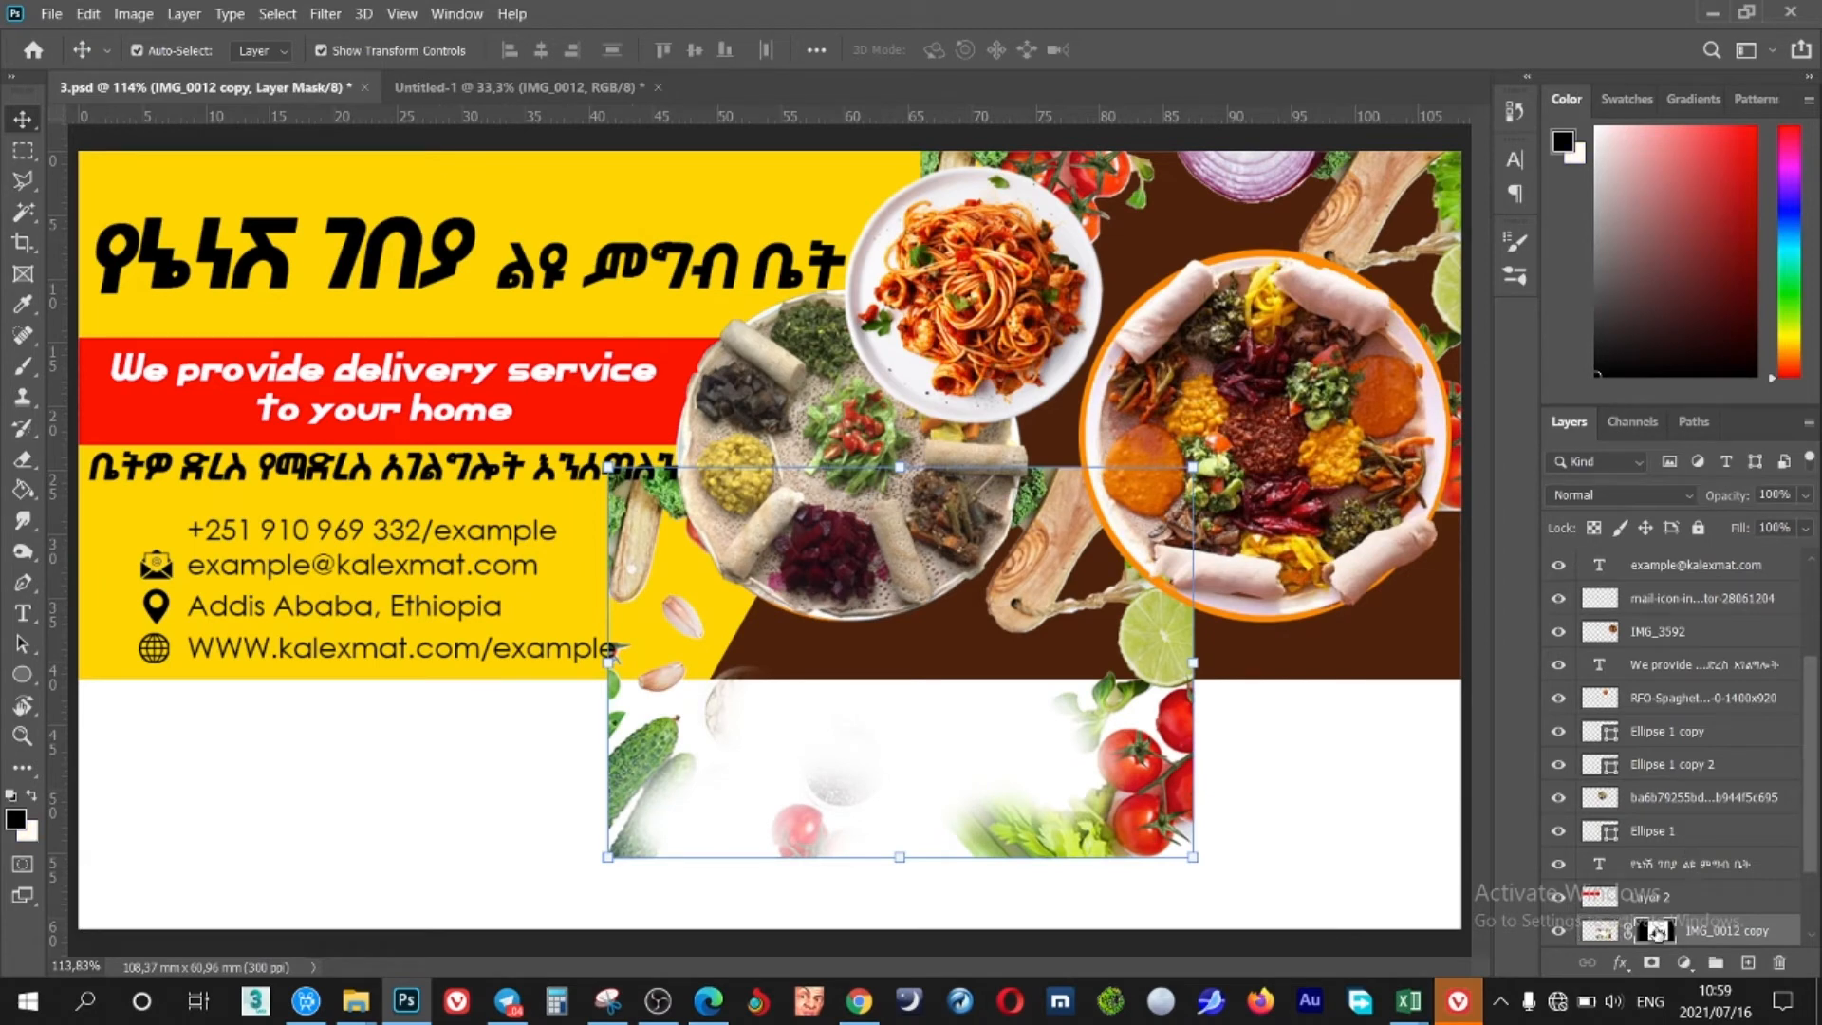
key(Delete)
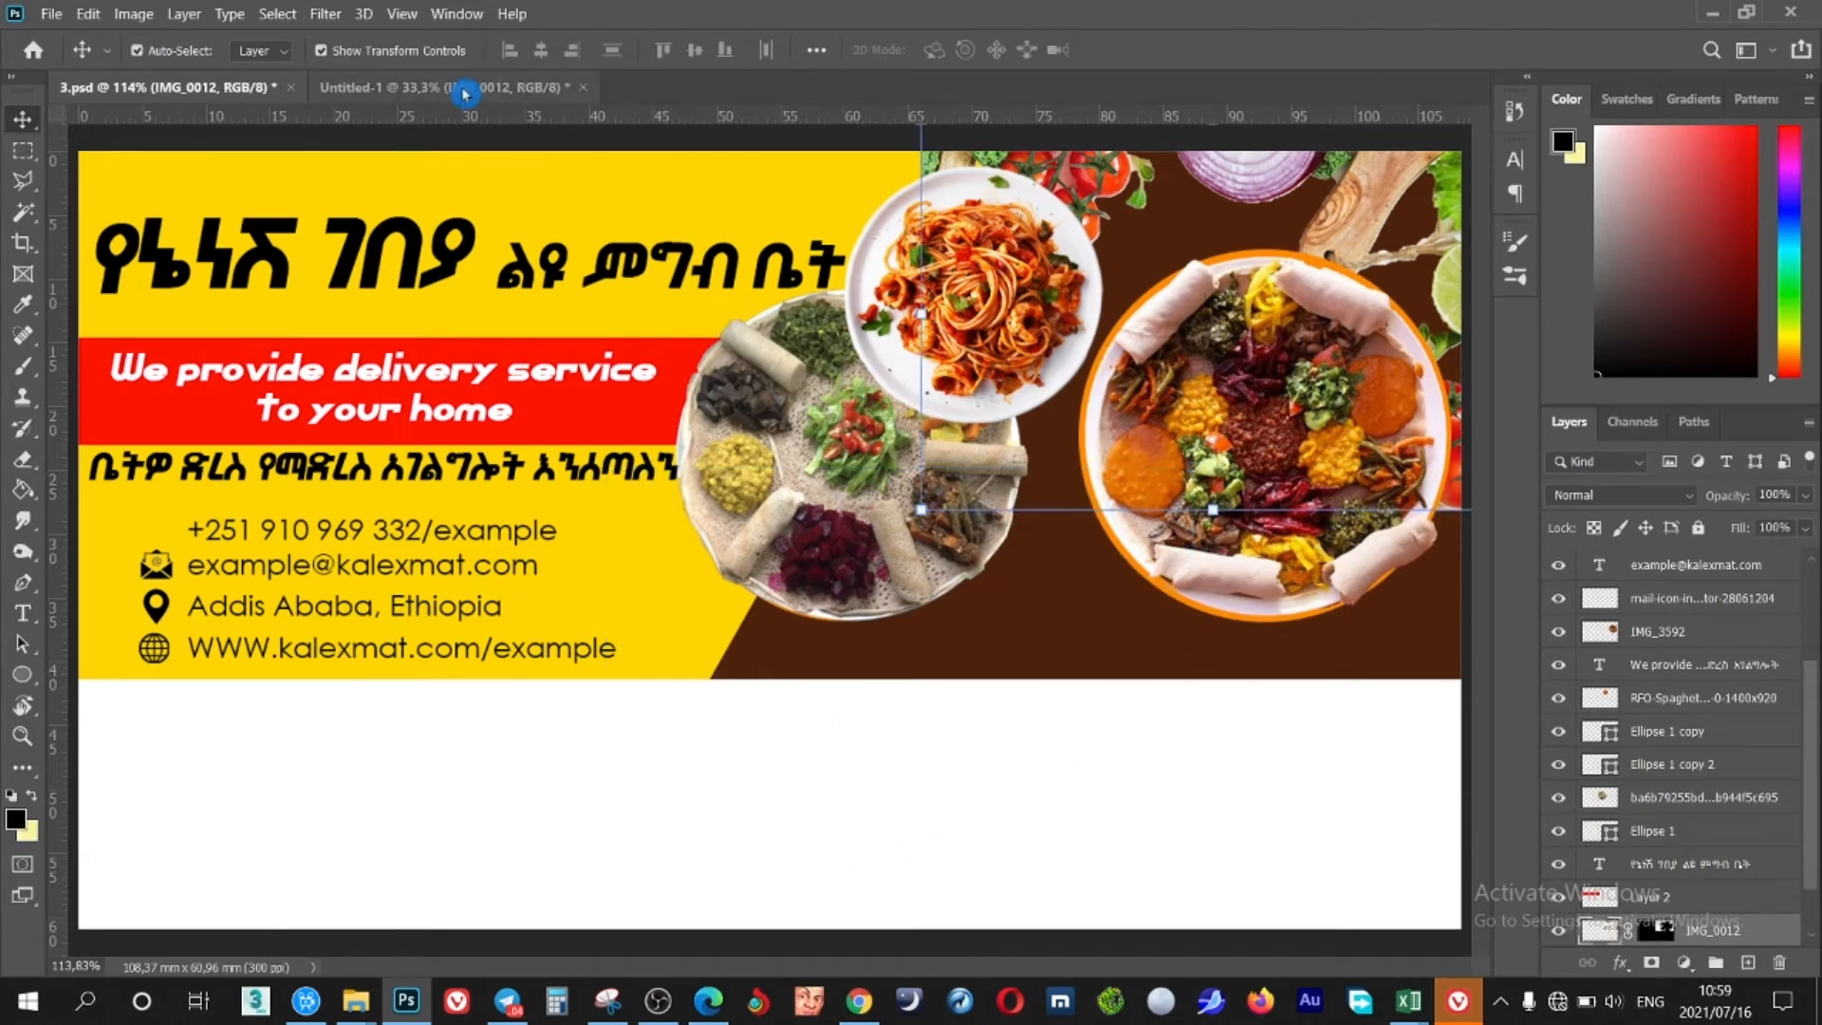
Import the vegetable photo again and enlarge it to about 114% over the brown side
click(464, 89)
drag(1014, 750, 1143, 607)
drag(1378, 677, 1469, 740)
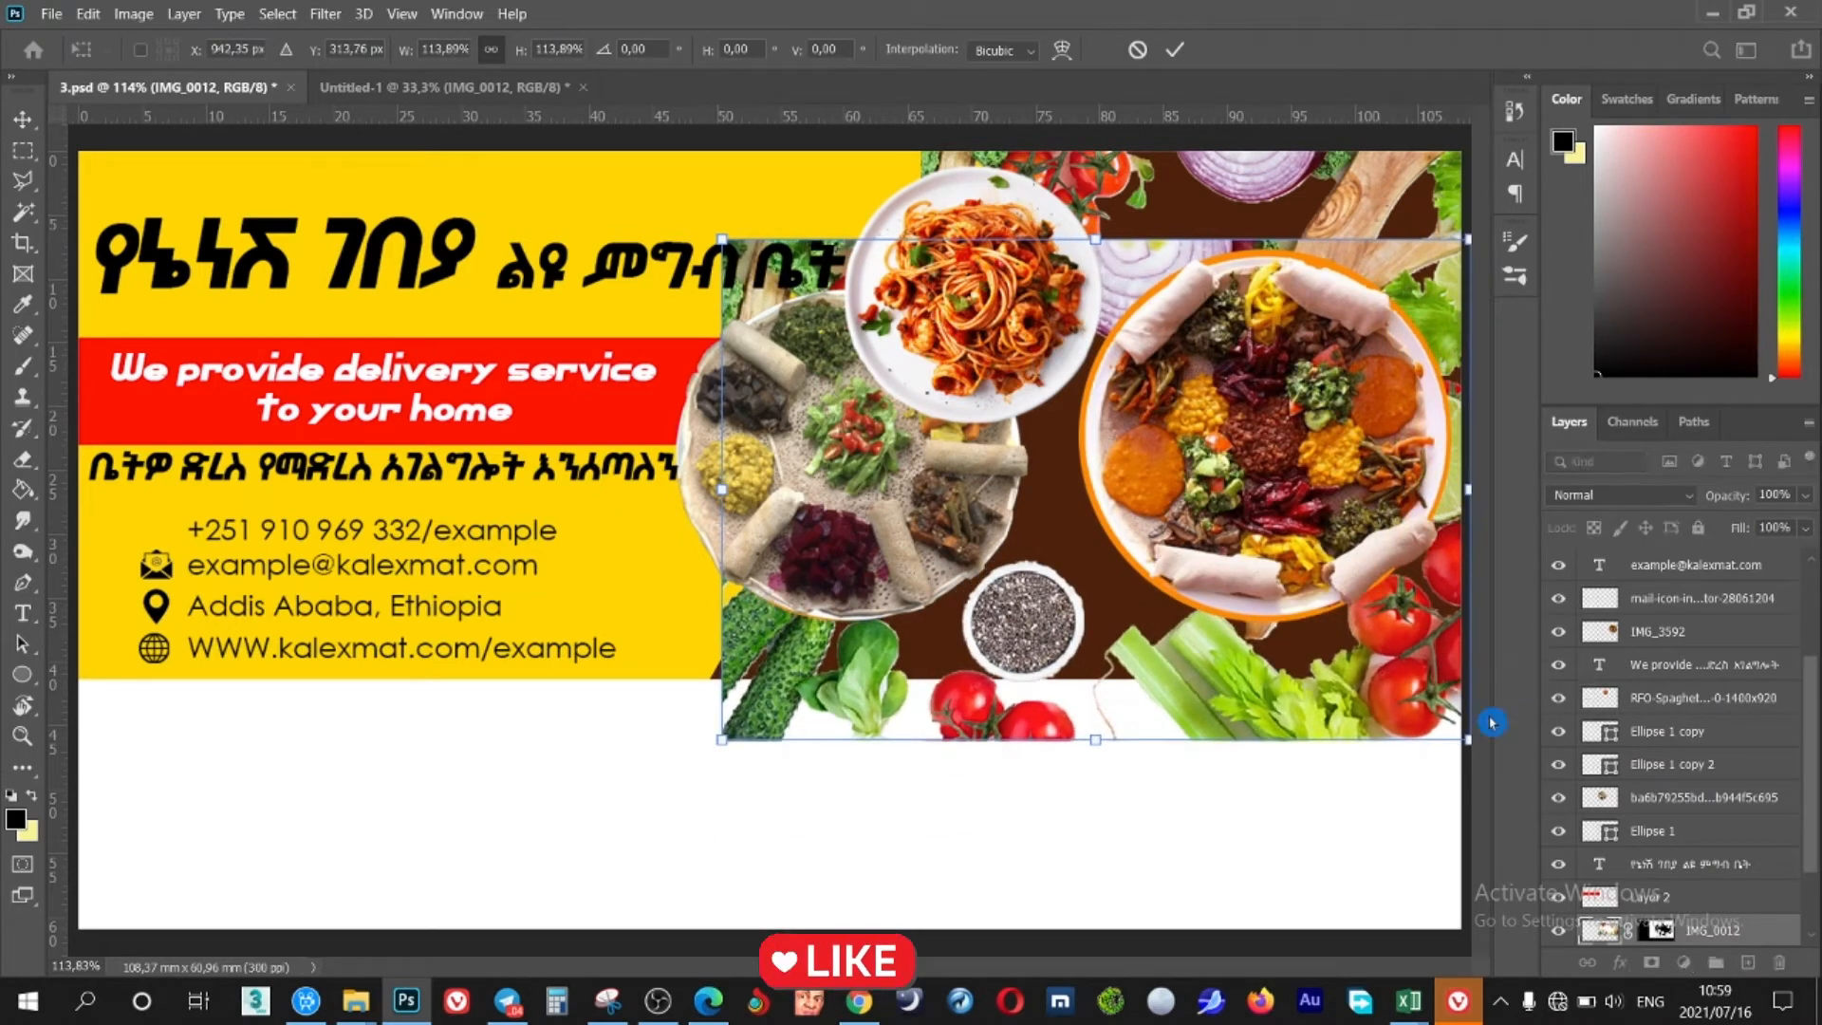
click(1174, 50)
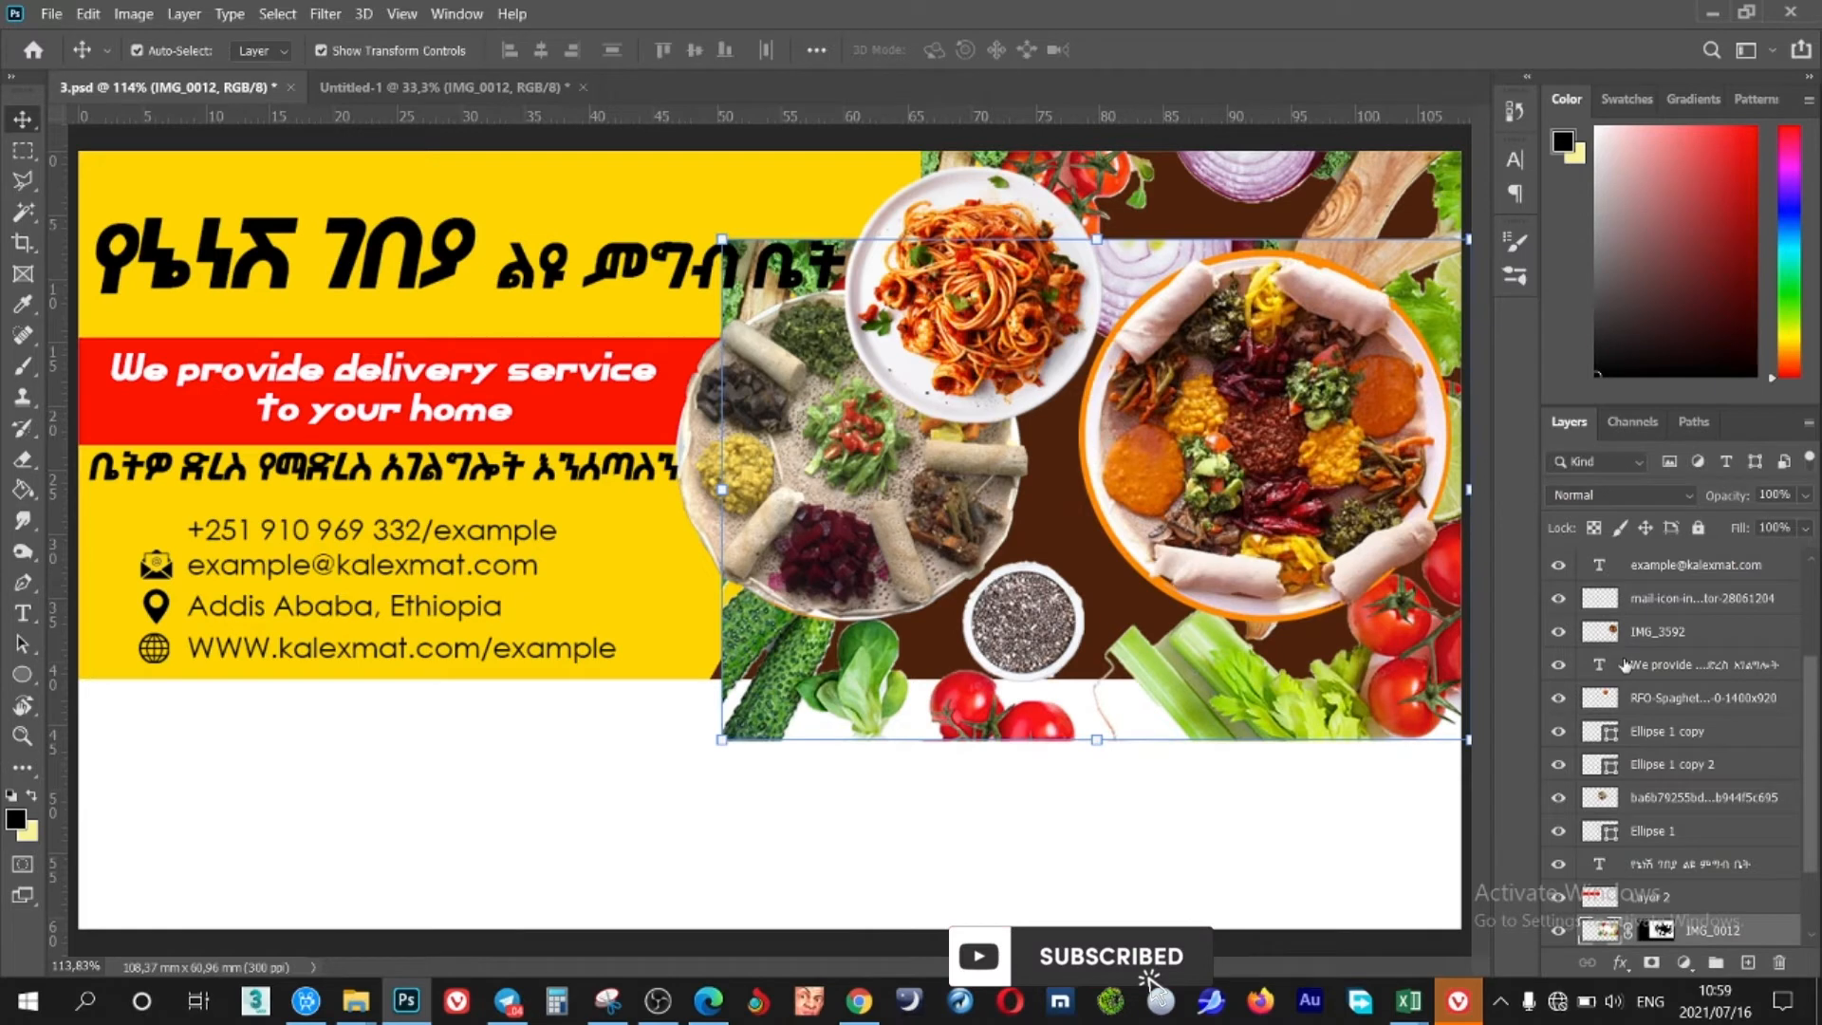
scroll(1712, 872, down, 3)
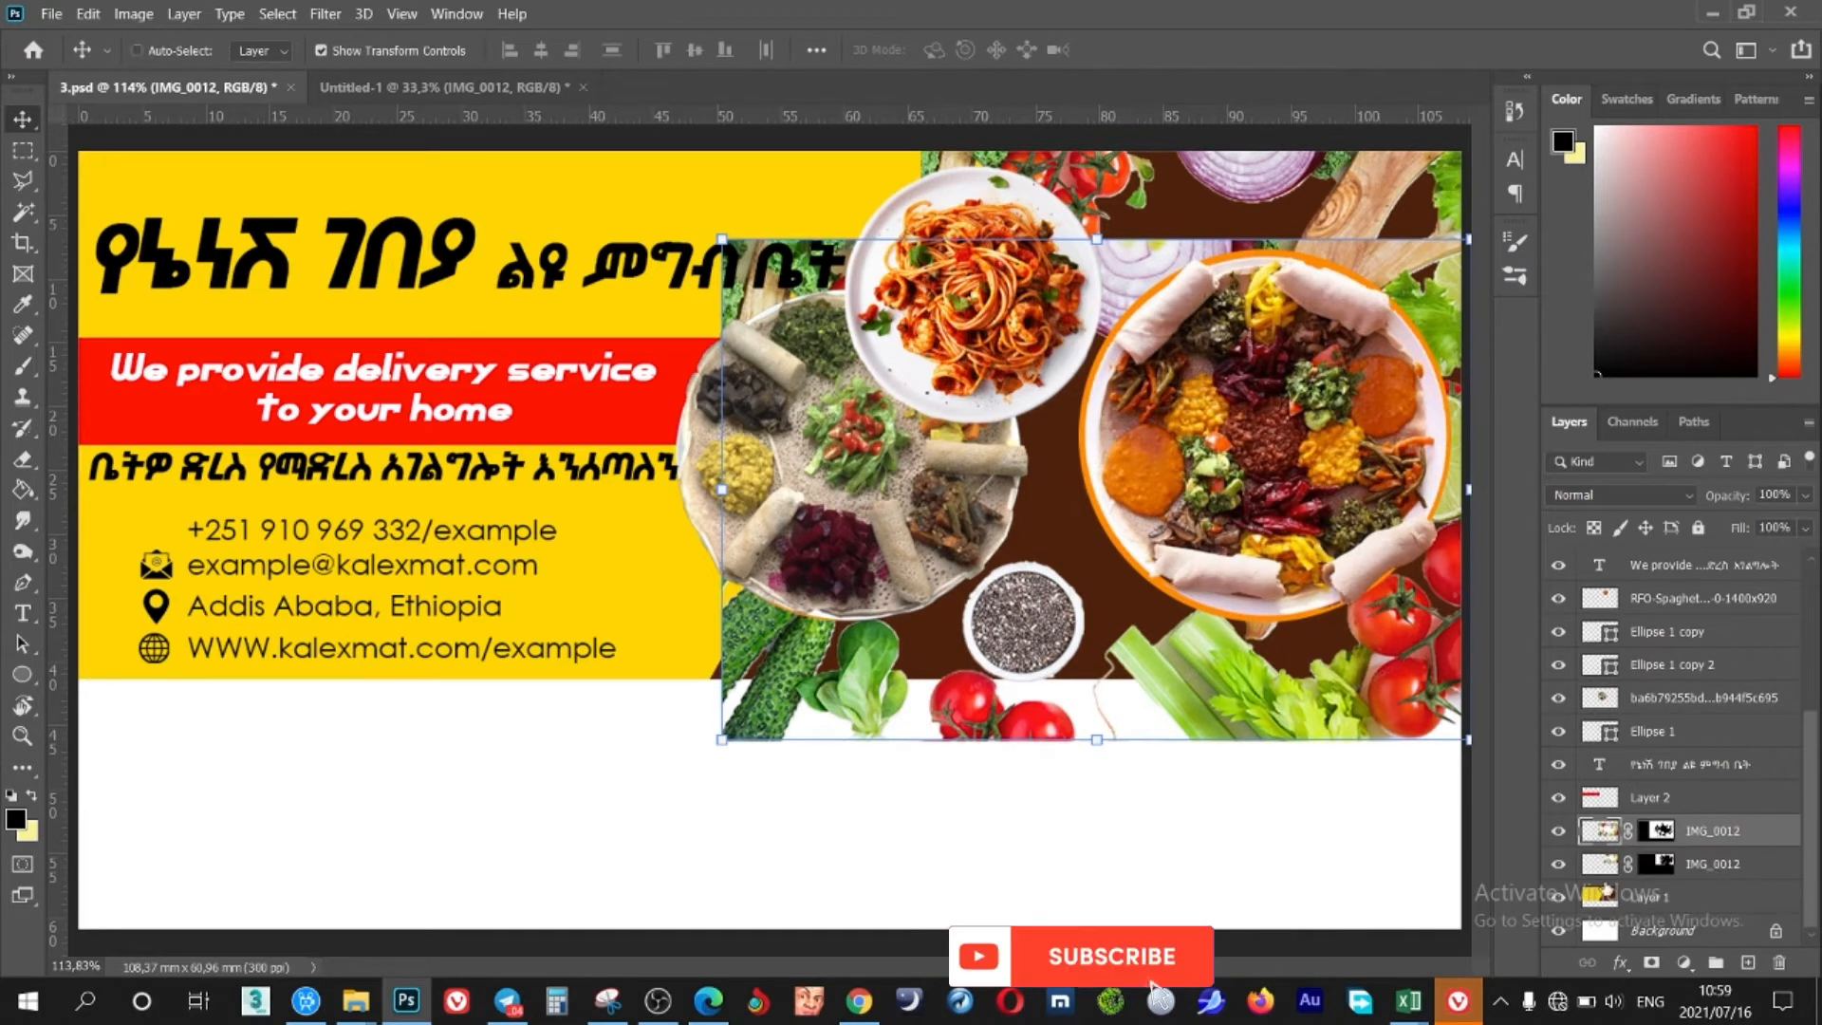
ctrl+click(1602, 897)
Invert the banner selection and paint the photo's mask to hide the strip below the banner
key(l)
right_click(653, 571)
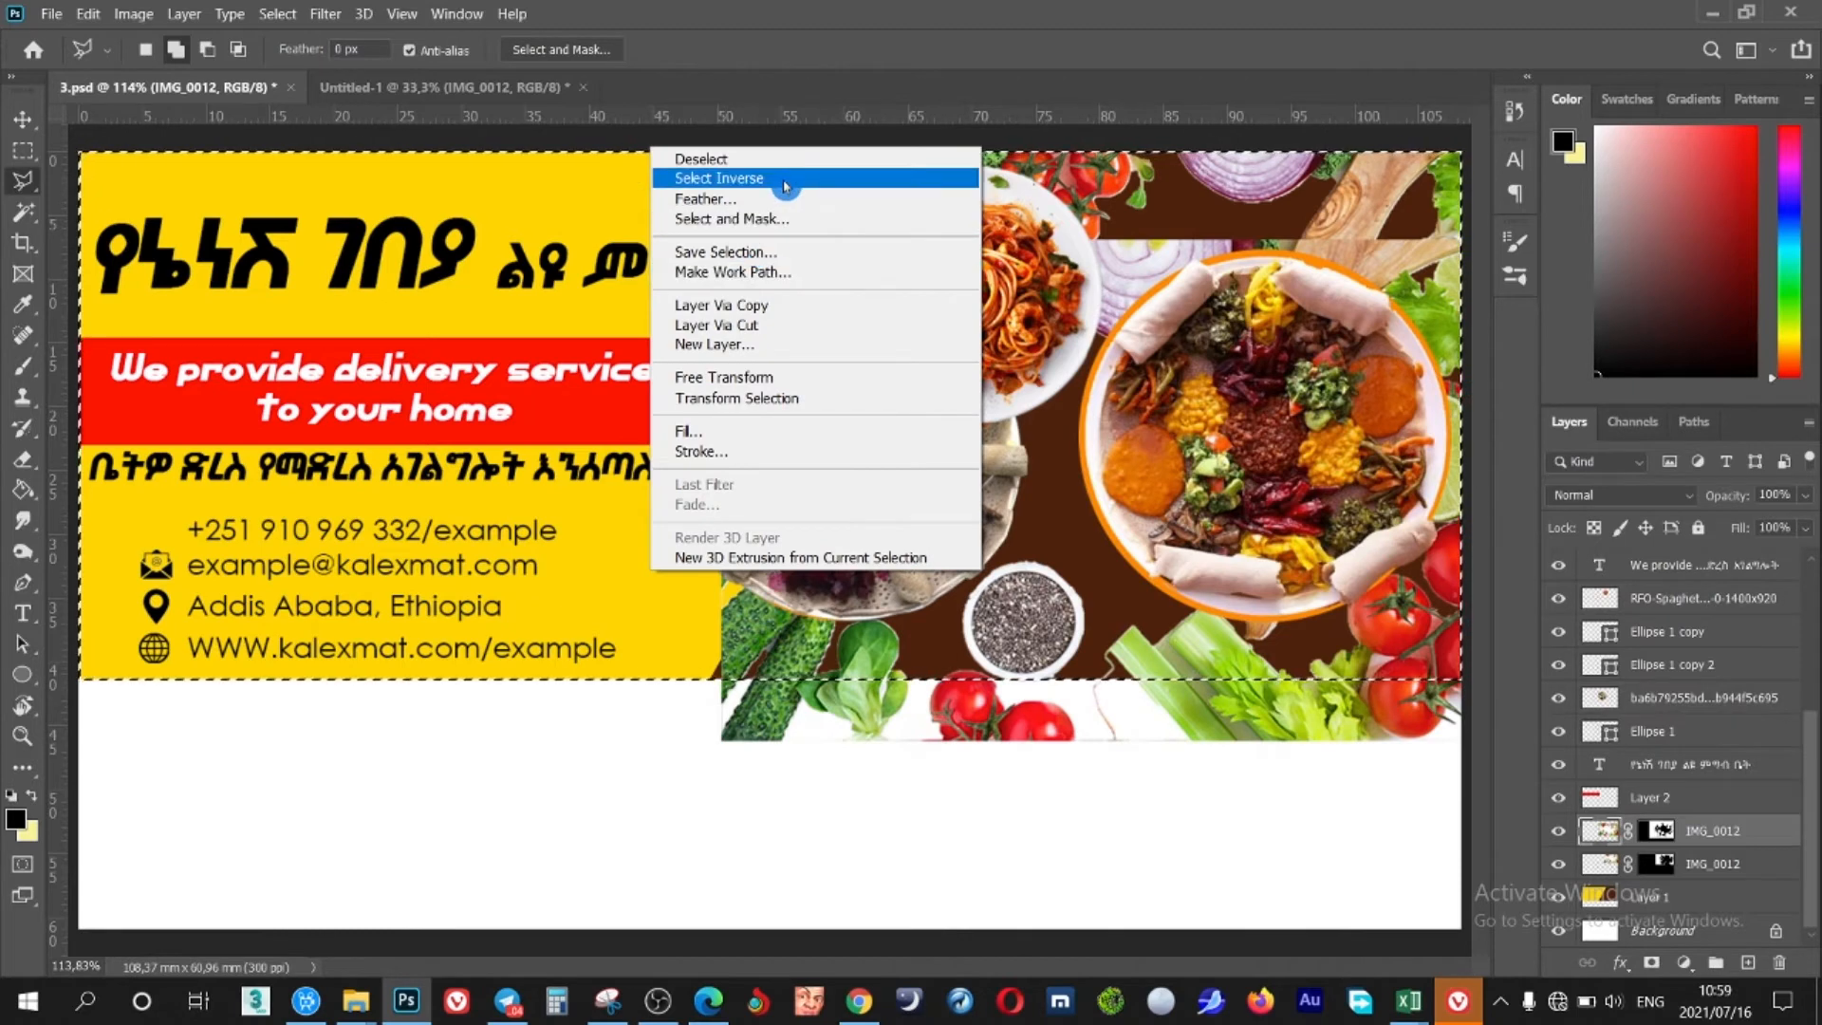
click(759, 178)
click(1662, 832)
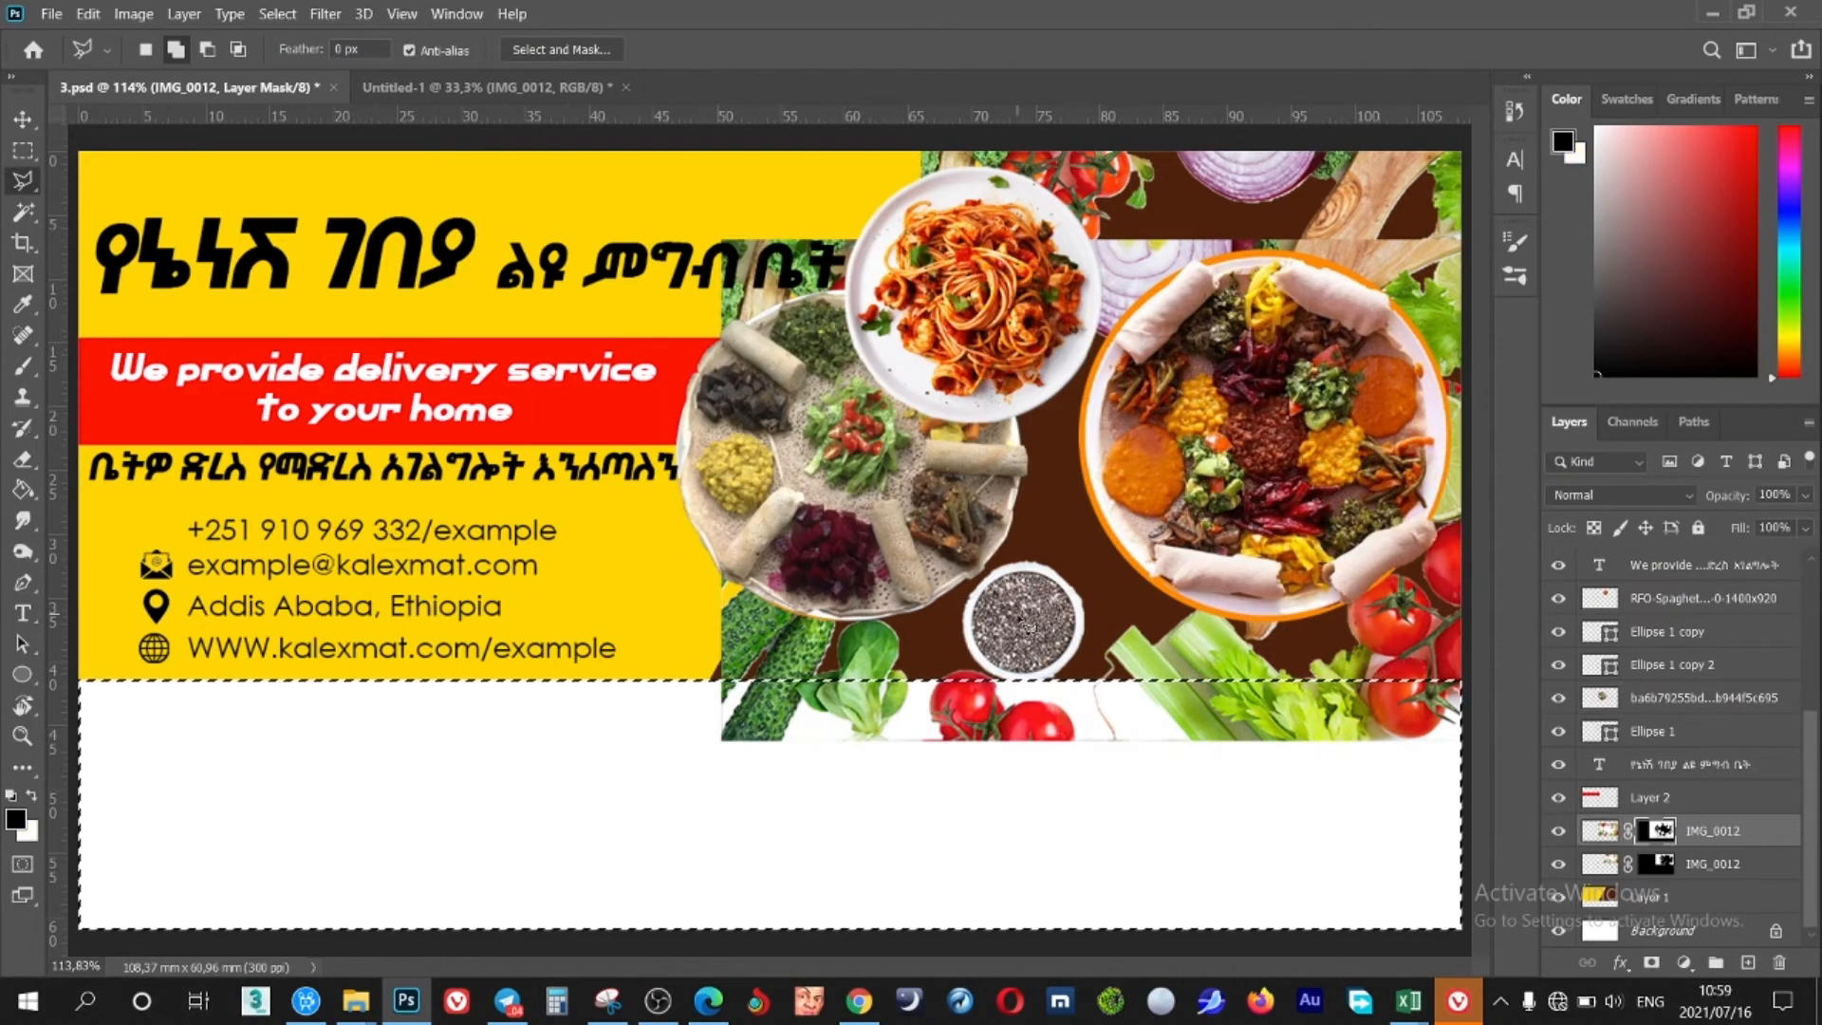
key(b)
mouse_move(730, 711)
mouse_down()
mouse_move(939, 707)
mouse_move(867, 685)
mouse_move(1451, 721)
mouse_up()
key(ctrl+d)
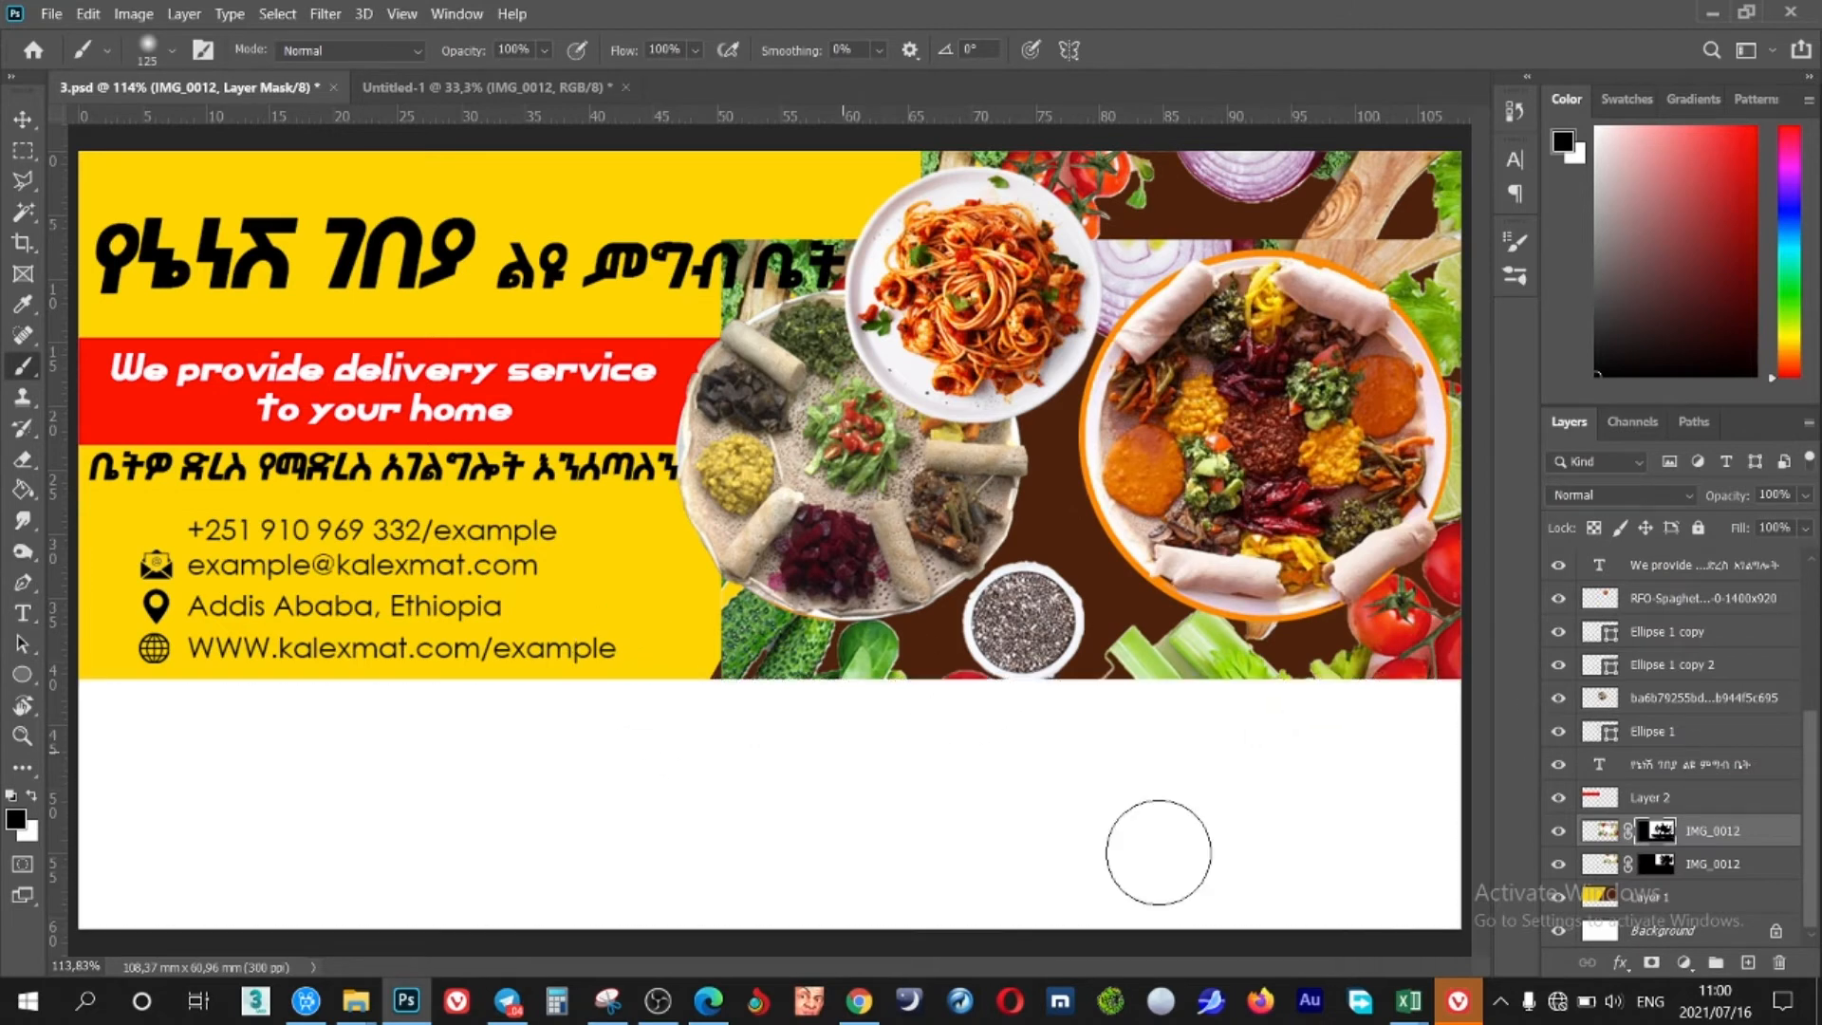
Copy the brown area to its own layer with Magic Wand and clip the vegetable photo to it
click(1646, 900)
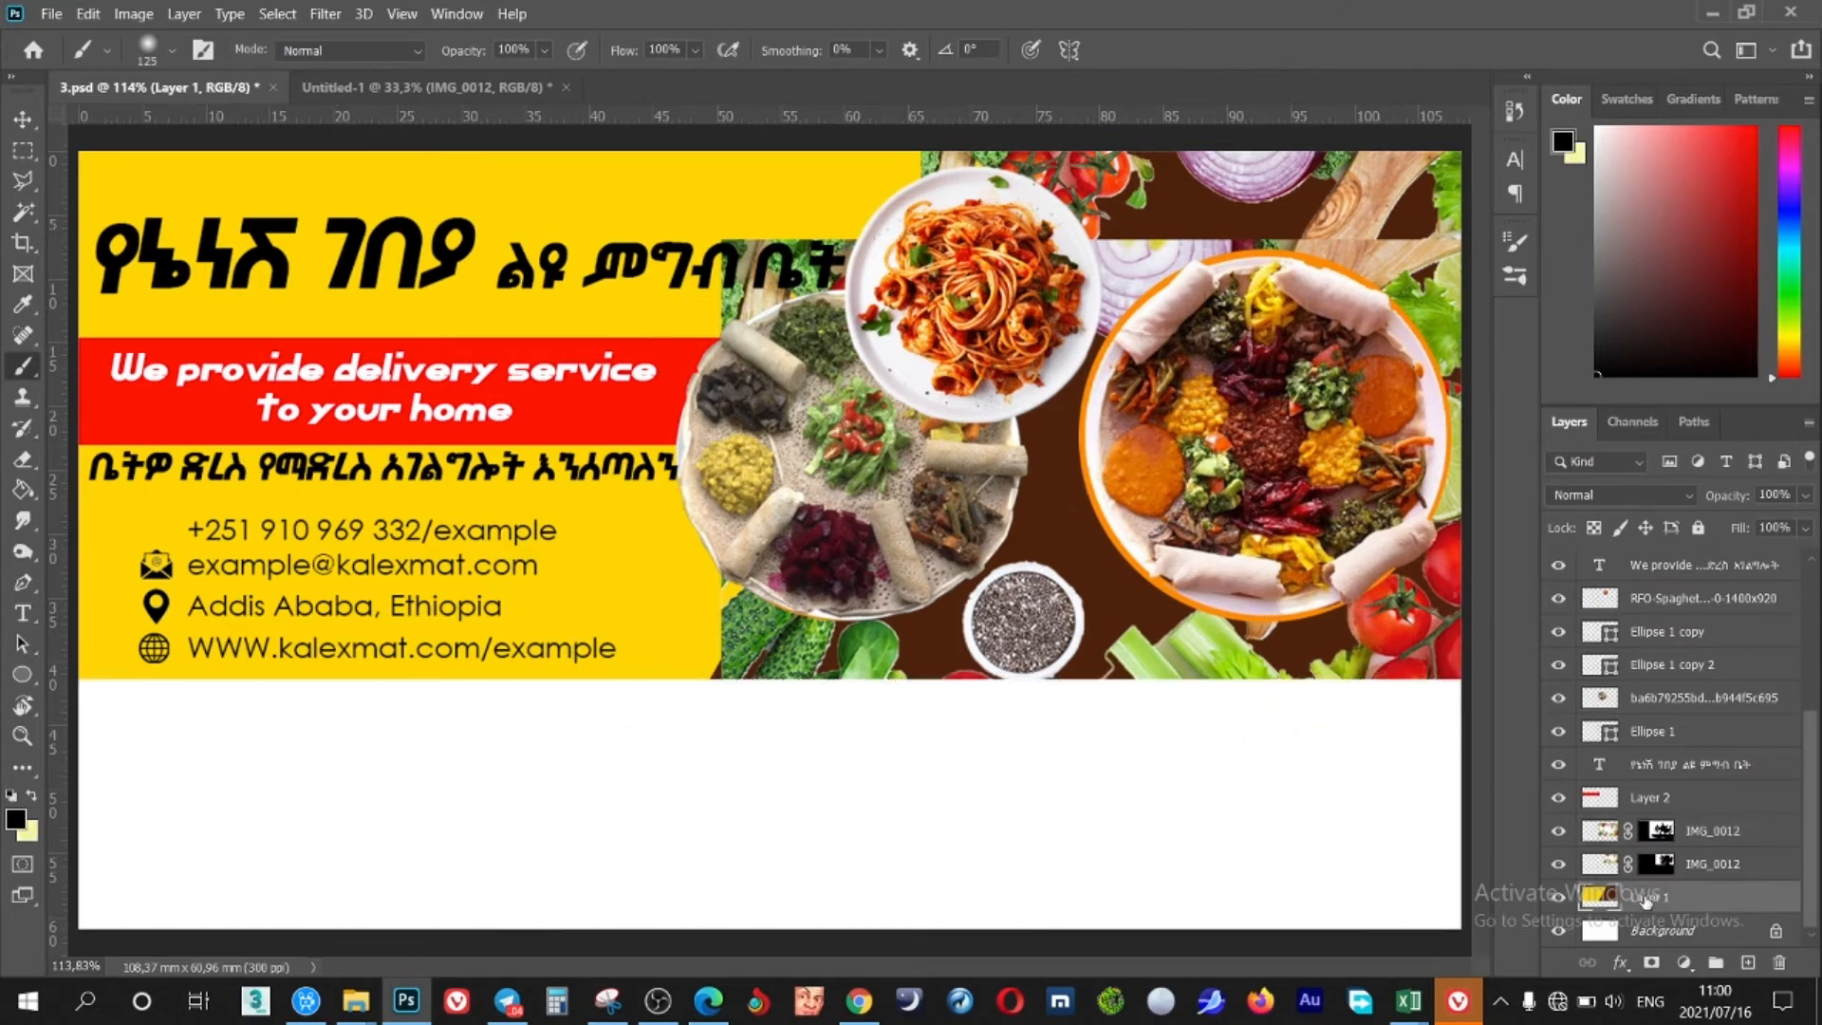
click(23, 211)
click(137, 258)
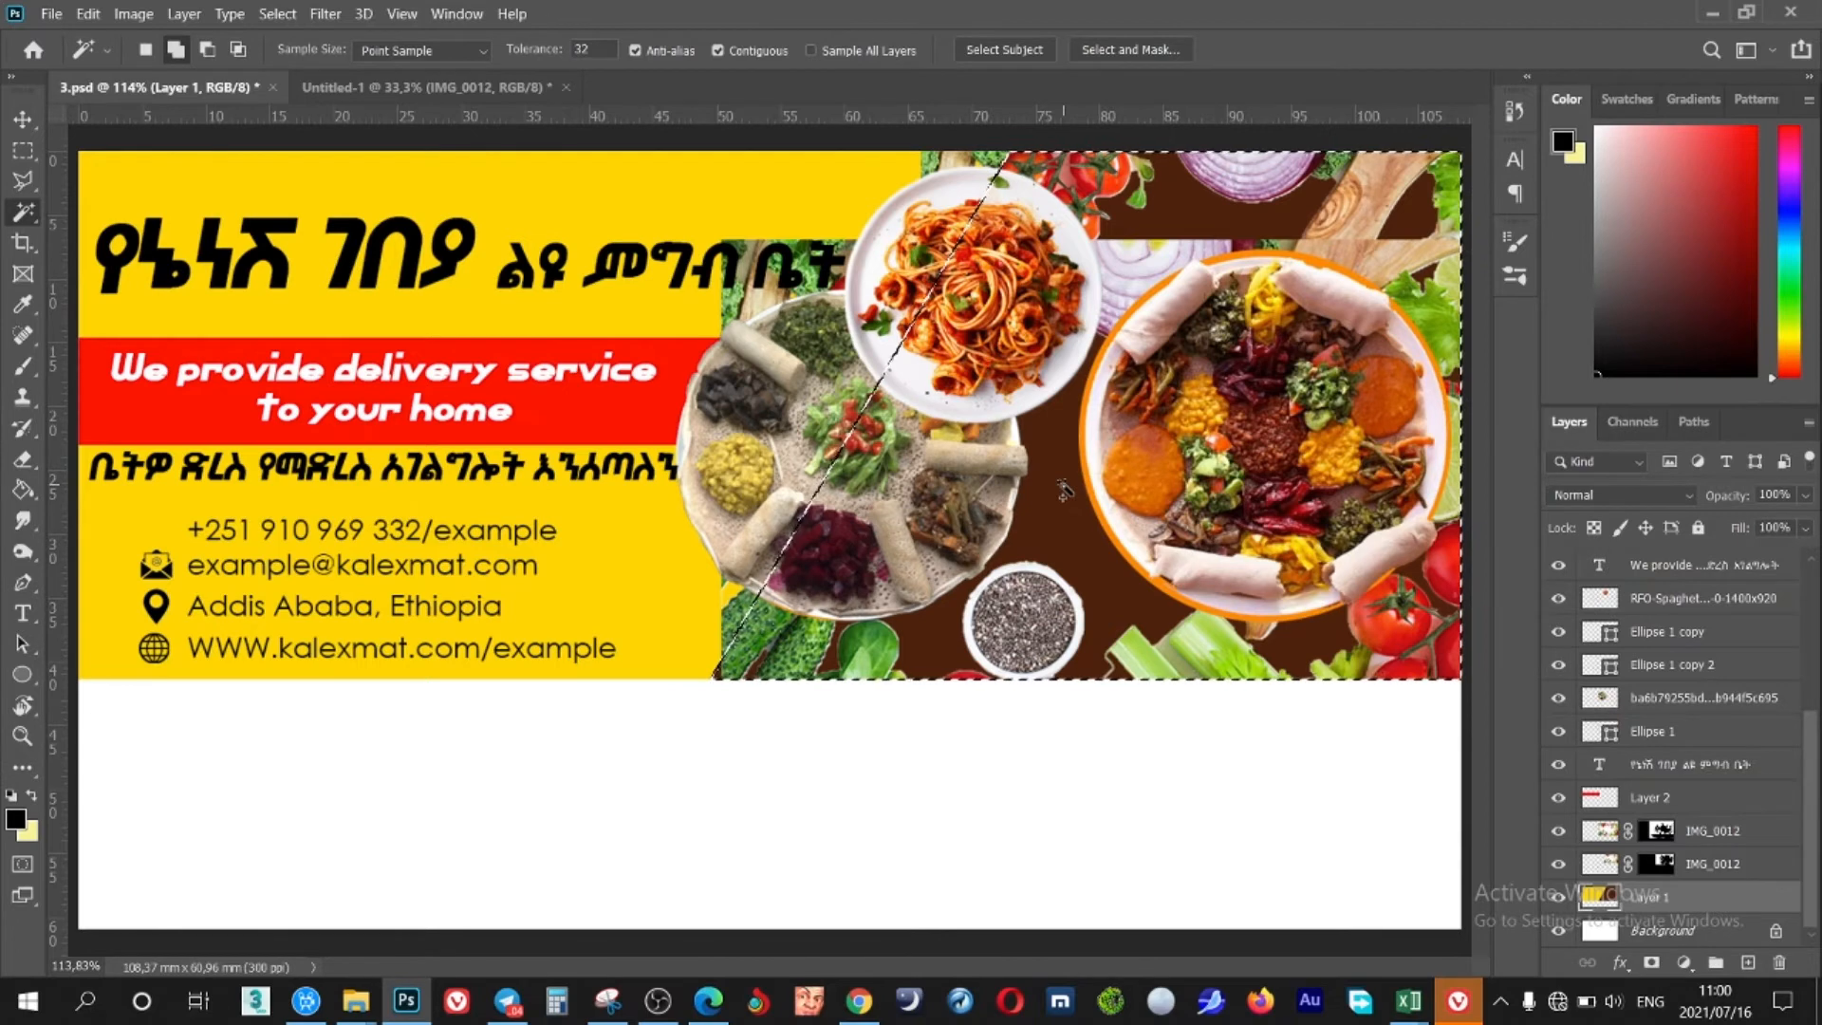
key(ctrl+shift+alt+n)
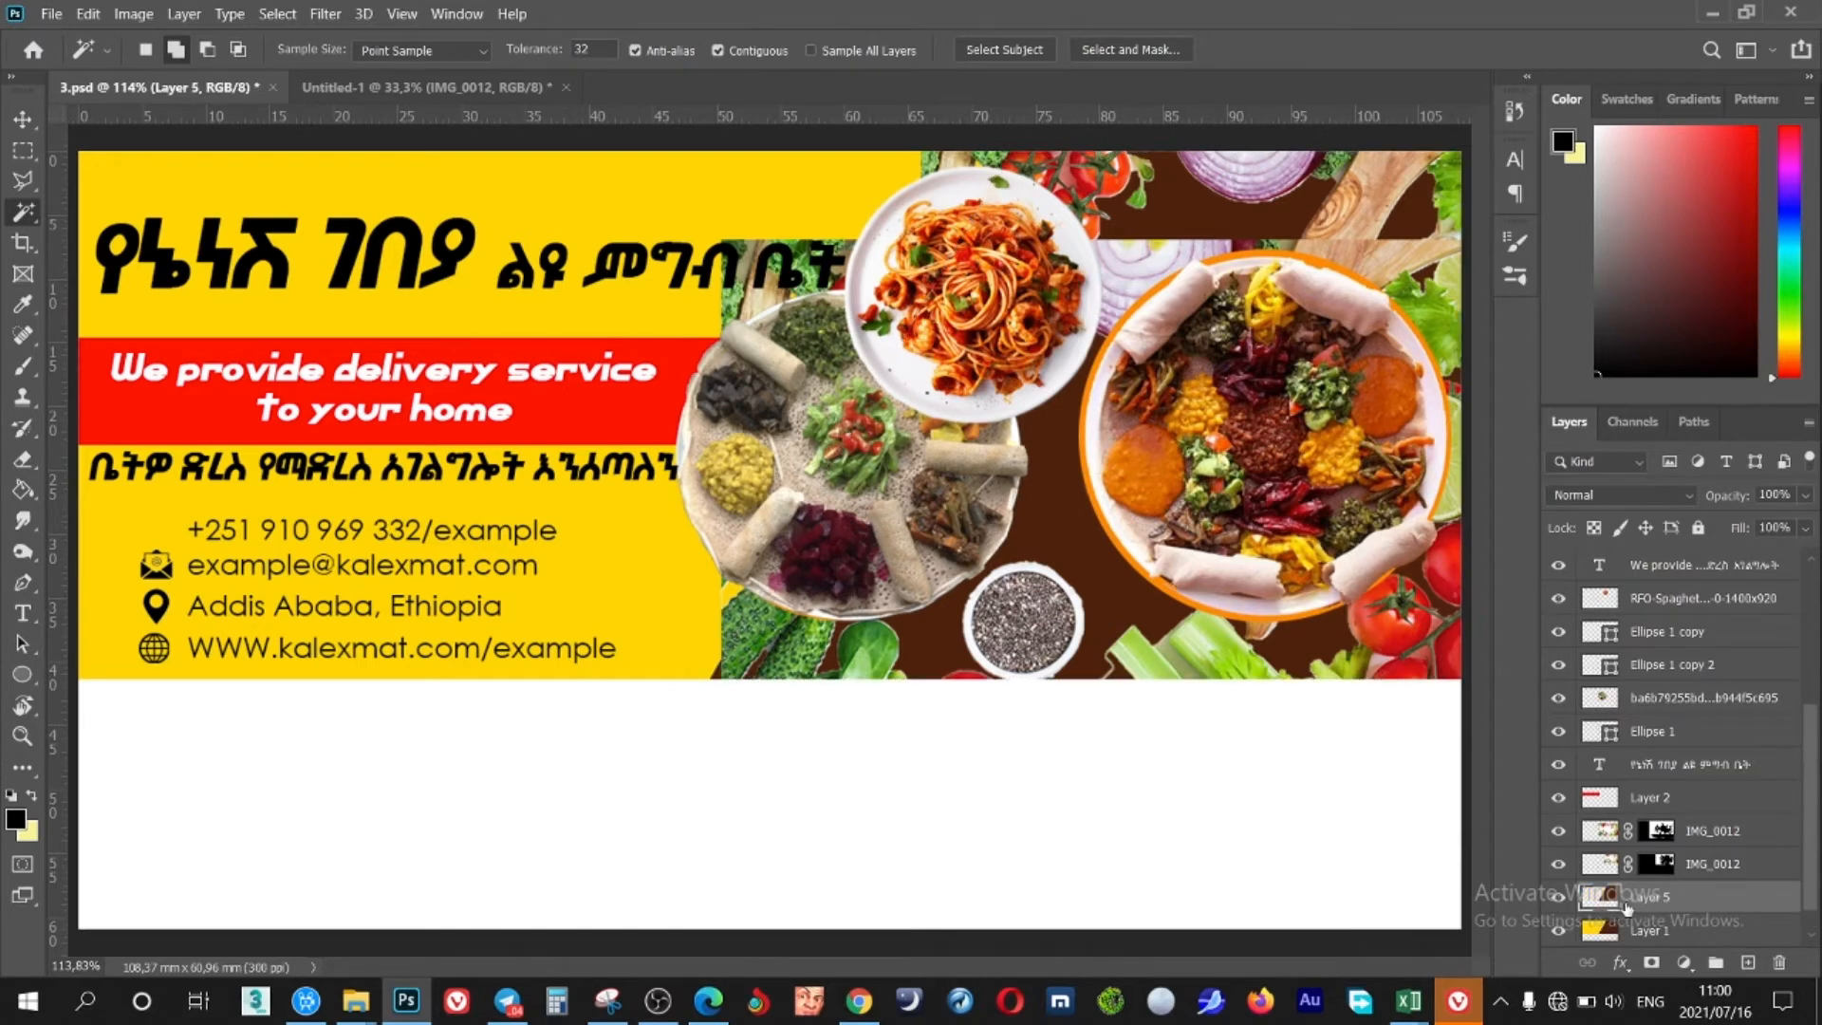
click(1557, 831)
click(1557, 831)
click(1722, 868)
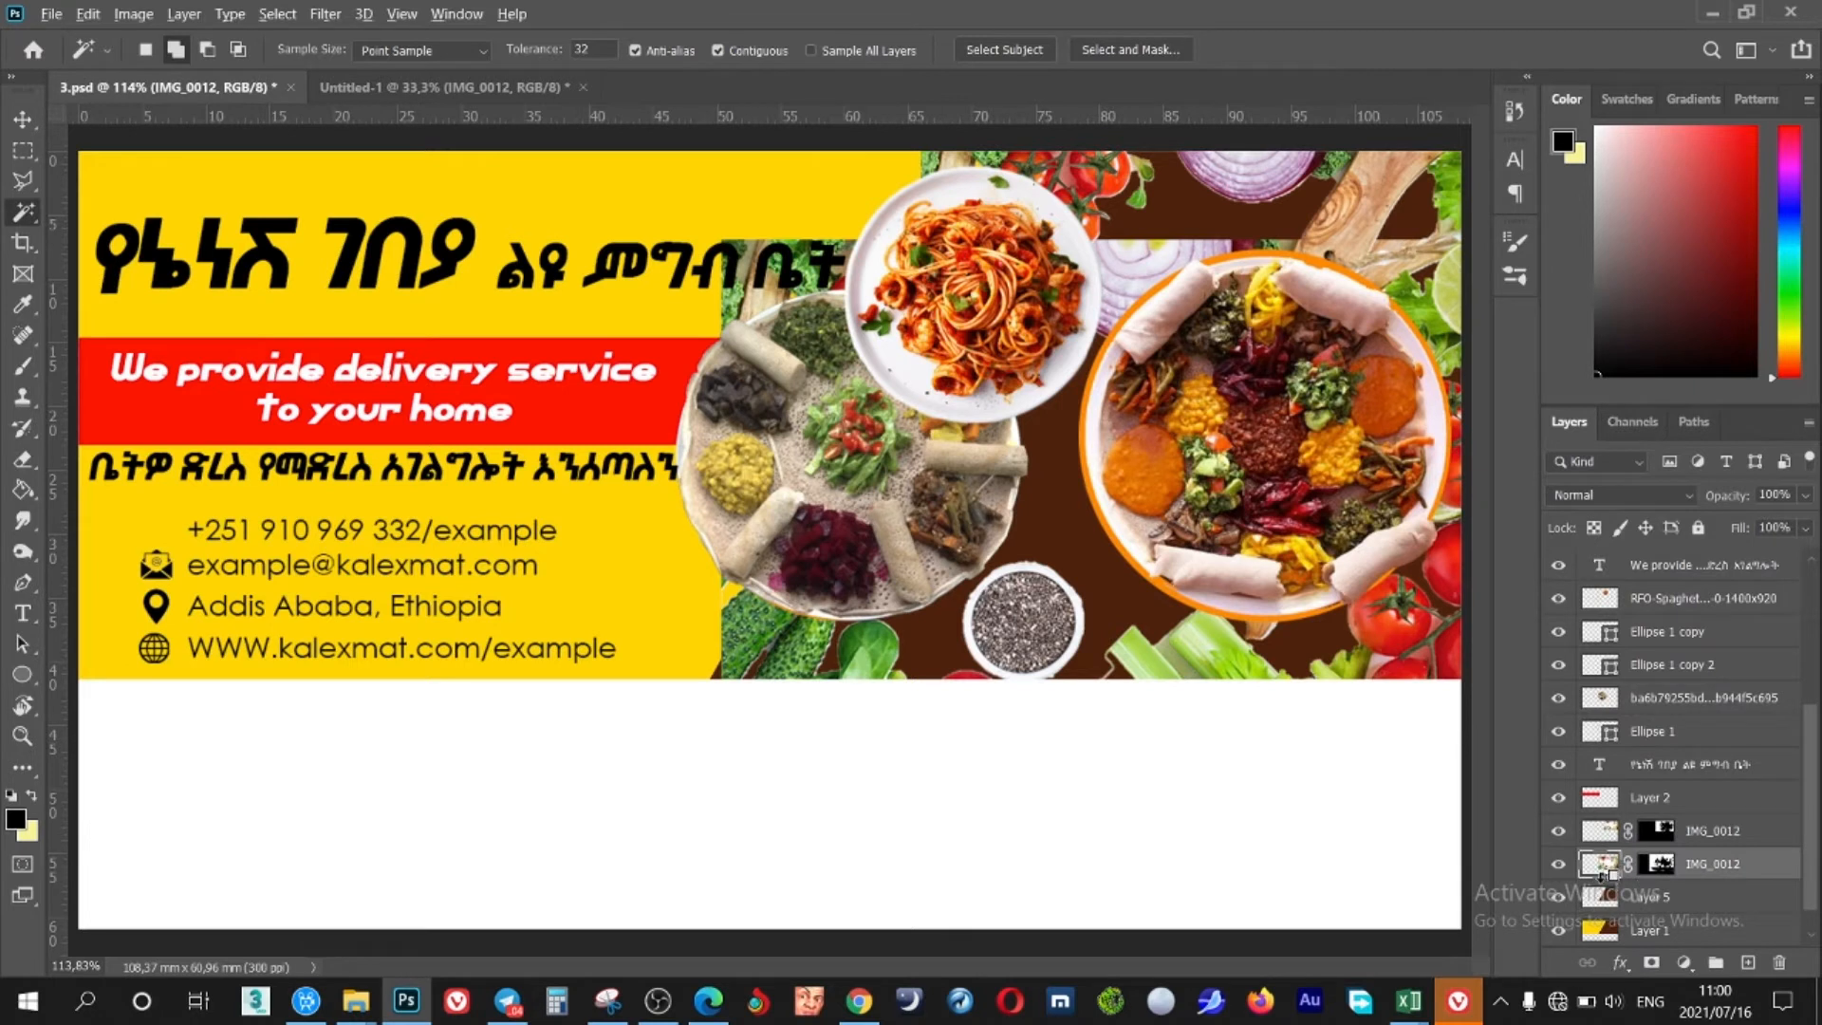
alt+click(1604, 878)
Paint the vegetable photo's mask to hide the onion area near the plate
click(1677, 866)
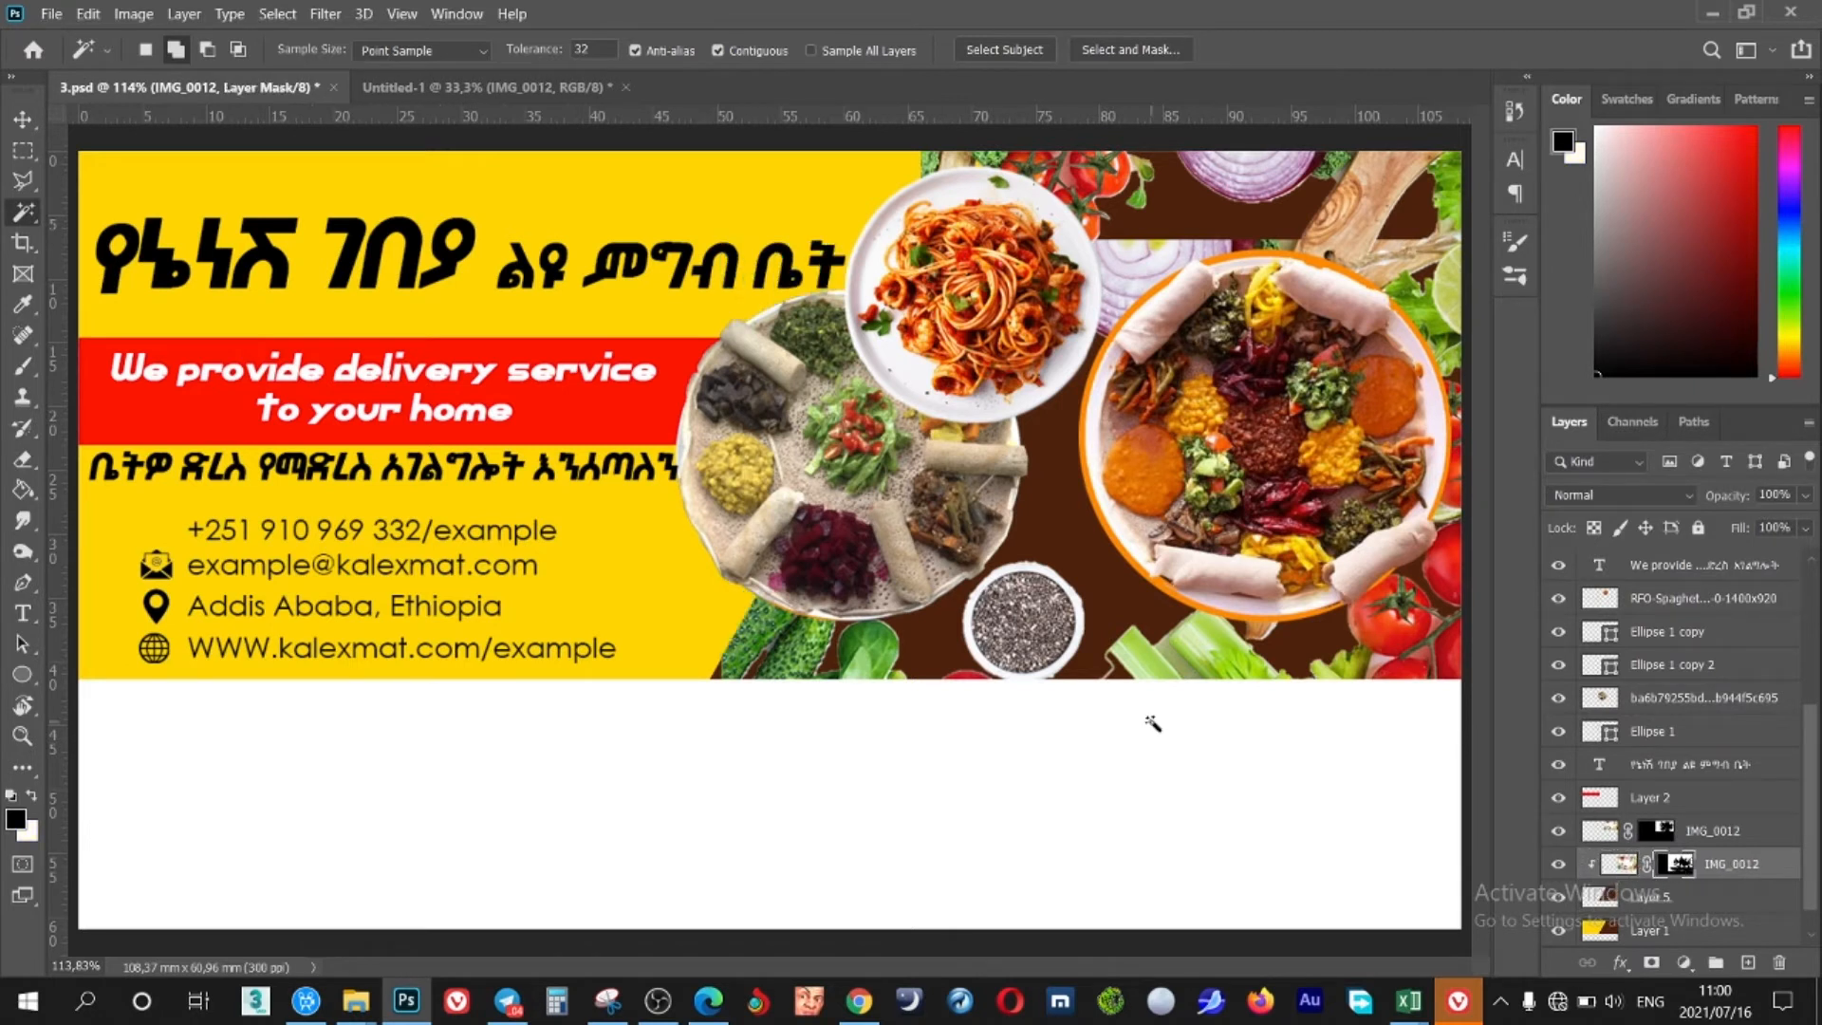
key(b)
mouse_move(1101, 323)
mouse_down()
mouse_move(1128, 253)
mouse_move(1192, 250)
mouse_move(1148, 337)
mouse_move(1326, 227)
mouse_move(1495, 202)
mouse_move(1357, 227)
mouse_move(1420, 178)
mouse_up()
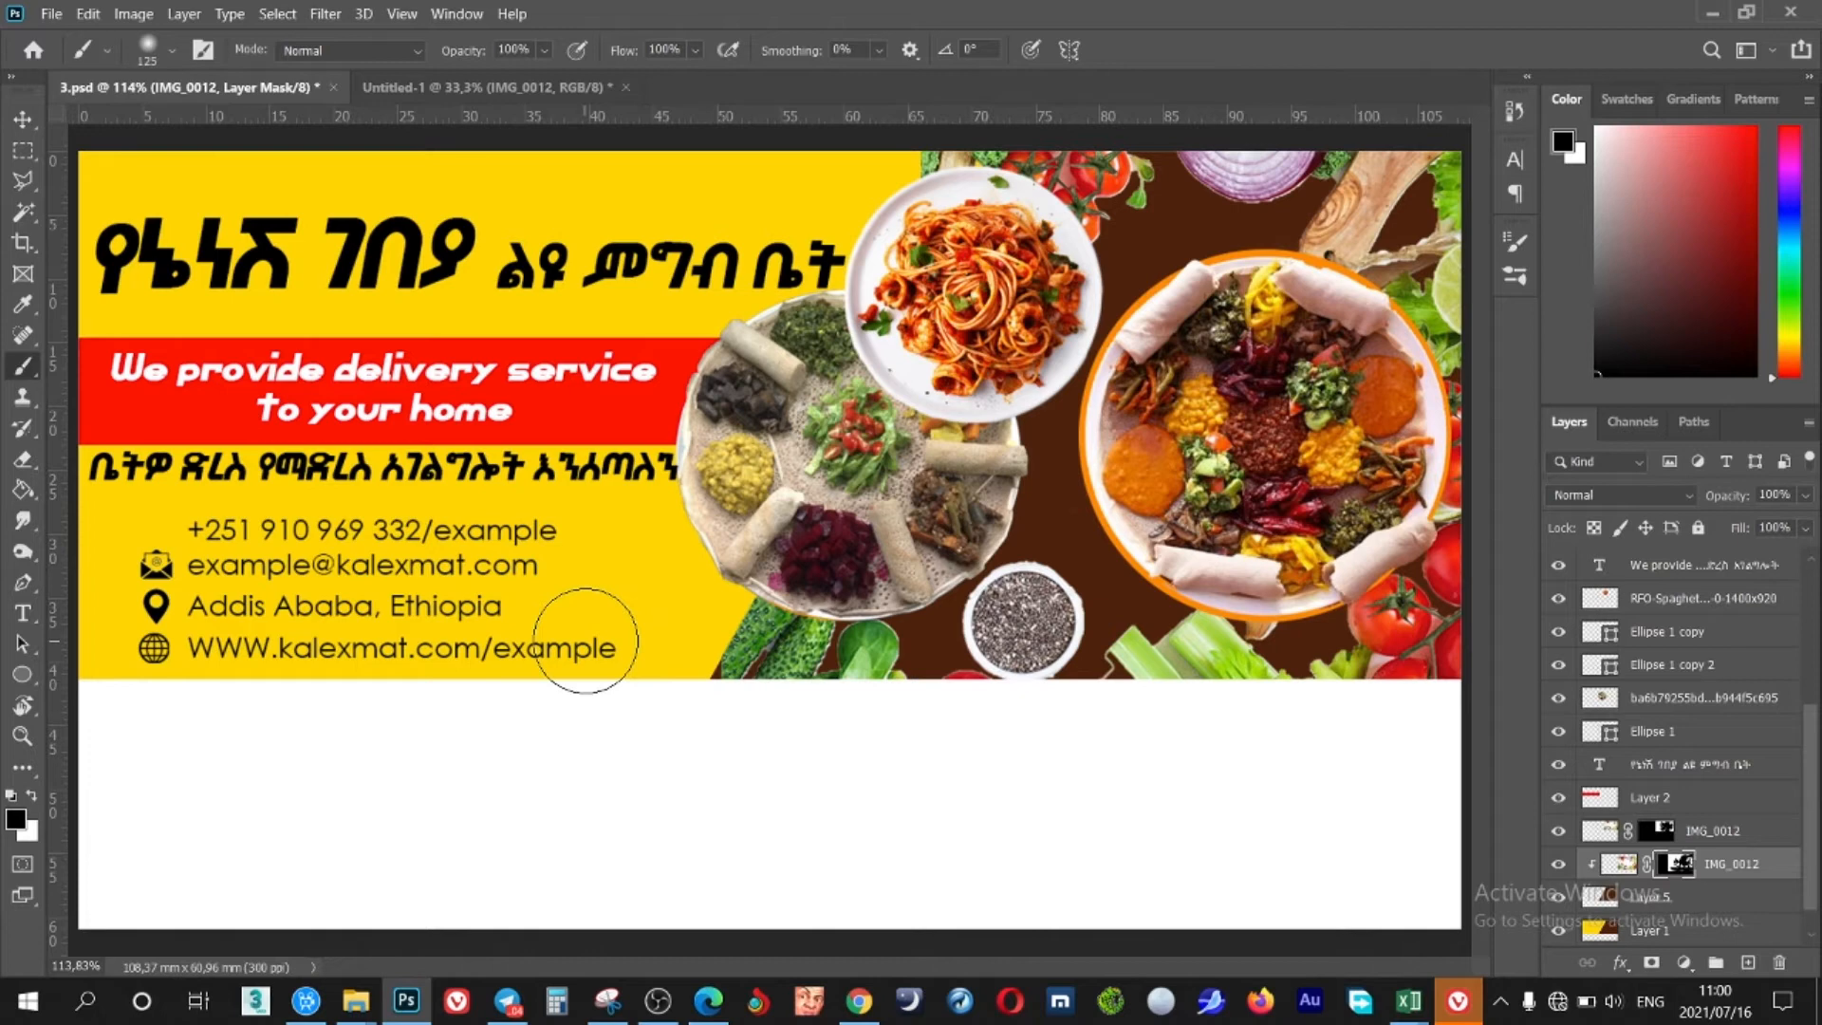
key(ctrl+minus)
Try splitting the Amharic title onto two lines with tighter leading, then cancel the edit
key(v)
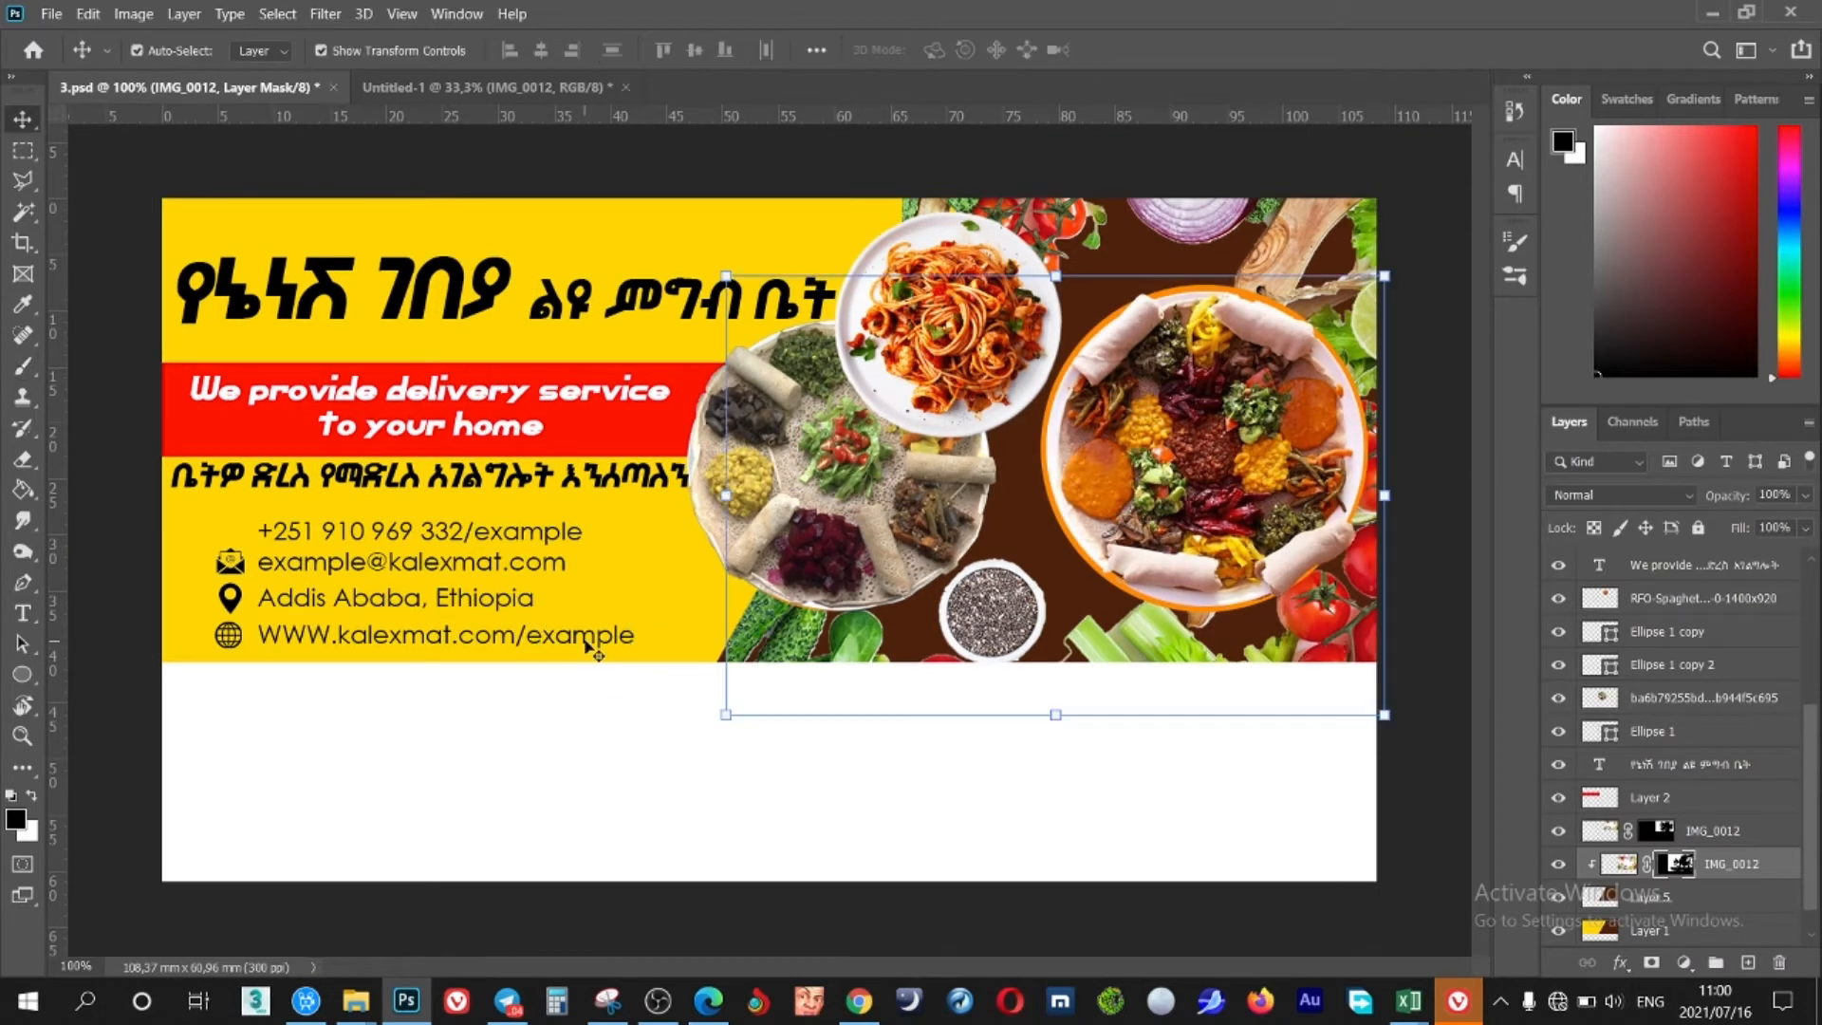
click(1440, 218)
click(560, 313)
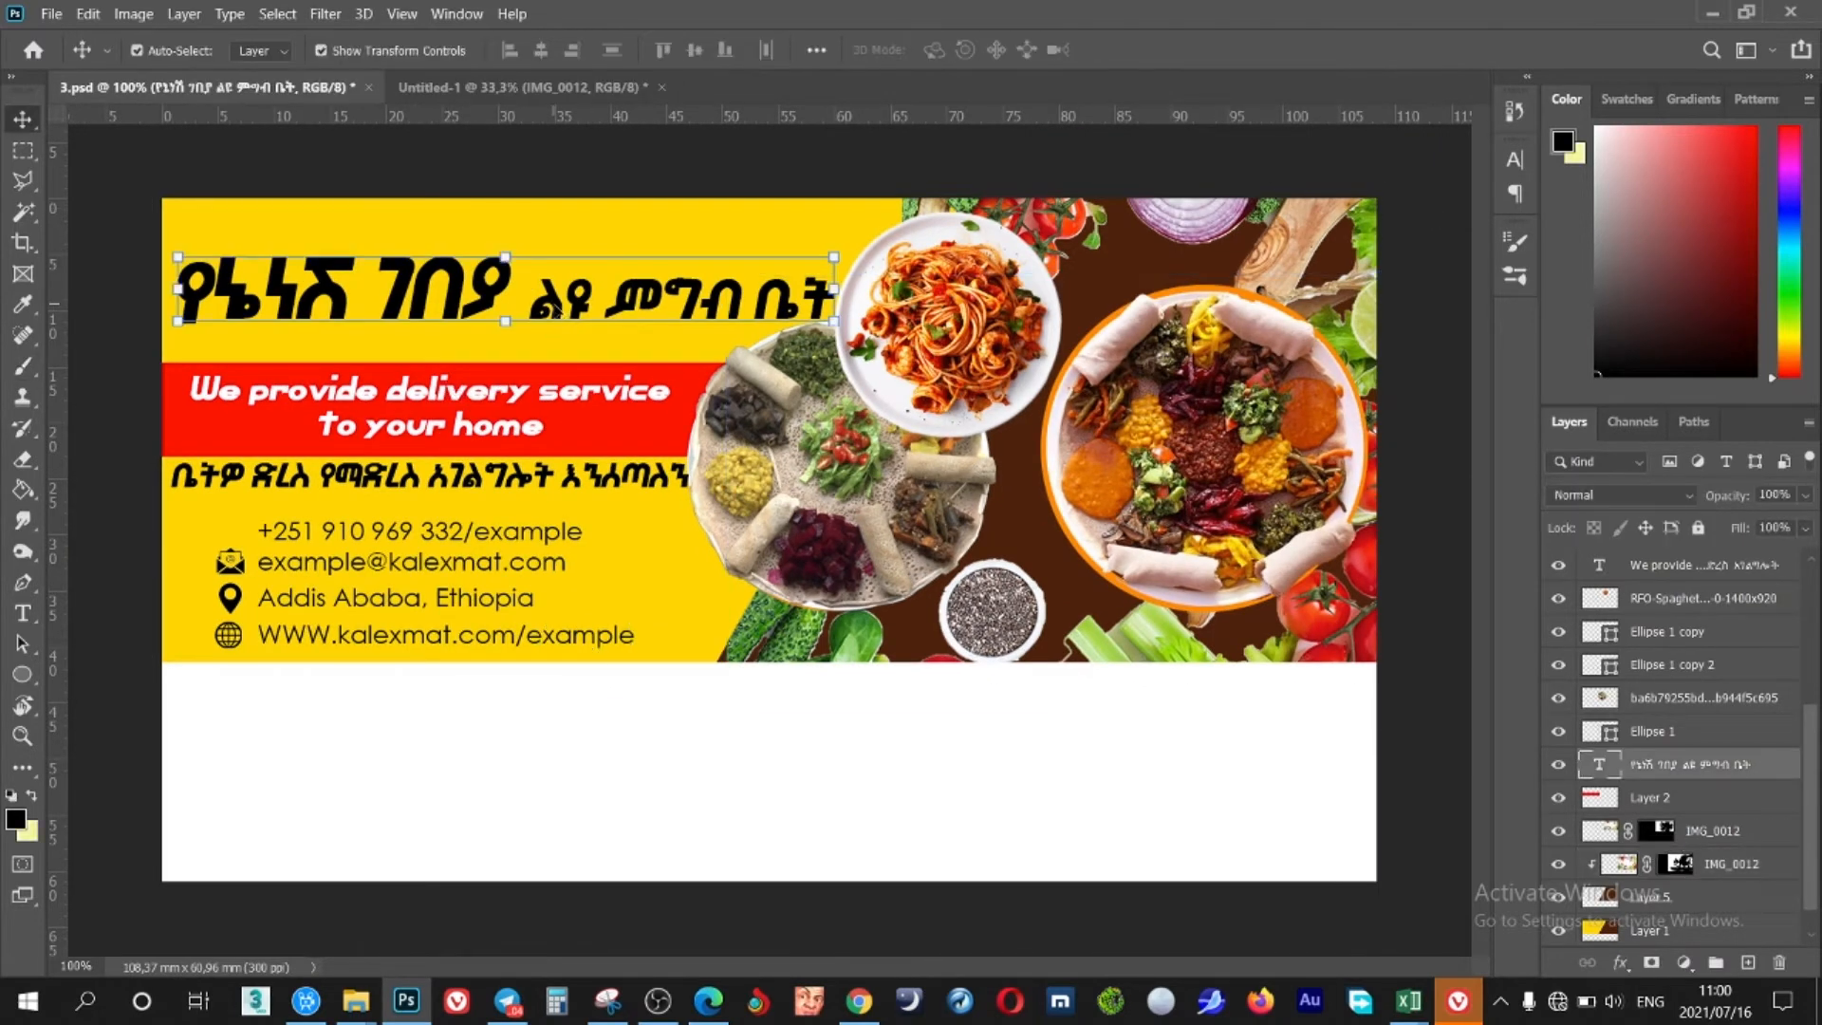
double_click(558, 310)
key(Return)
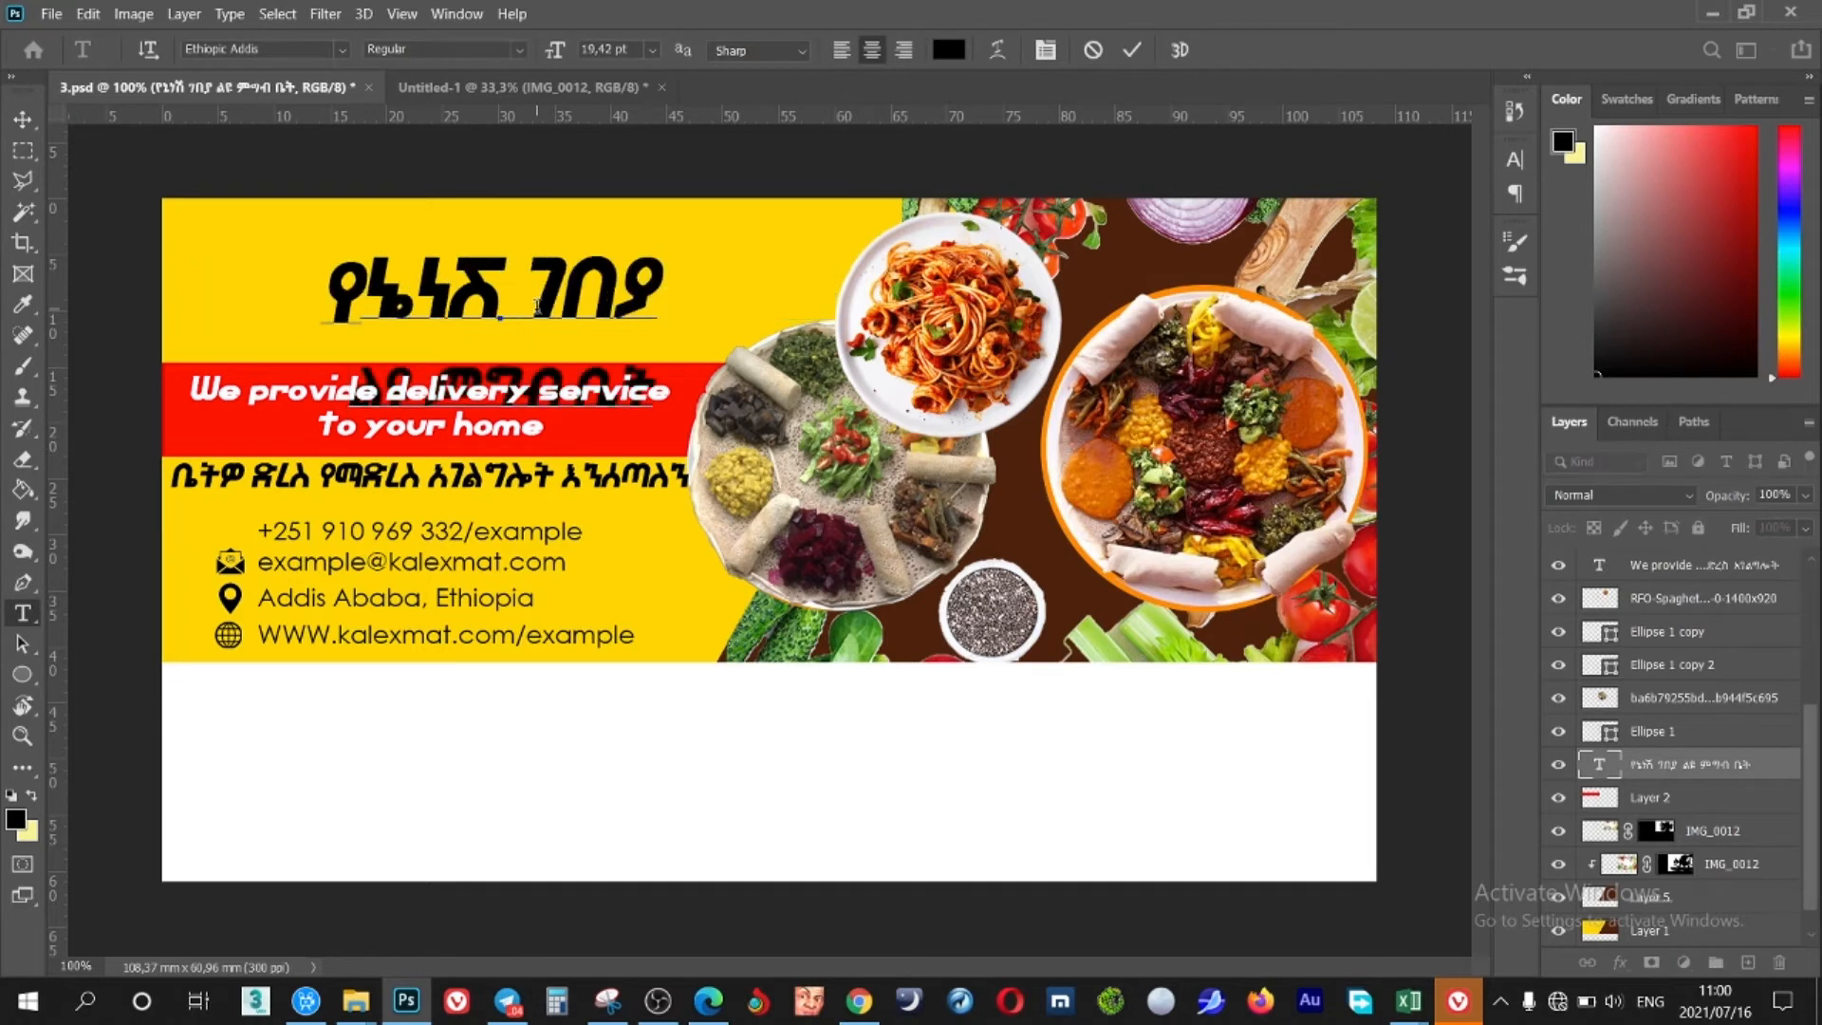
drag(558, 391, 462, 390)
click(1515, 160)
drag(1386, 225, 1373, 227)
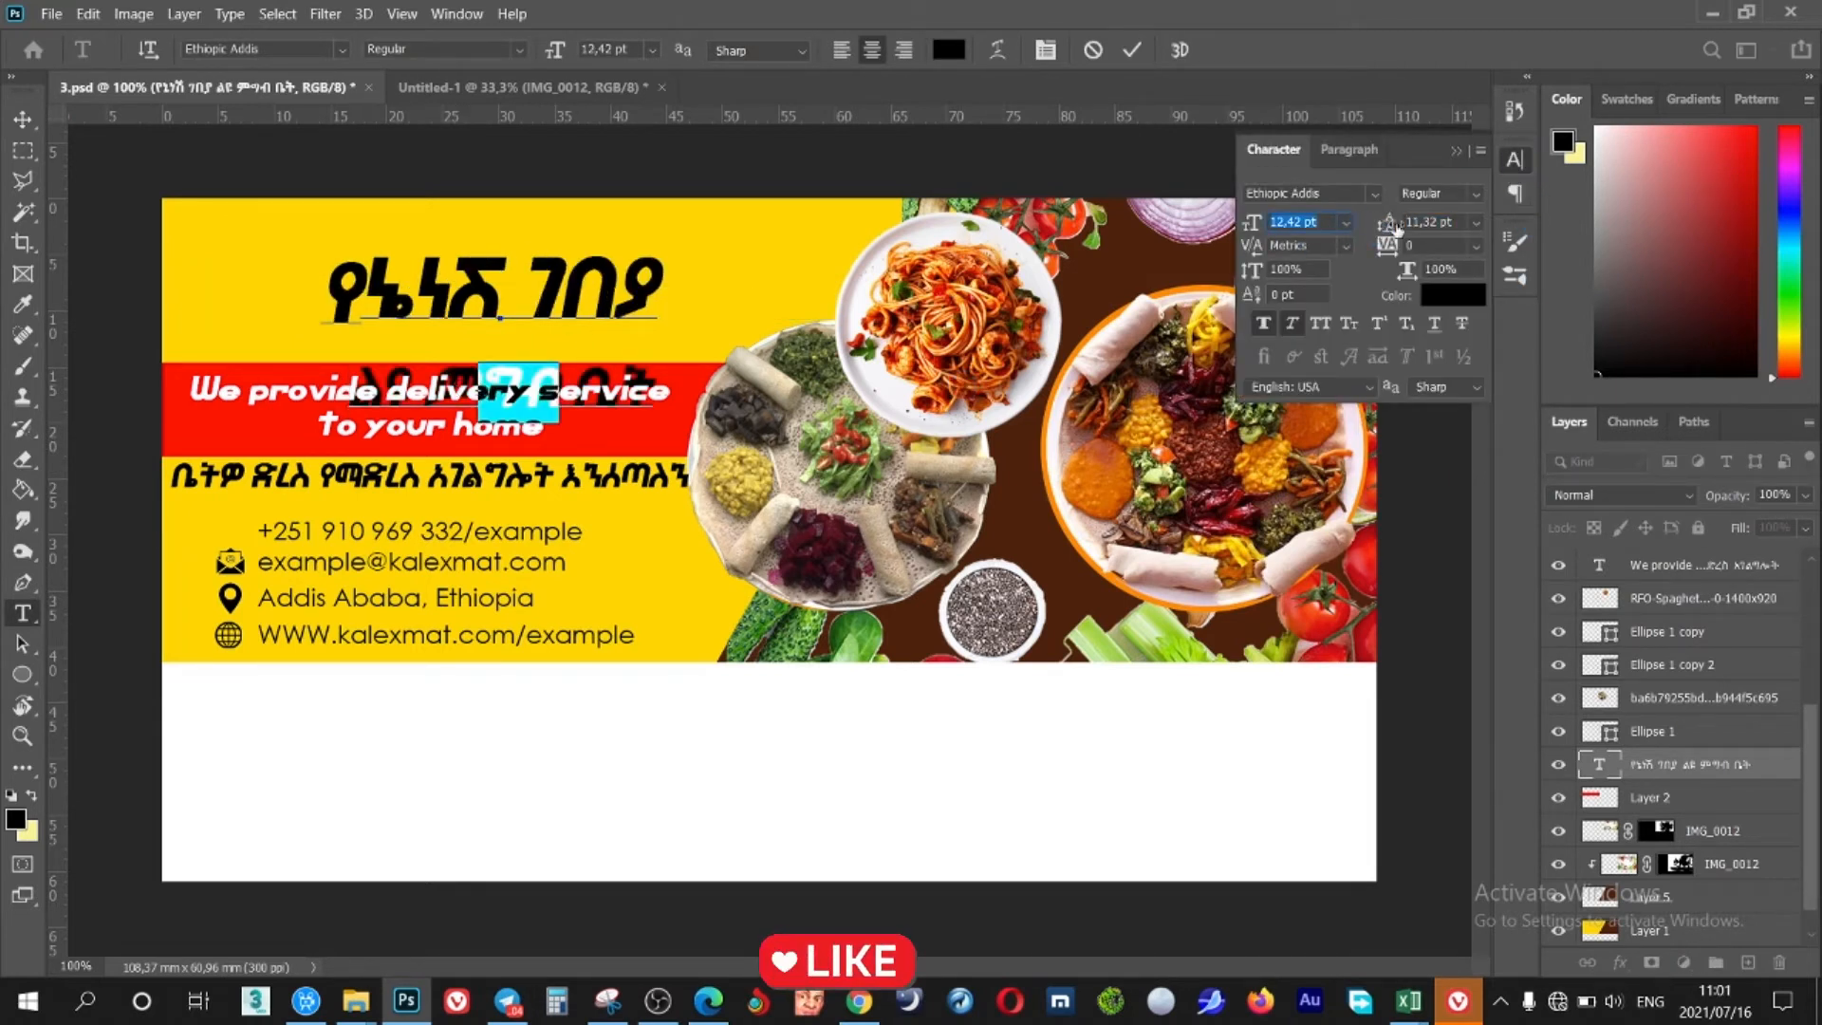
click(1114, 324)
click(1093, 51)
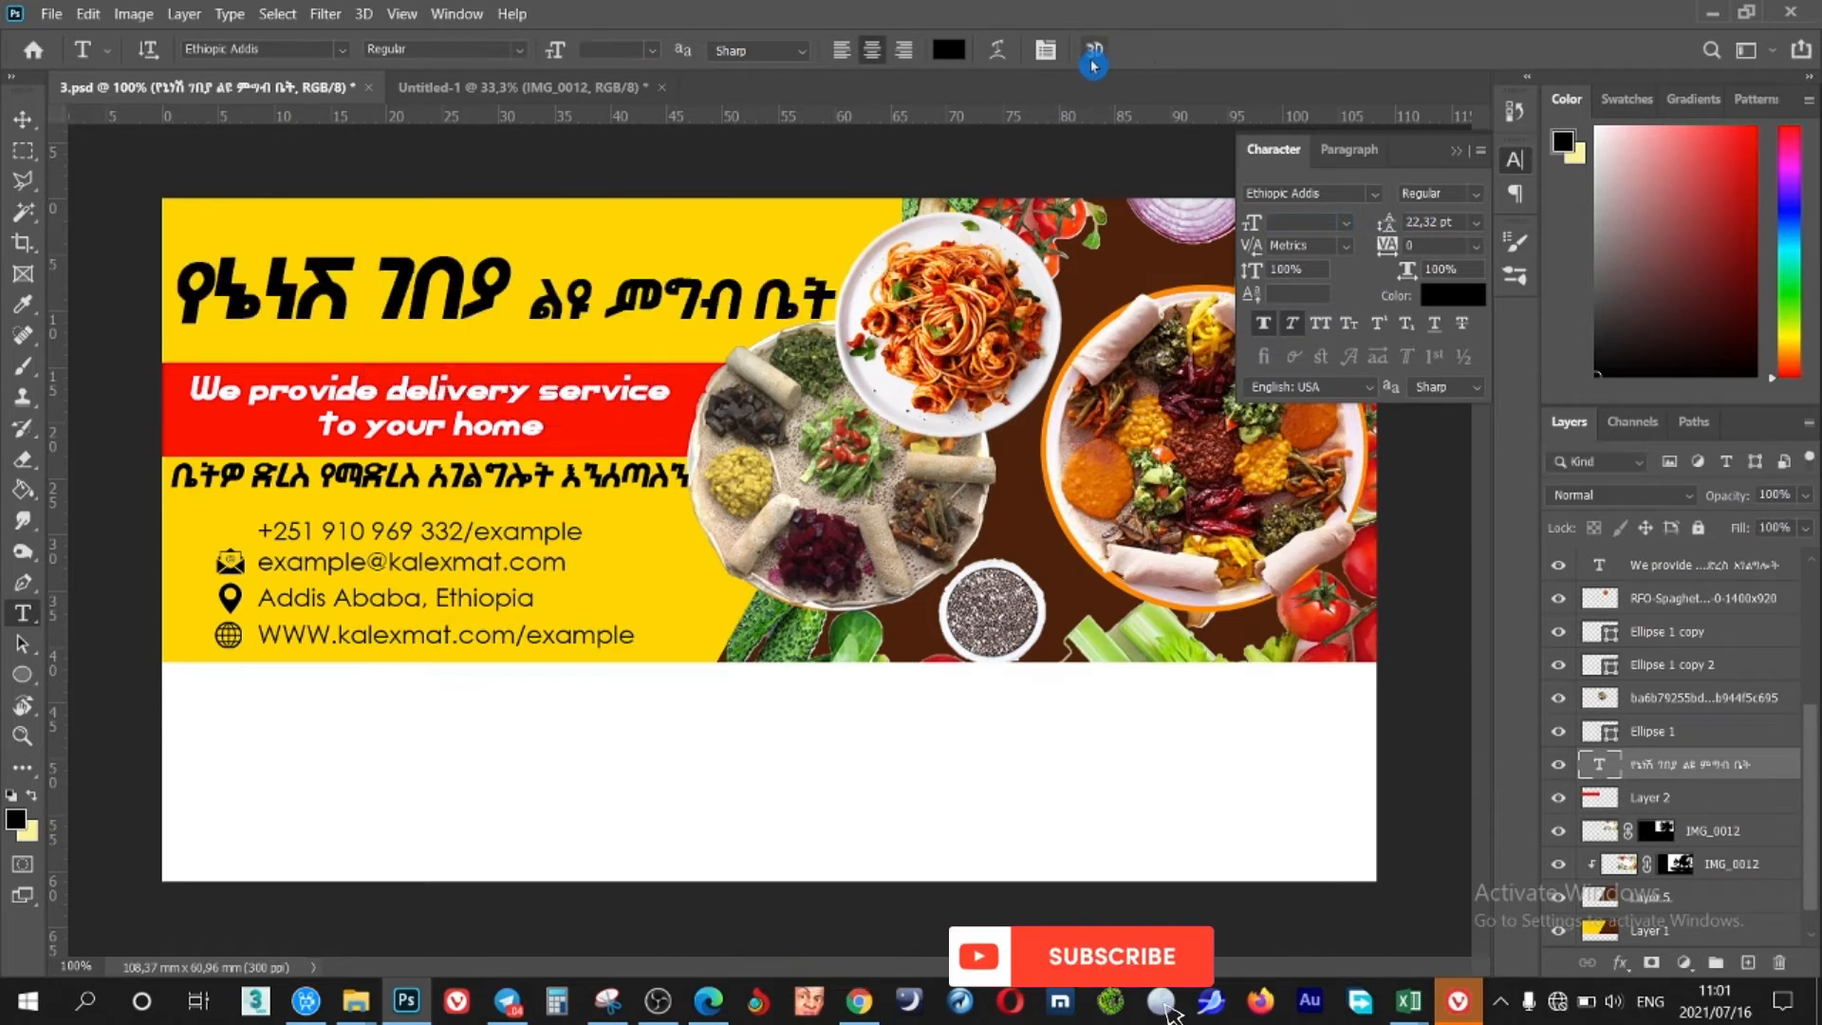
Nudge the Amharic title slightly upward on the yellow banner
key(v)
drag(636, 306, 636, 272)
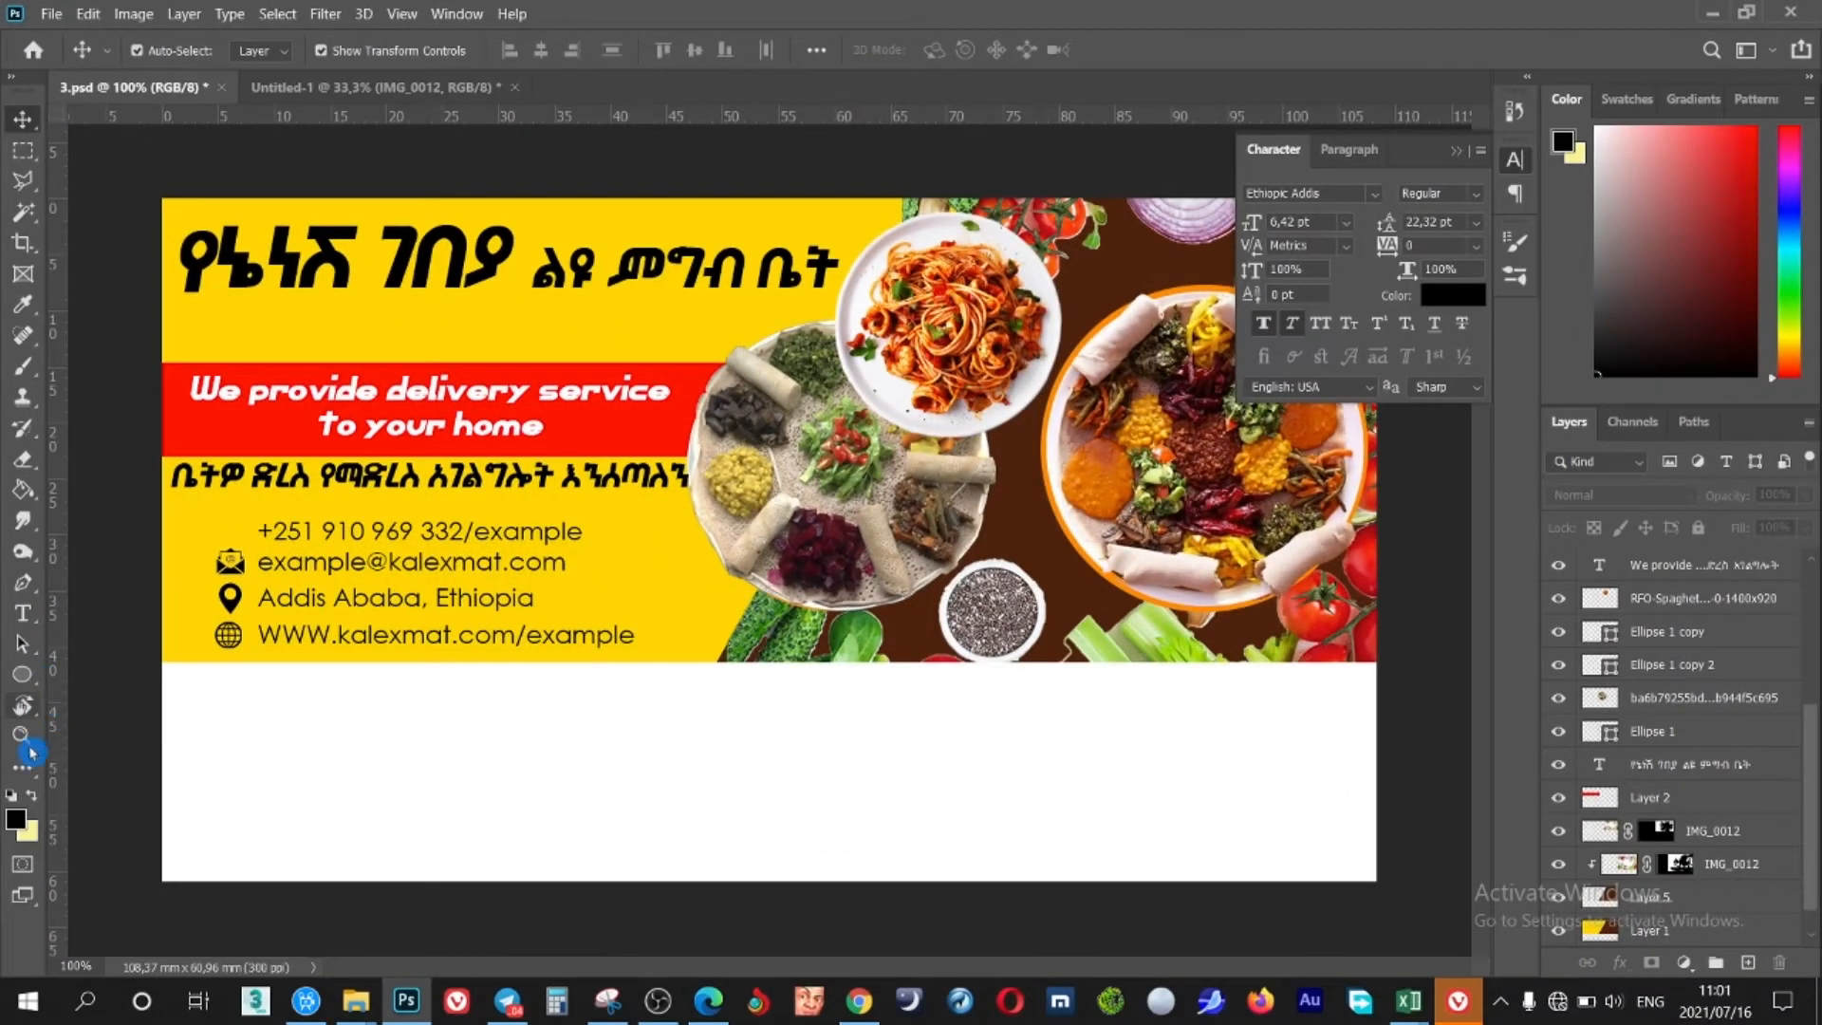
click(26, 680)
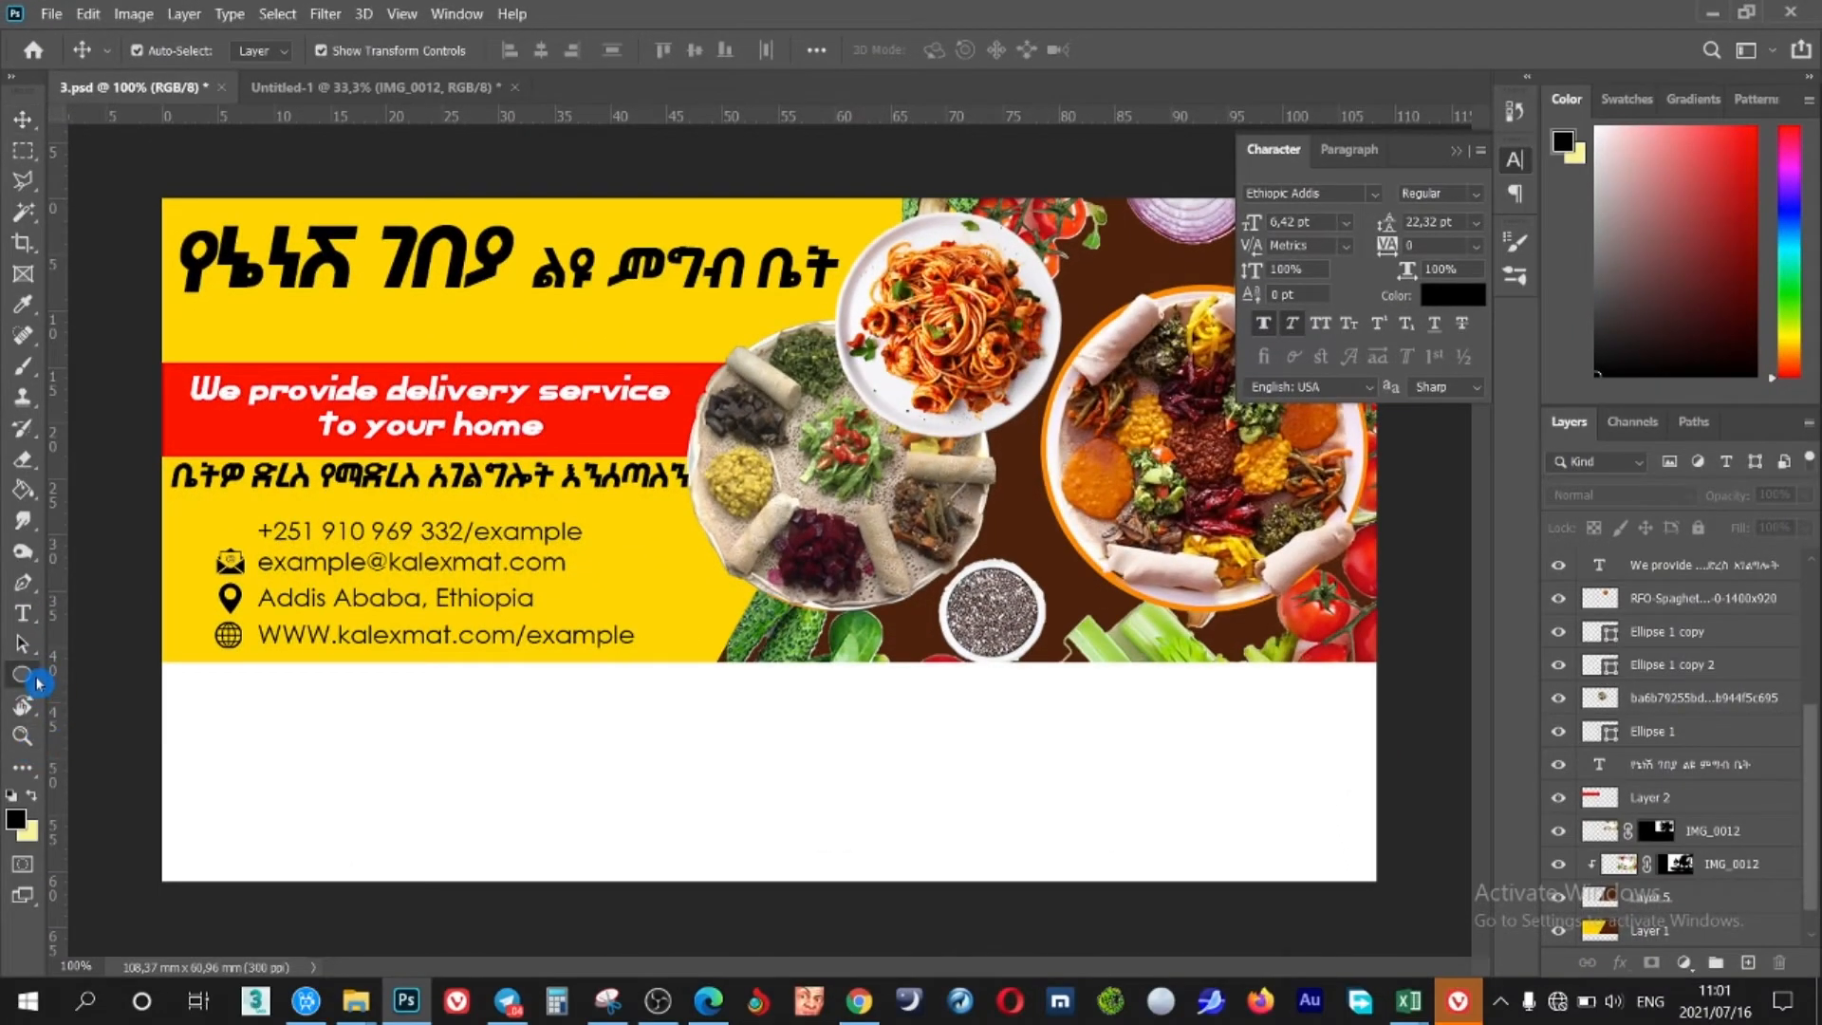
Draw a rounded rectangle below the title and thin its outline from 10 px to 4 px
click(107, 677)
drag(201, 294, 692, 348)
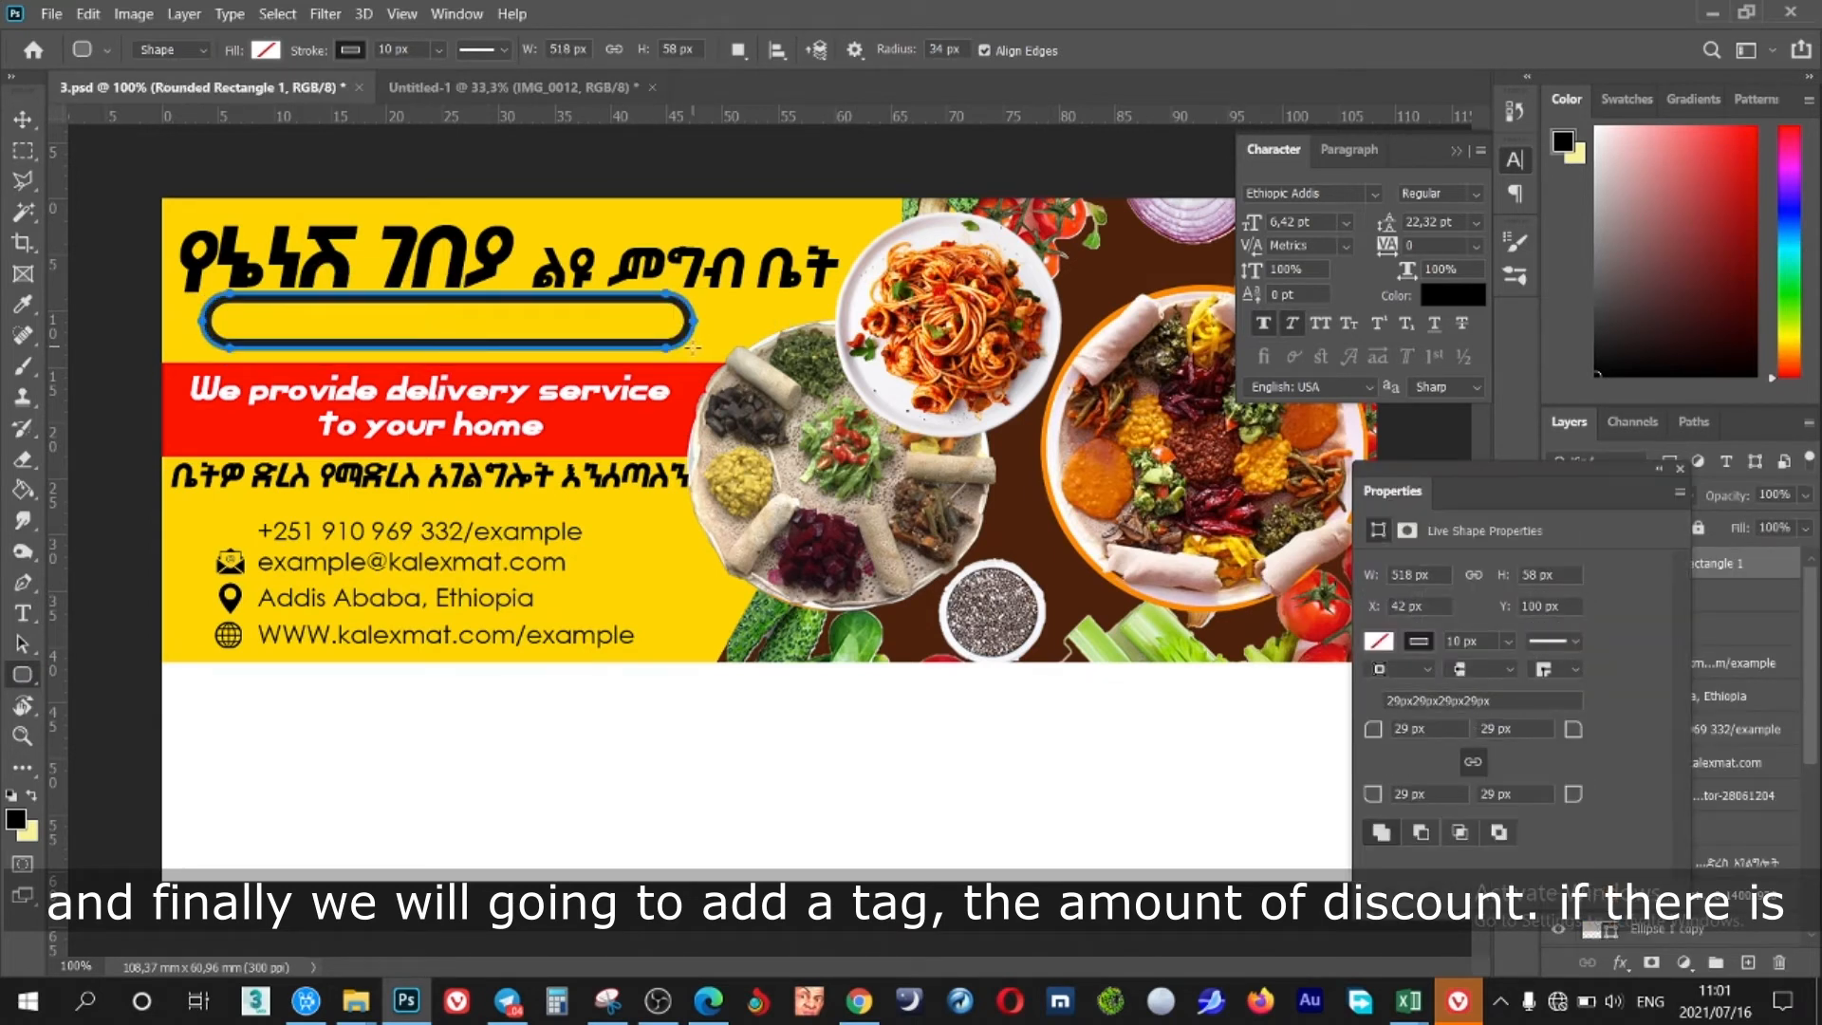
drag(309, 54, 303, 55)
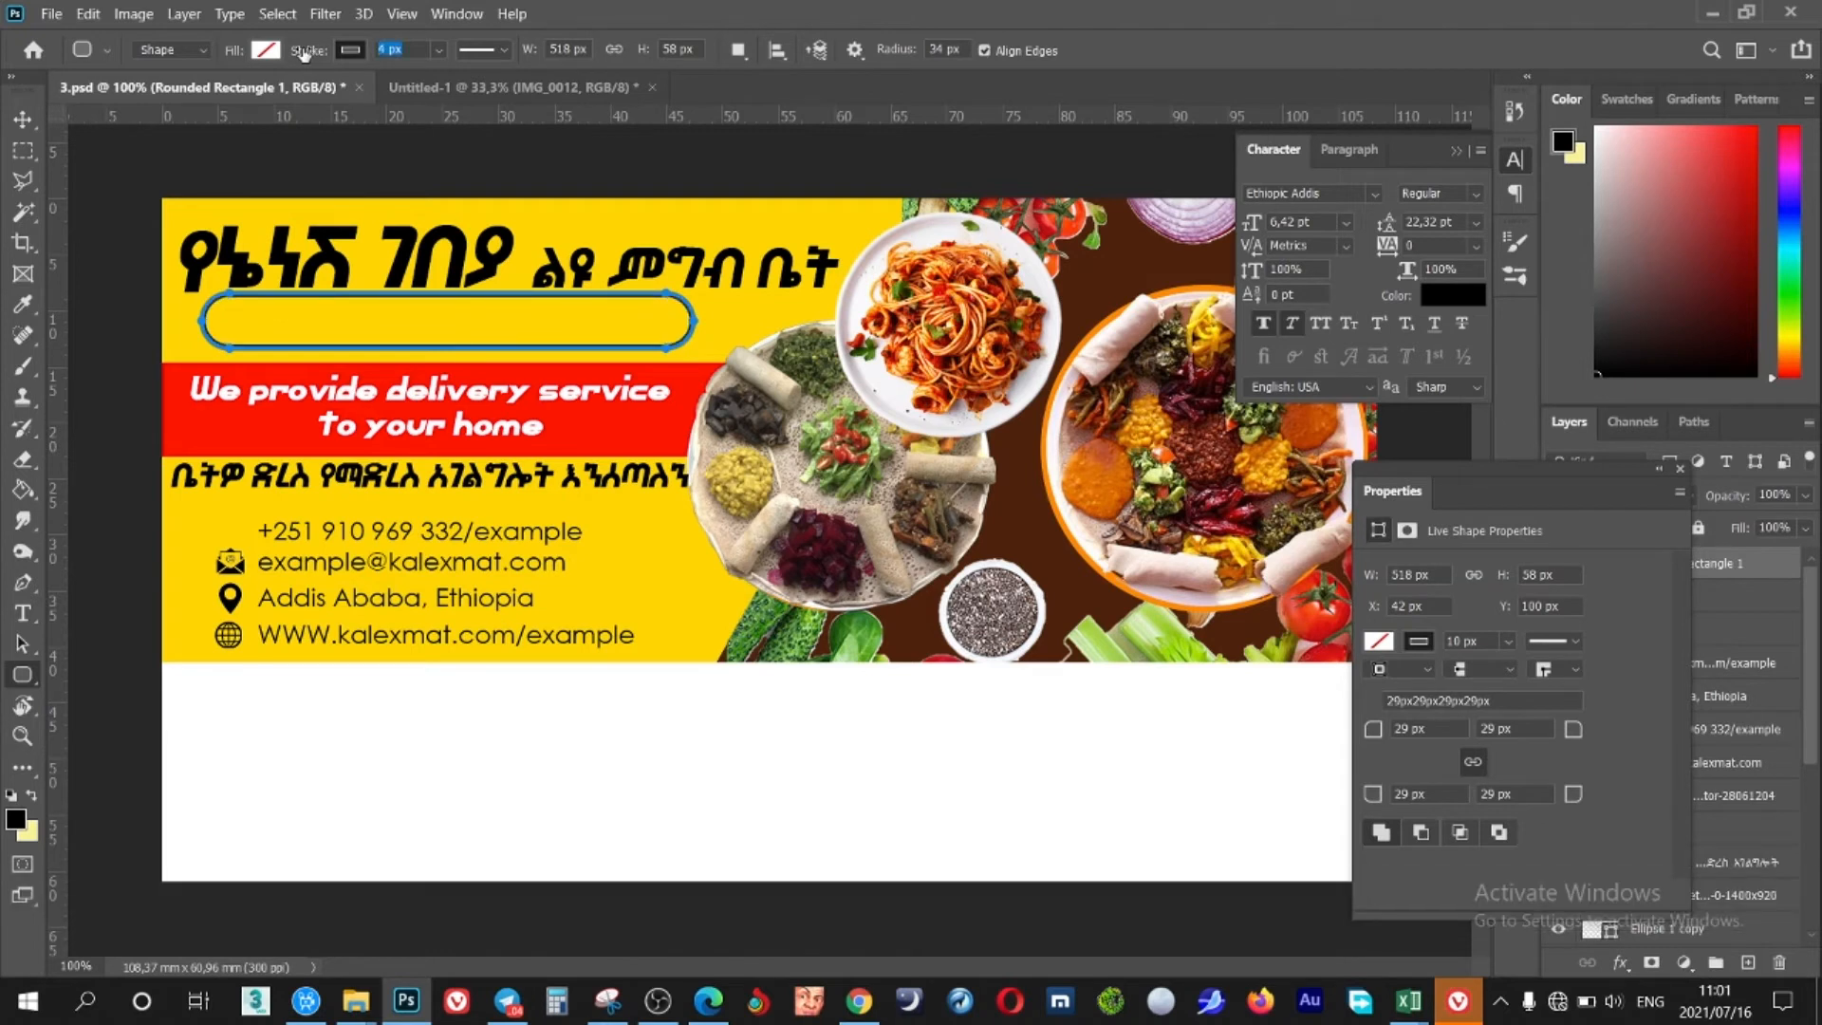
Nudge the rounded rectangle 10 px lower on the banner
key(v)
key(shift+Down)
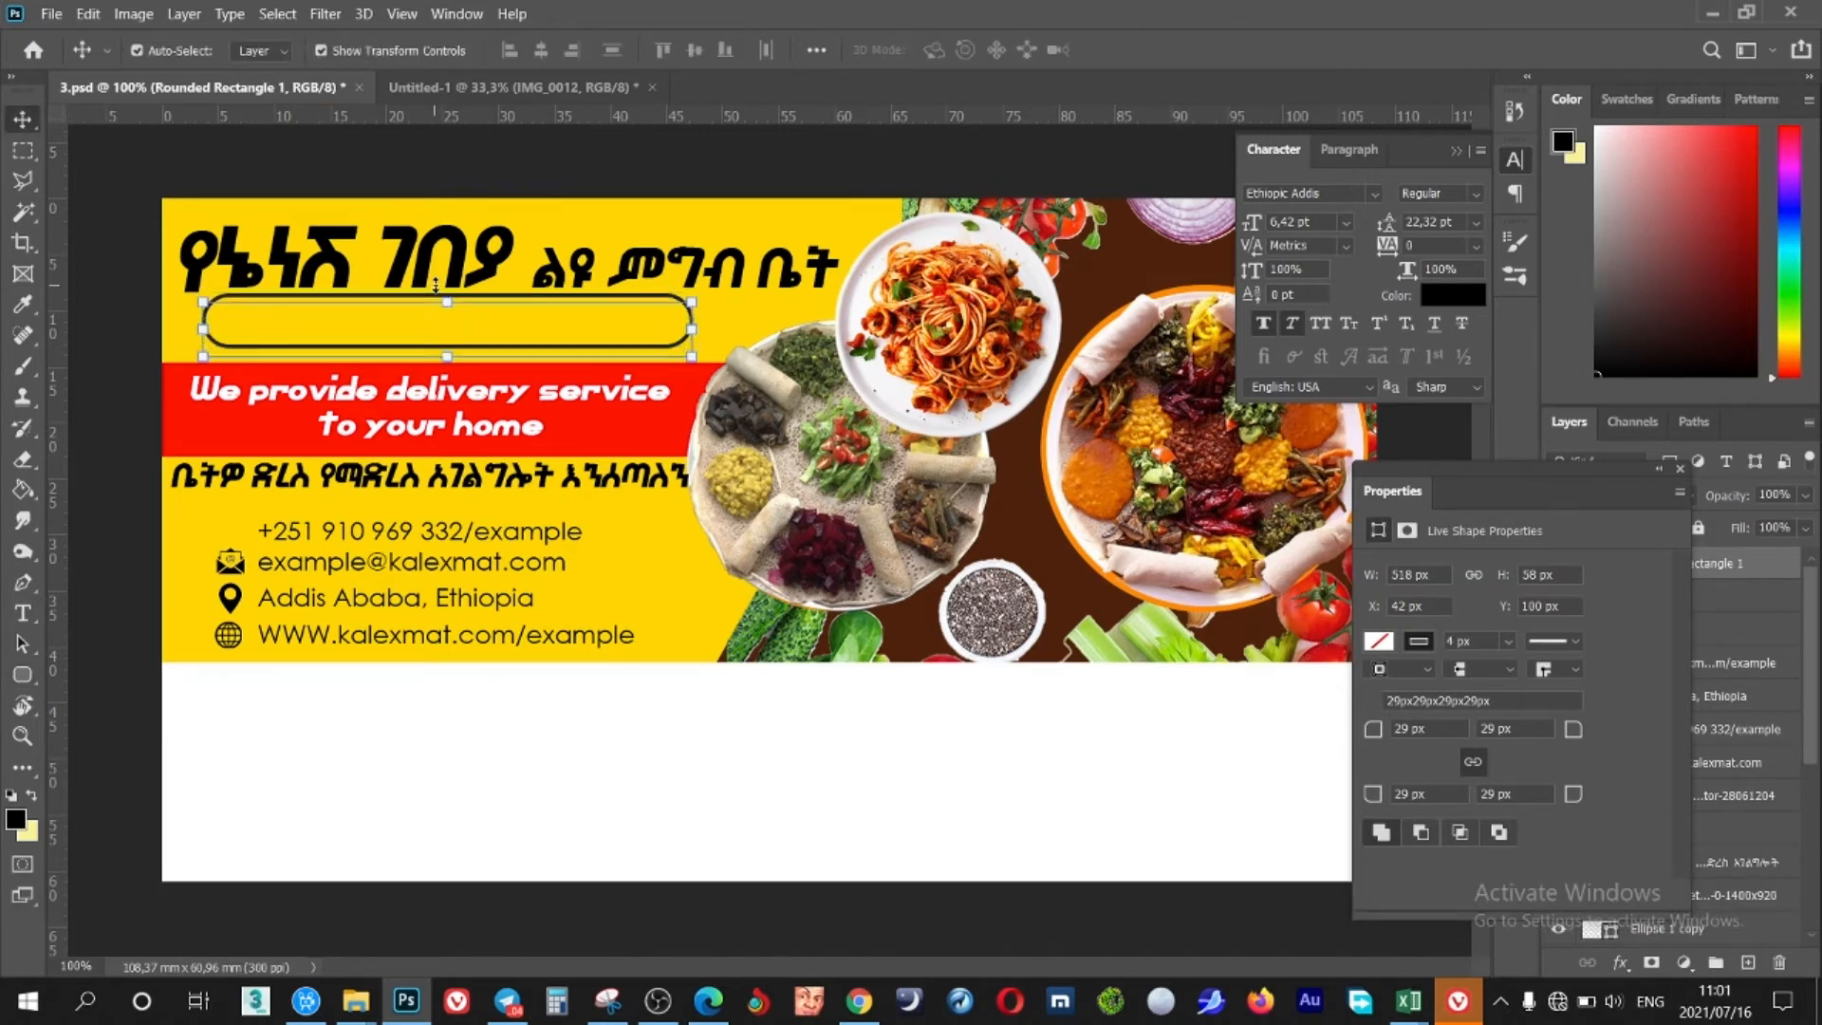
key(Right)
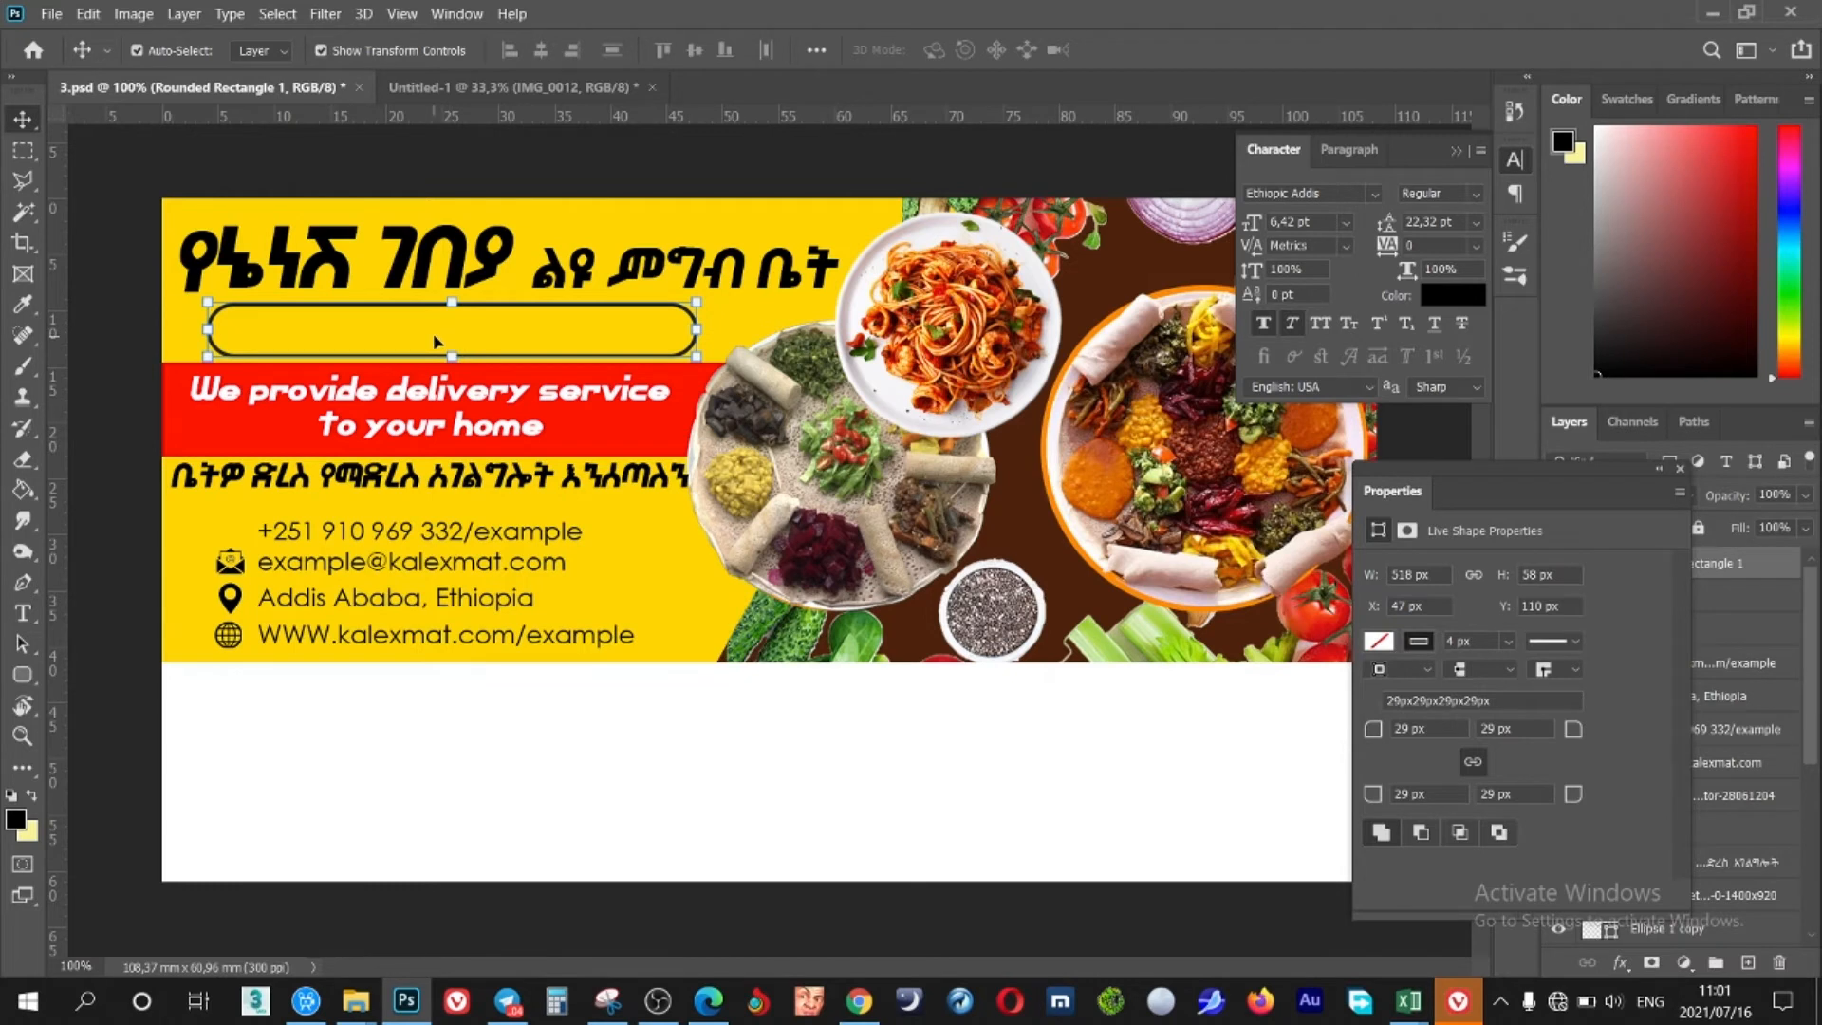
key(t)
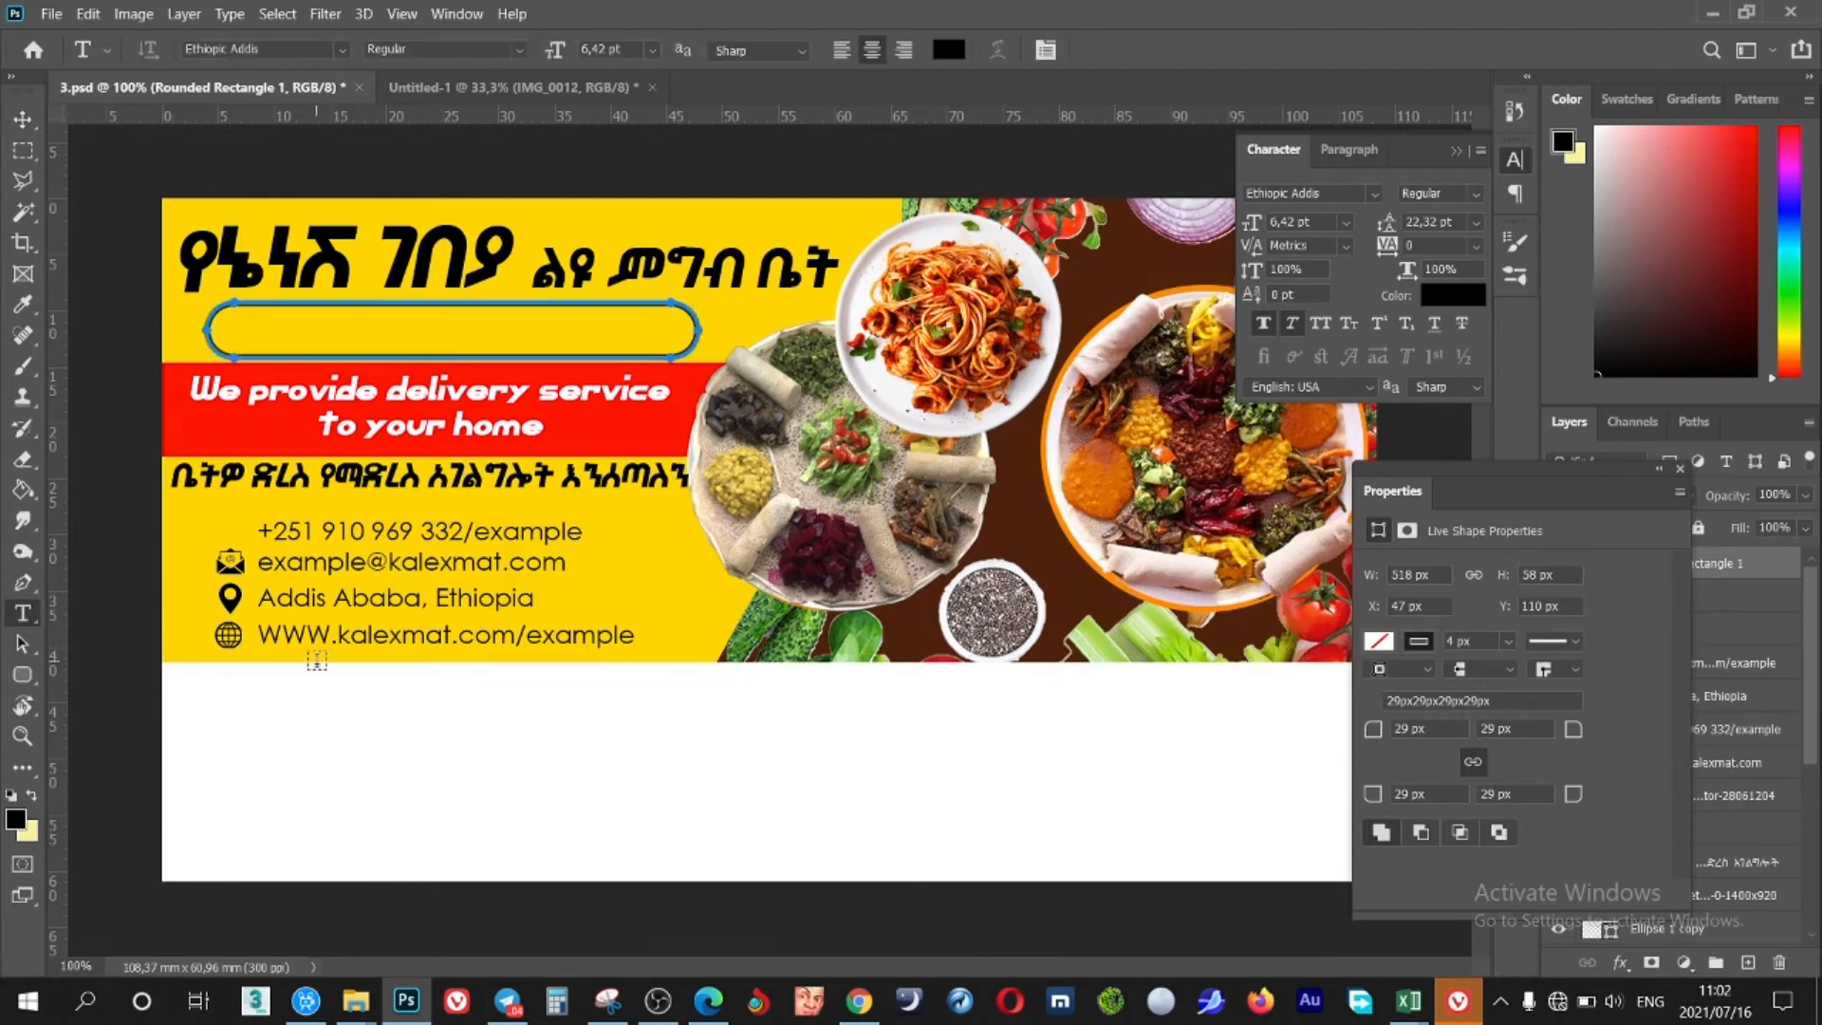
Add a '25% Discount' text line in Century Gothic below the banner
click(301, 759)
drag(1257, 224, 1281, 226)
drag(618, 801, 851, 802)
click(1374, 193)
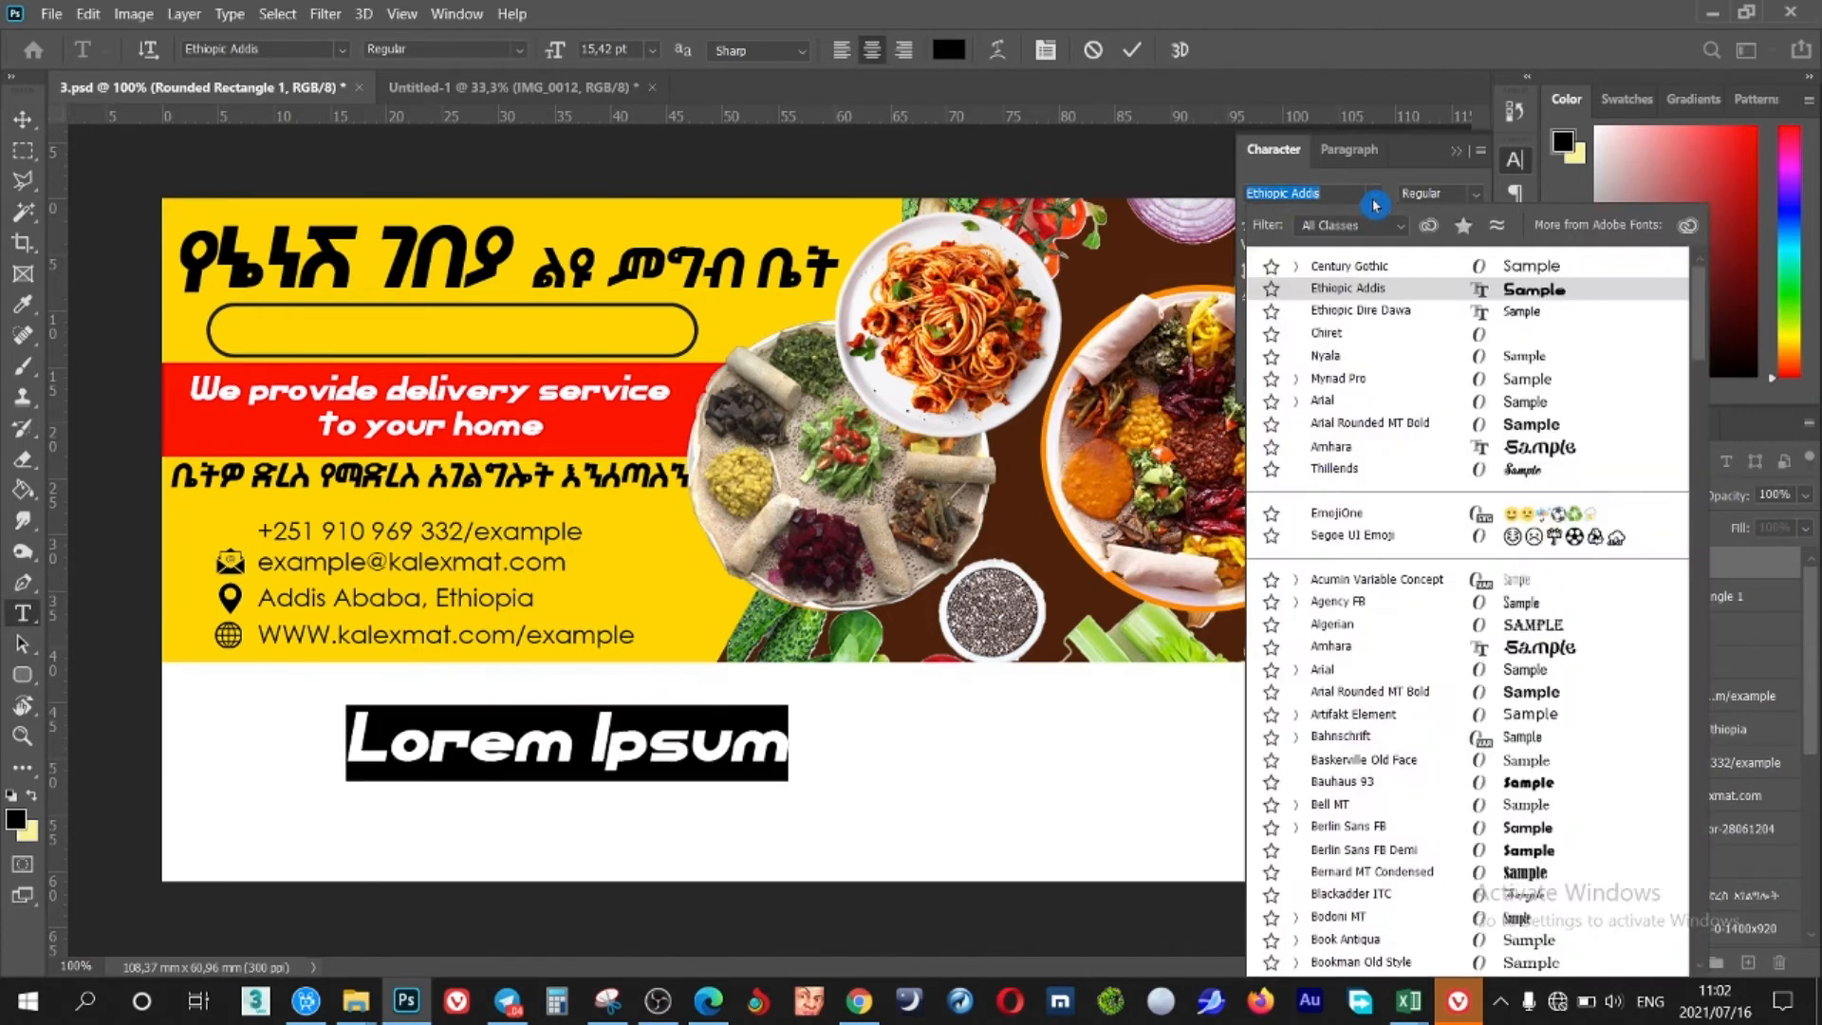
click(1366, 260)
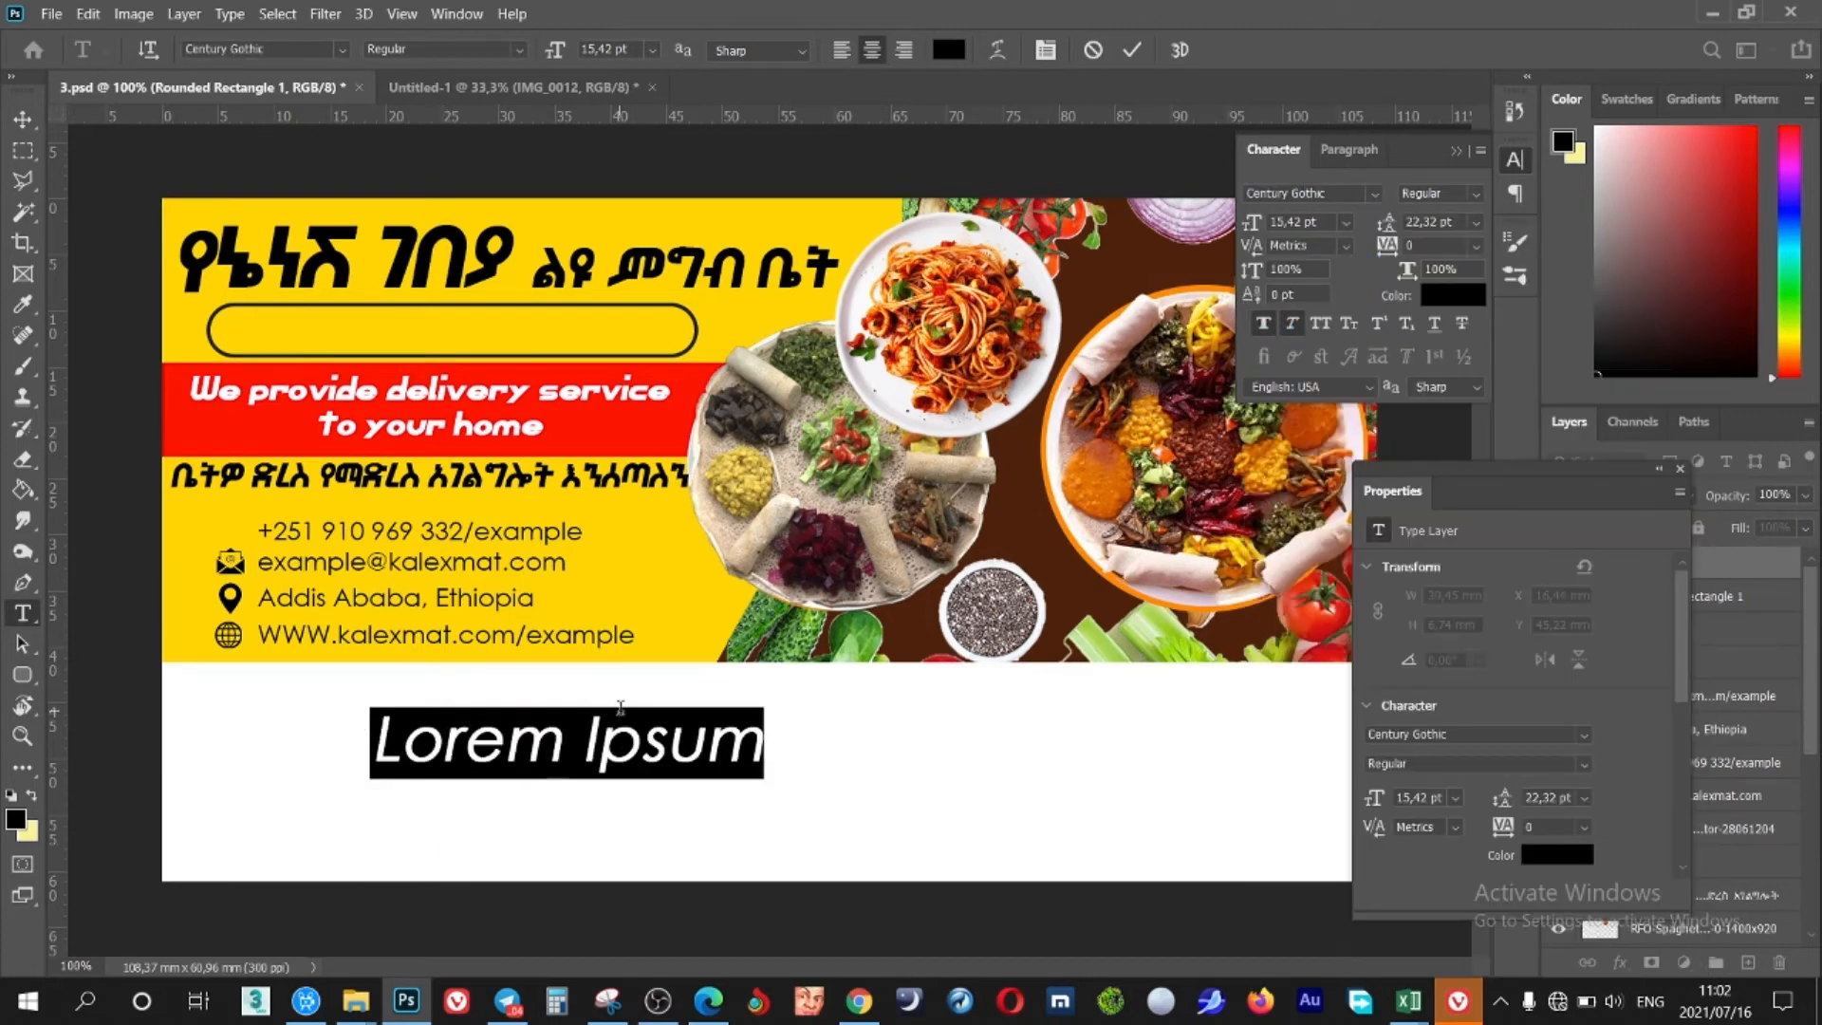
text(@)
key(BackSpace)
text(25)
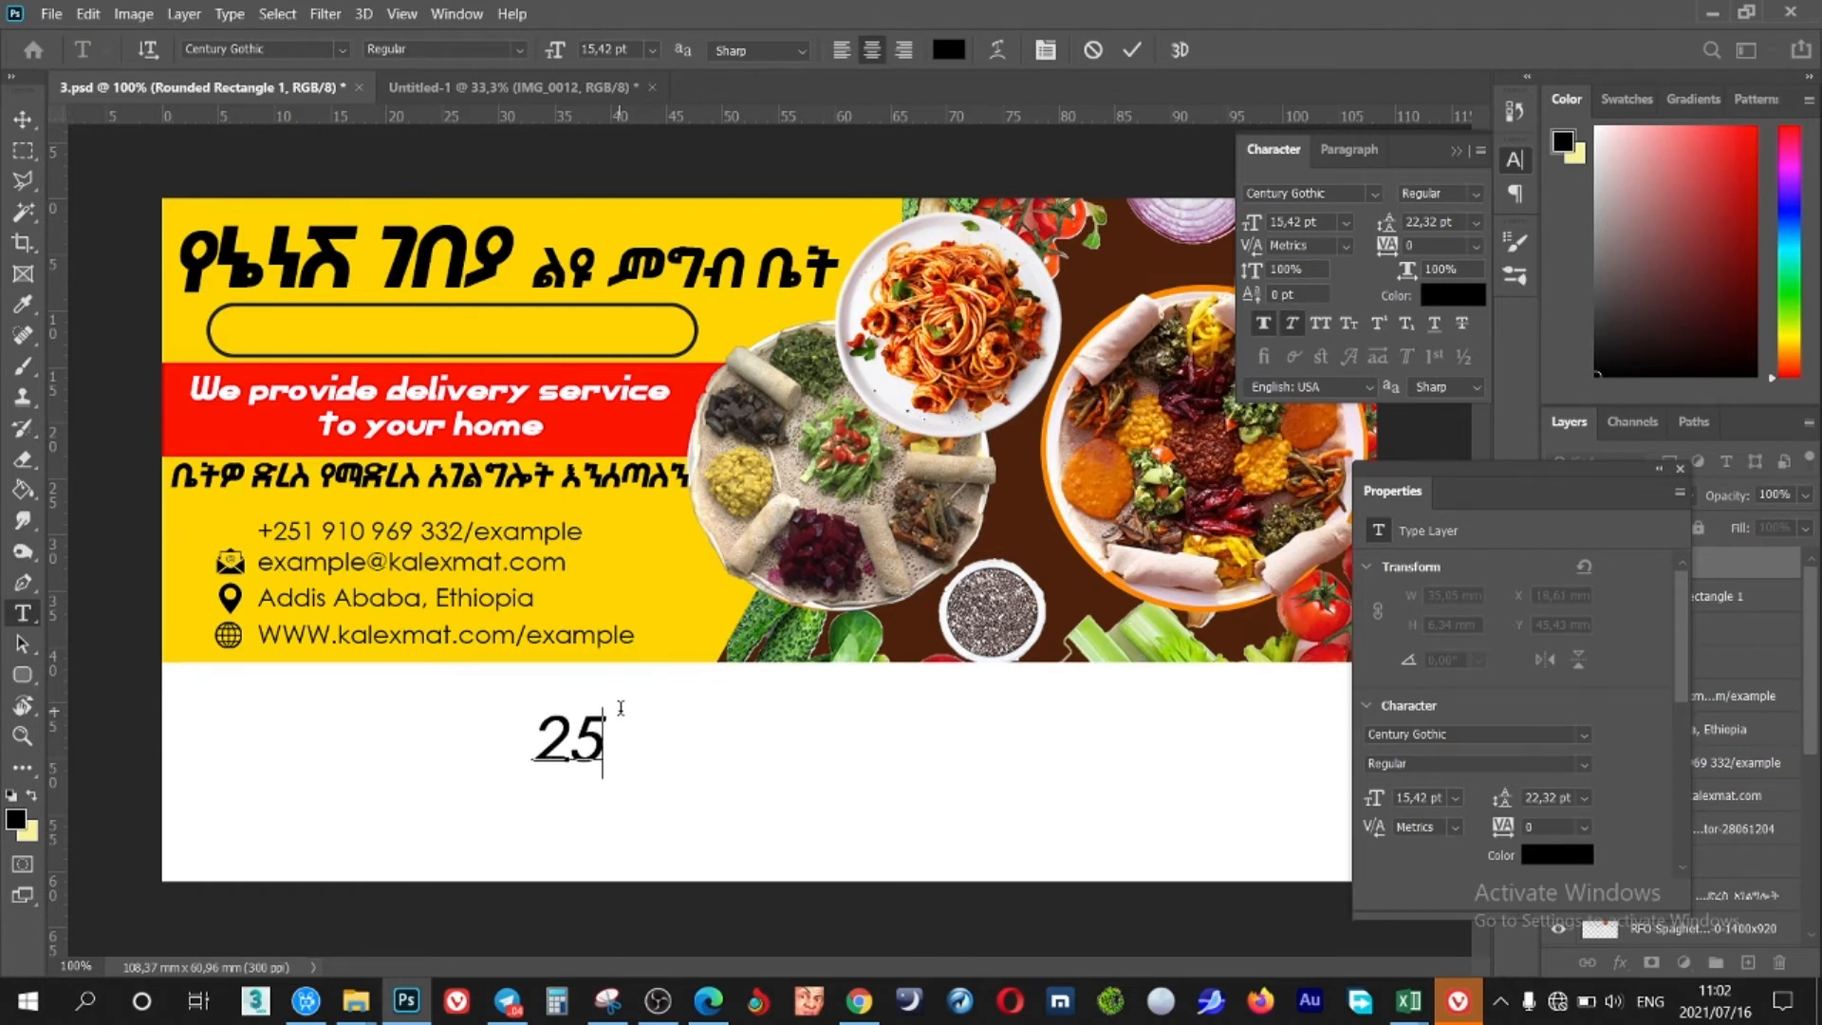
text(% )
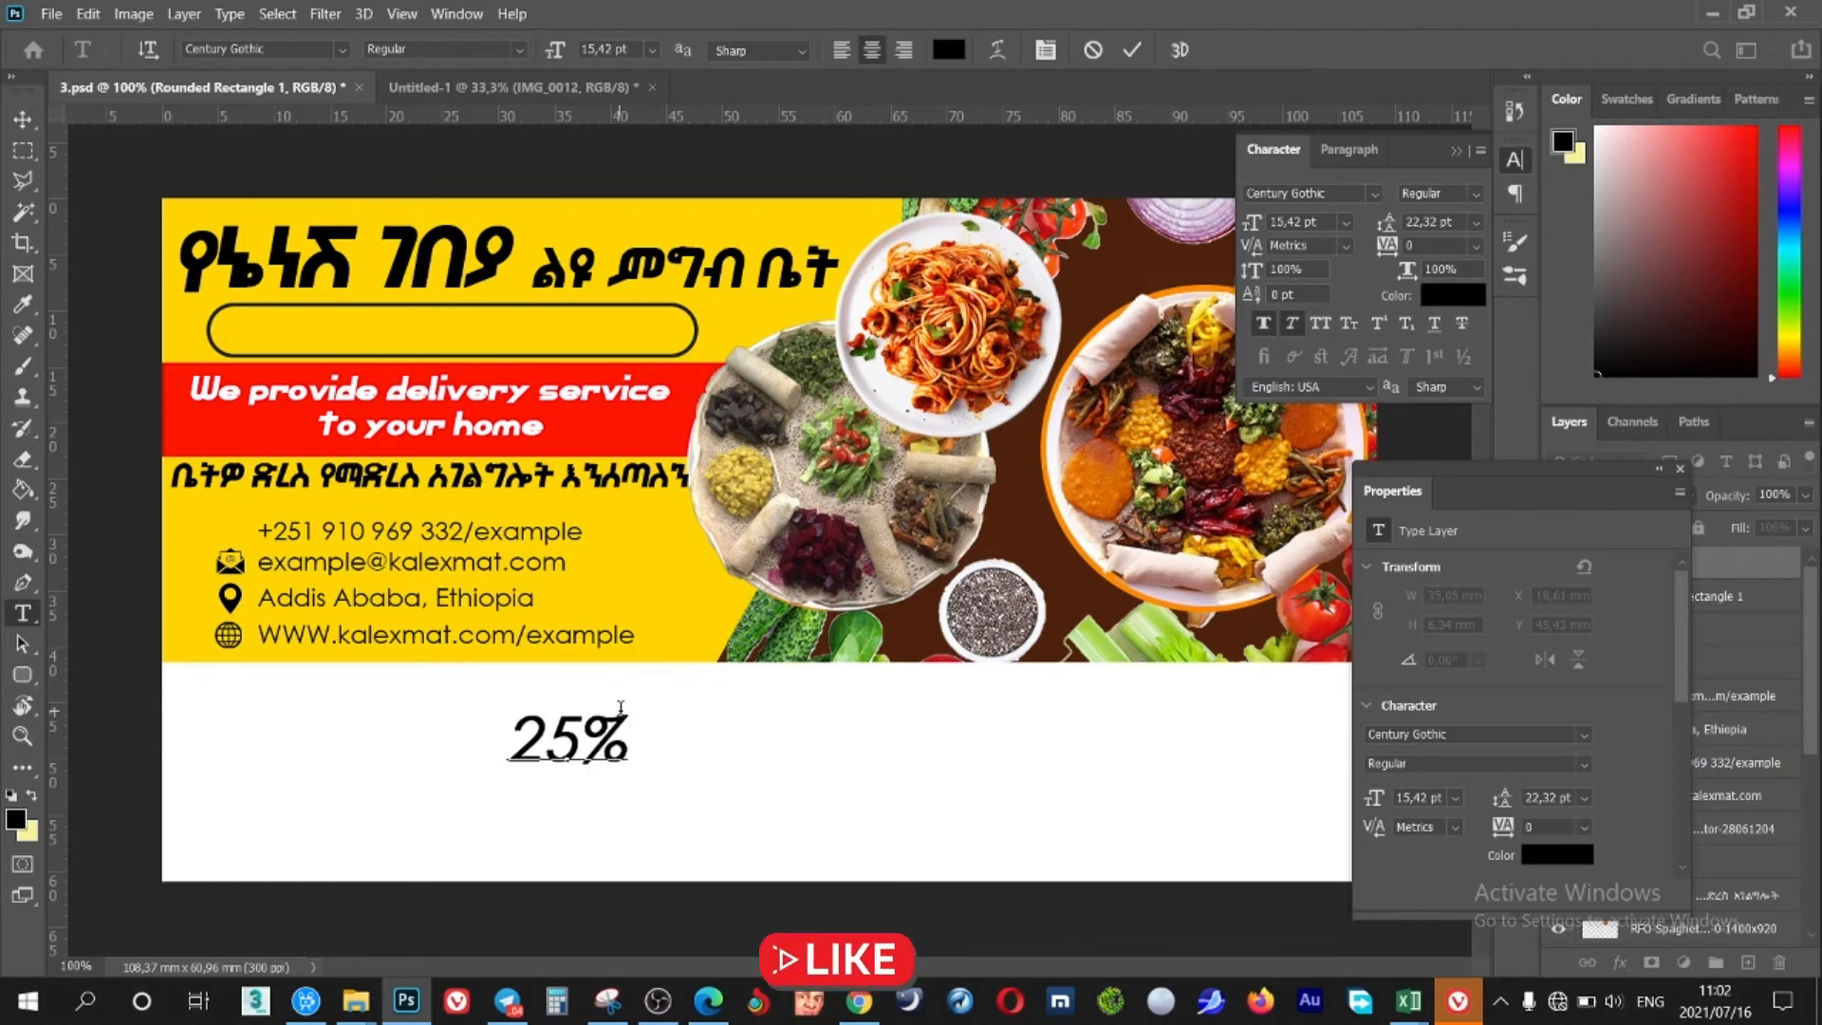
text( Dis)
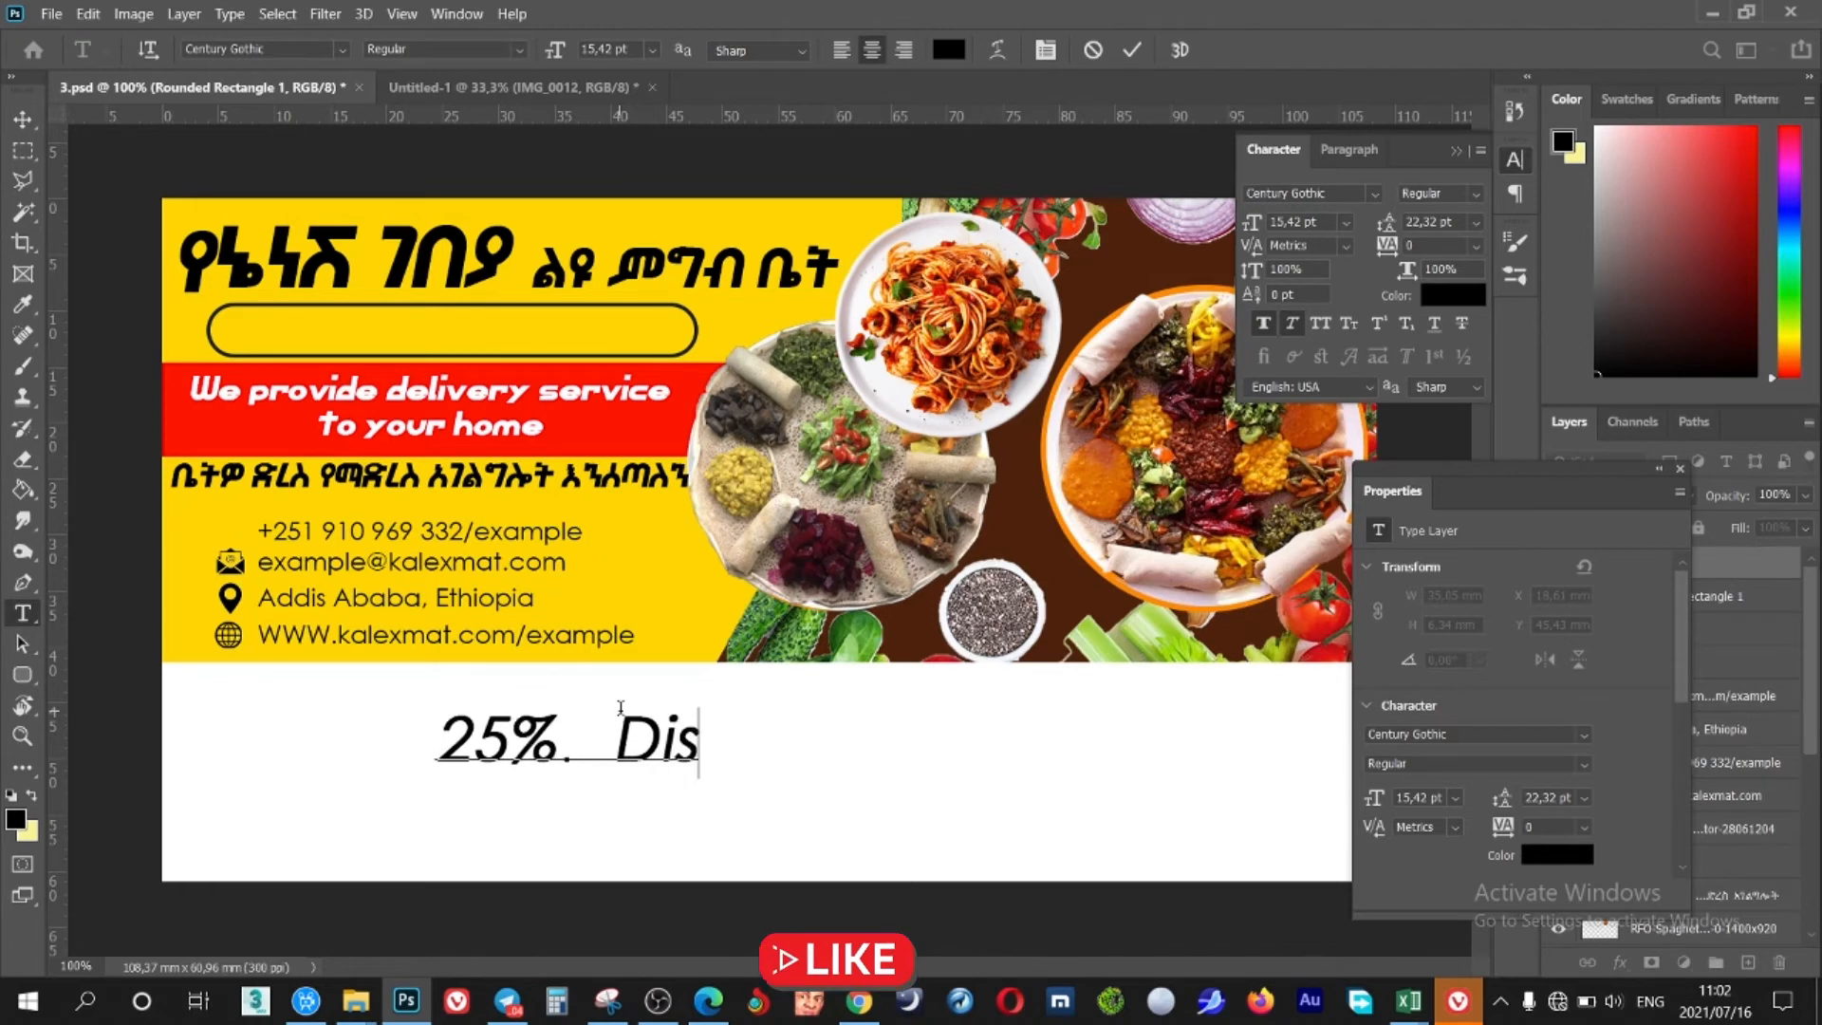
text(count)
Spell-check the discount text, move it into the rounded outline, and shrink it to 11.42 pt
key(ctrl+a)
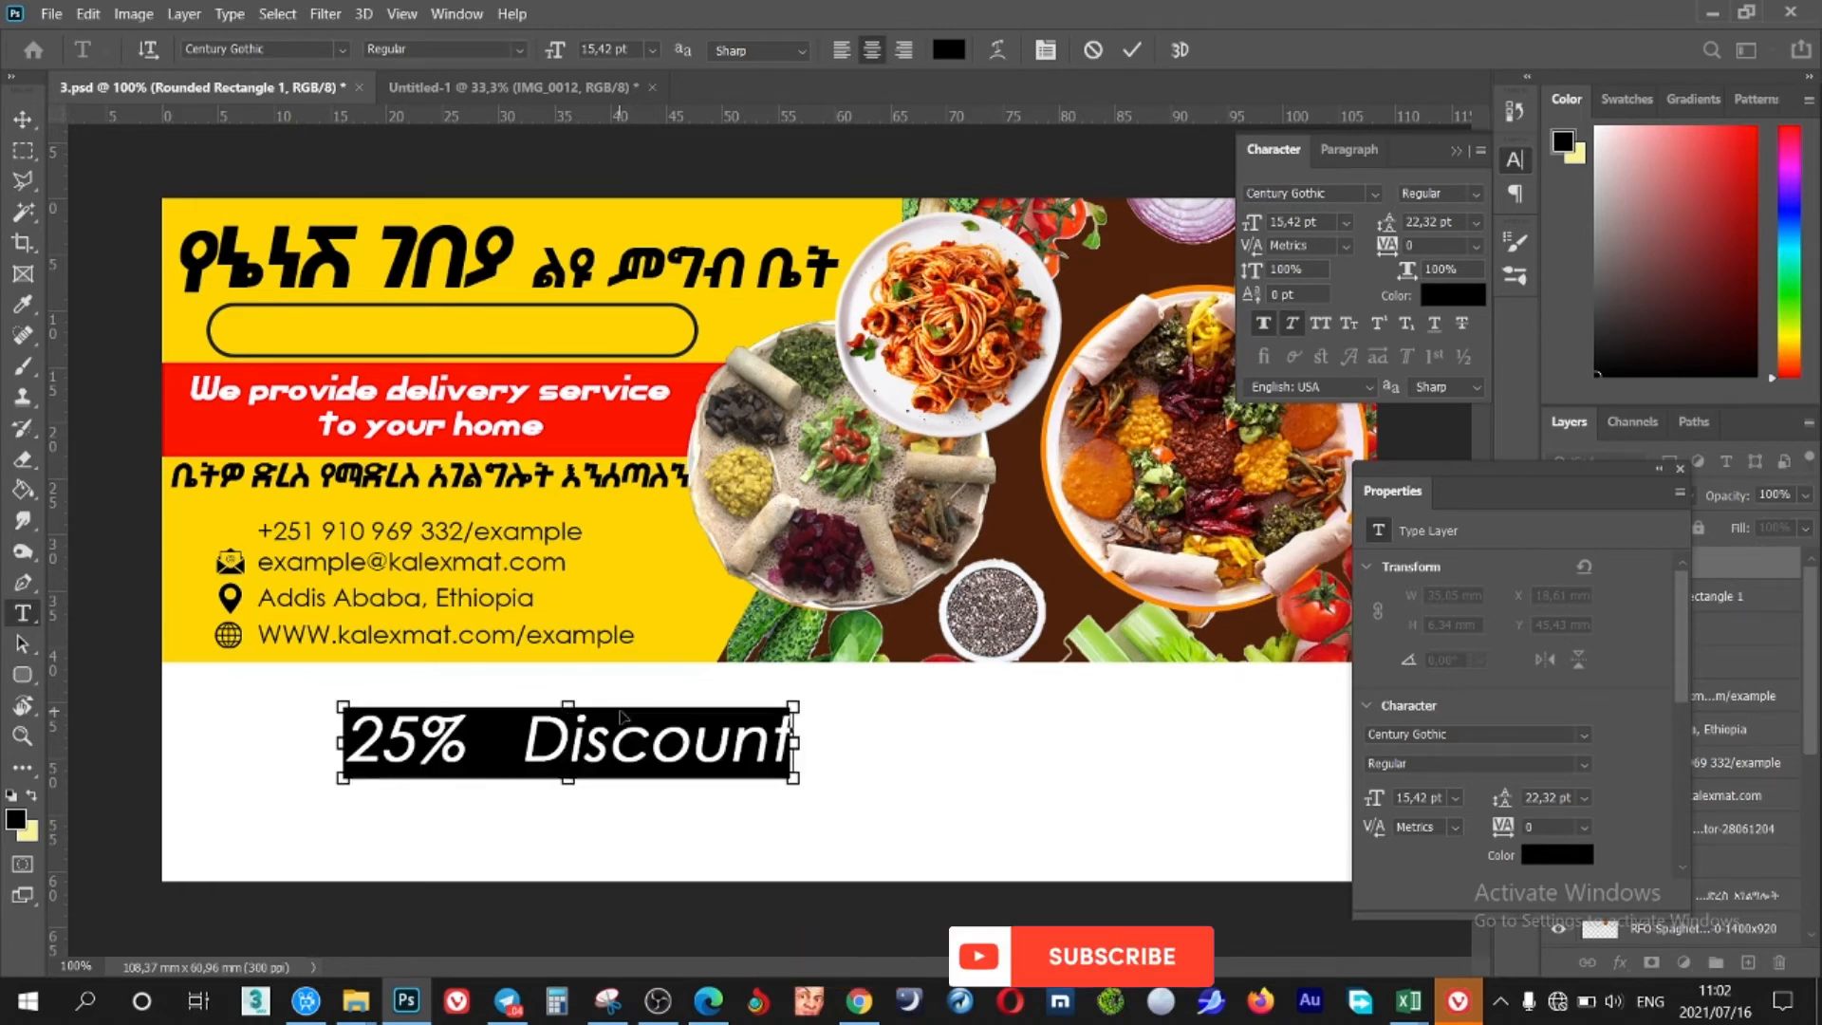
right_click(631, 734)
click(771, 461)
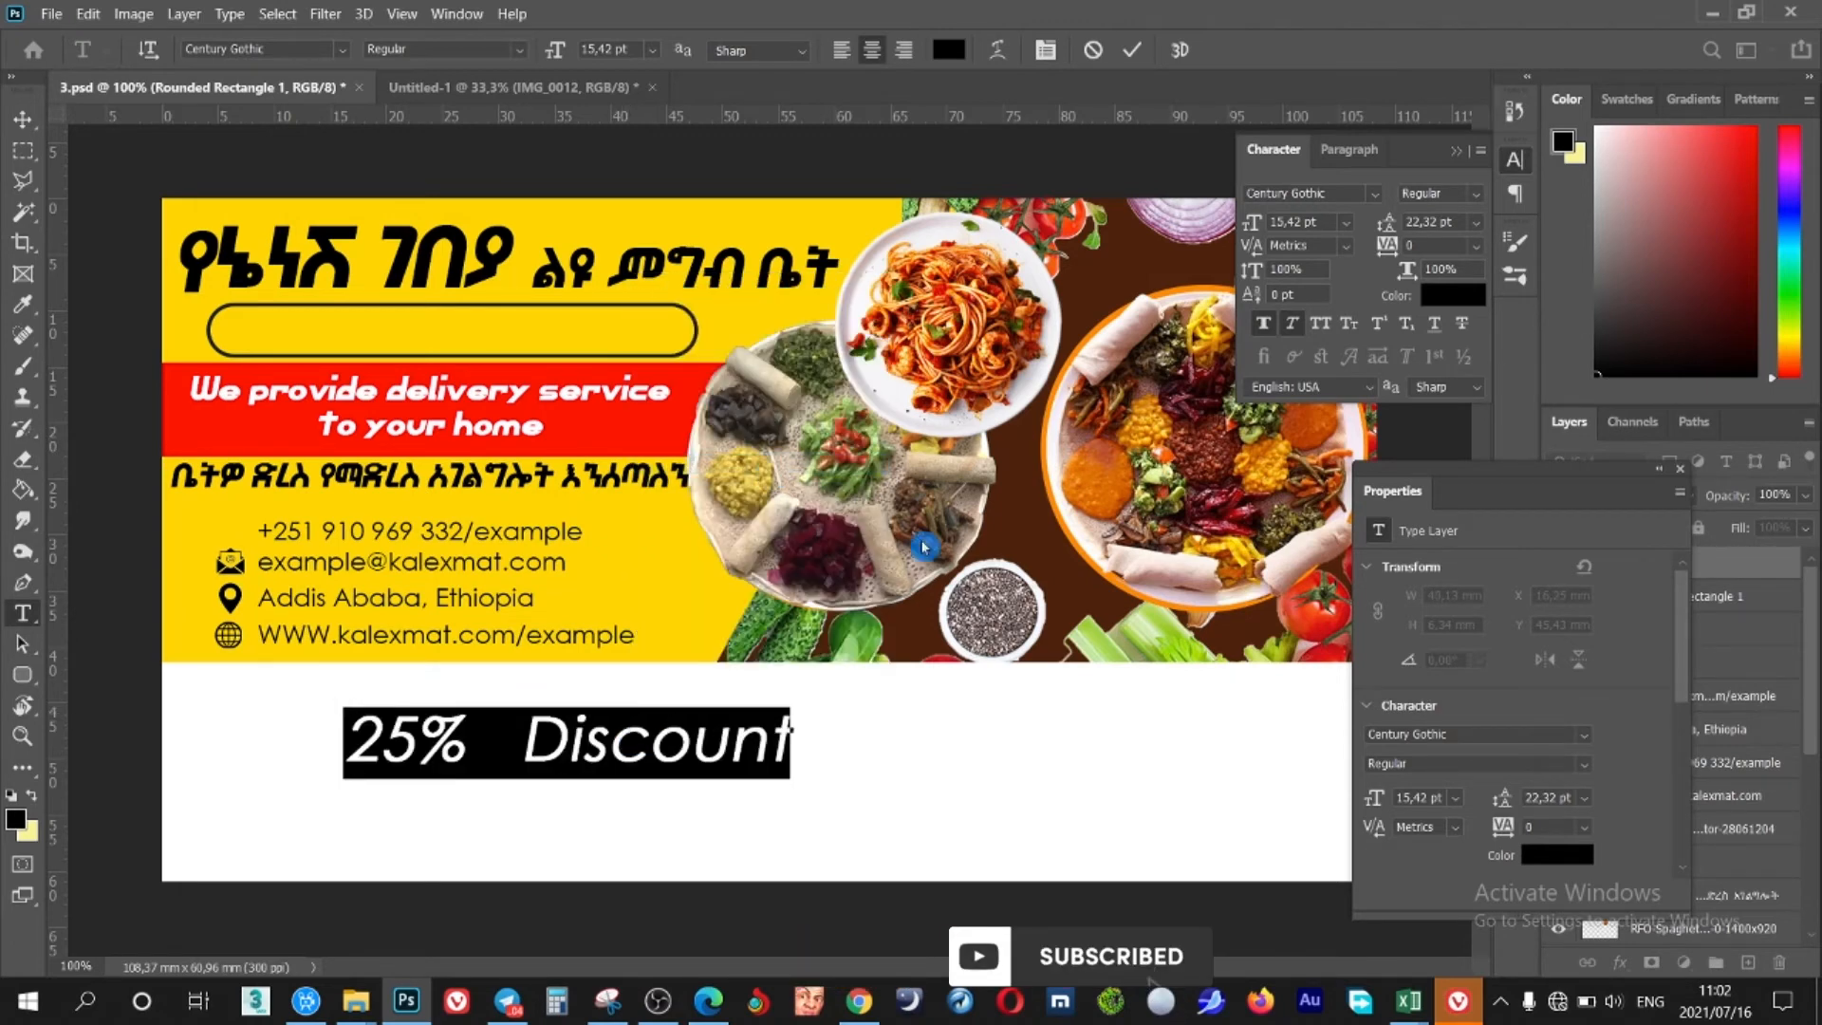
key(Return)
click(565, 746)
drag(576, 818, 454, 412)
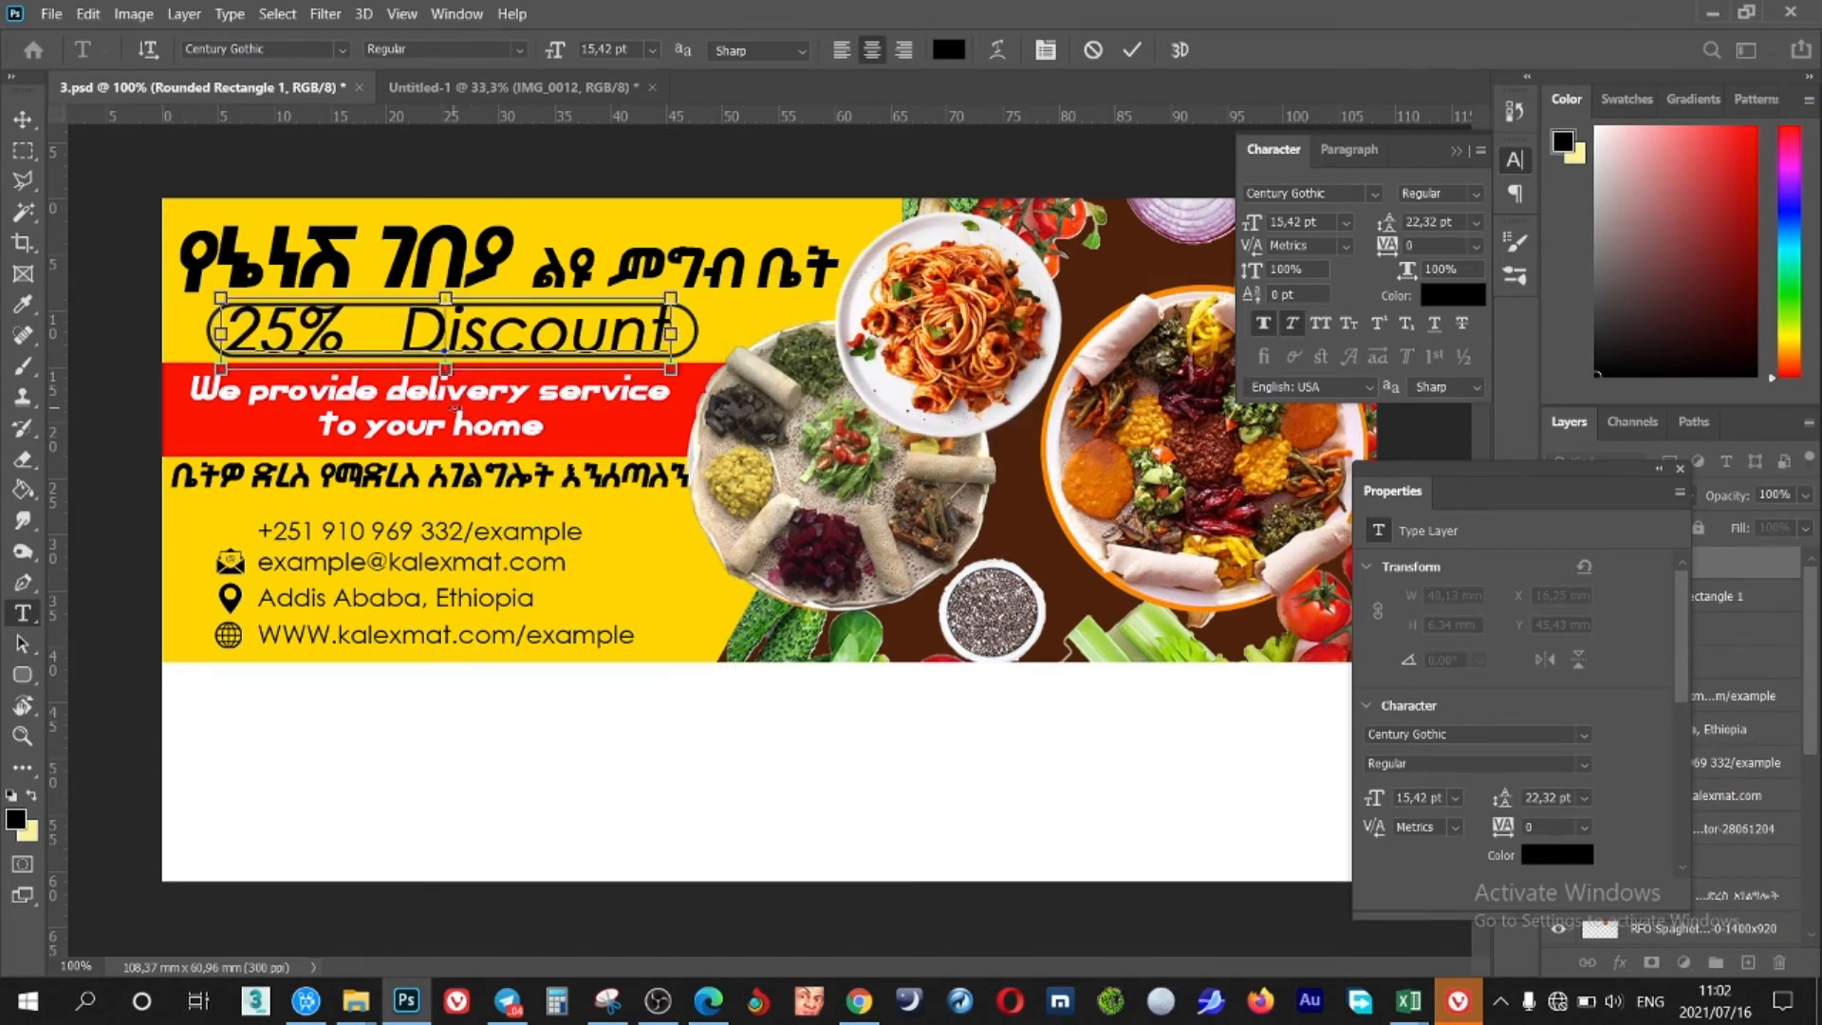
key(ctrl+a)
drag(1254, 226, 1245, 227)
click(361, 334)
drag(397, 391, 396, 389)
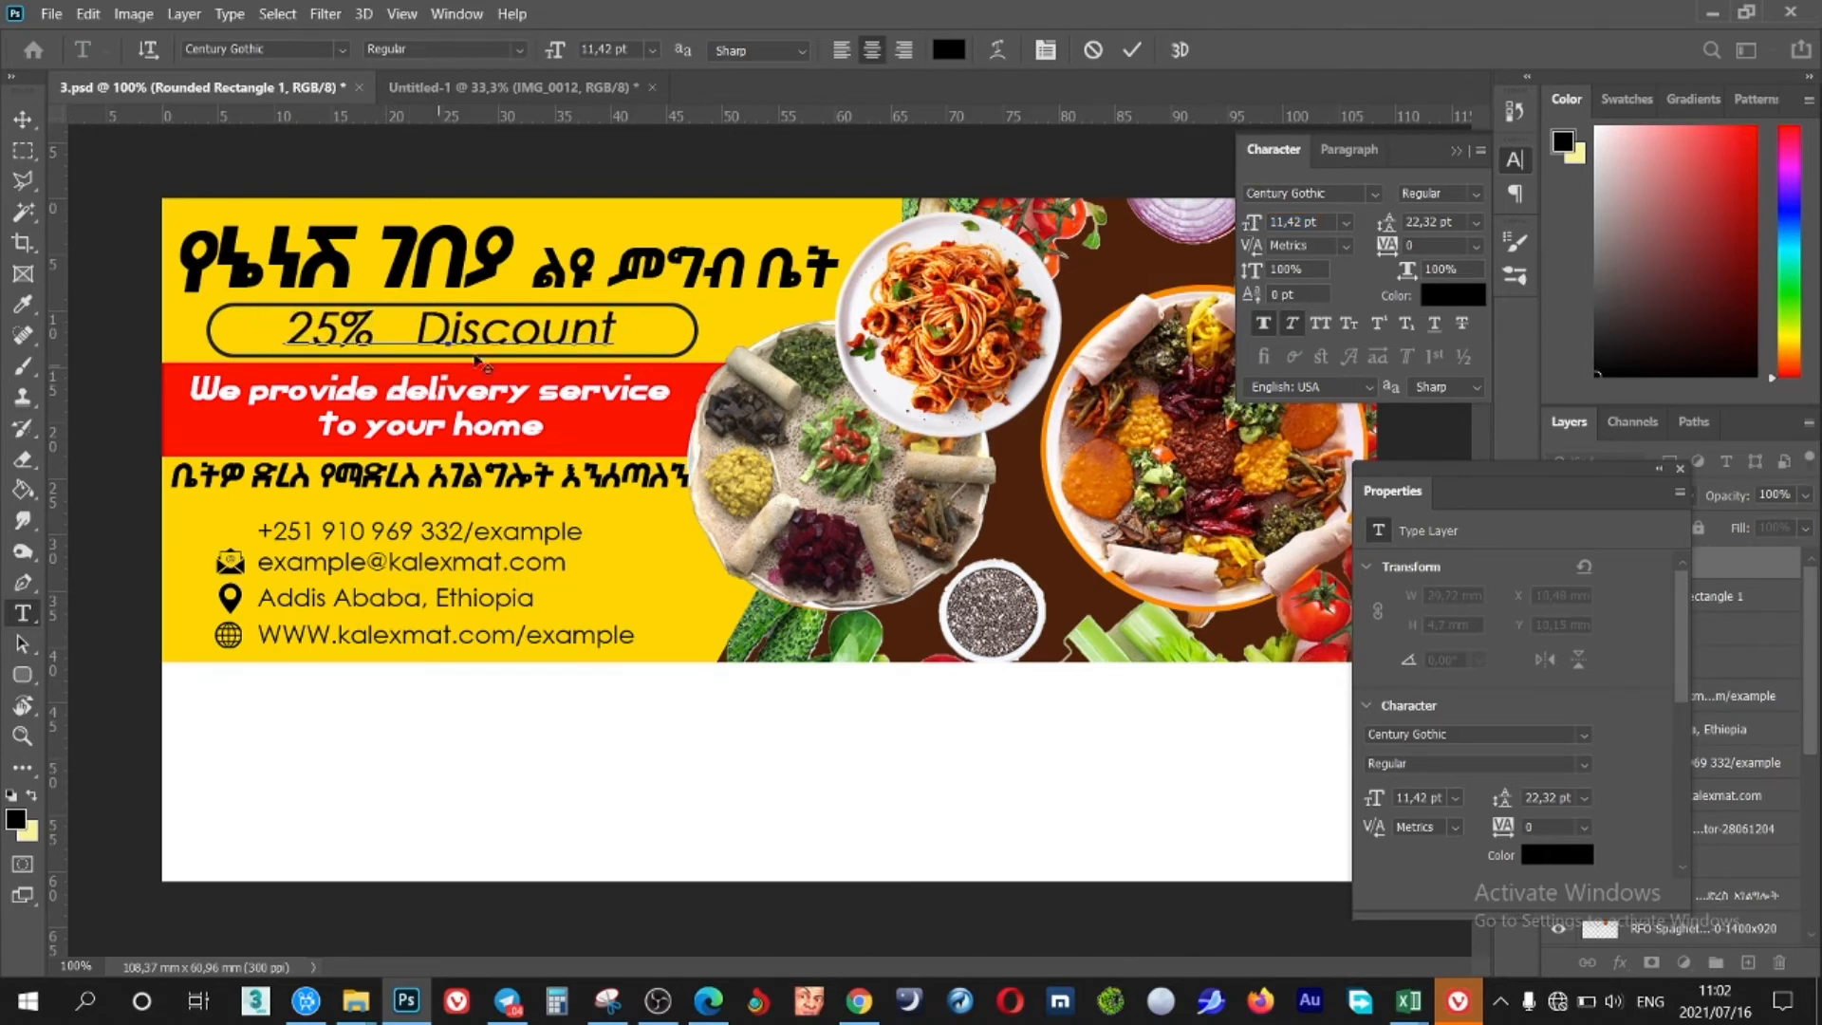
click(1132, 49)
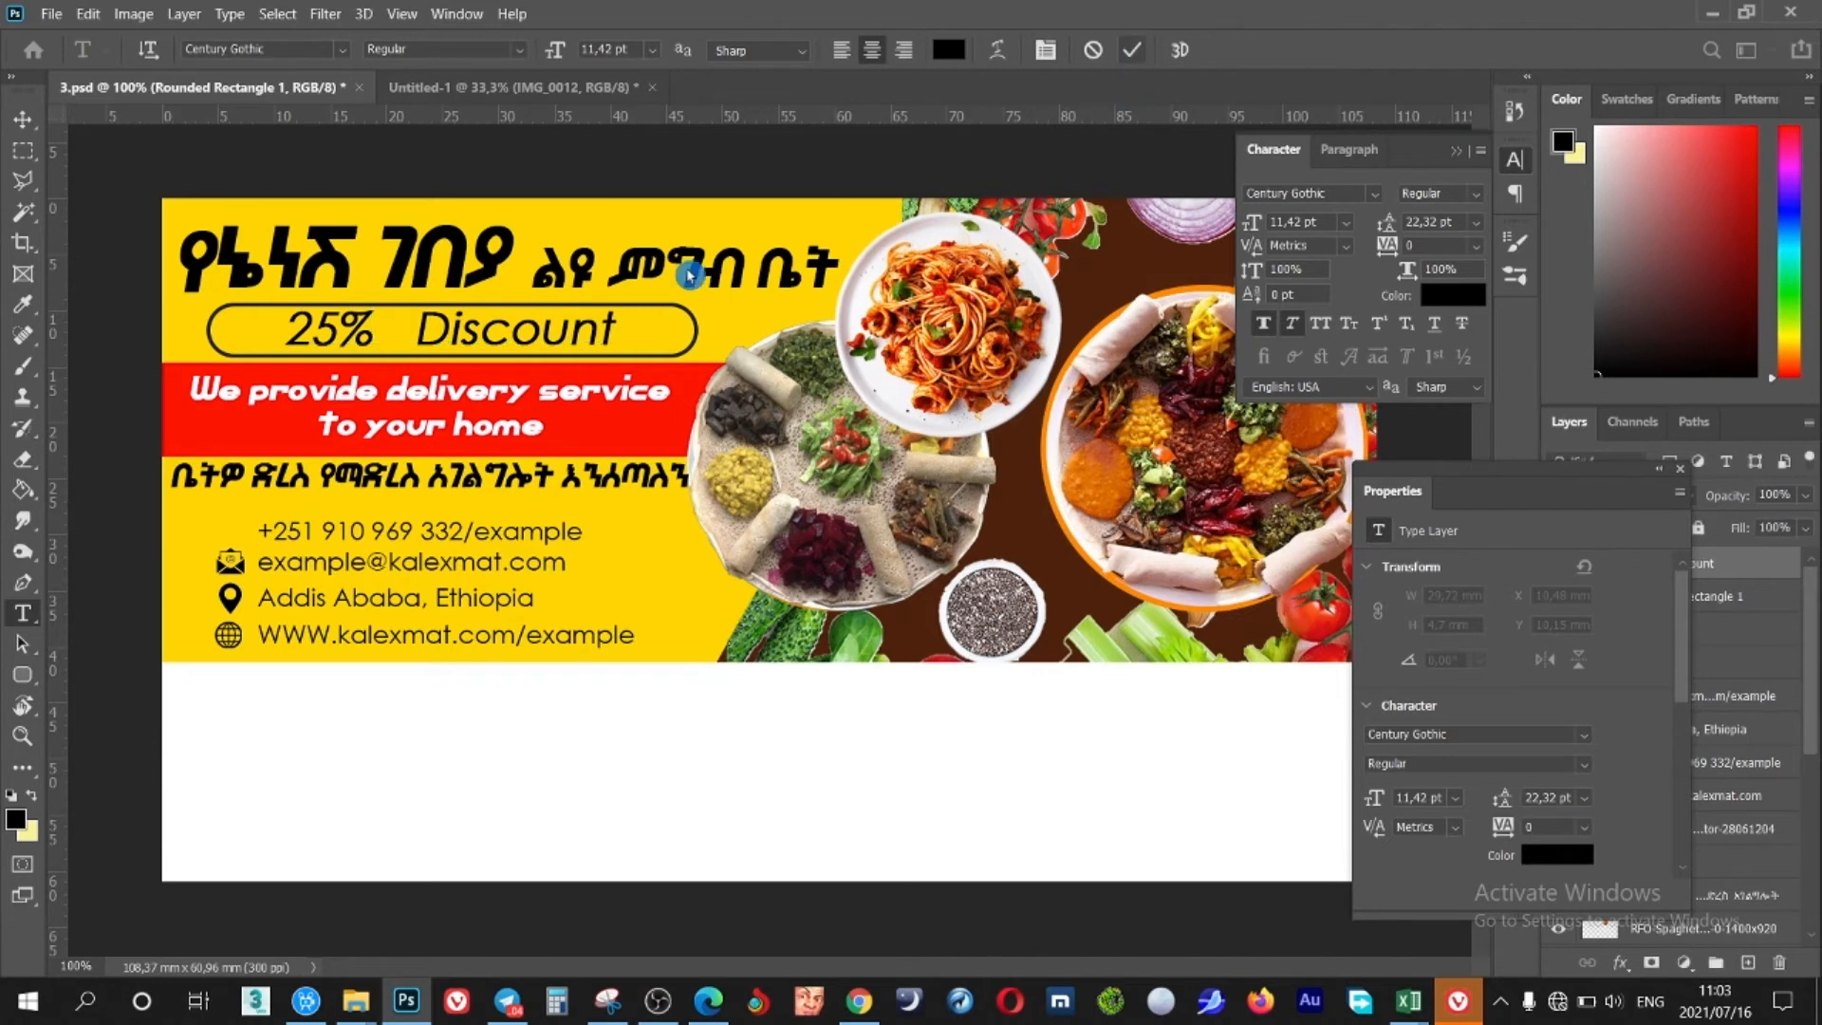
Narrow the rounded outline to about 80% width to fit the discount text
key(v)
click(697, 324)
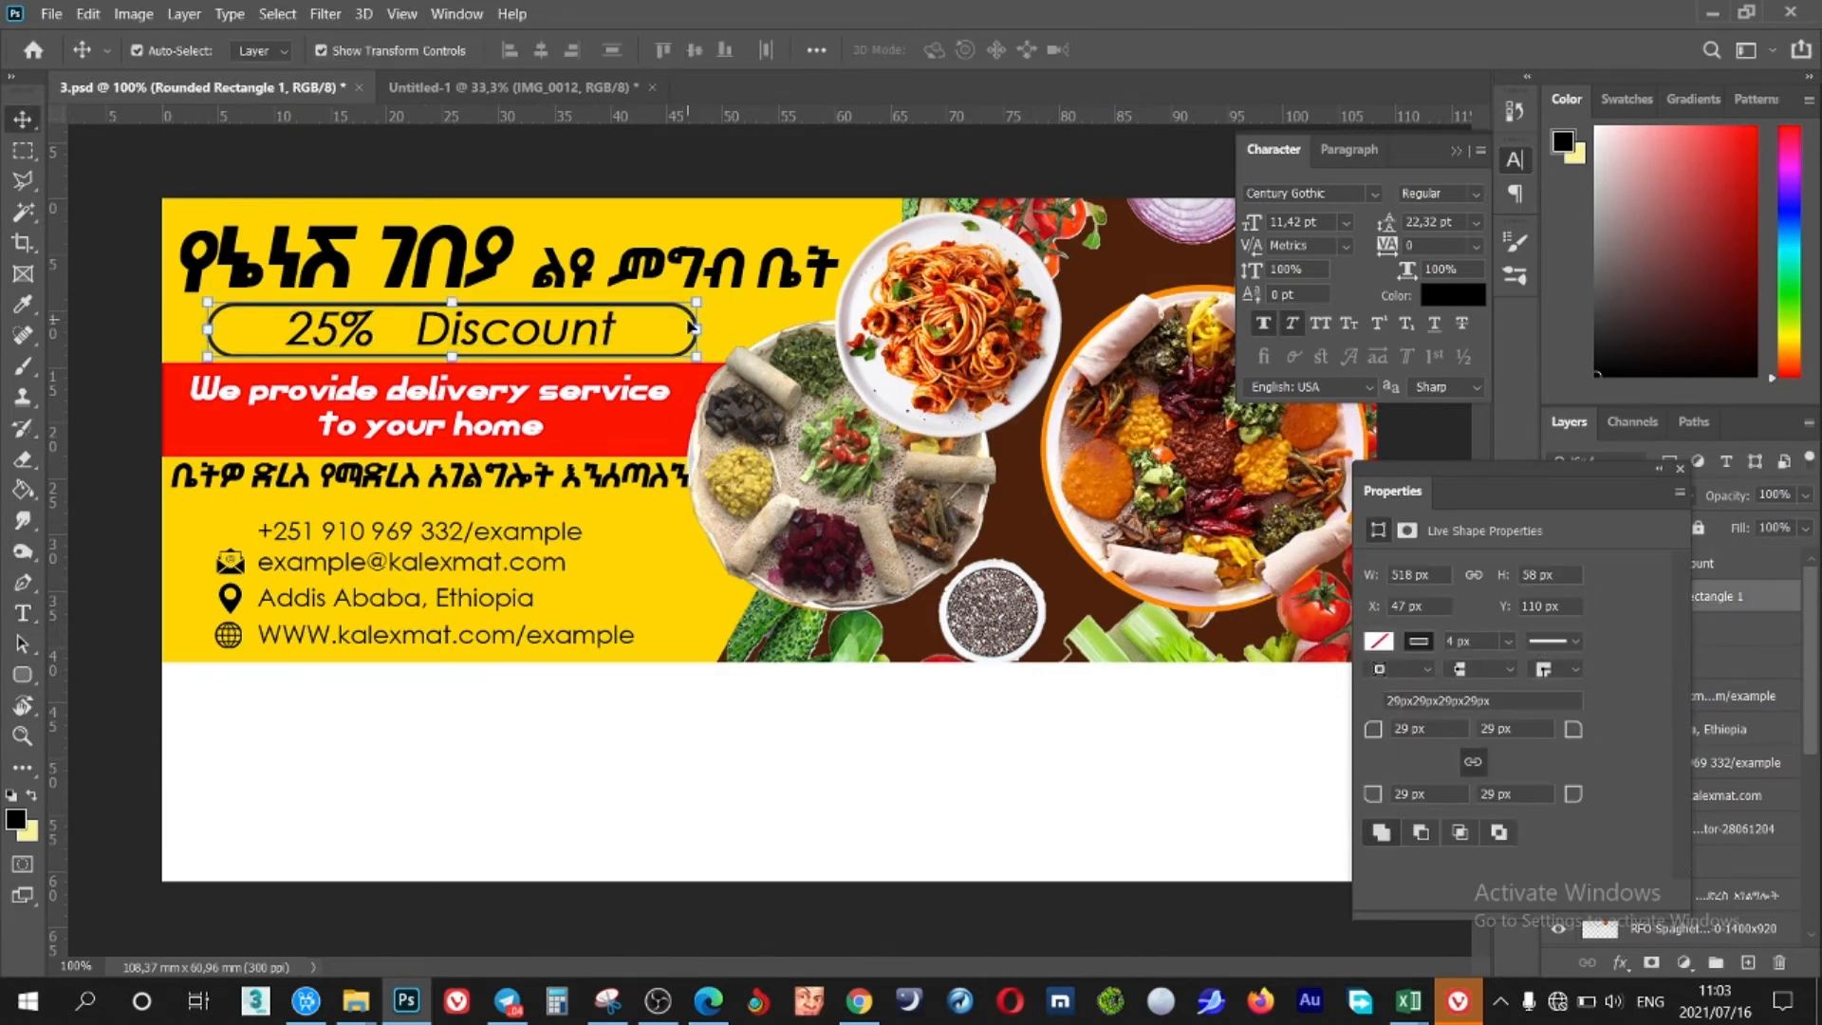
drag(697, 328, 649, 332)
Commit the 414 px outline width, zoom in, and lasso the Discount half of the tag
click(1174, 50)
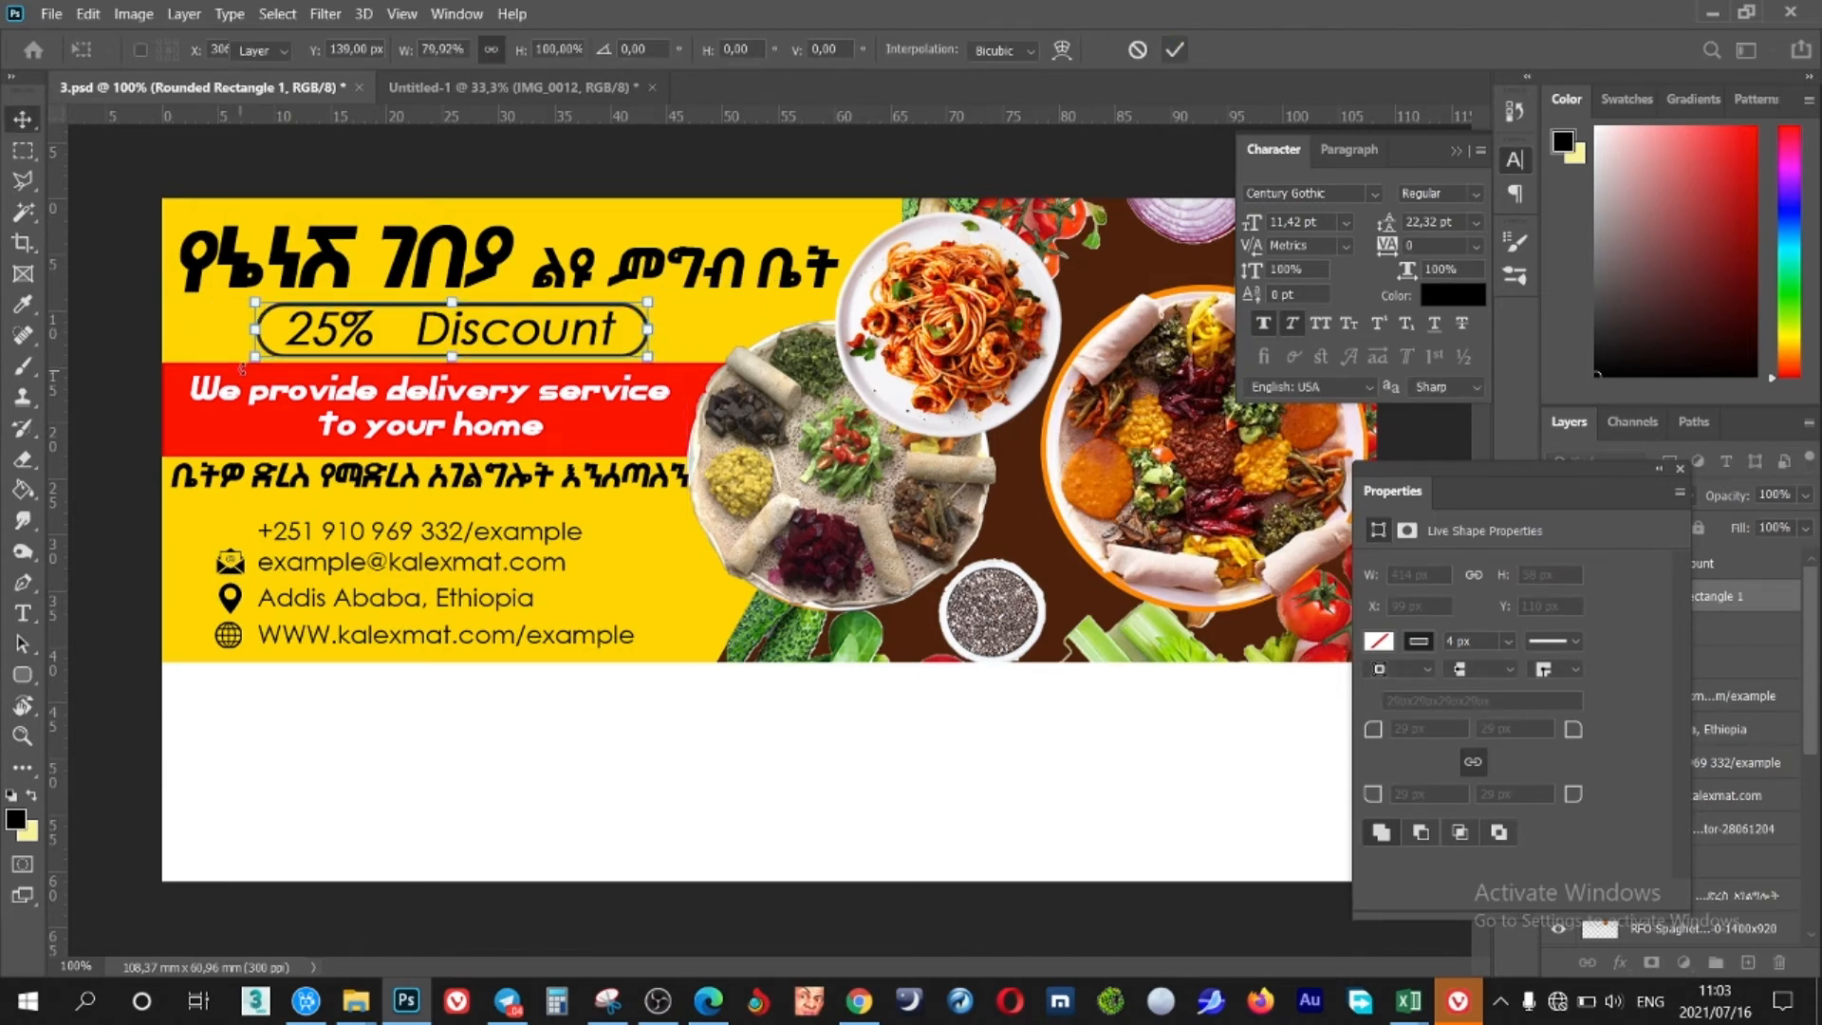
key(ctrl+plus)
scroll(390, 328, left, 3)
scroll(390, 328, up, 3)
scroll(471, 385, right, 2)
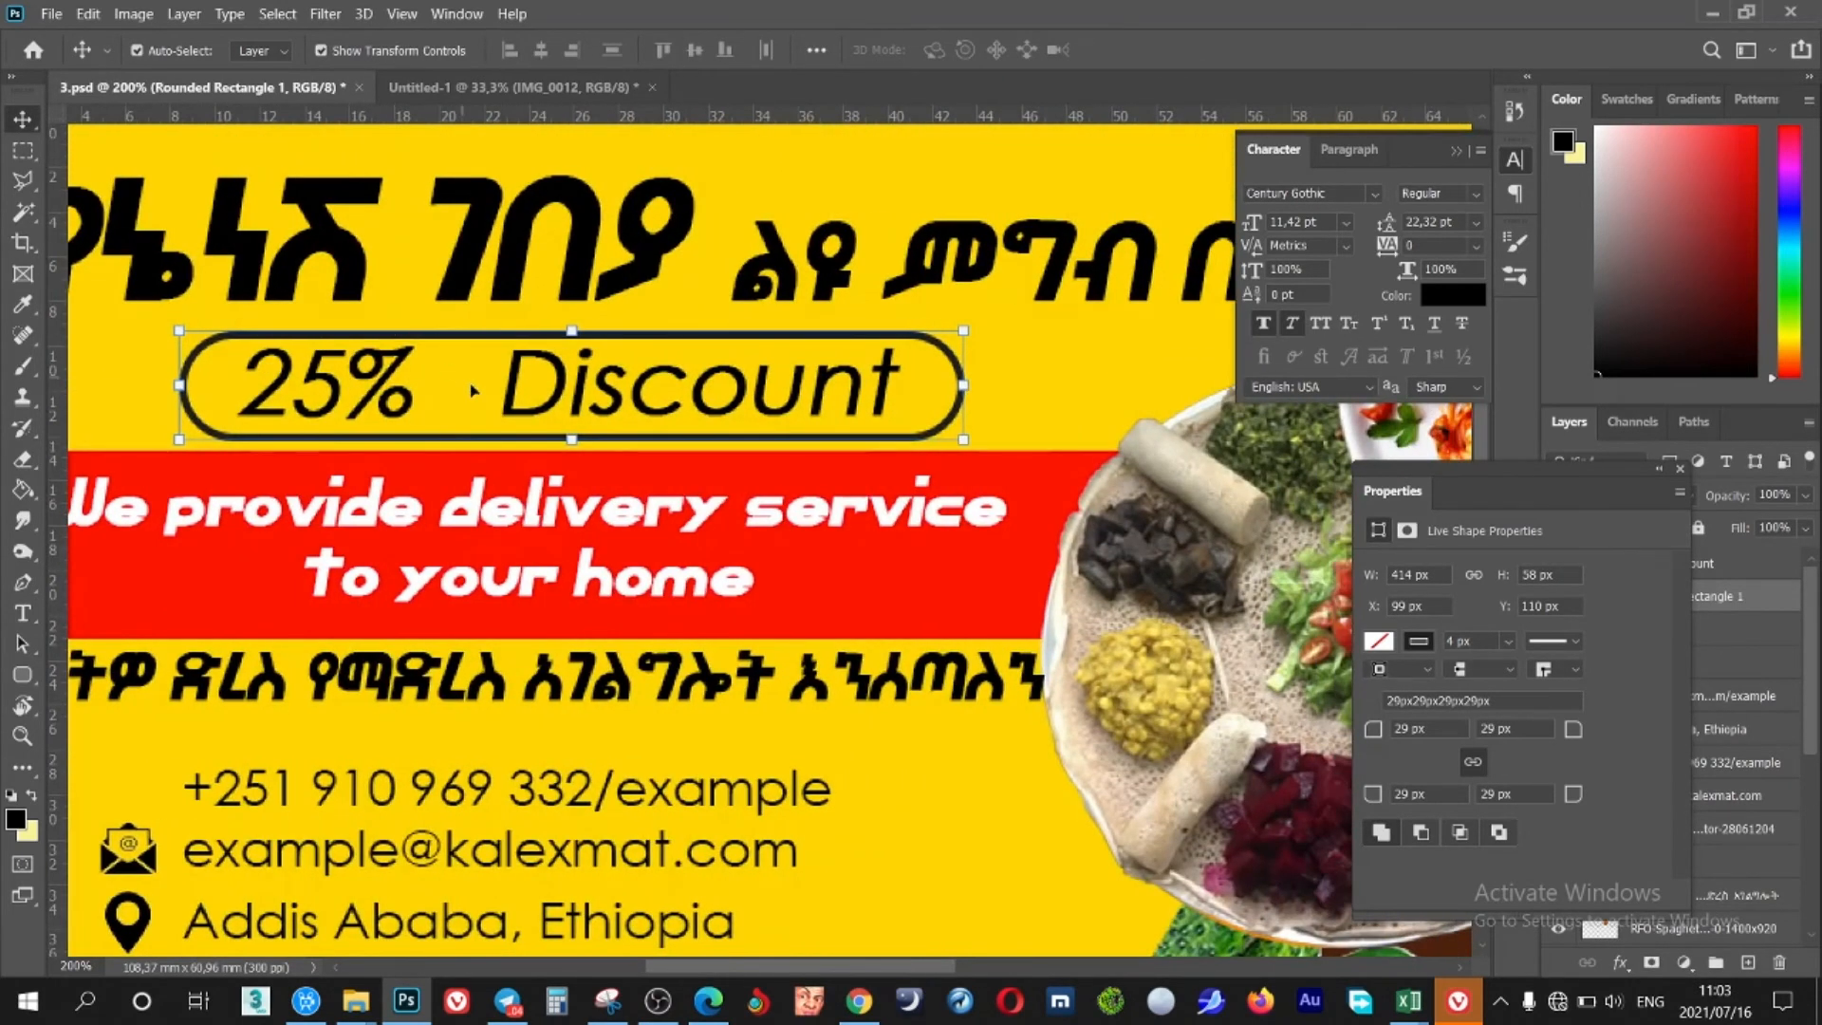
key(l)
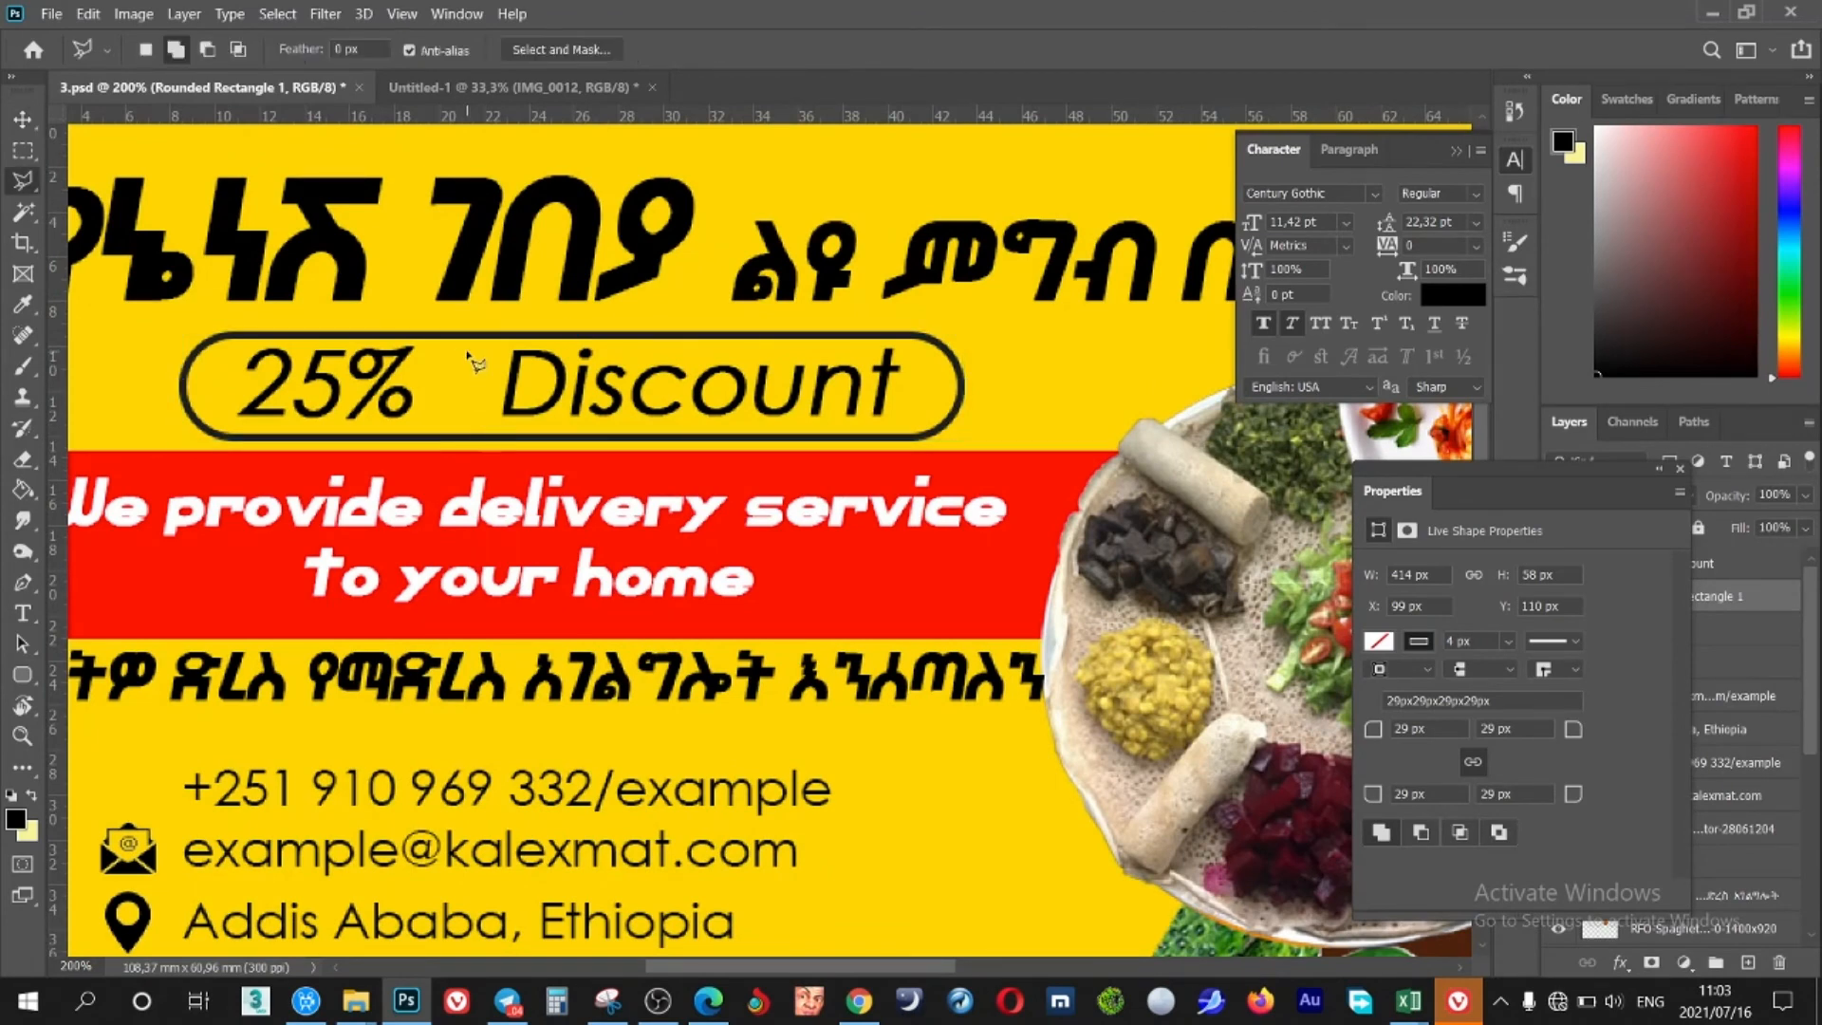
mouse_move(480, 450)
mouse_down()
mouse_move(948, 422)
mouse_move(920, 451)
mouse_up()
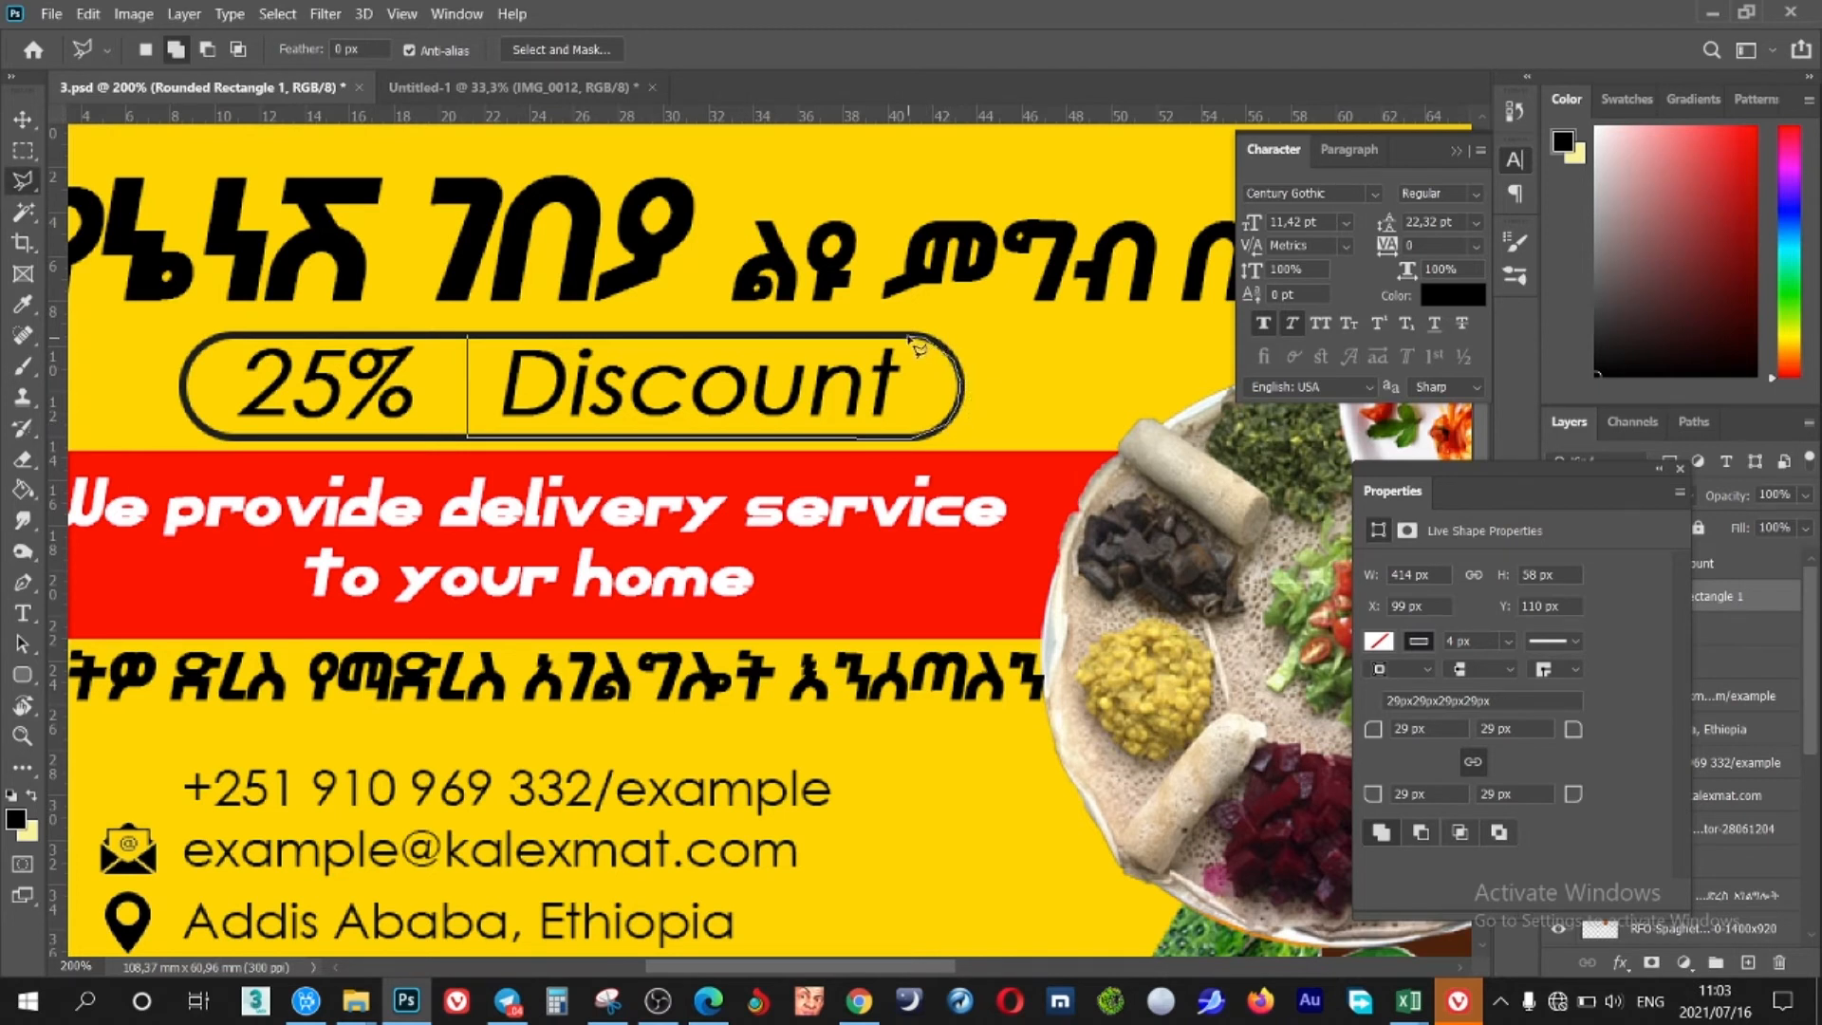
drag(544, 380, 469, 340)
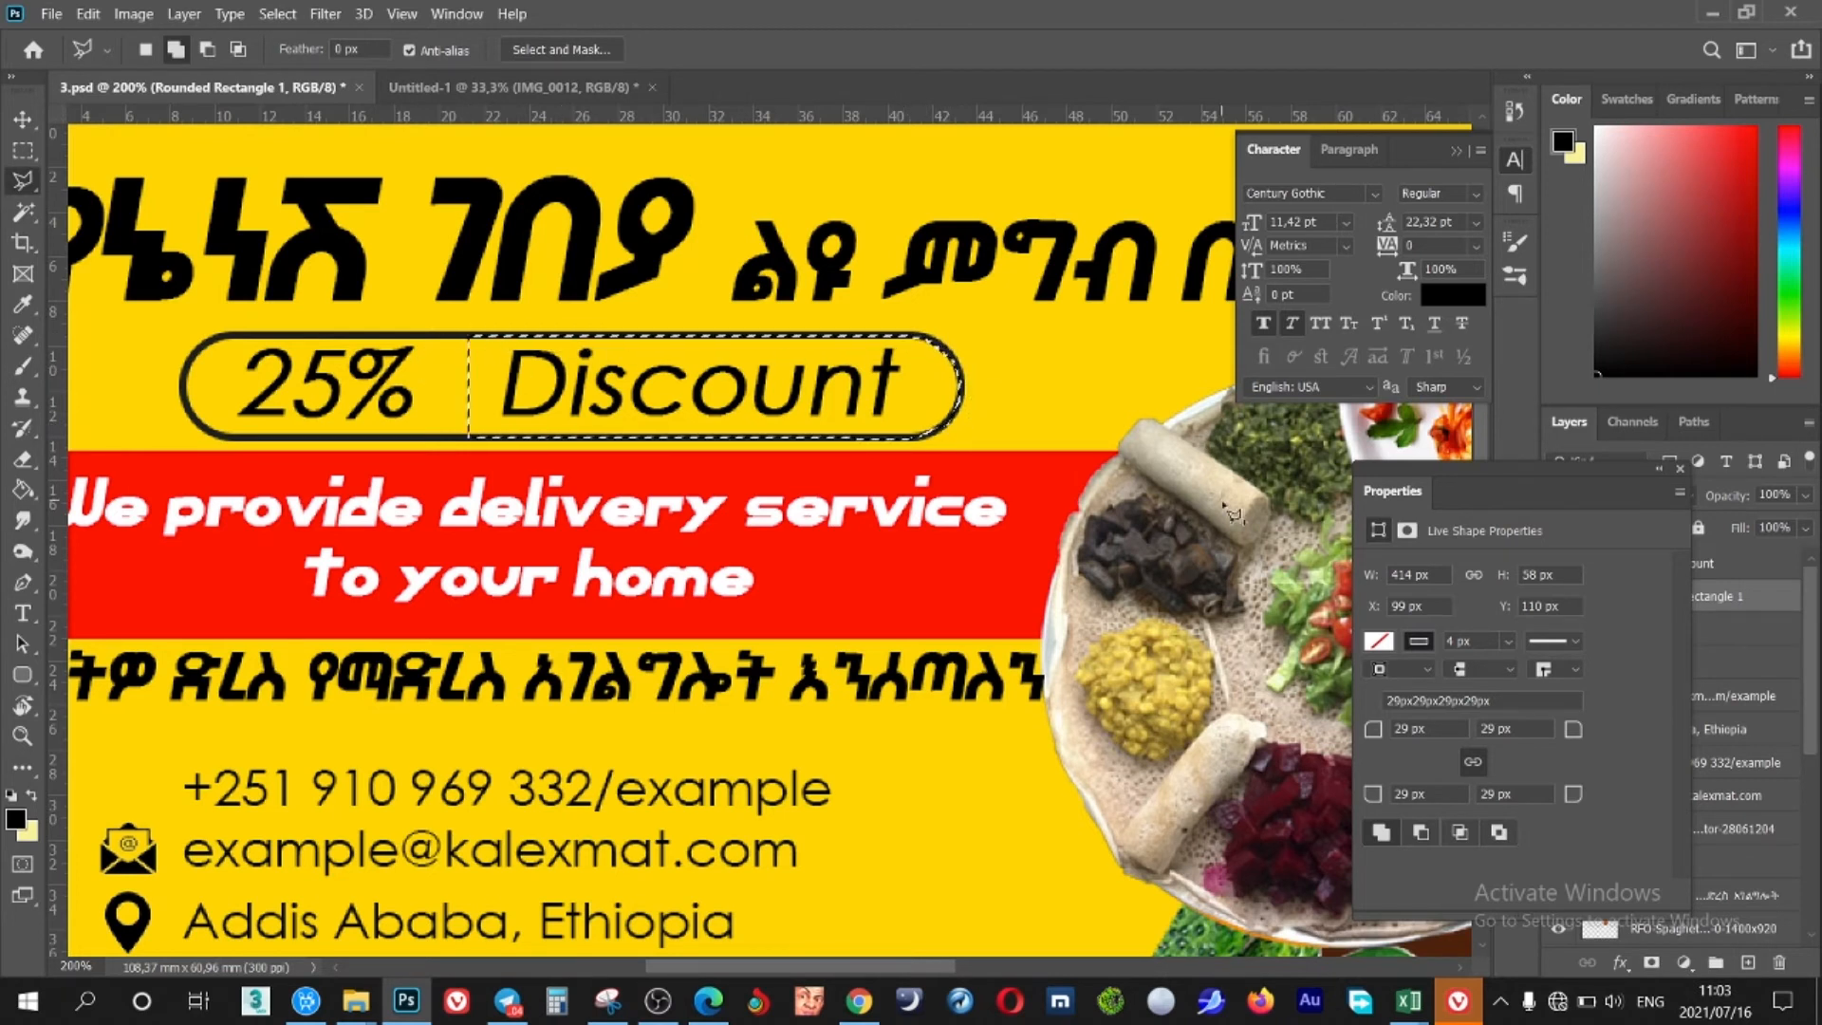
Fill the lassoed Discount half with dark grey on a new Layer 6
click(1679, 469)
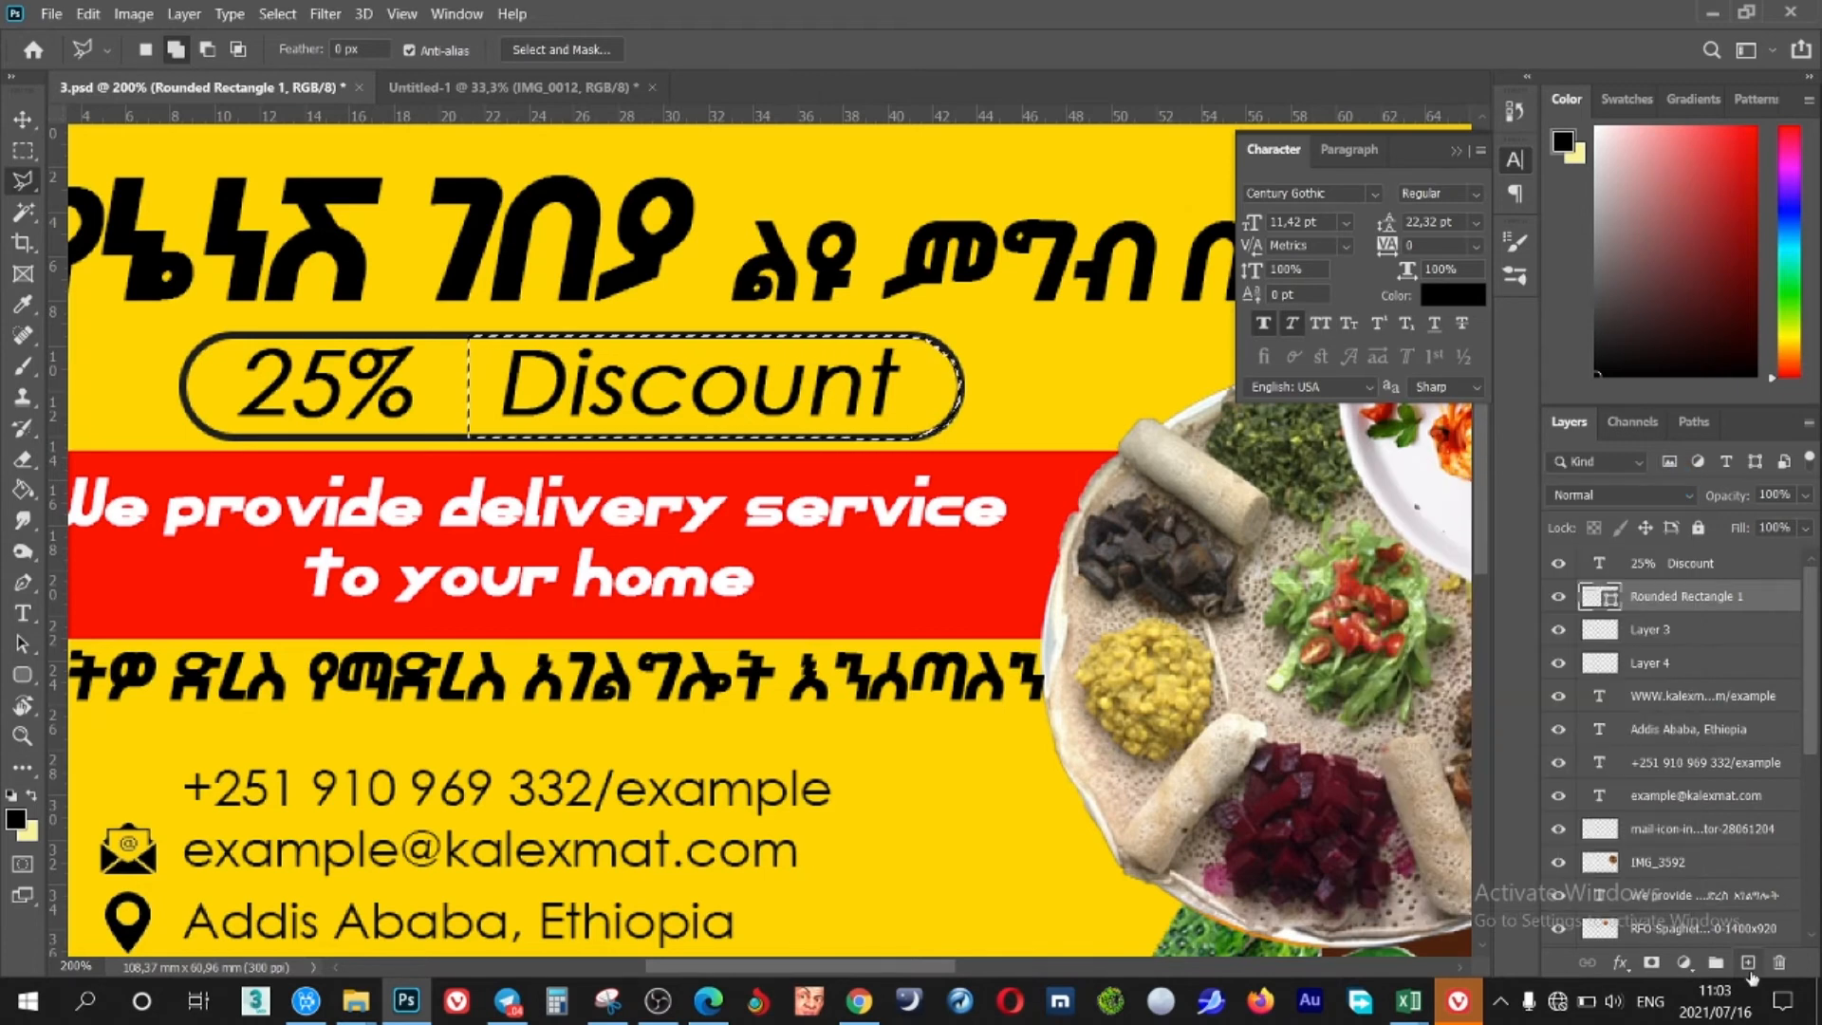
click(1748, 963)
key(g)
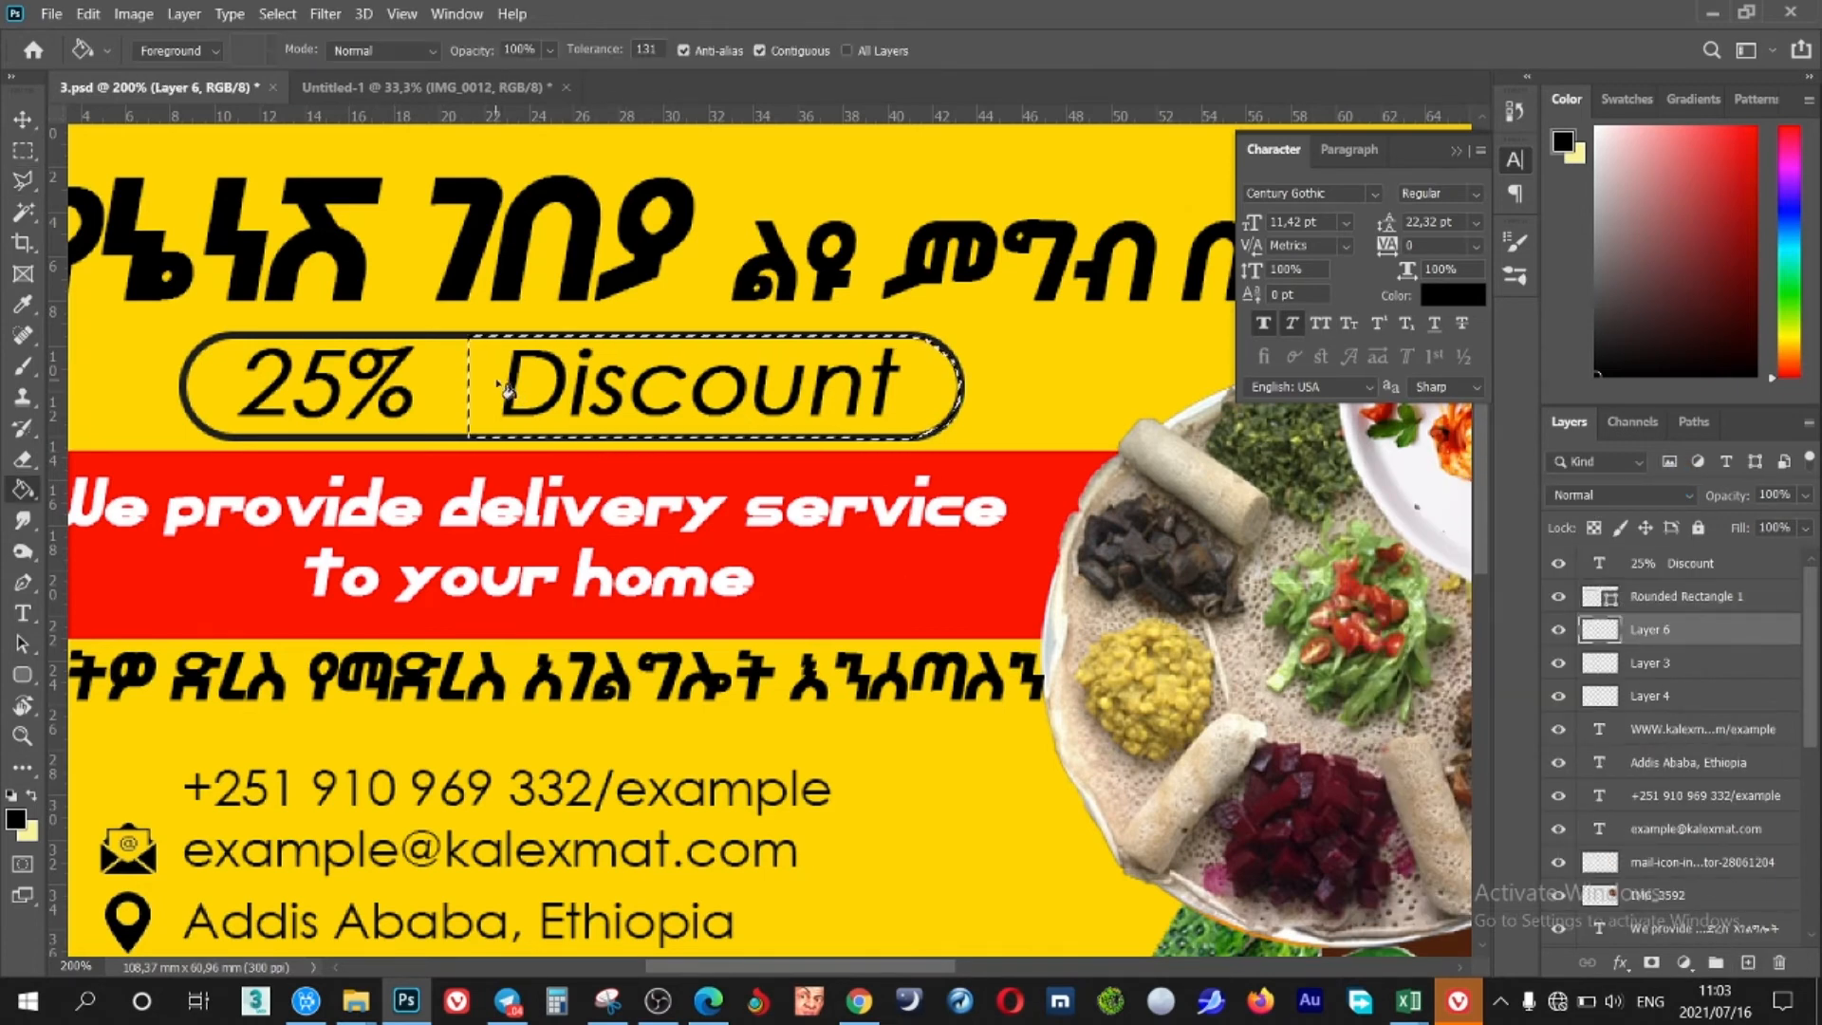
alt+click(442, 332)
click(489, 384)
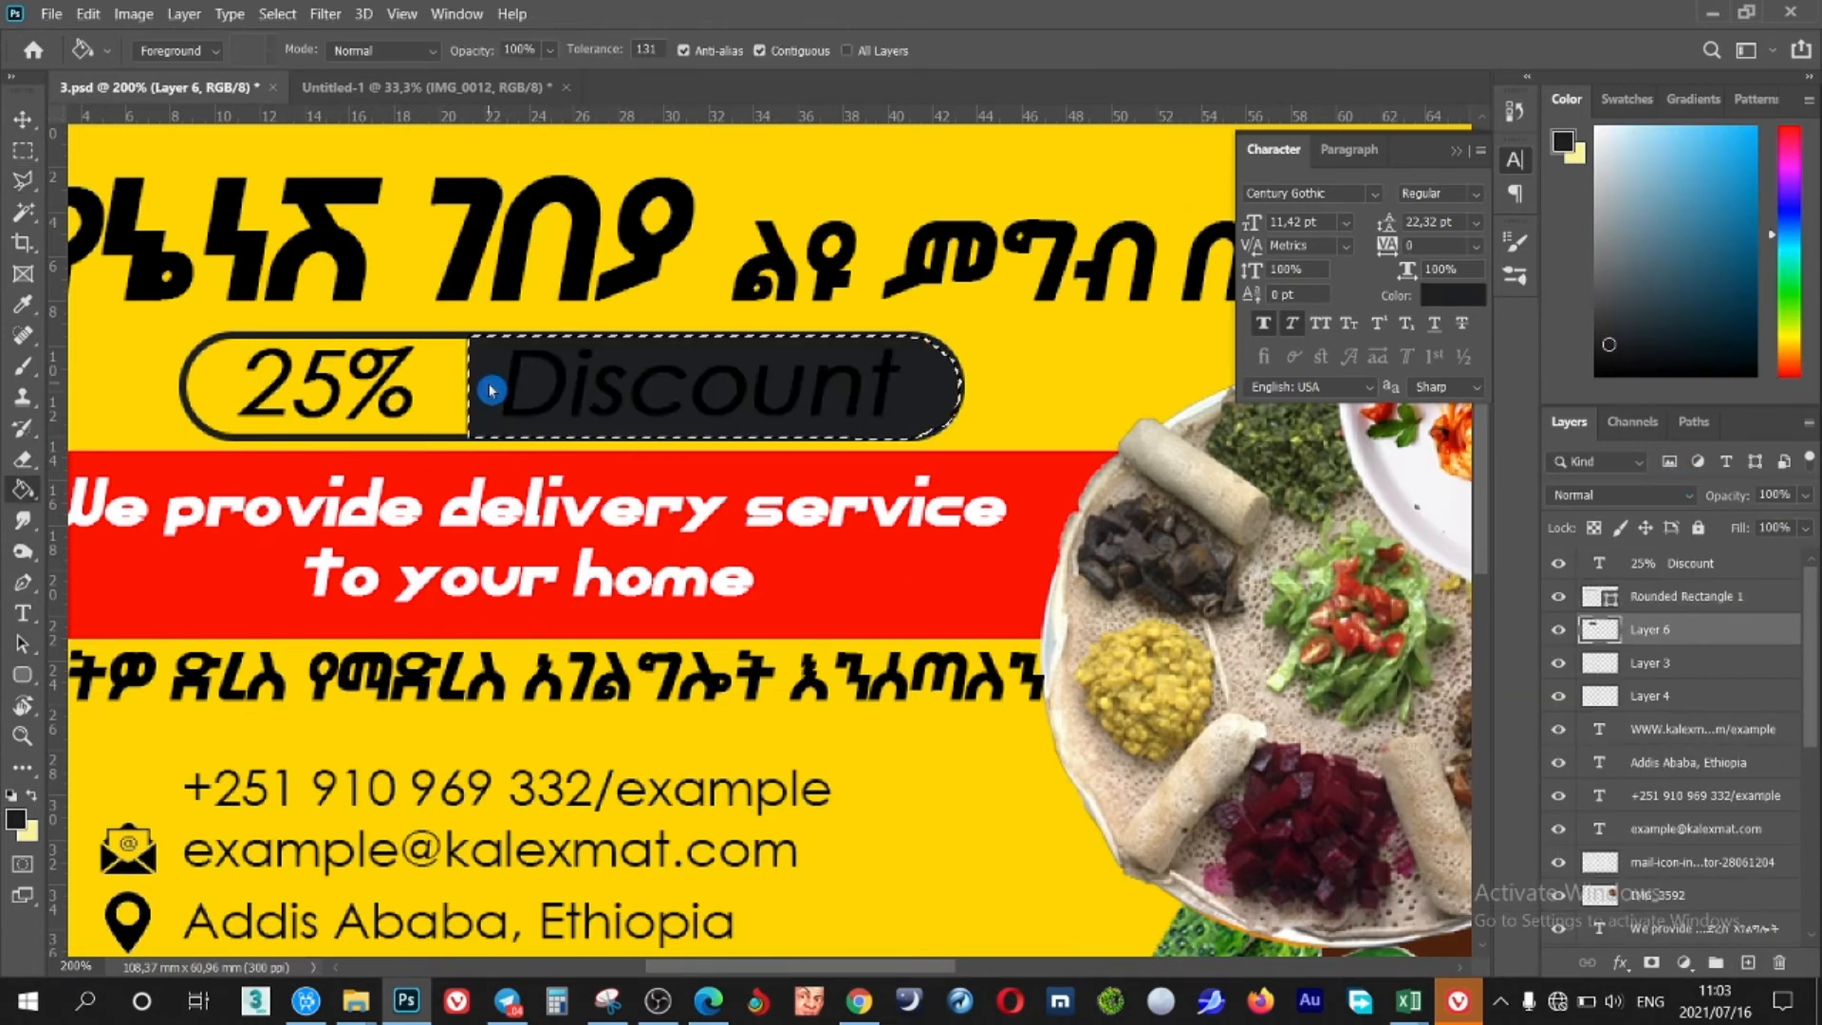
Recolour the word Discount with the banner's yellow (#ffd400)
key(t)
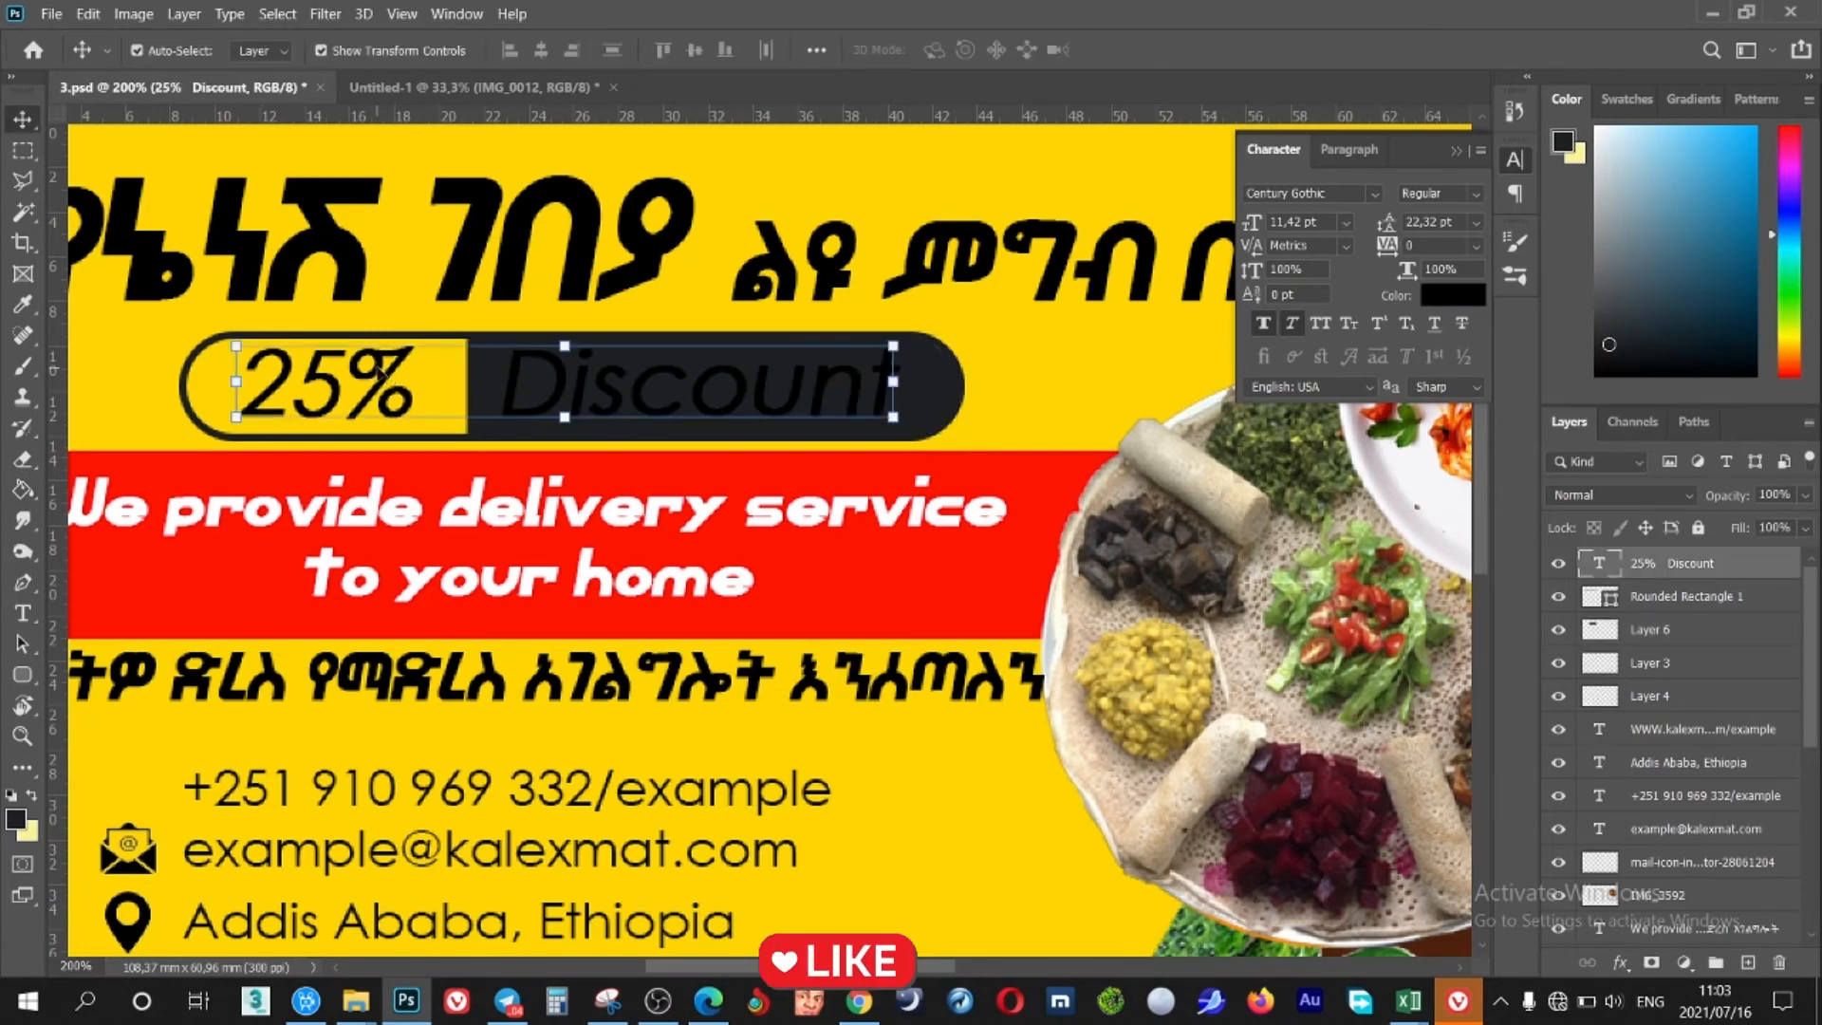
click(376, 363)
key(ctrl+a)
drag(503, 393, 882, 394)
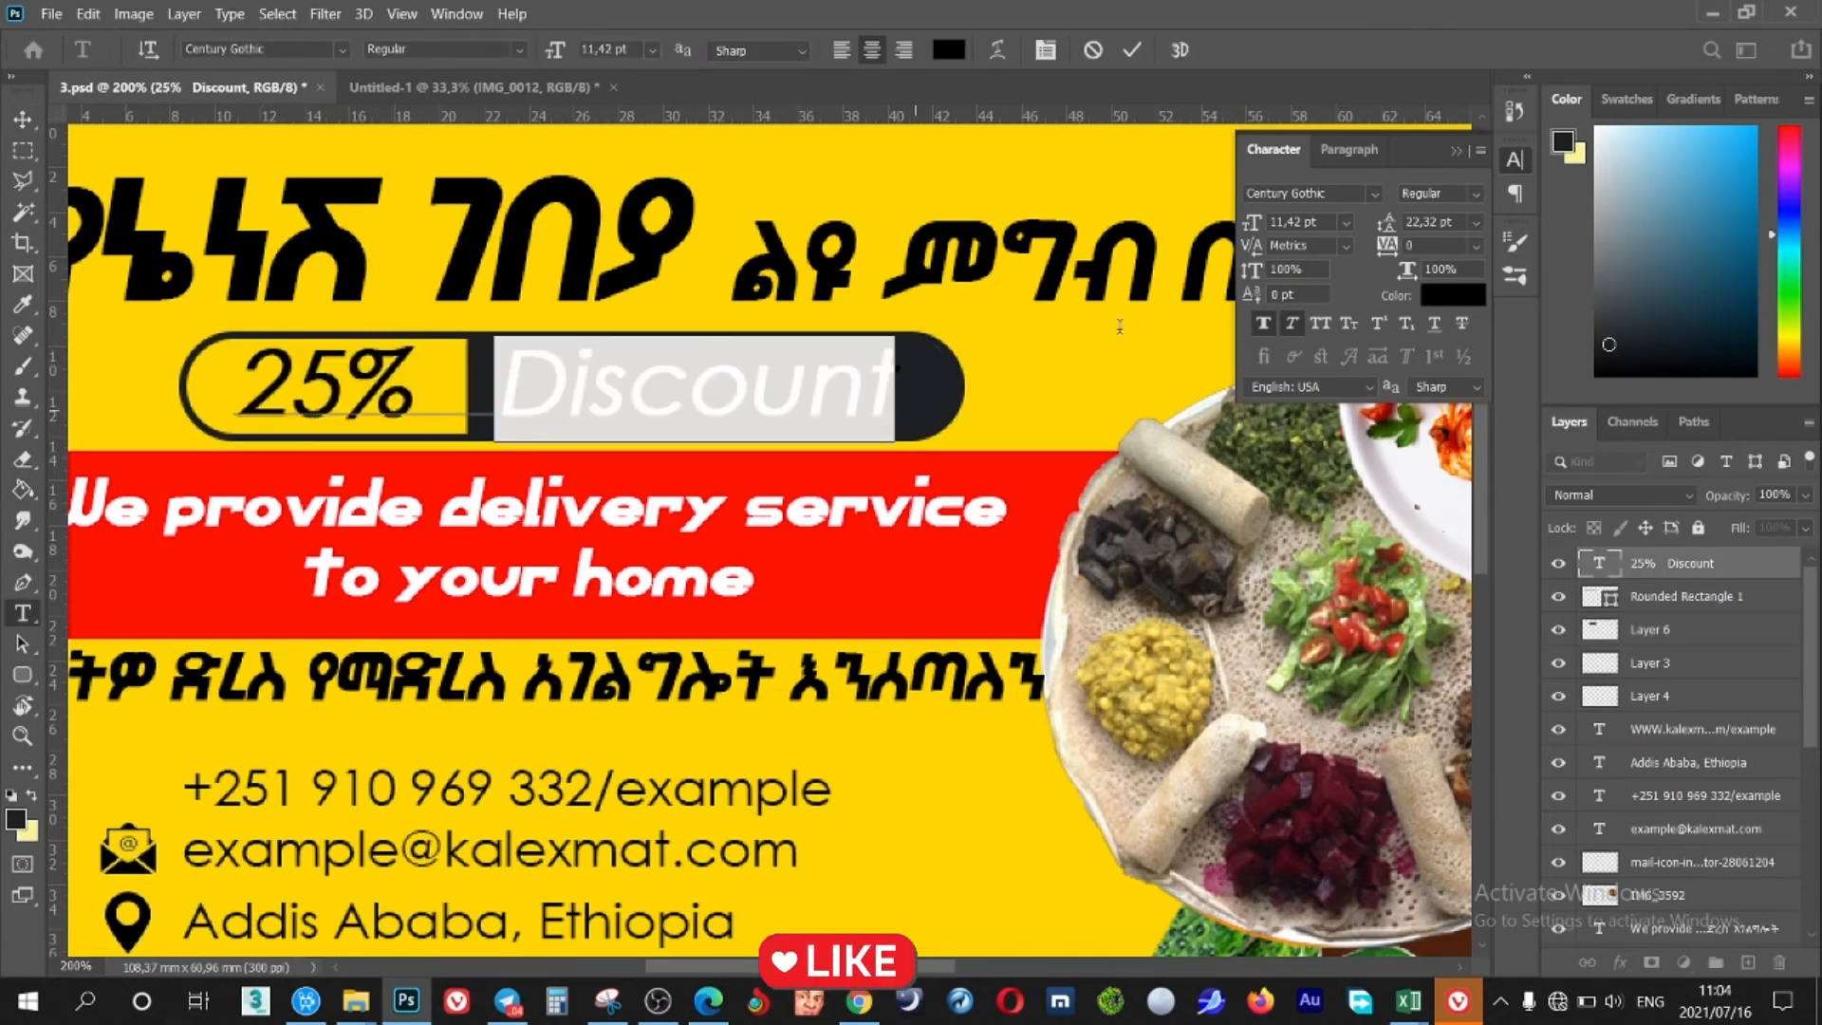
click(1474, 303)
click(1063, 337)
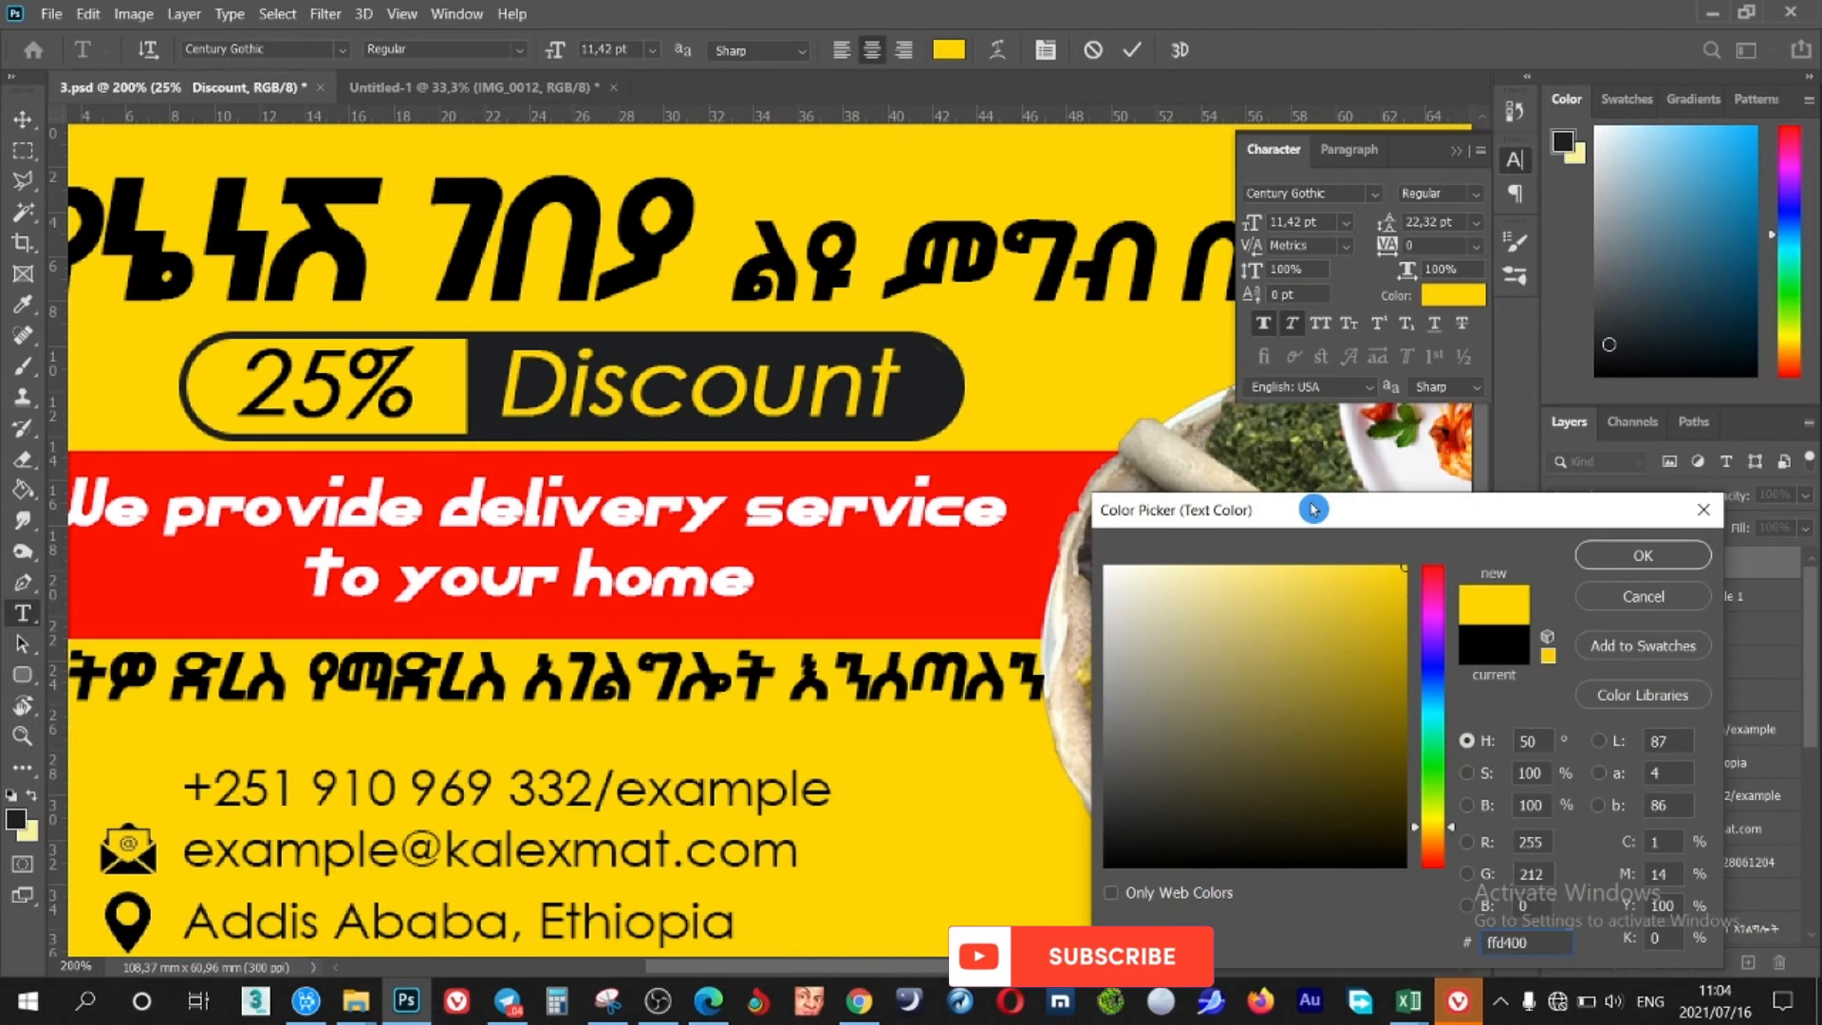
click(1616, 559)
click(1138, 57)
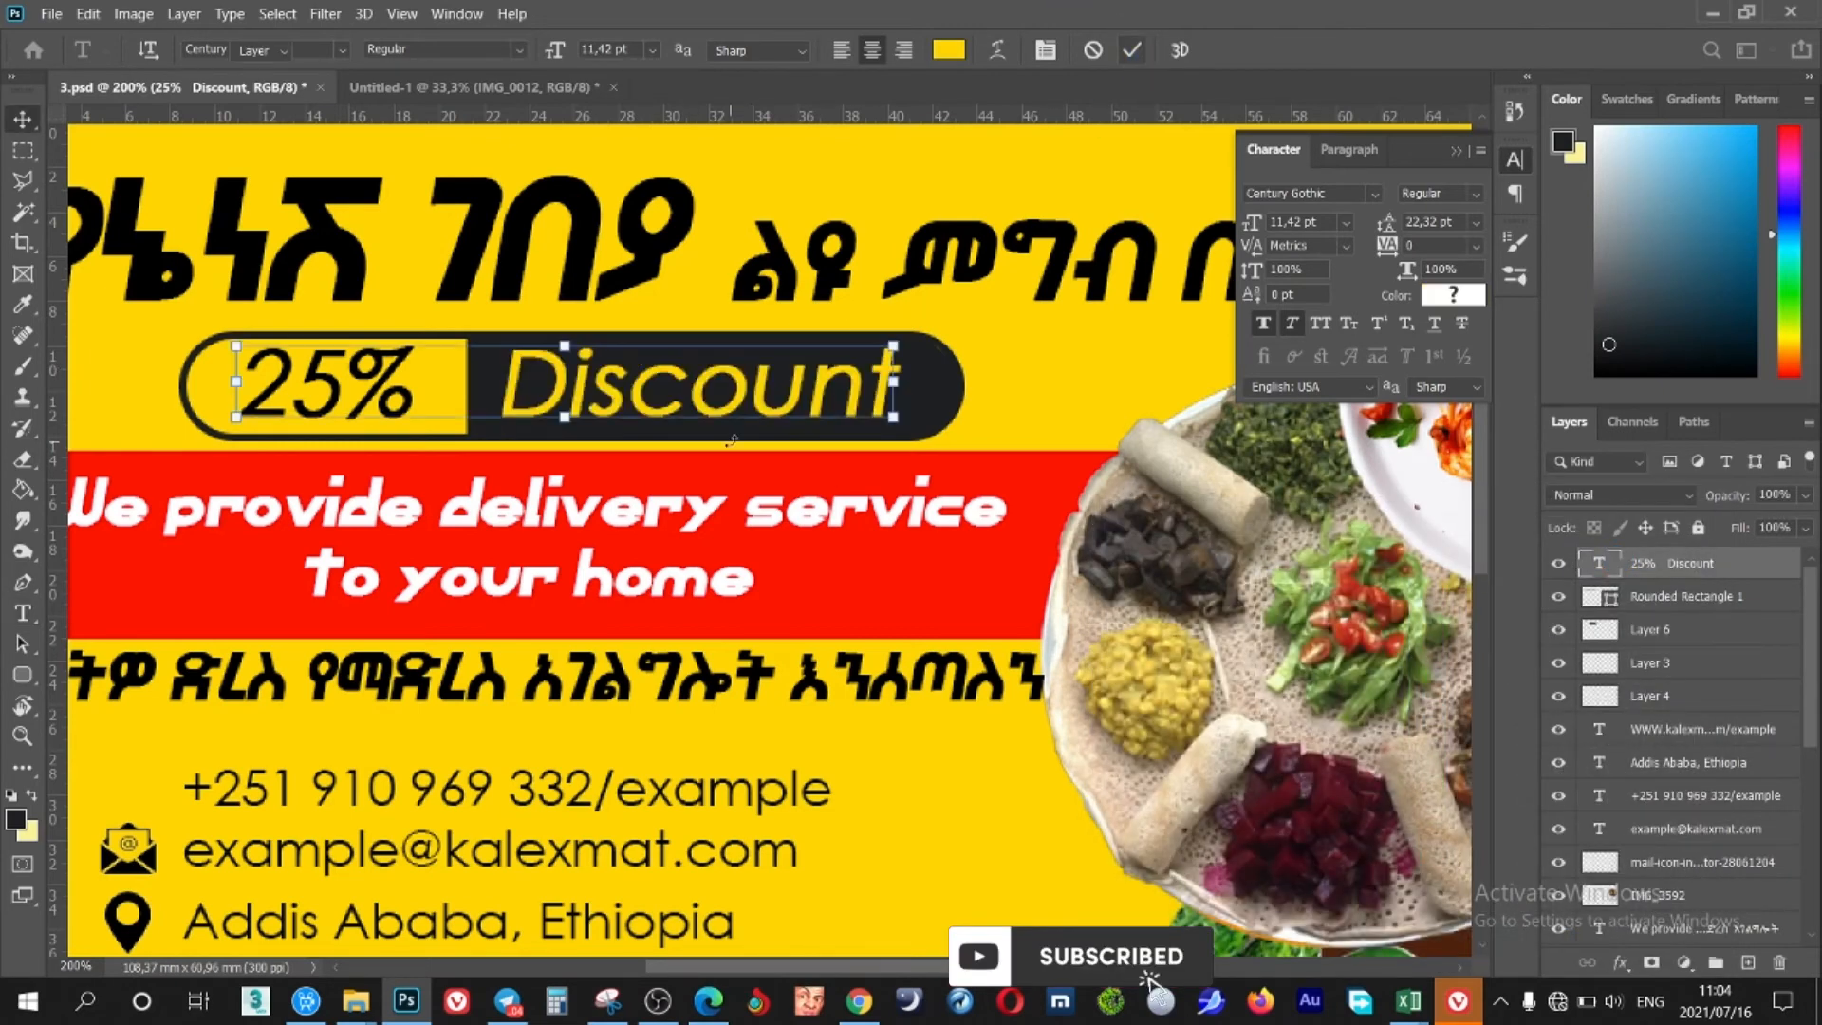
Deselect the text layer, collapse the Character panel, and view the banner at 100%
key(ctrl+minus)
key(ctrl+minus)
click(1255, 693)
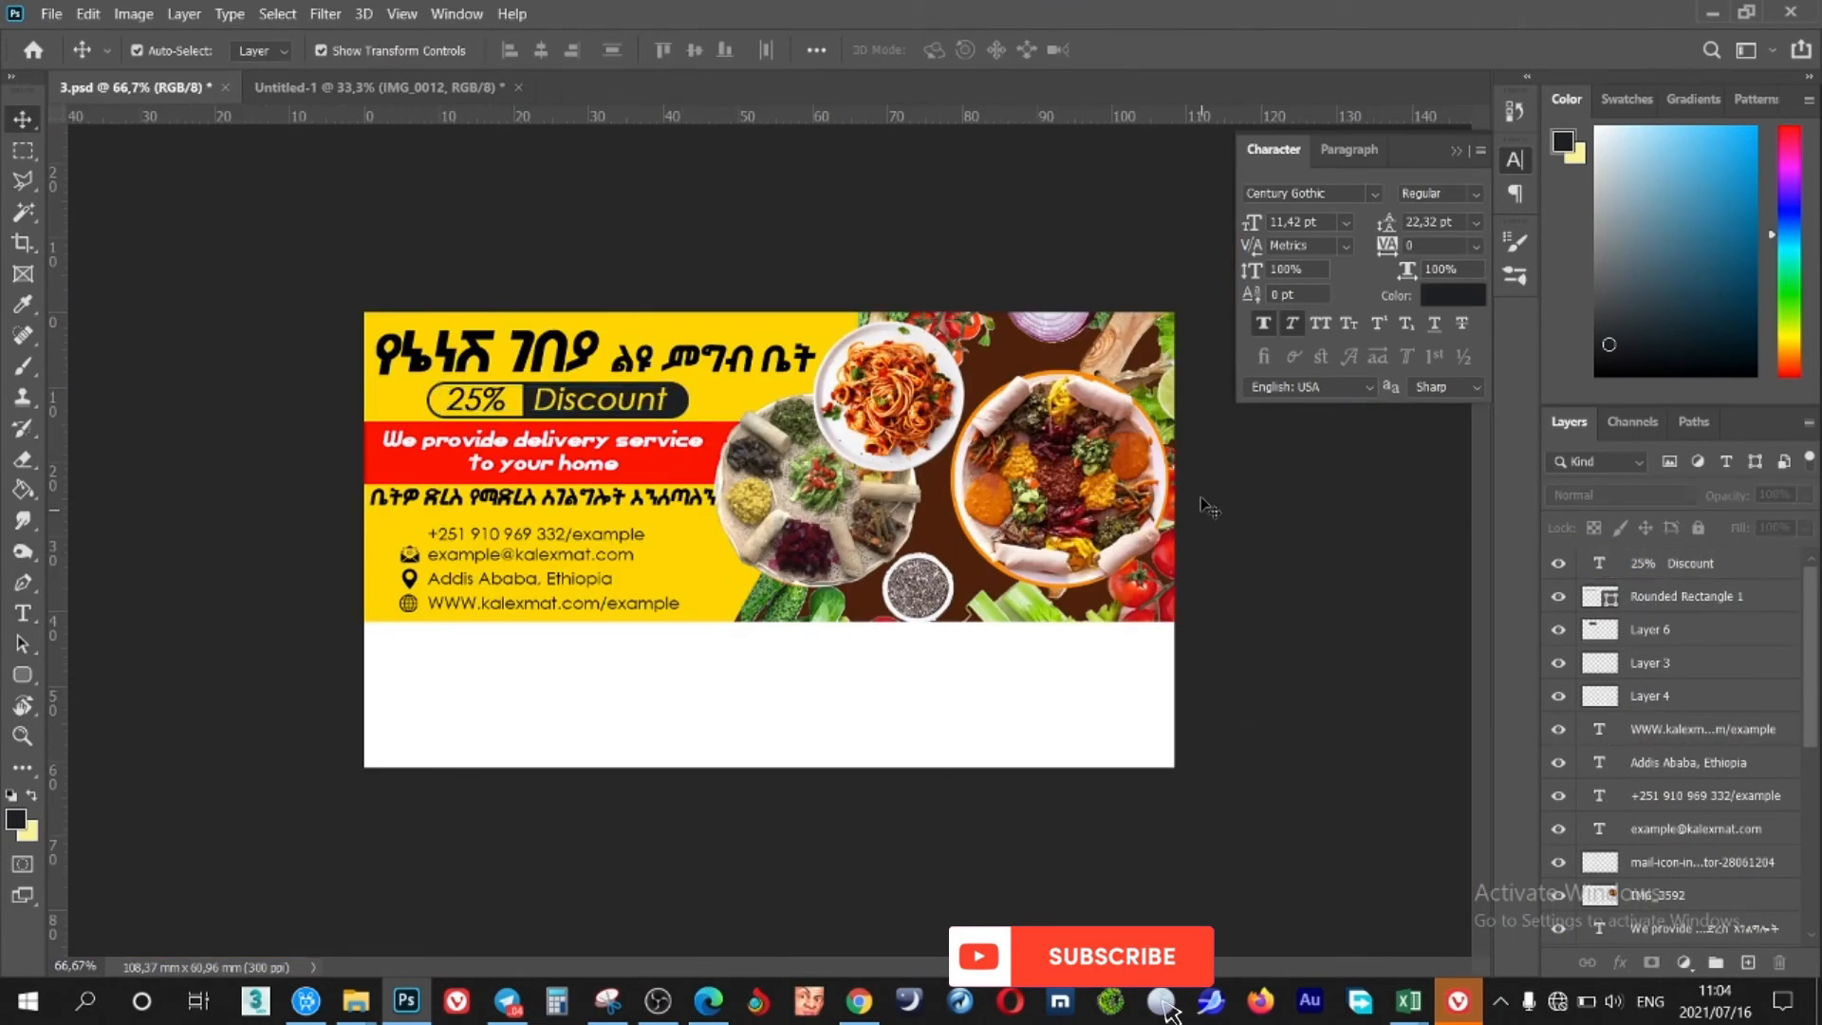
click(1456, 149)
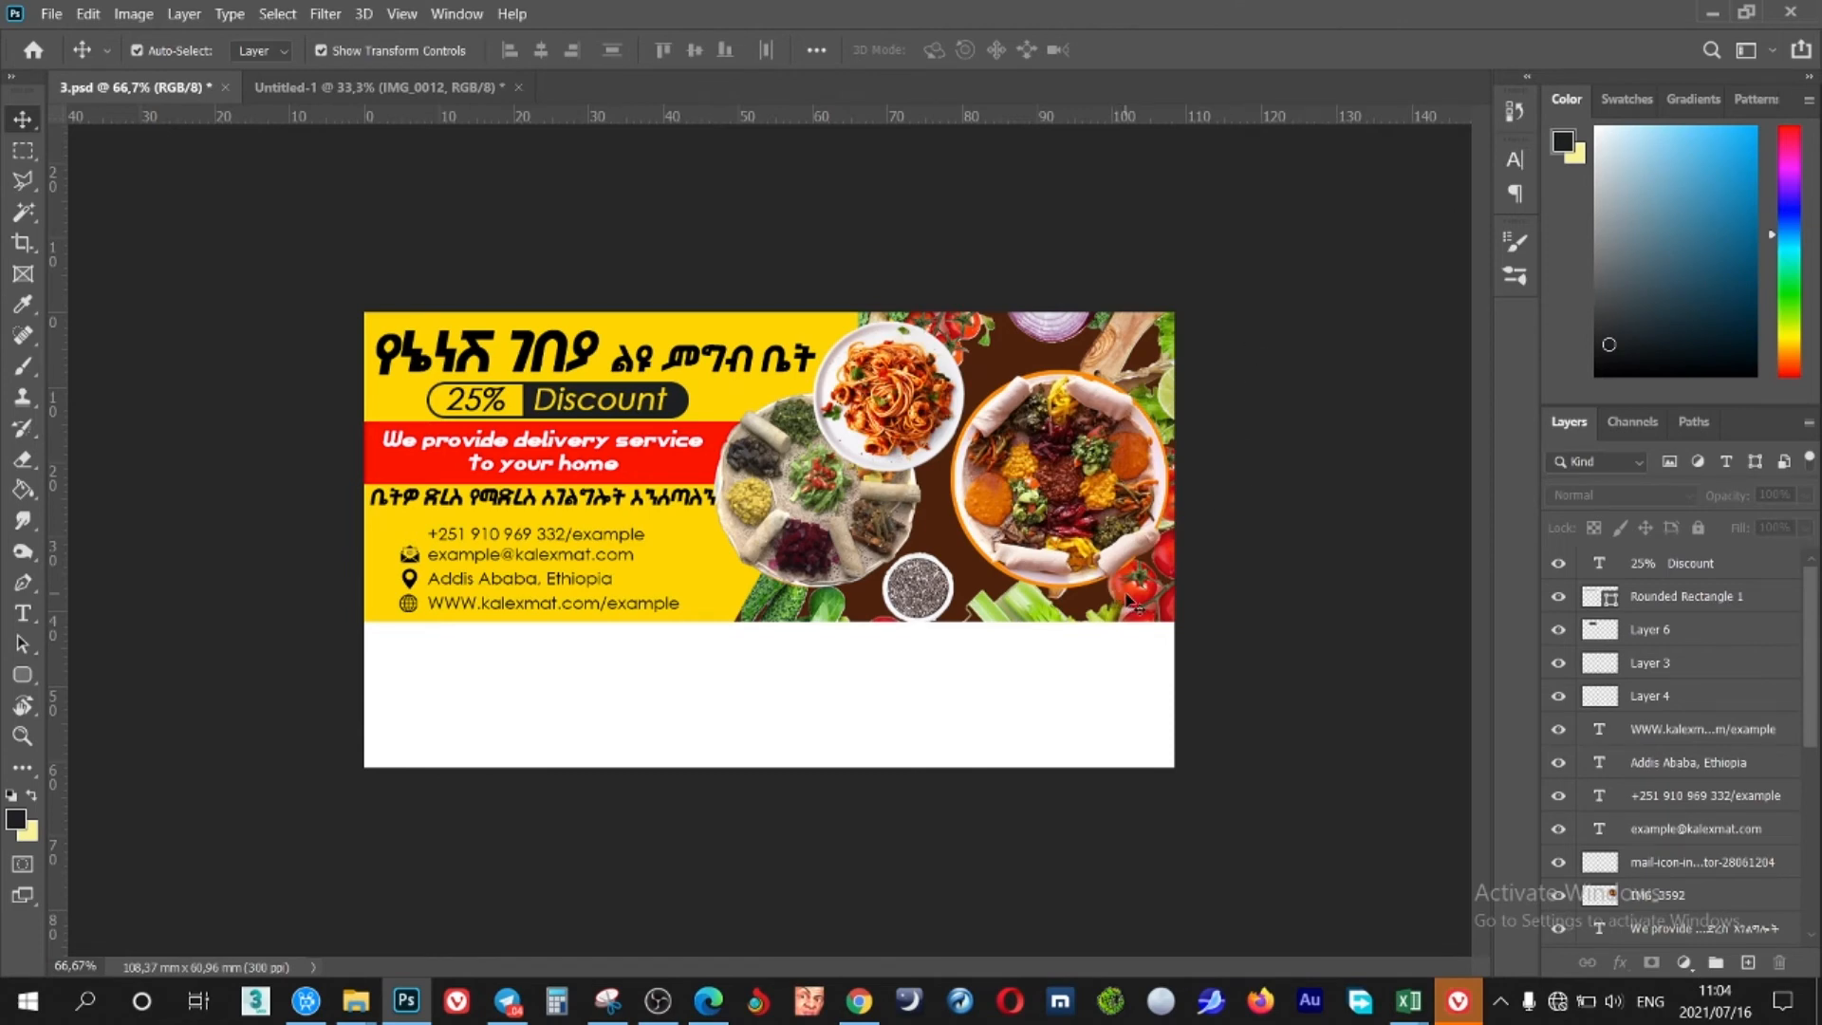
key(ctrl+plus)
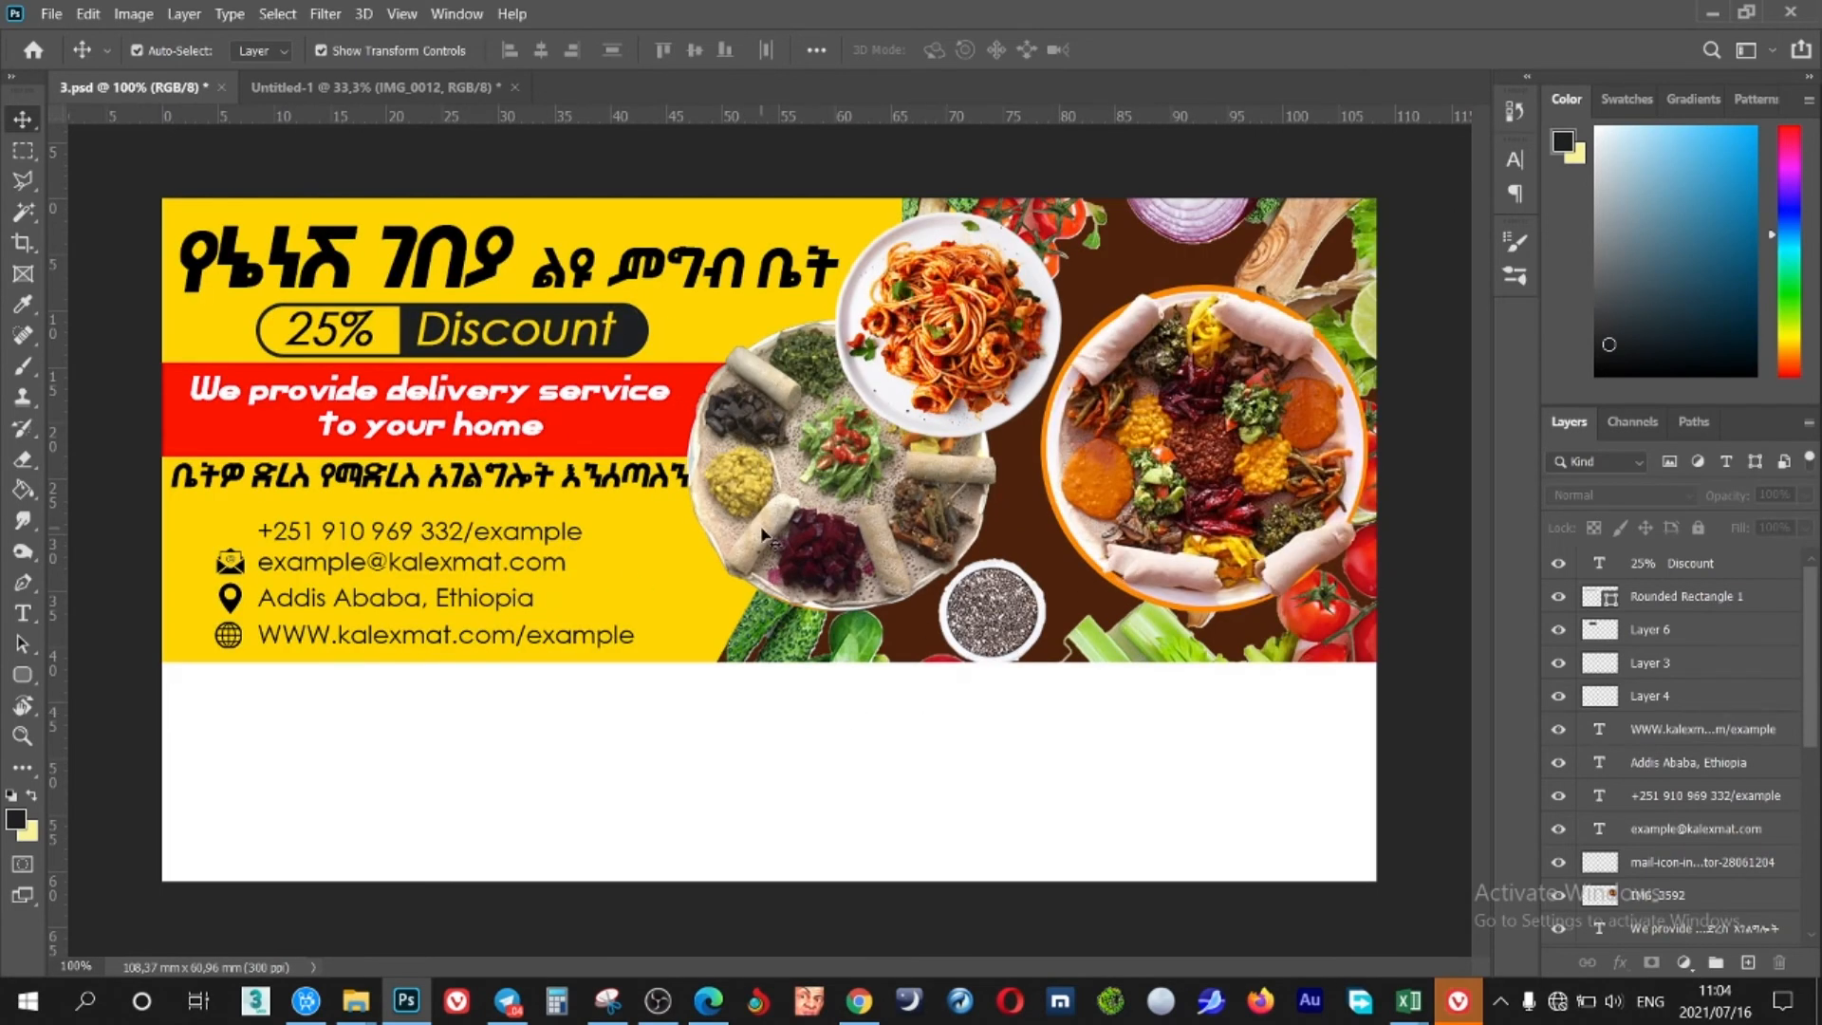
Duplicate the yellow background Layer 1 for the brush accents
click(766, 327)
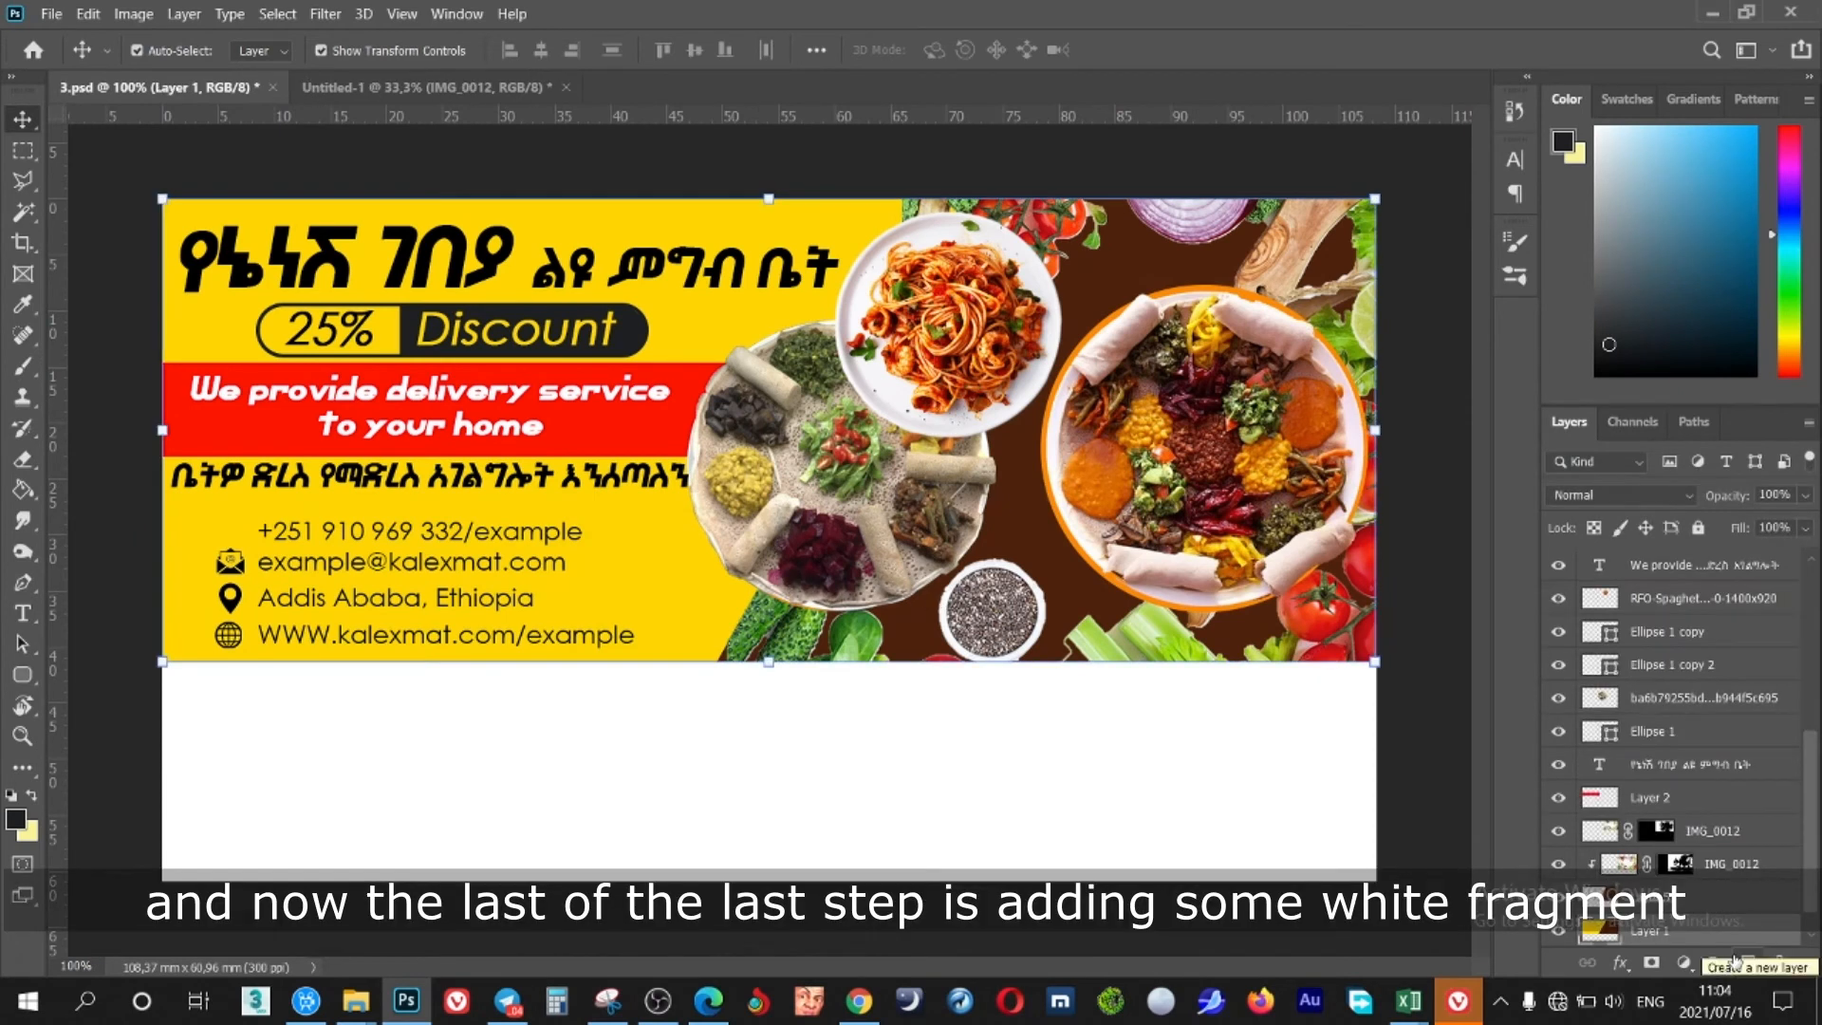
key(ctrl+j)
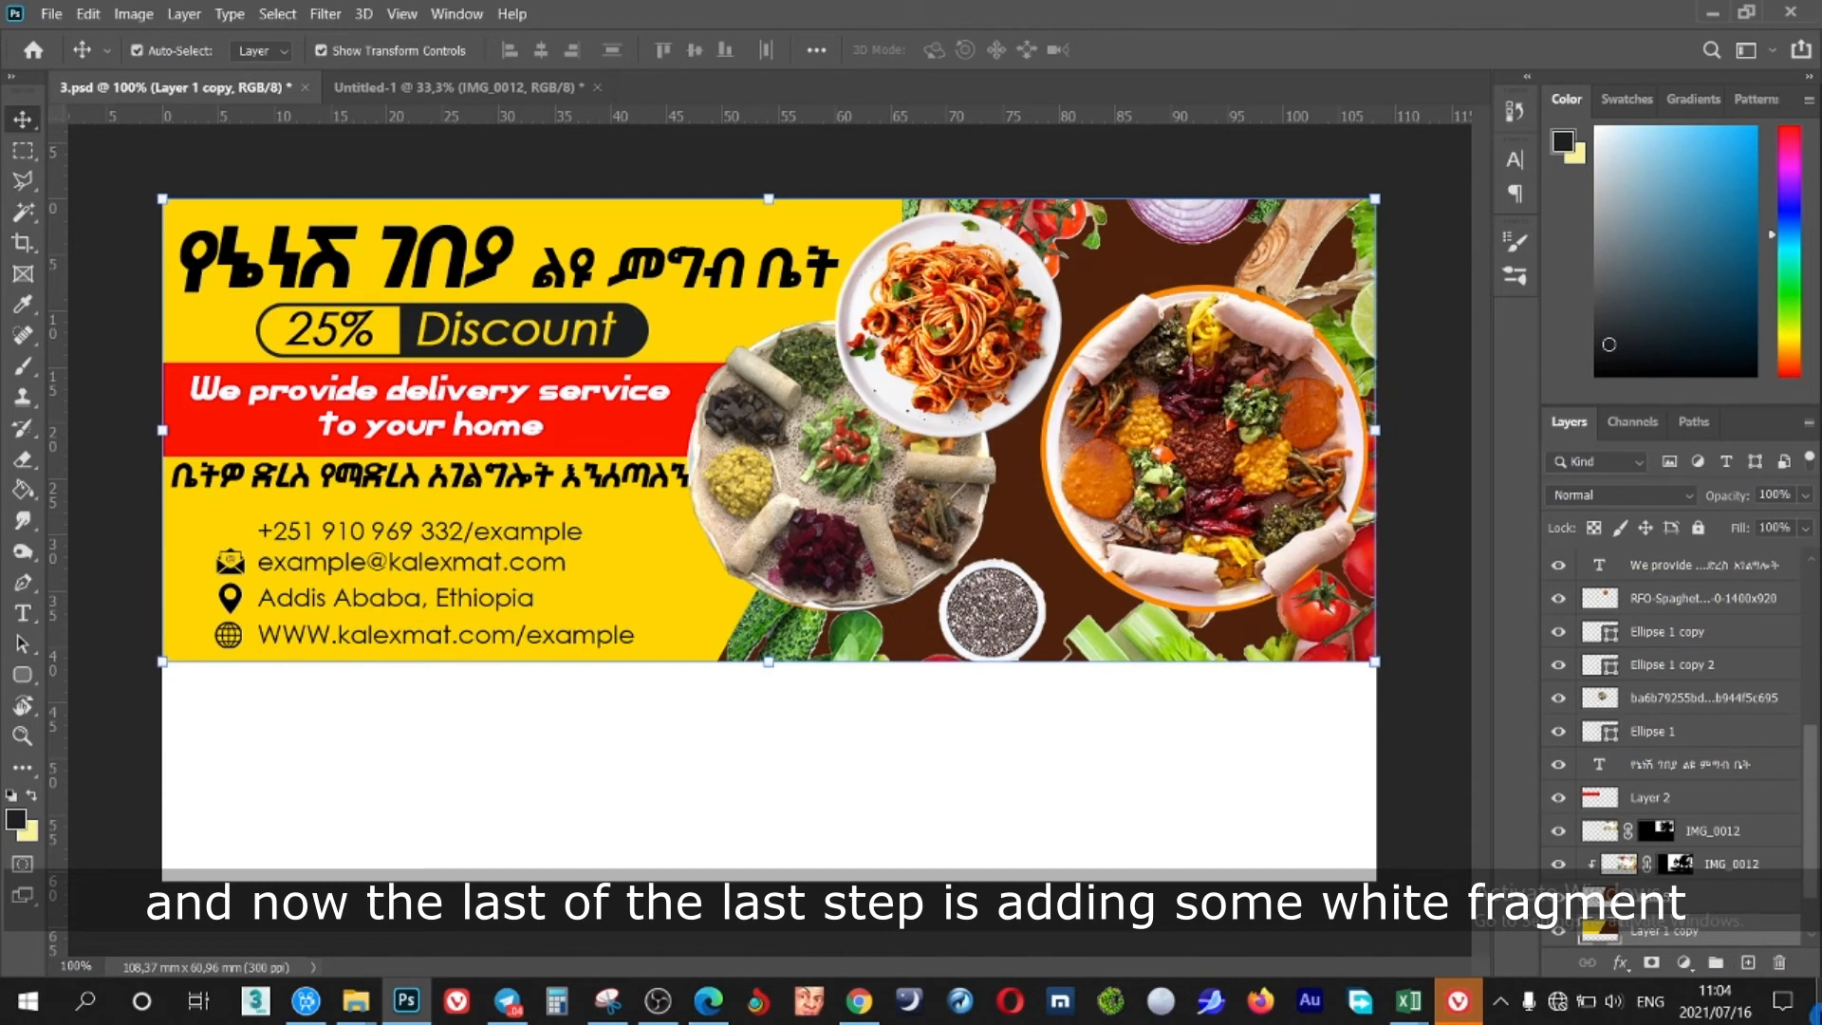
scroll(1707, 865, down, 2)
key(b)
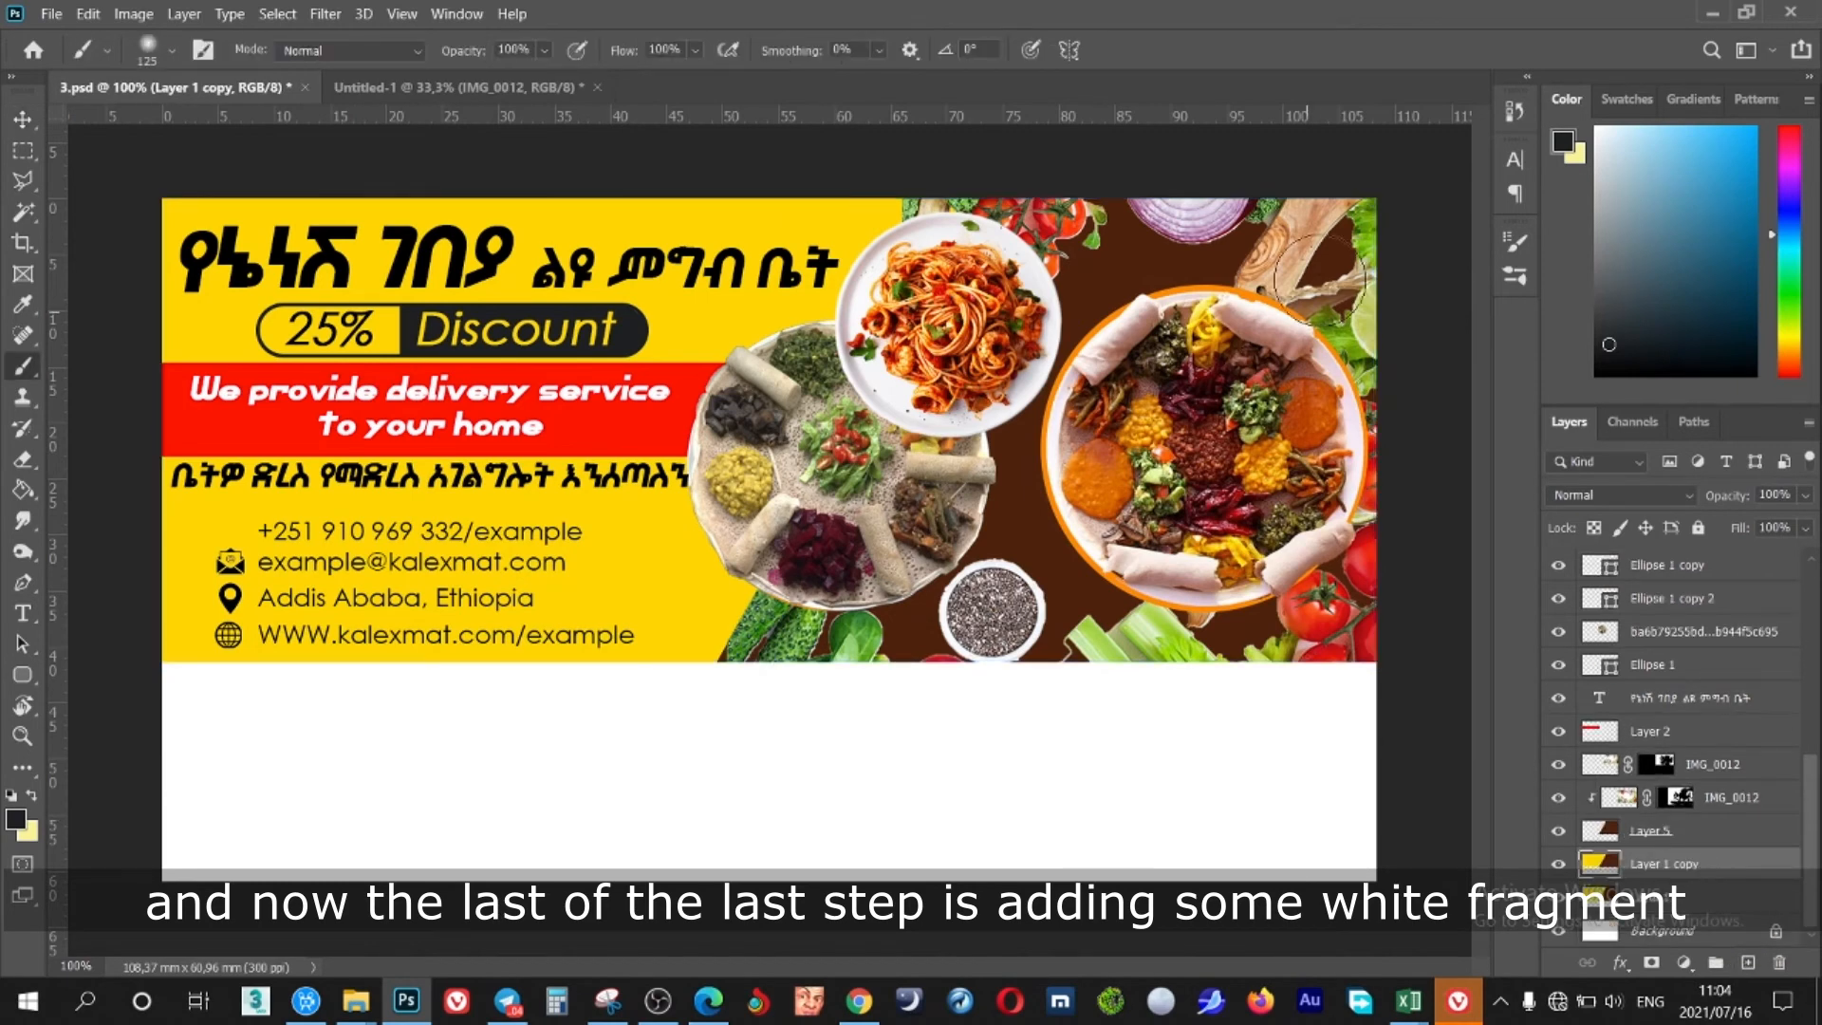
Stamp faint white specks over the yellow area with a 1900 px brush
click(1517, 274)
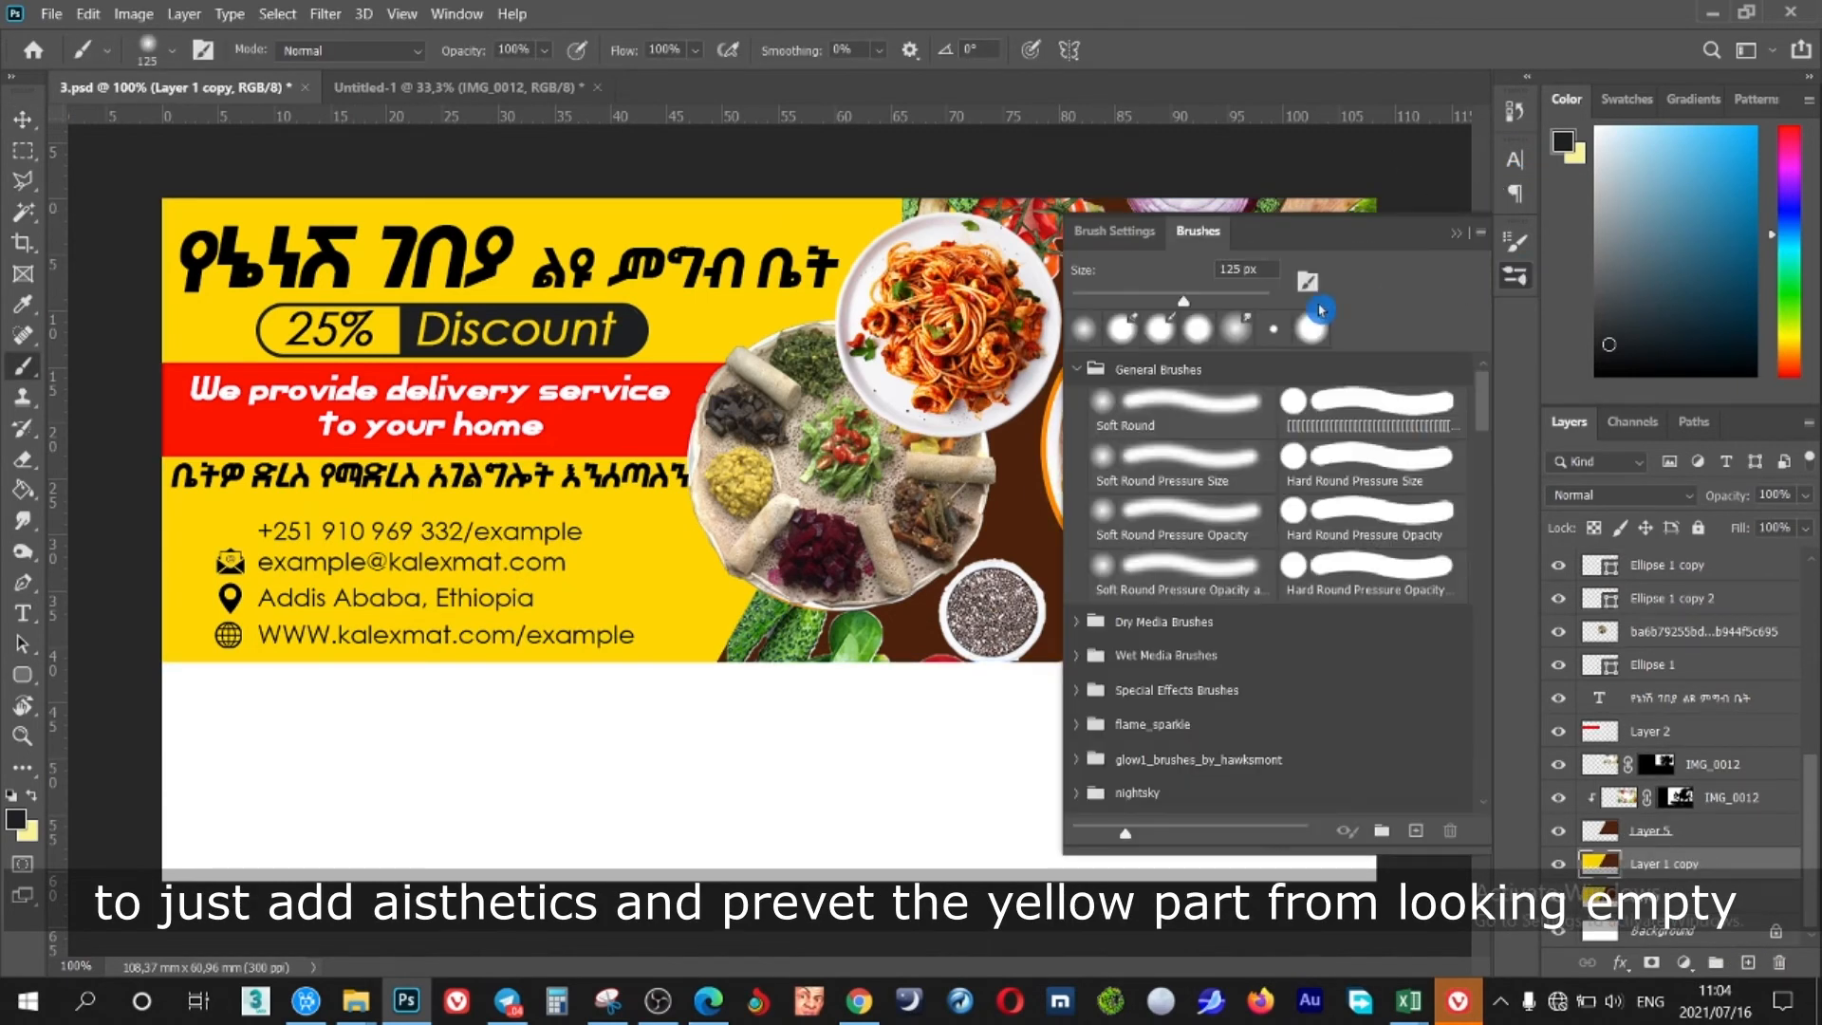
click(1115, 231)
scroll(1277, 468, down, 5)
click(1198, 231)
scroll(1363, 440, down, 15)
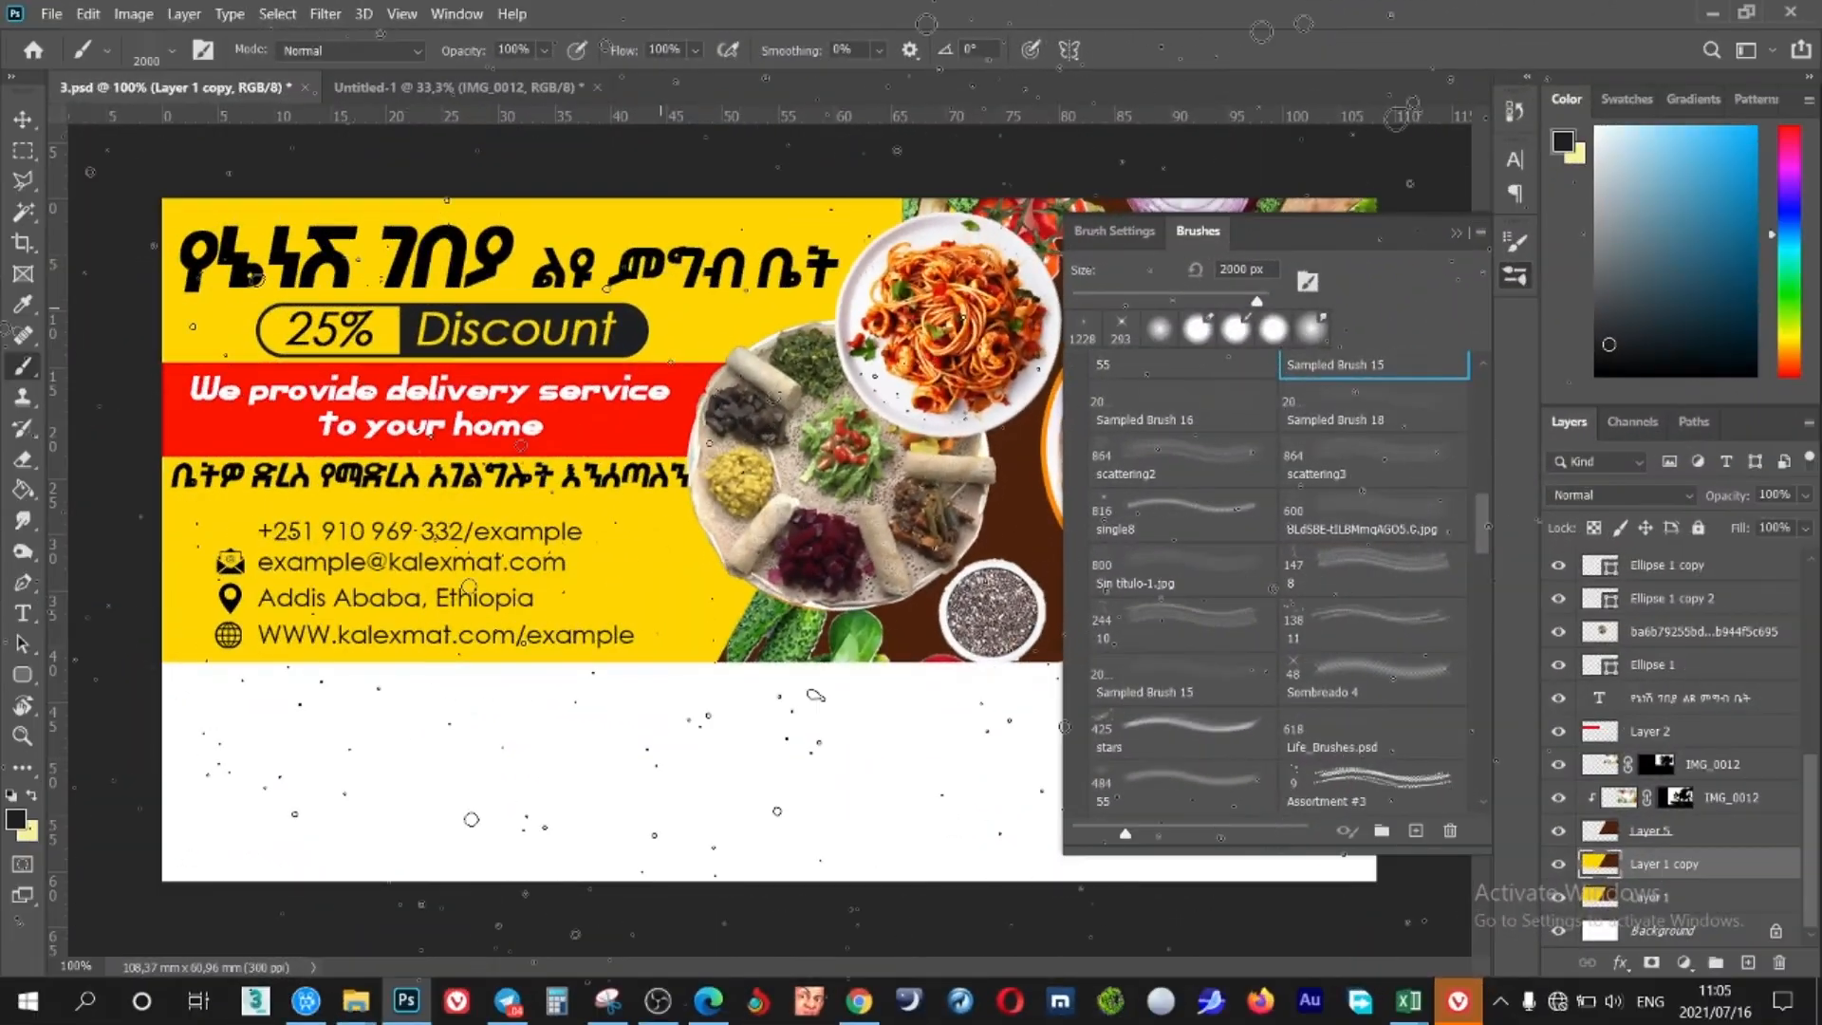
key(bracketleft)
key(bracketleft)
key(bracketleft)
key(bracketleft)
key(bracketleft)
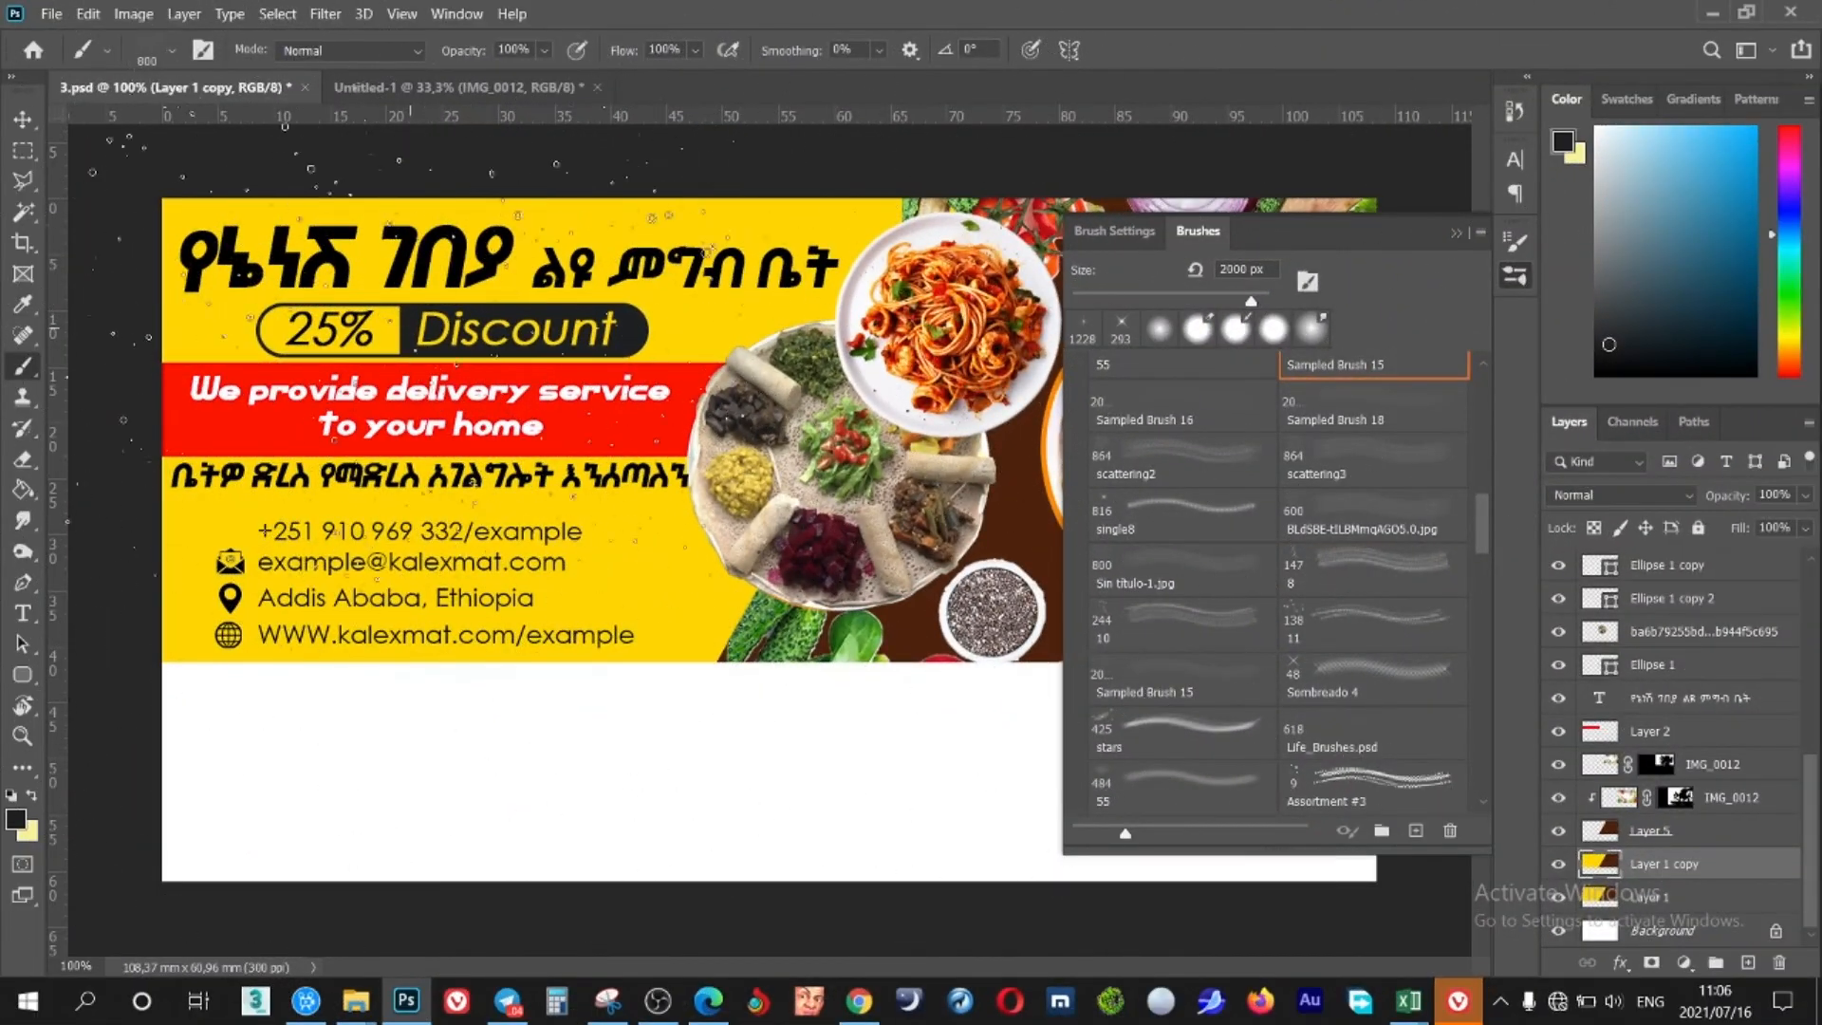
click(1456, 234)
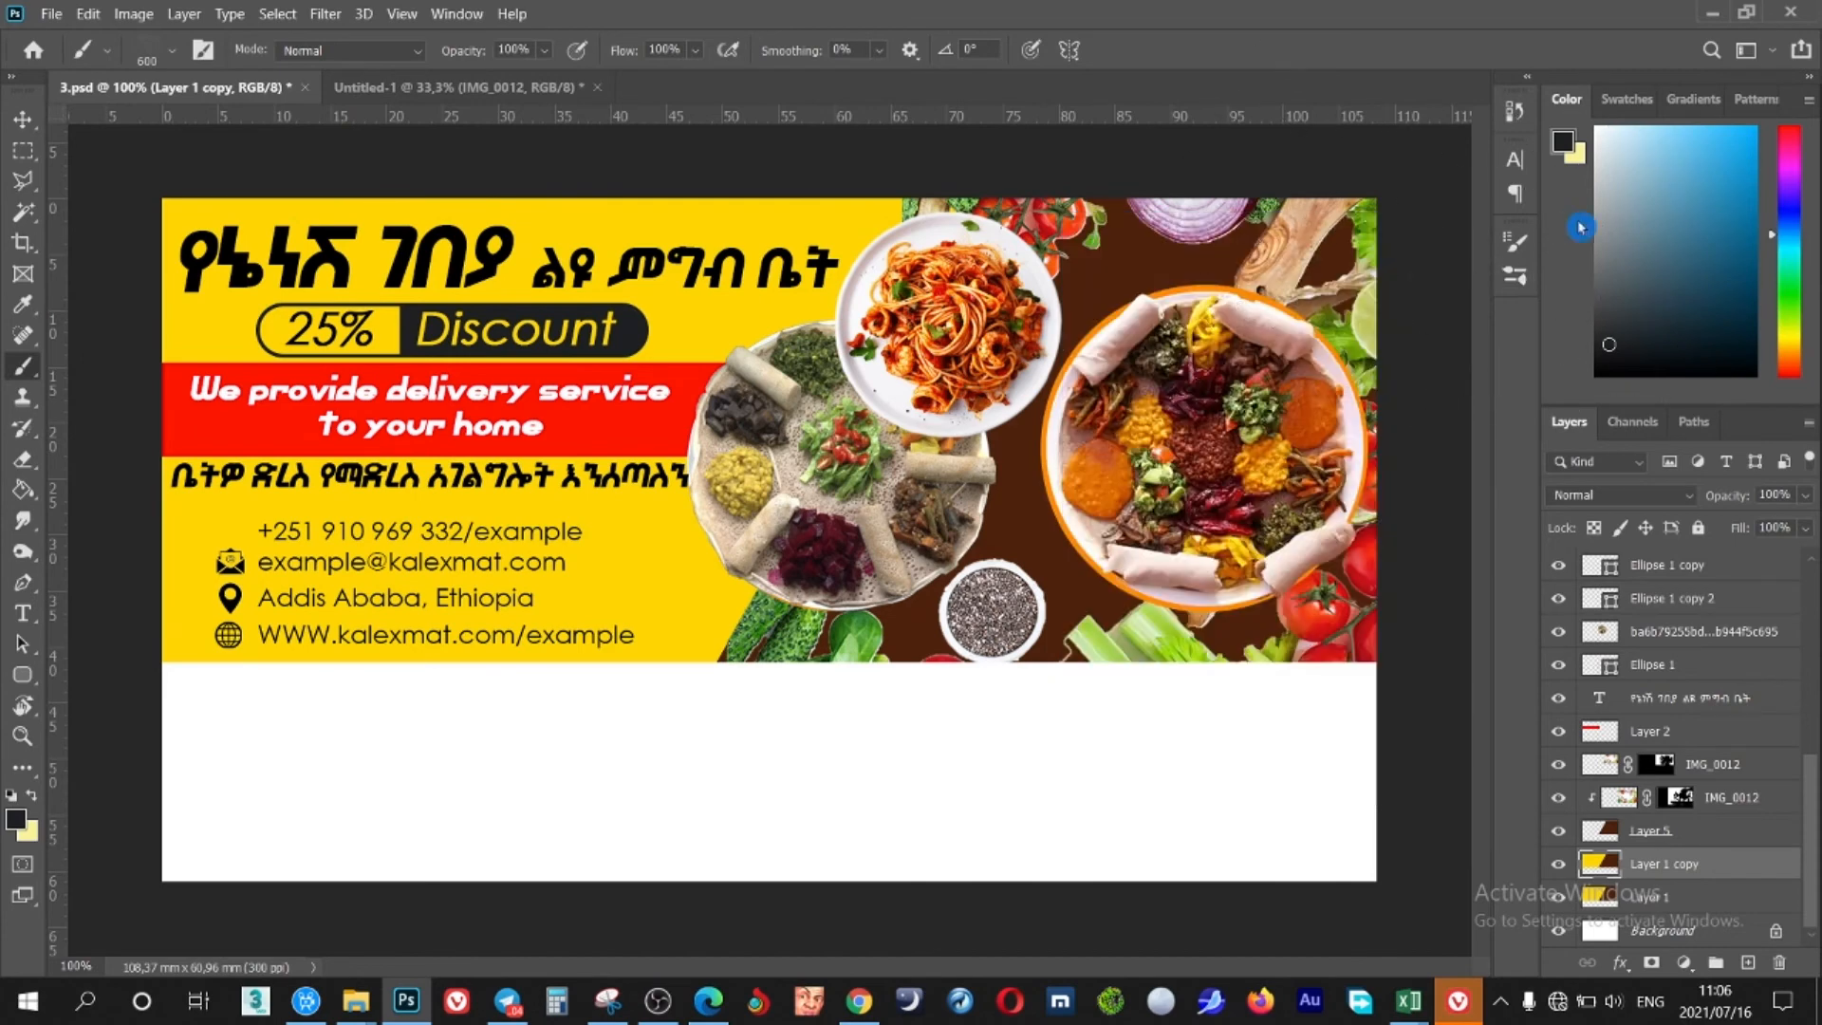
key(bracketright)
key(bracketright)
key(bracketright)
key(bracketright)
key(bracketright)
key(bracketright)
key(bracketright)
key(bracketright)
key(bracketright)
key(bracketright)
key(bracketright)
key(bracketright)
key(bracketright)
click(595, 164)
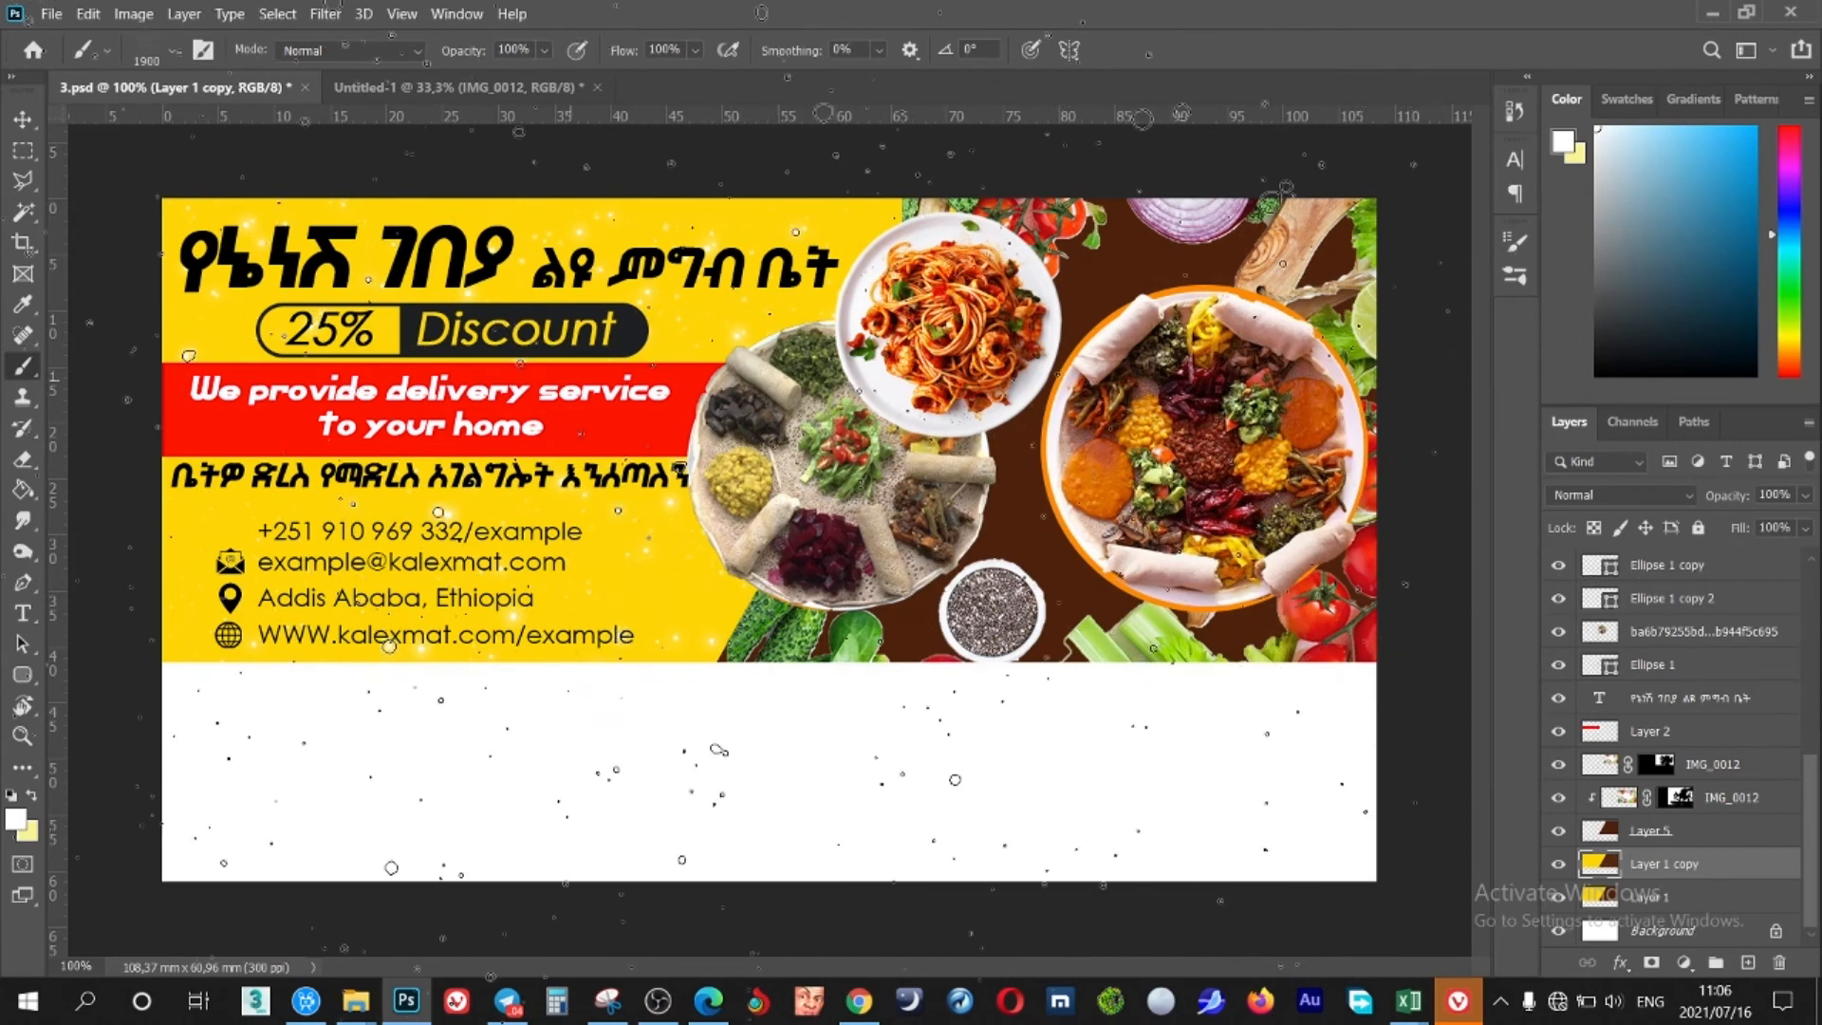
key(bracketleft)
key(bracketleft)
key(bracketleft)
key(bracketleft)
key(bracketleft)
key(bracketleft)
key(bracketleft)
key(bracketleft)
key(bracketleft)
key(bracketleft)
key(bracketleft)
key(bracketleft)
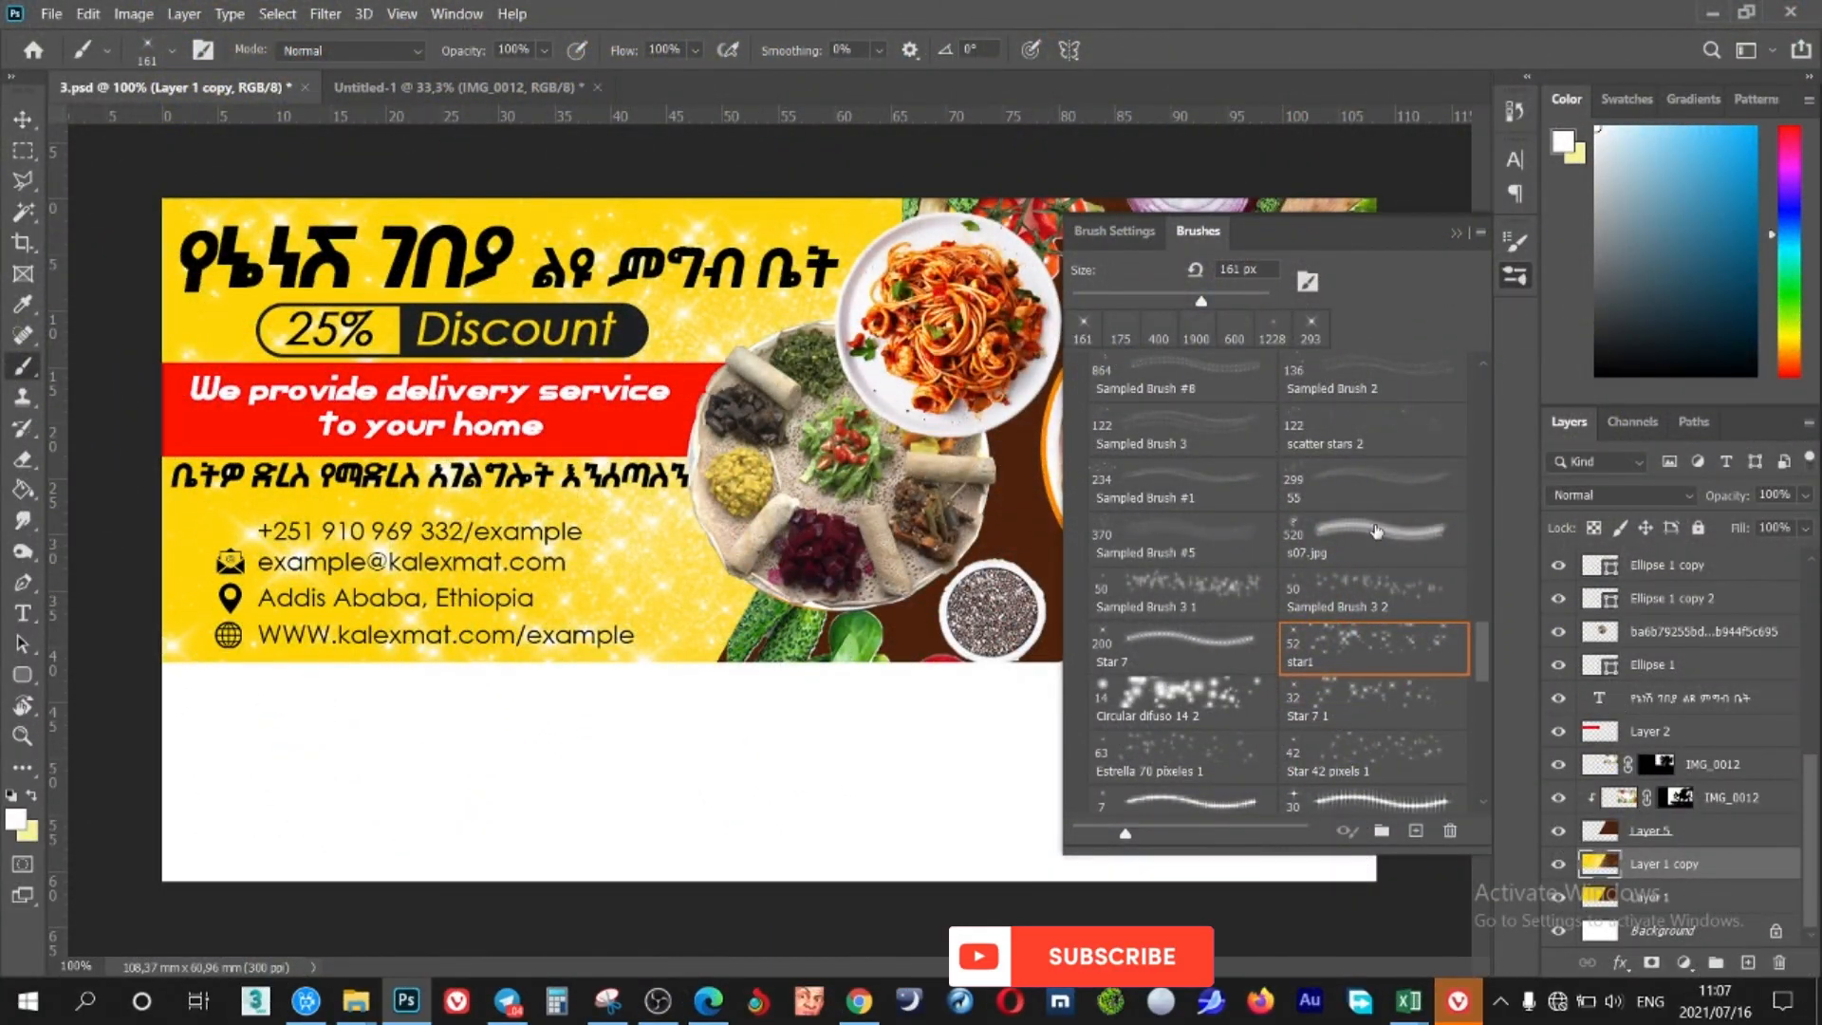
Stamp white sparkles on the yellow area with the Sampled Brush 3 1 at 245 px
click(1191, 588)
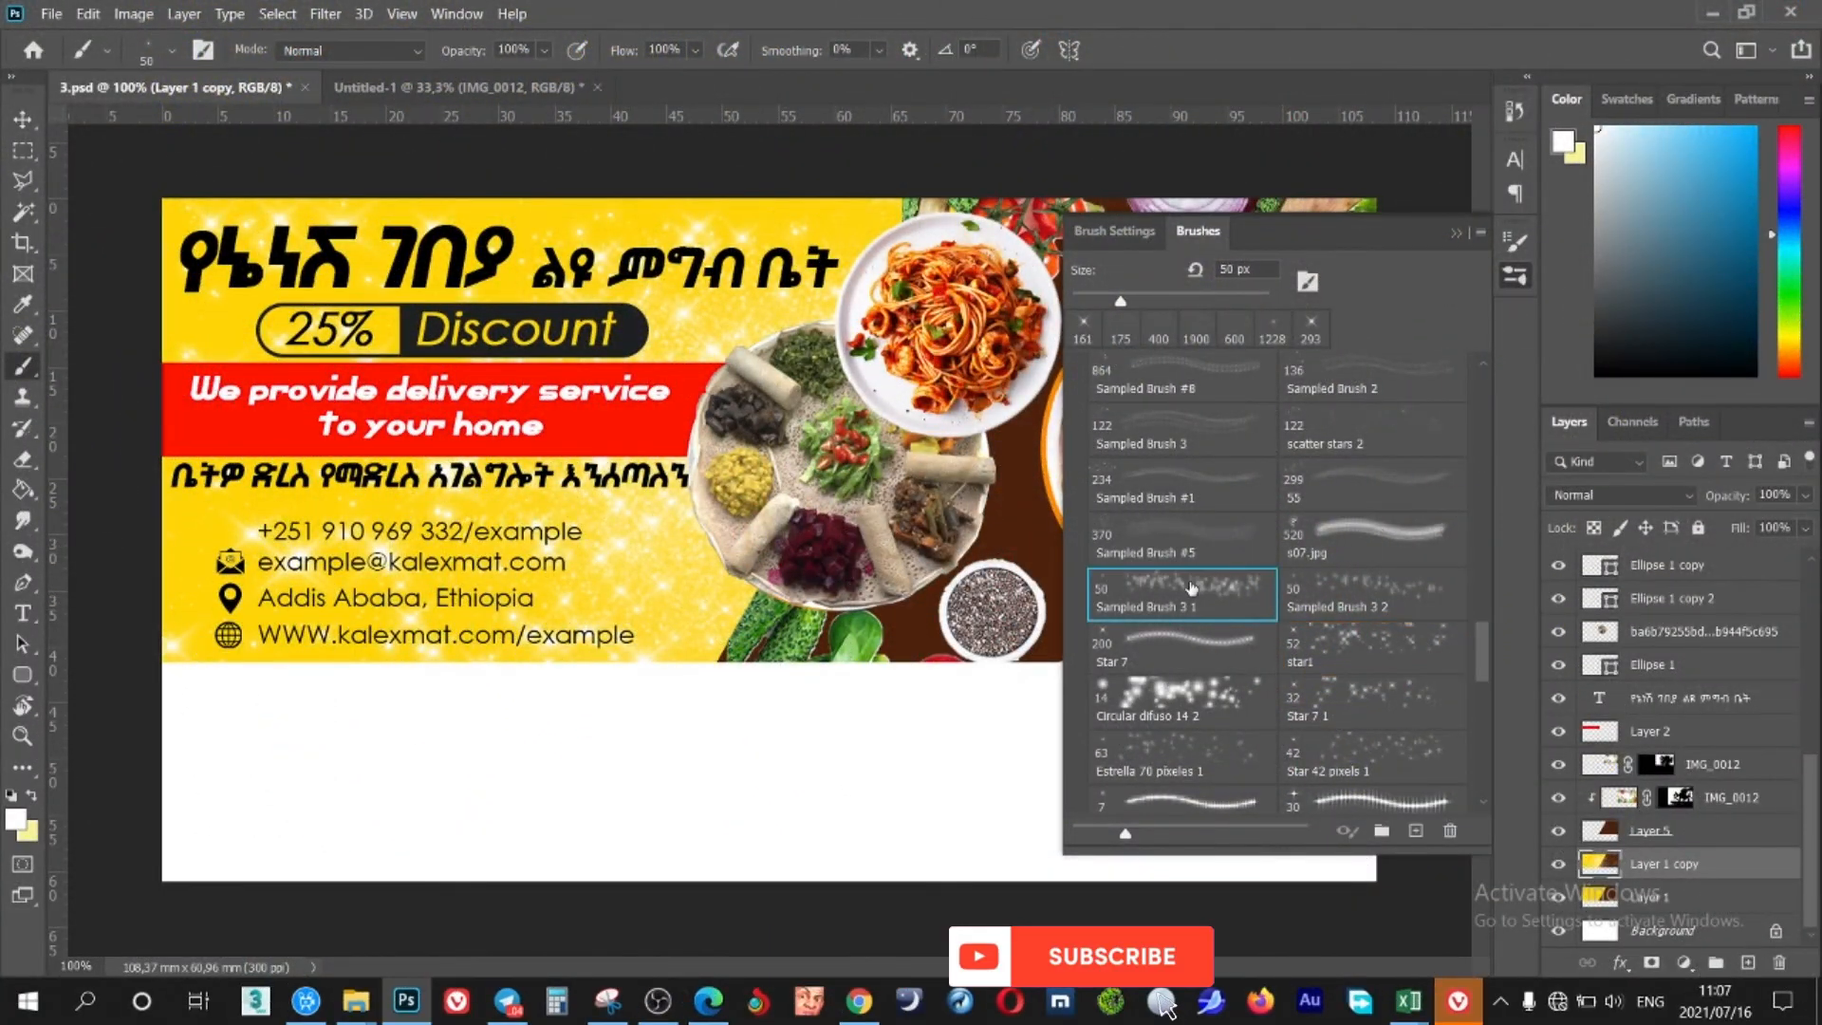
click(1225, 297)
click(676, 486)
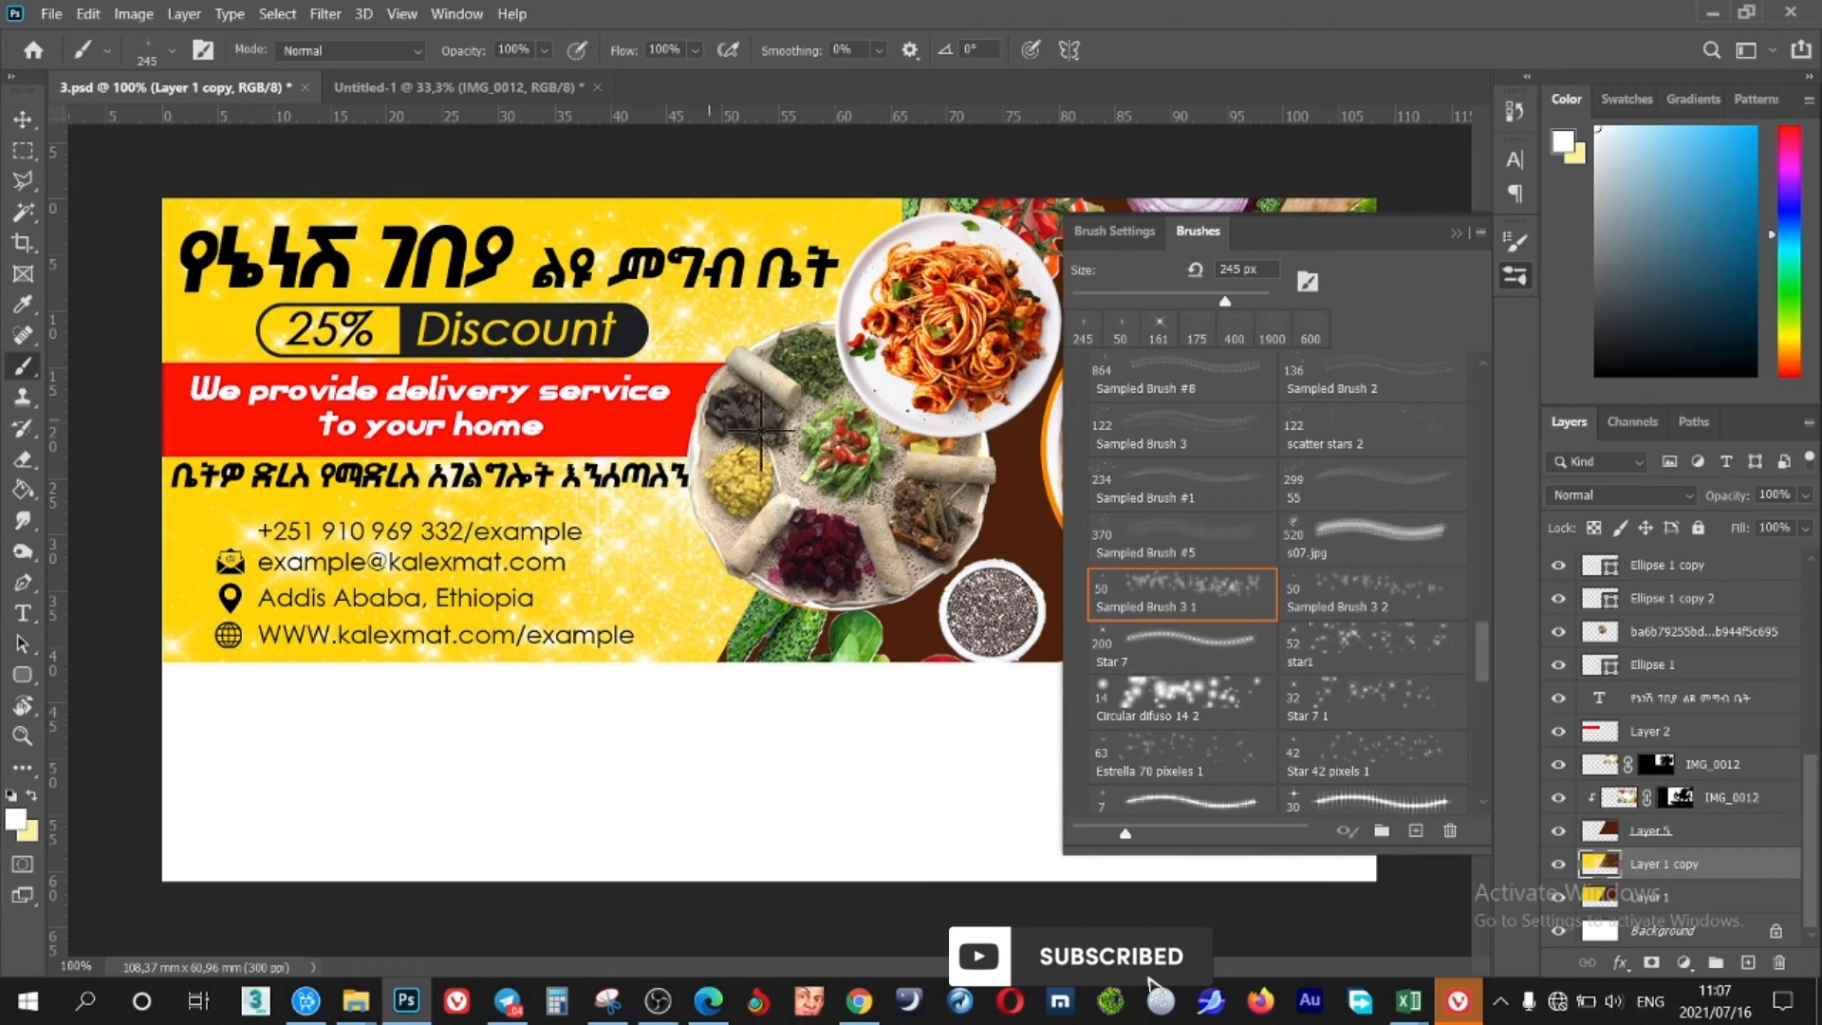
right_click(786, 590)
click(826, 348)
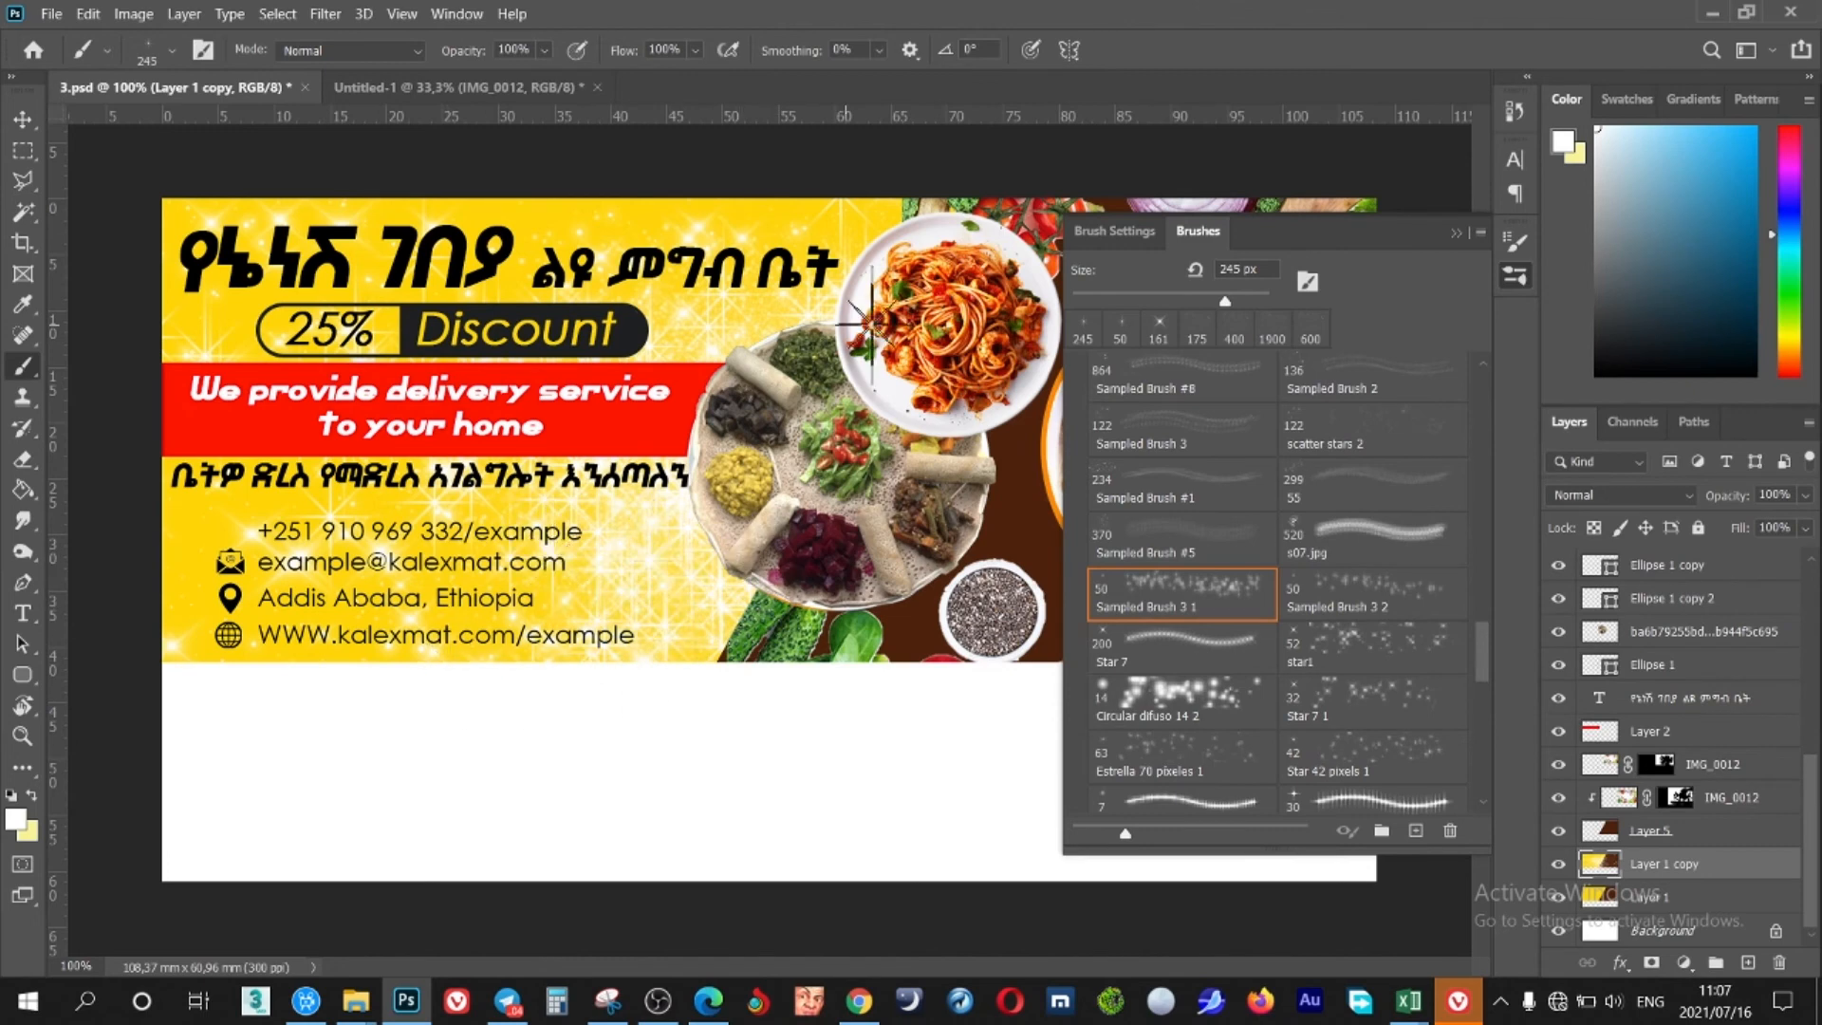
click(1454, 245)
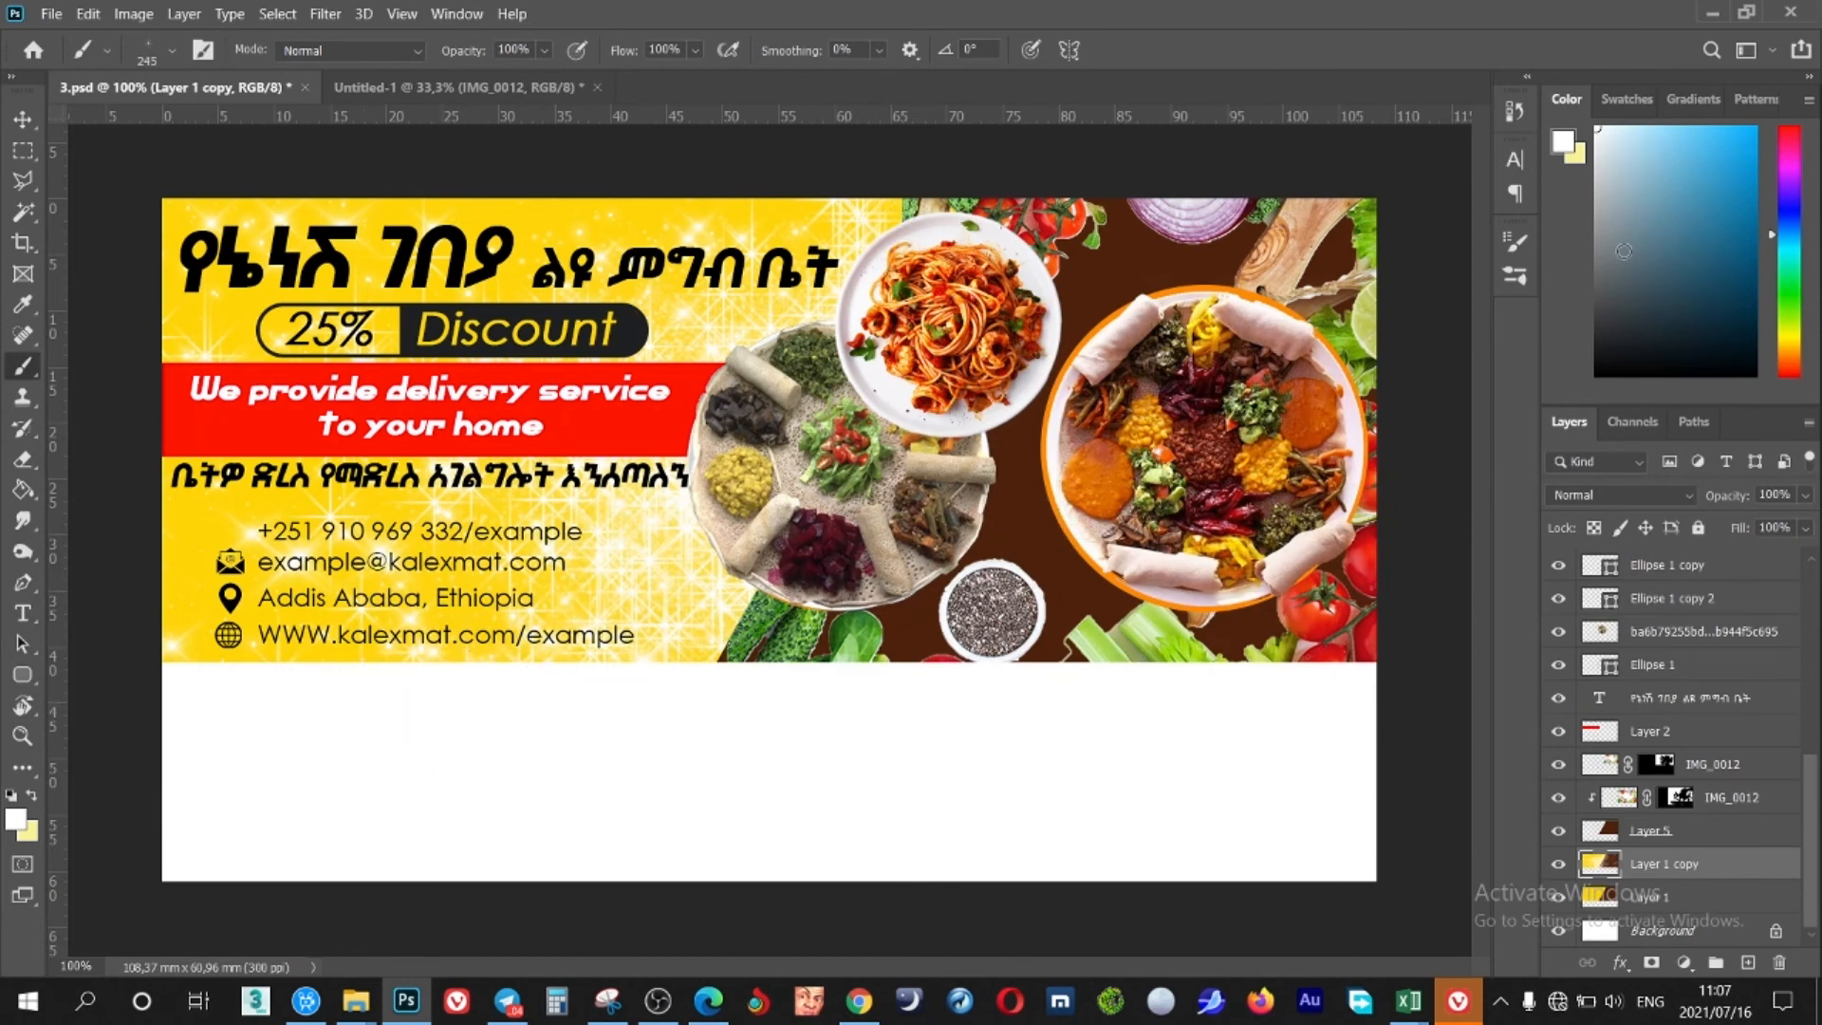
Switch to the Star 42 pixels 1 brush at 484 px
click(1508, 248)
click(1197, 231)
scroll(1258, 513, down, 4)
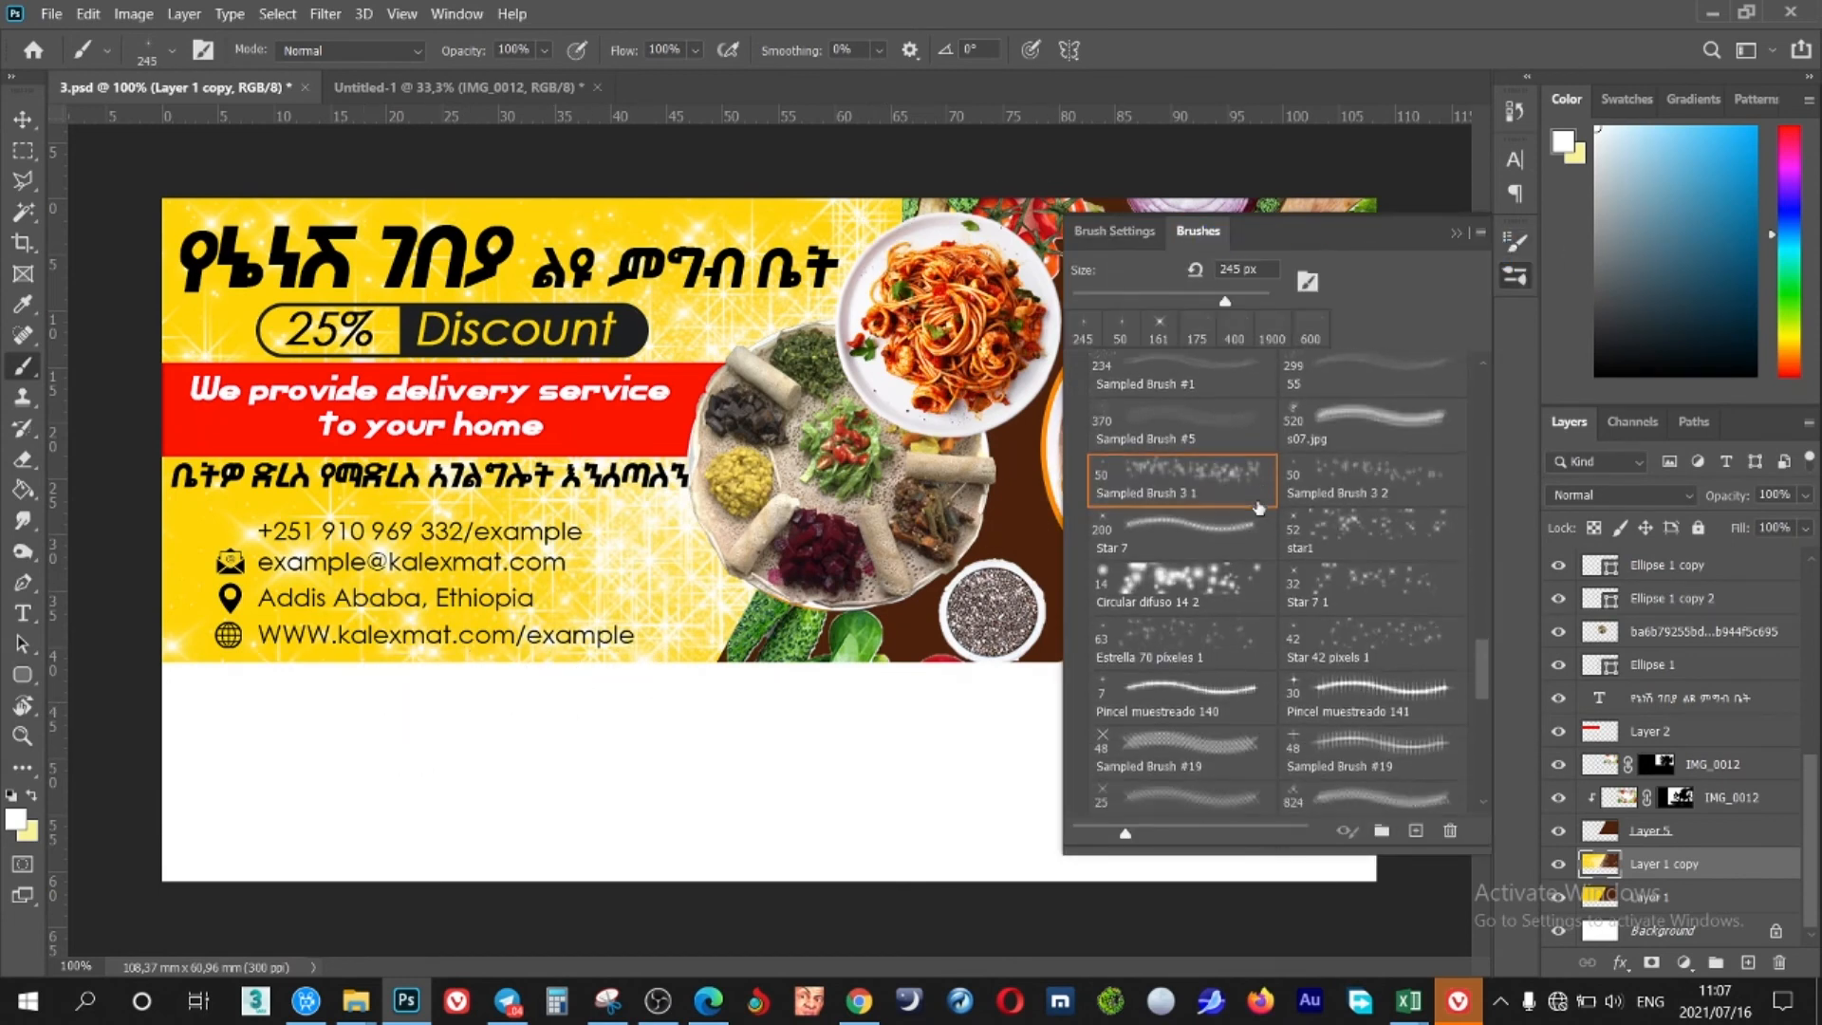
click(1347, 560)
drag(1252, 301, 1249, 302)
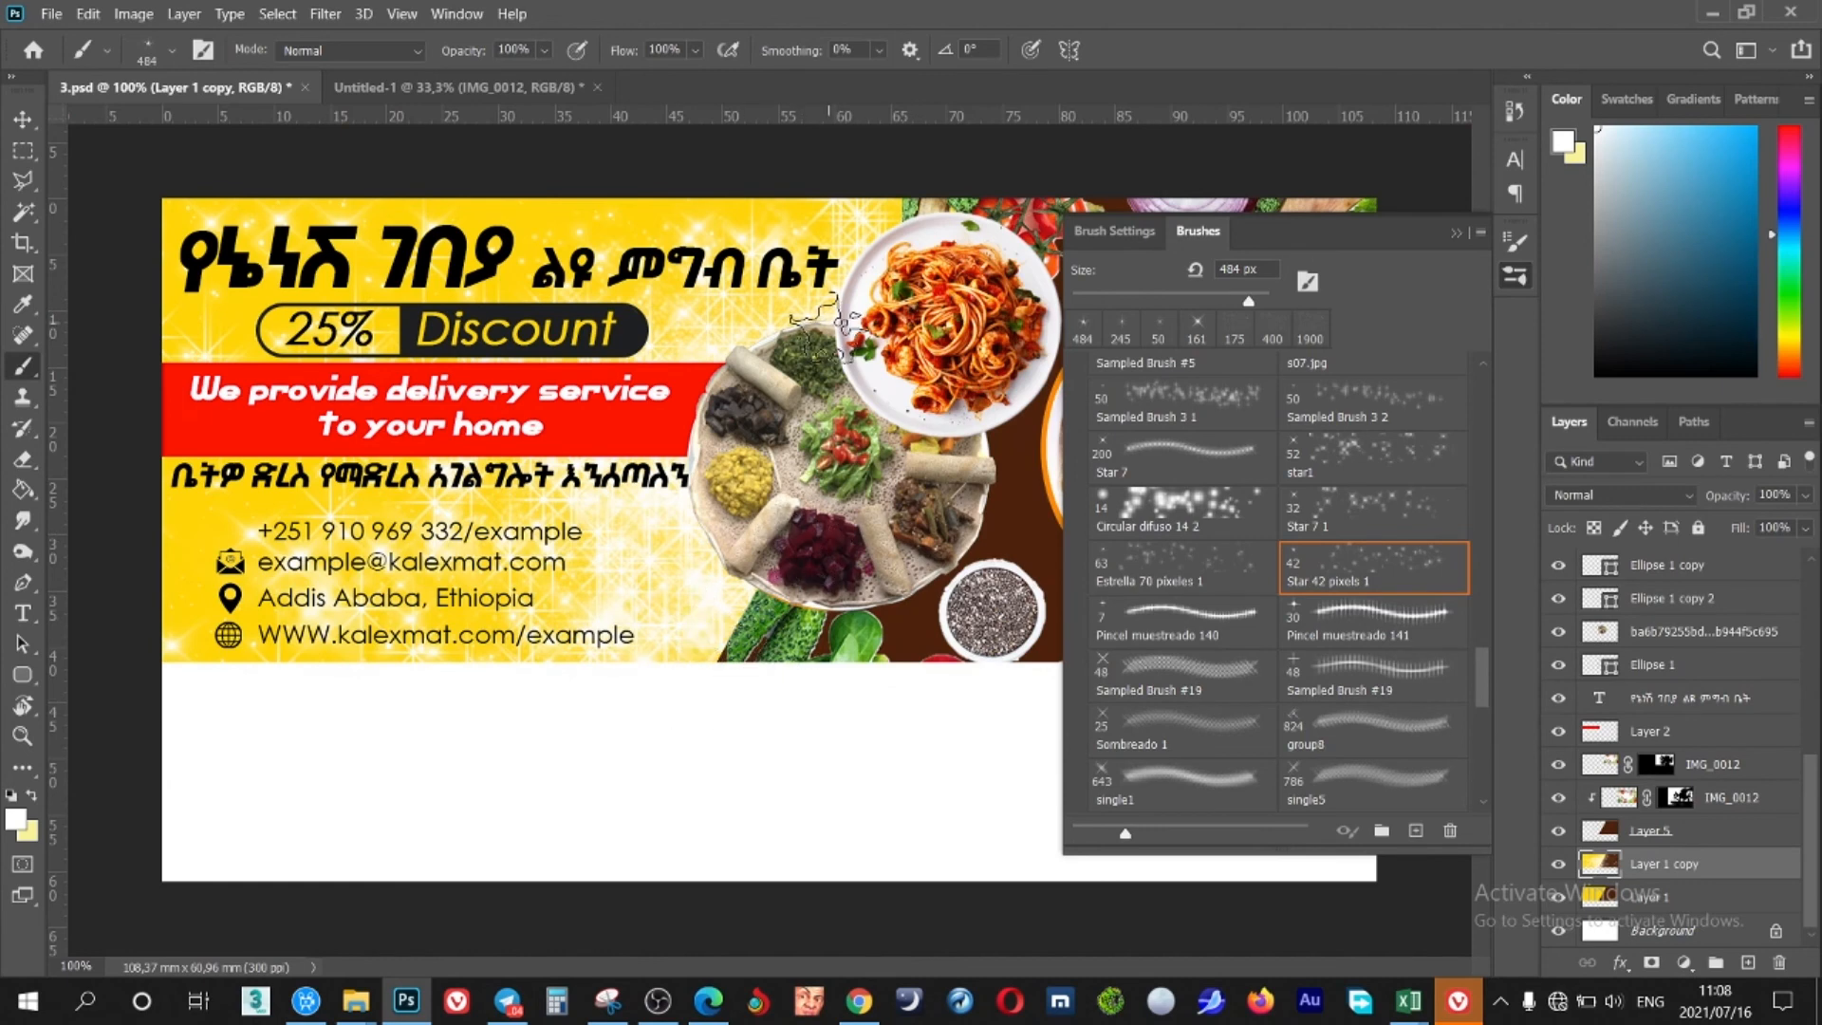
click(1454, 242)
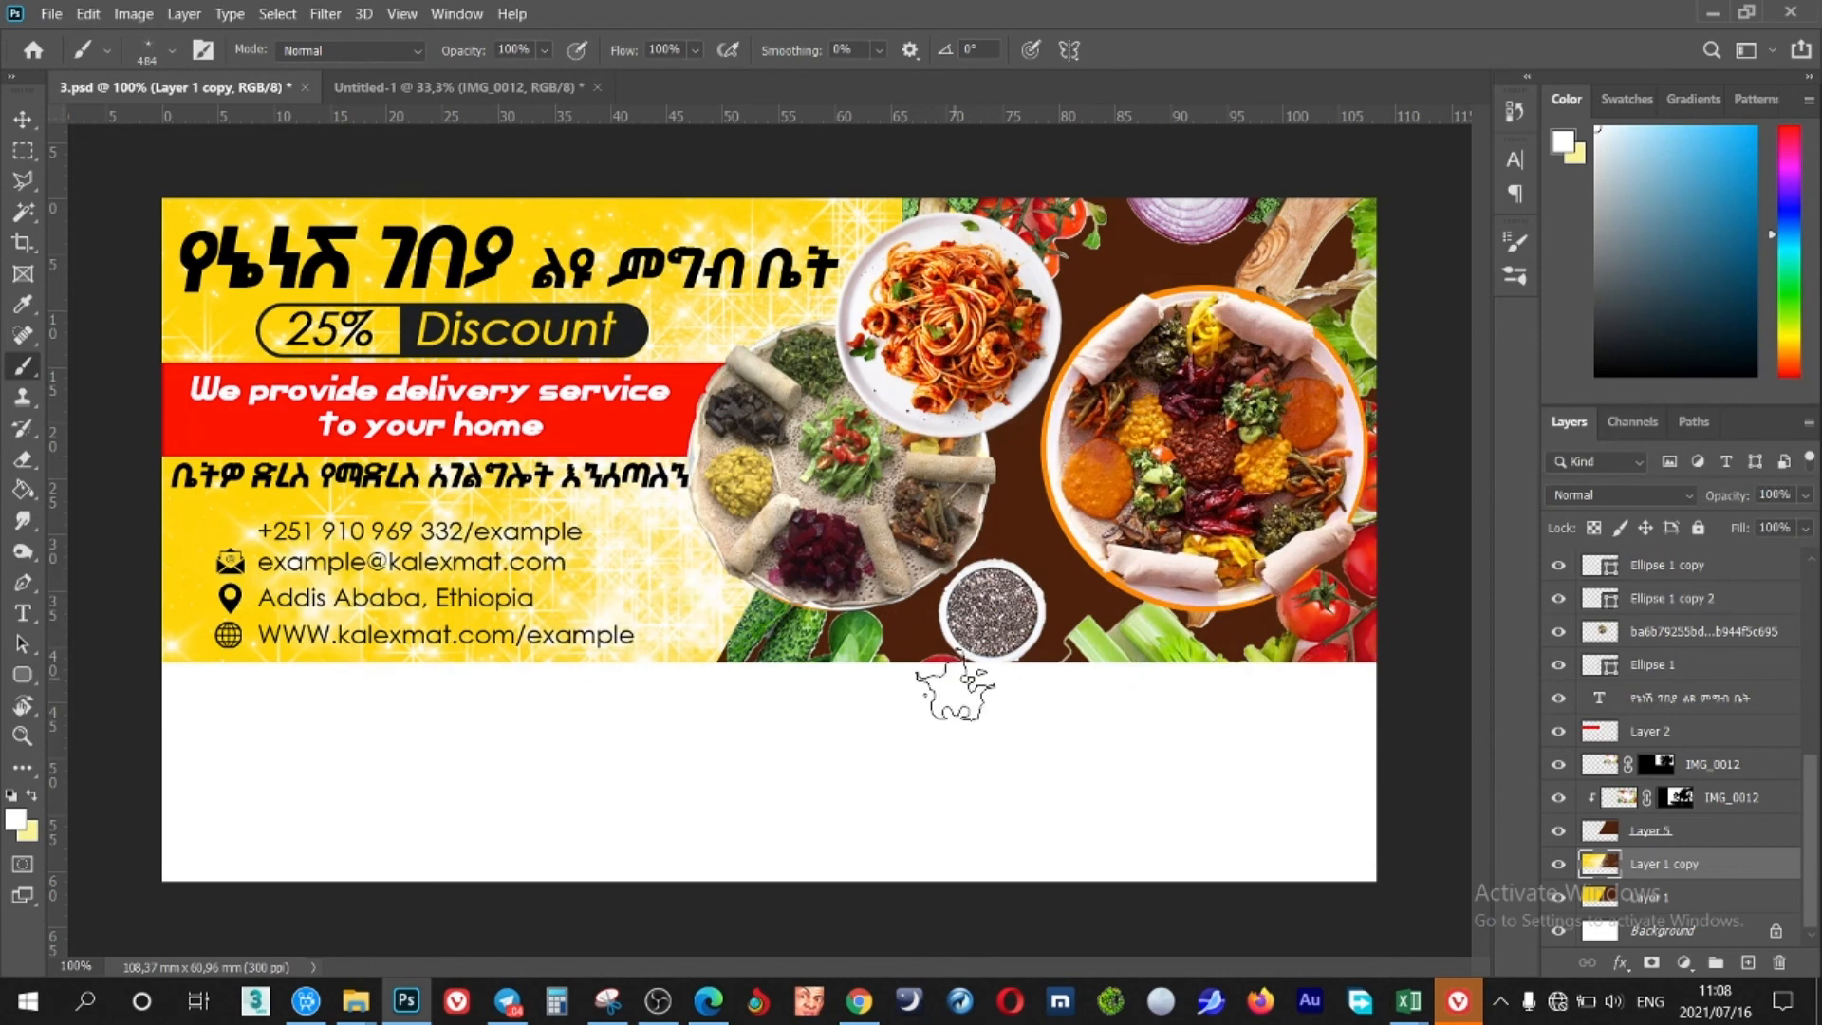
Deselect all the banner's layers with the Move tool
key(v)
click(1413, 691)
drag(1414, 678, 143, 149)
click(444, 141)
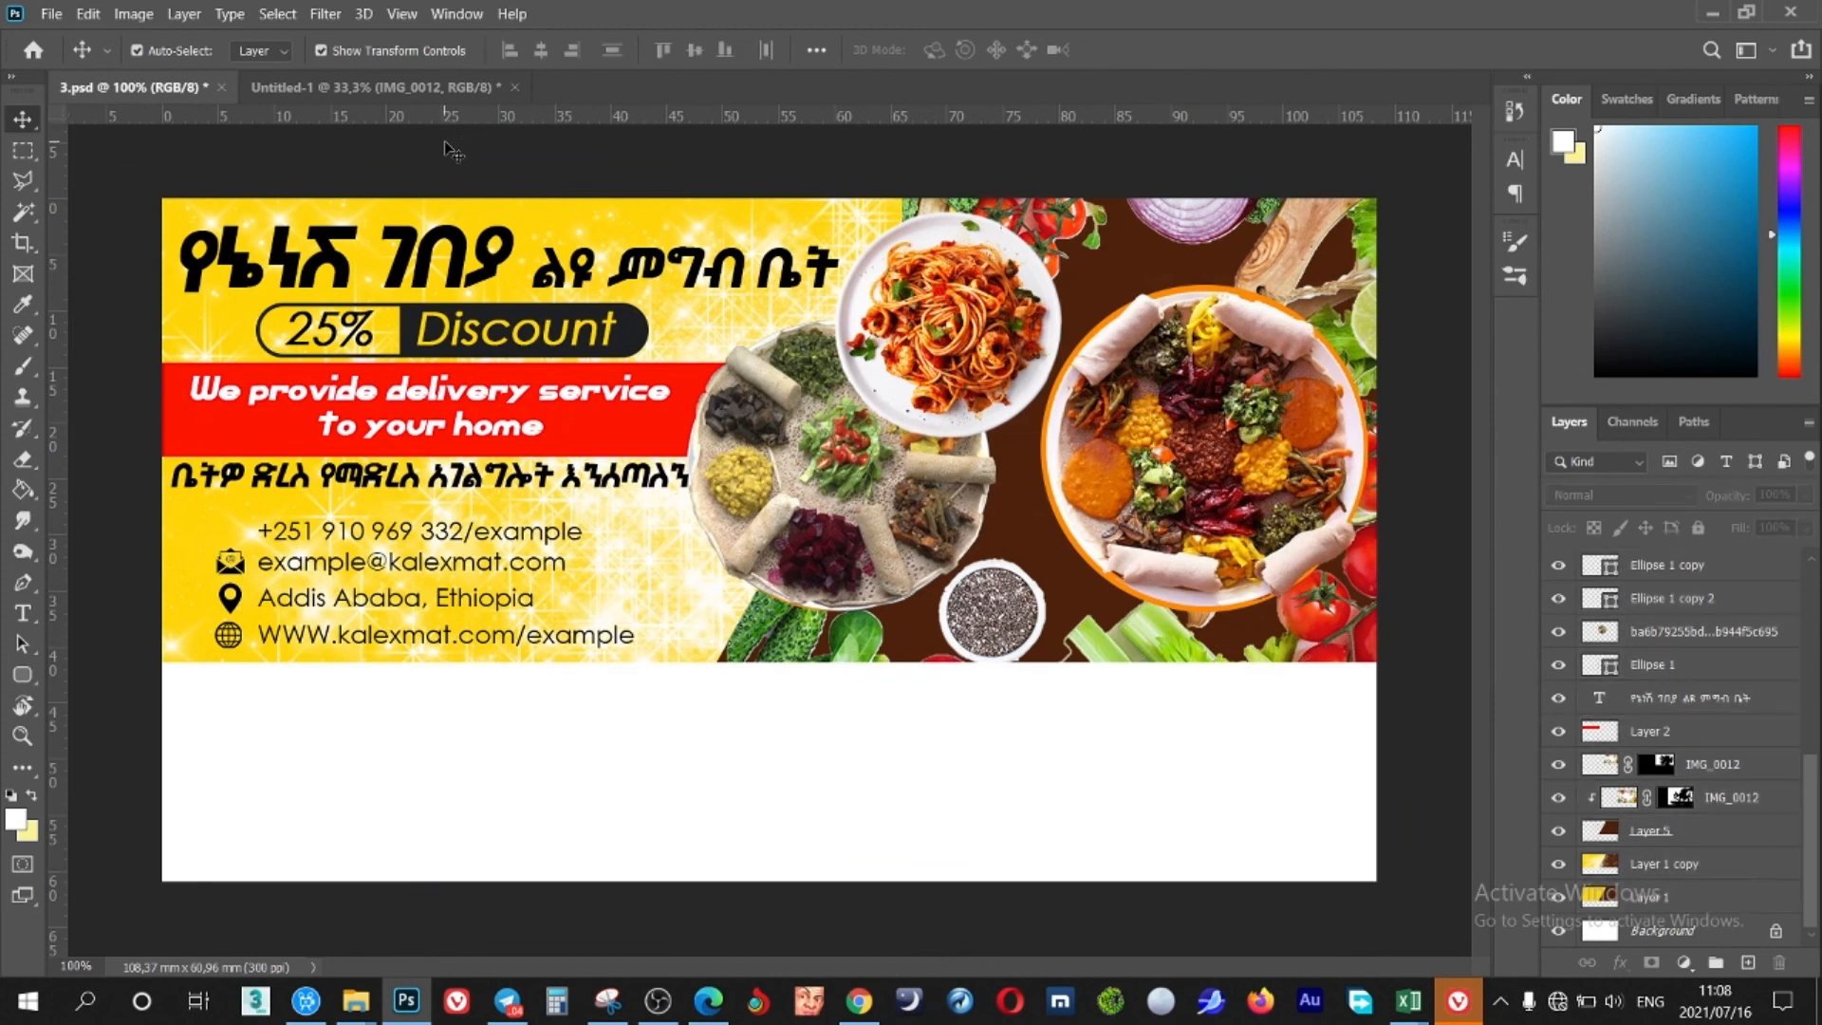
Crop the bottom edge up to the banner artwork, leaving a 108.37 × 41.49 mm design
key(ctrl+minus)
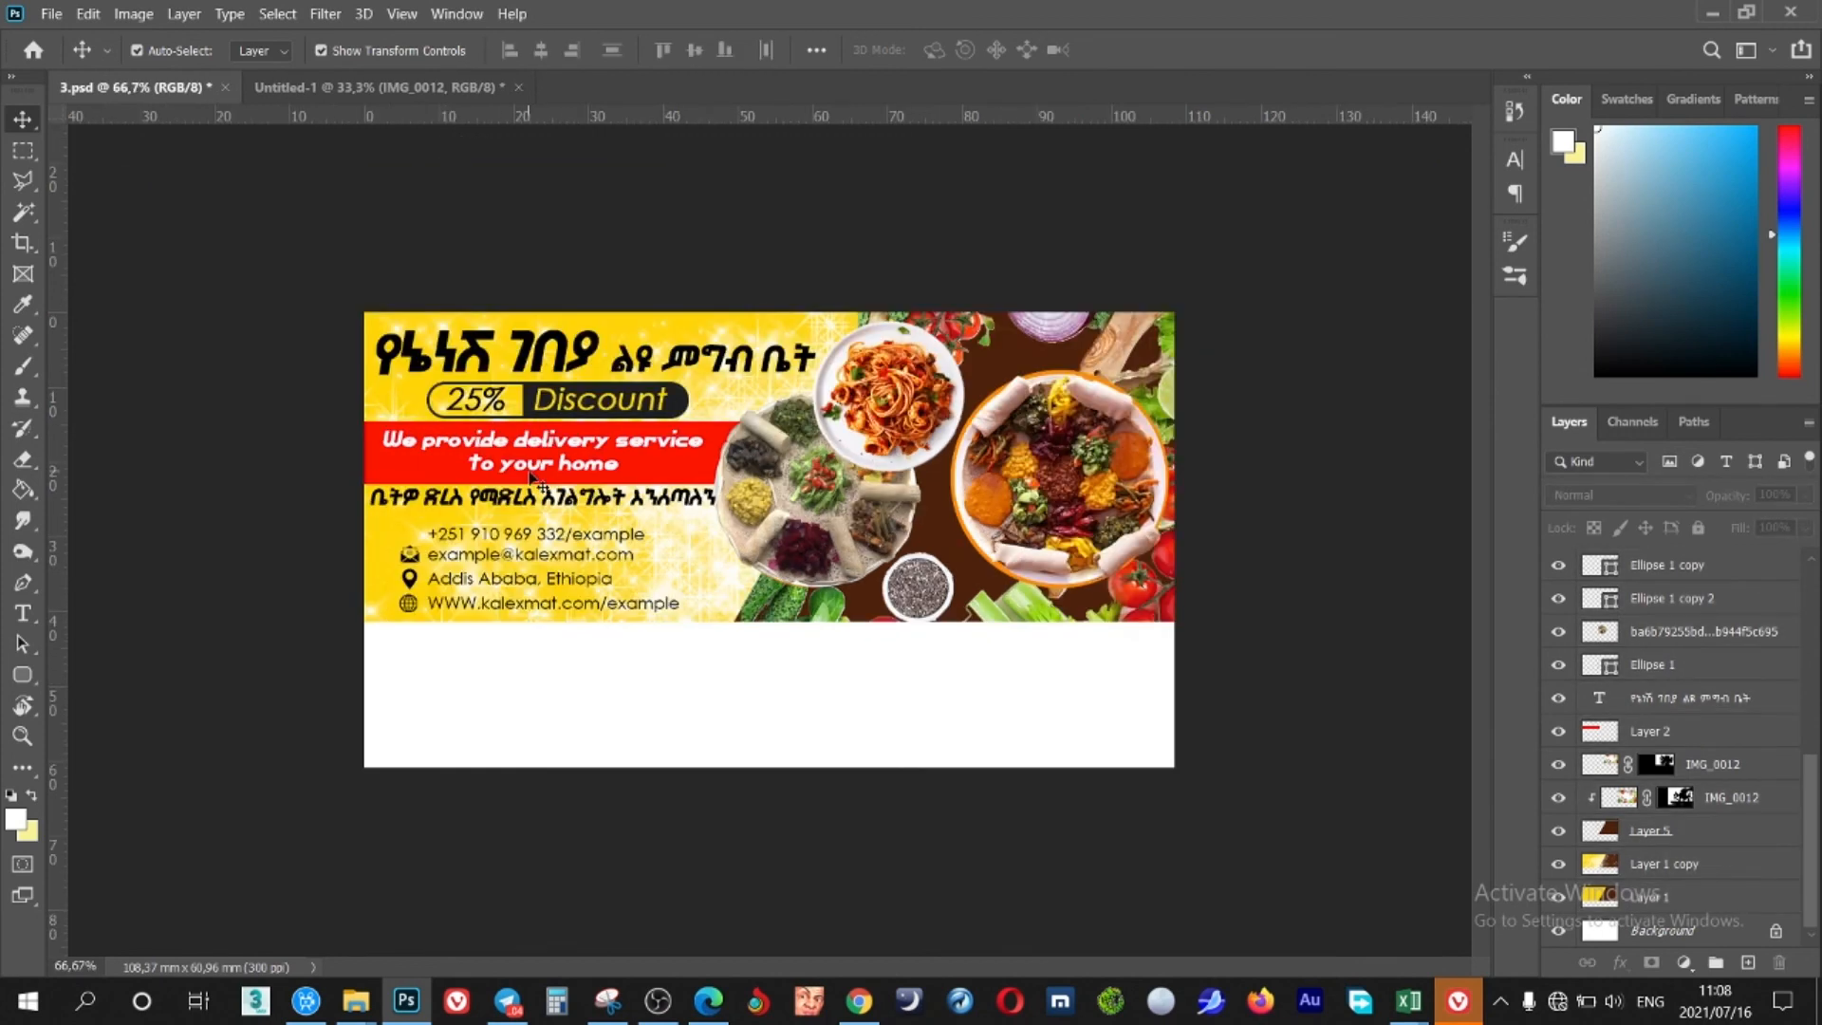
key(c)
drag(765, 765, 768, 697)
scroll(767, 697, up, 3)
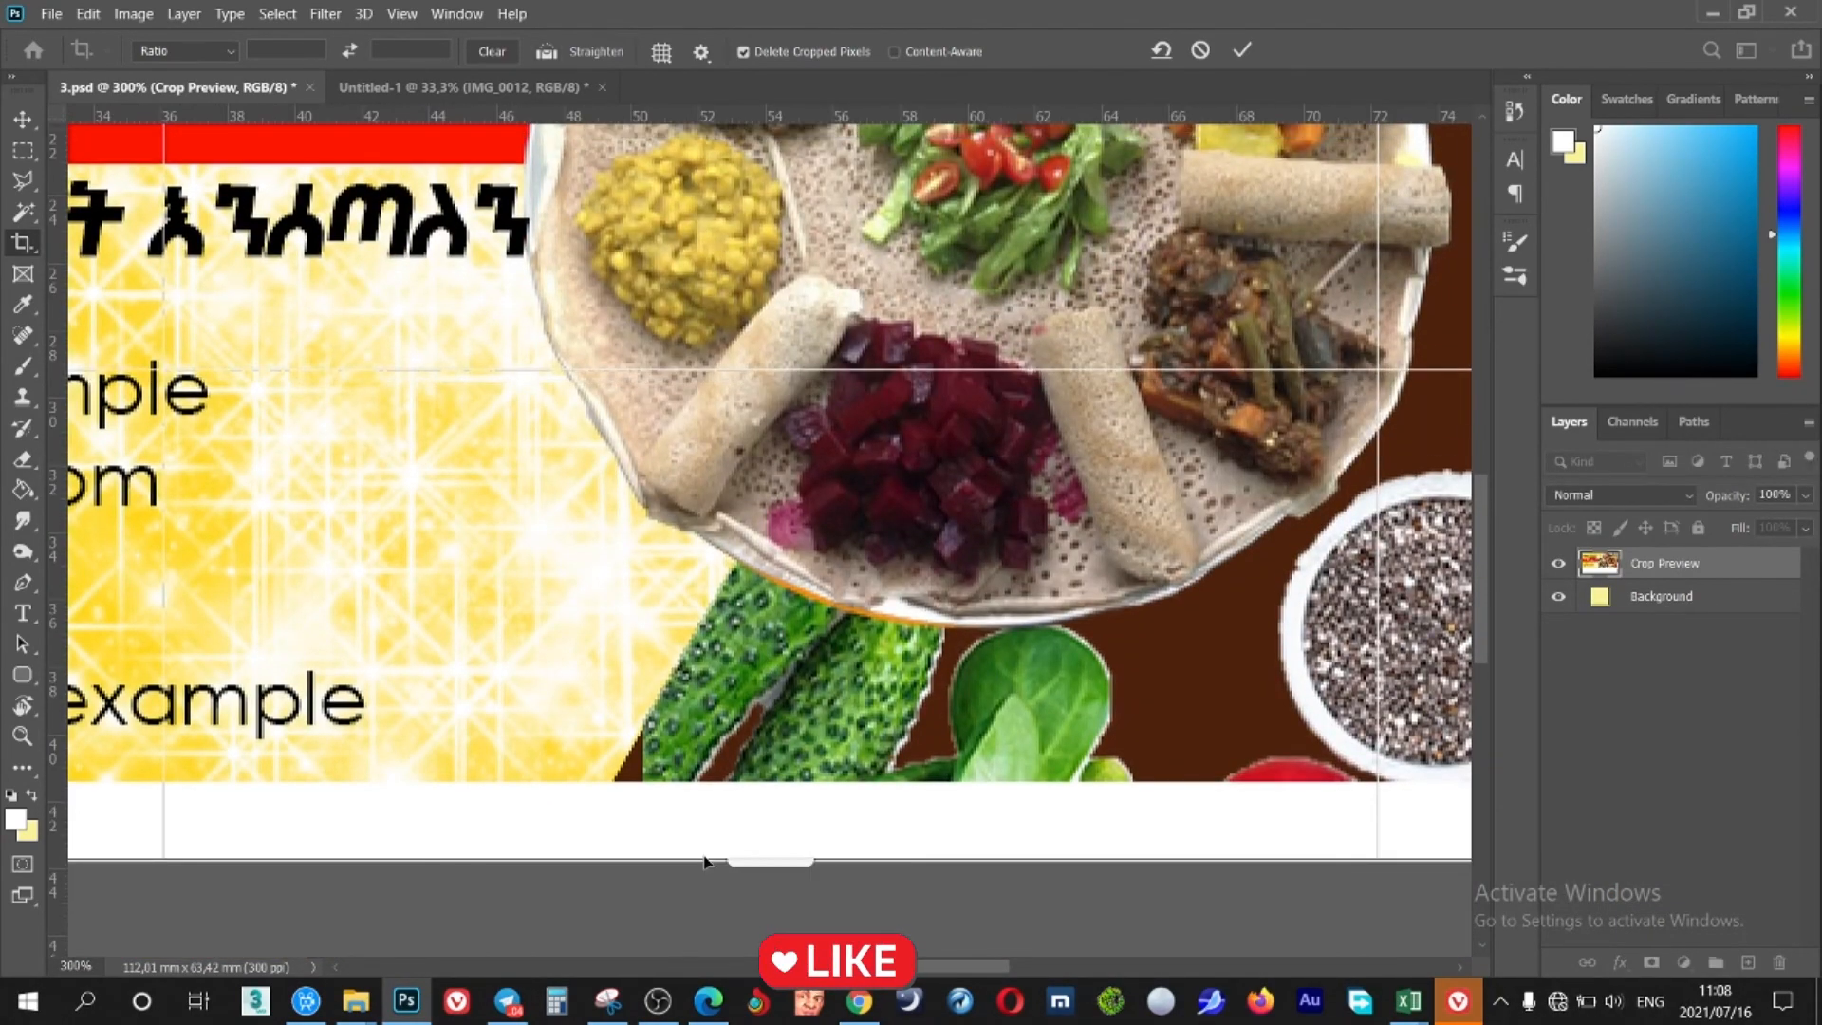
drag(704, 860, 706, 825)
scroll(756, 542, up, 10)
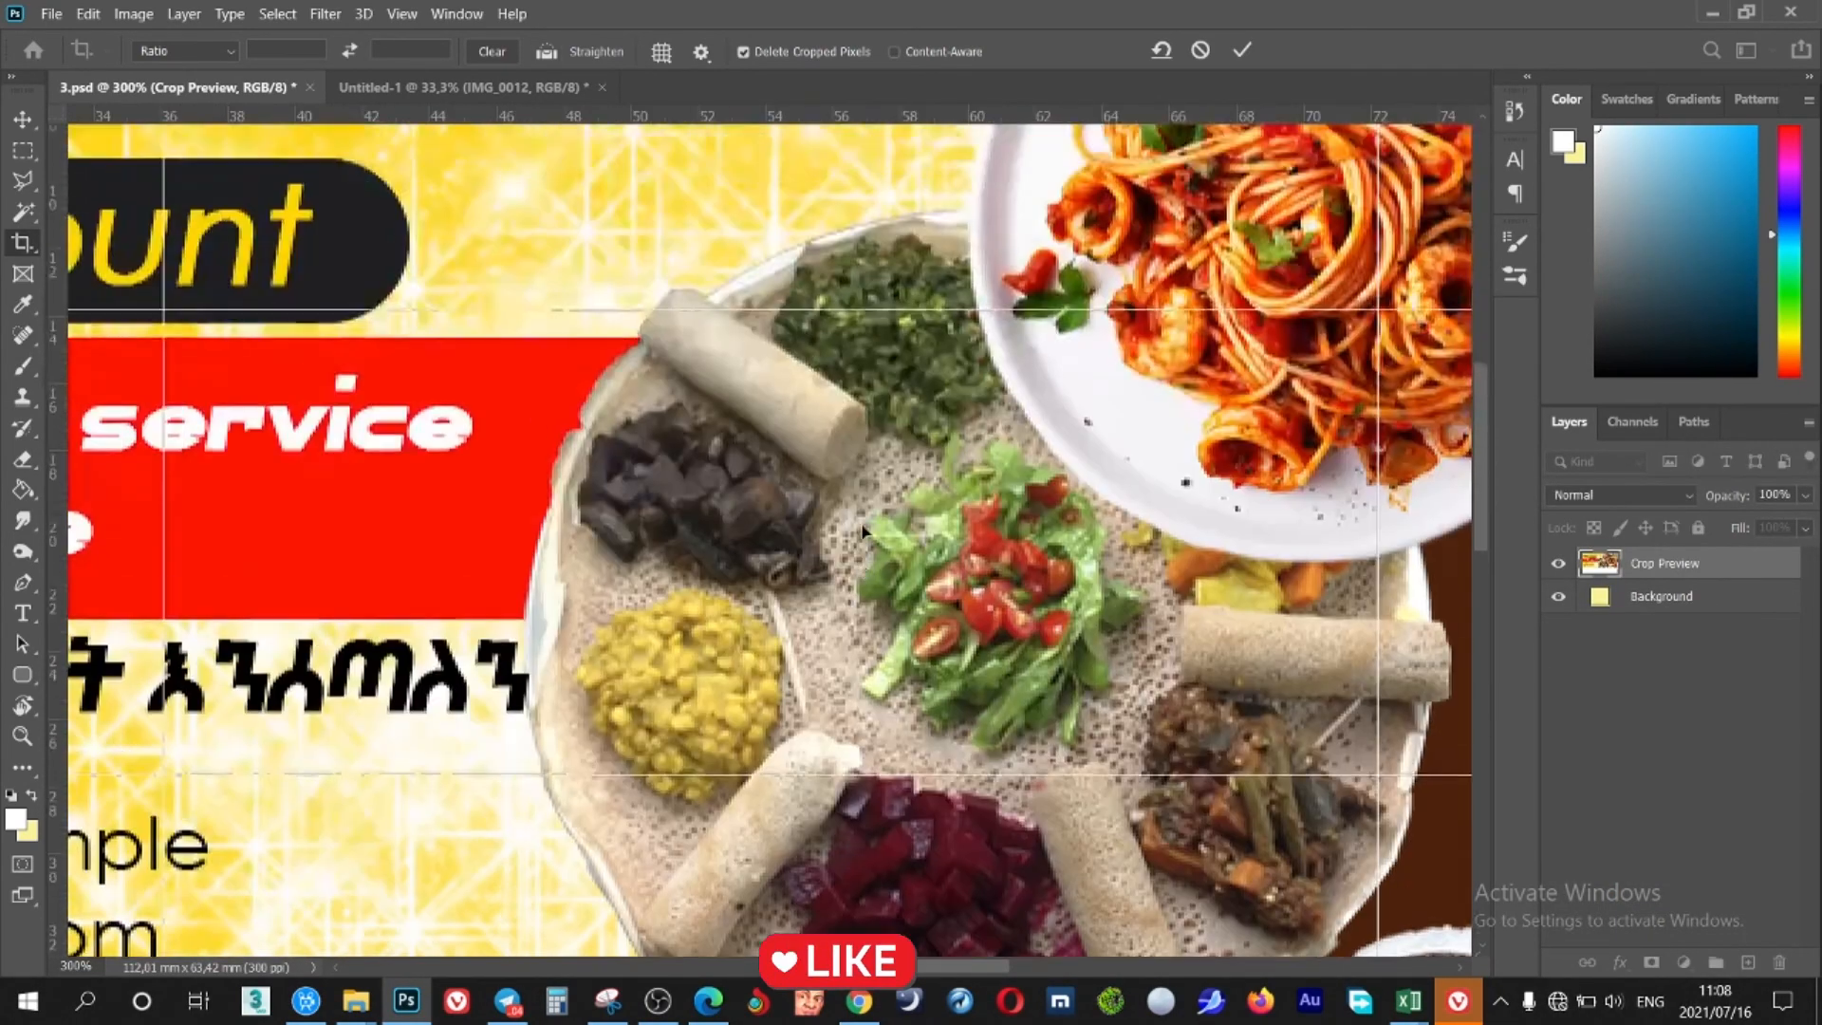
key(ctrl+minus)
key(ctrl+minus)
key(ctrl+minus)
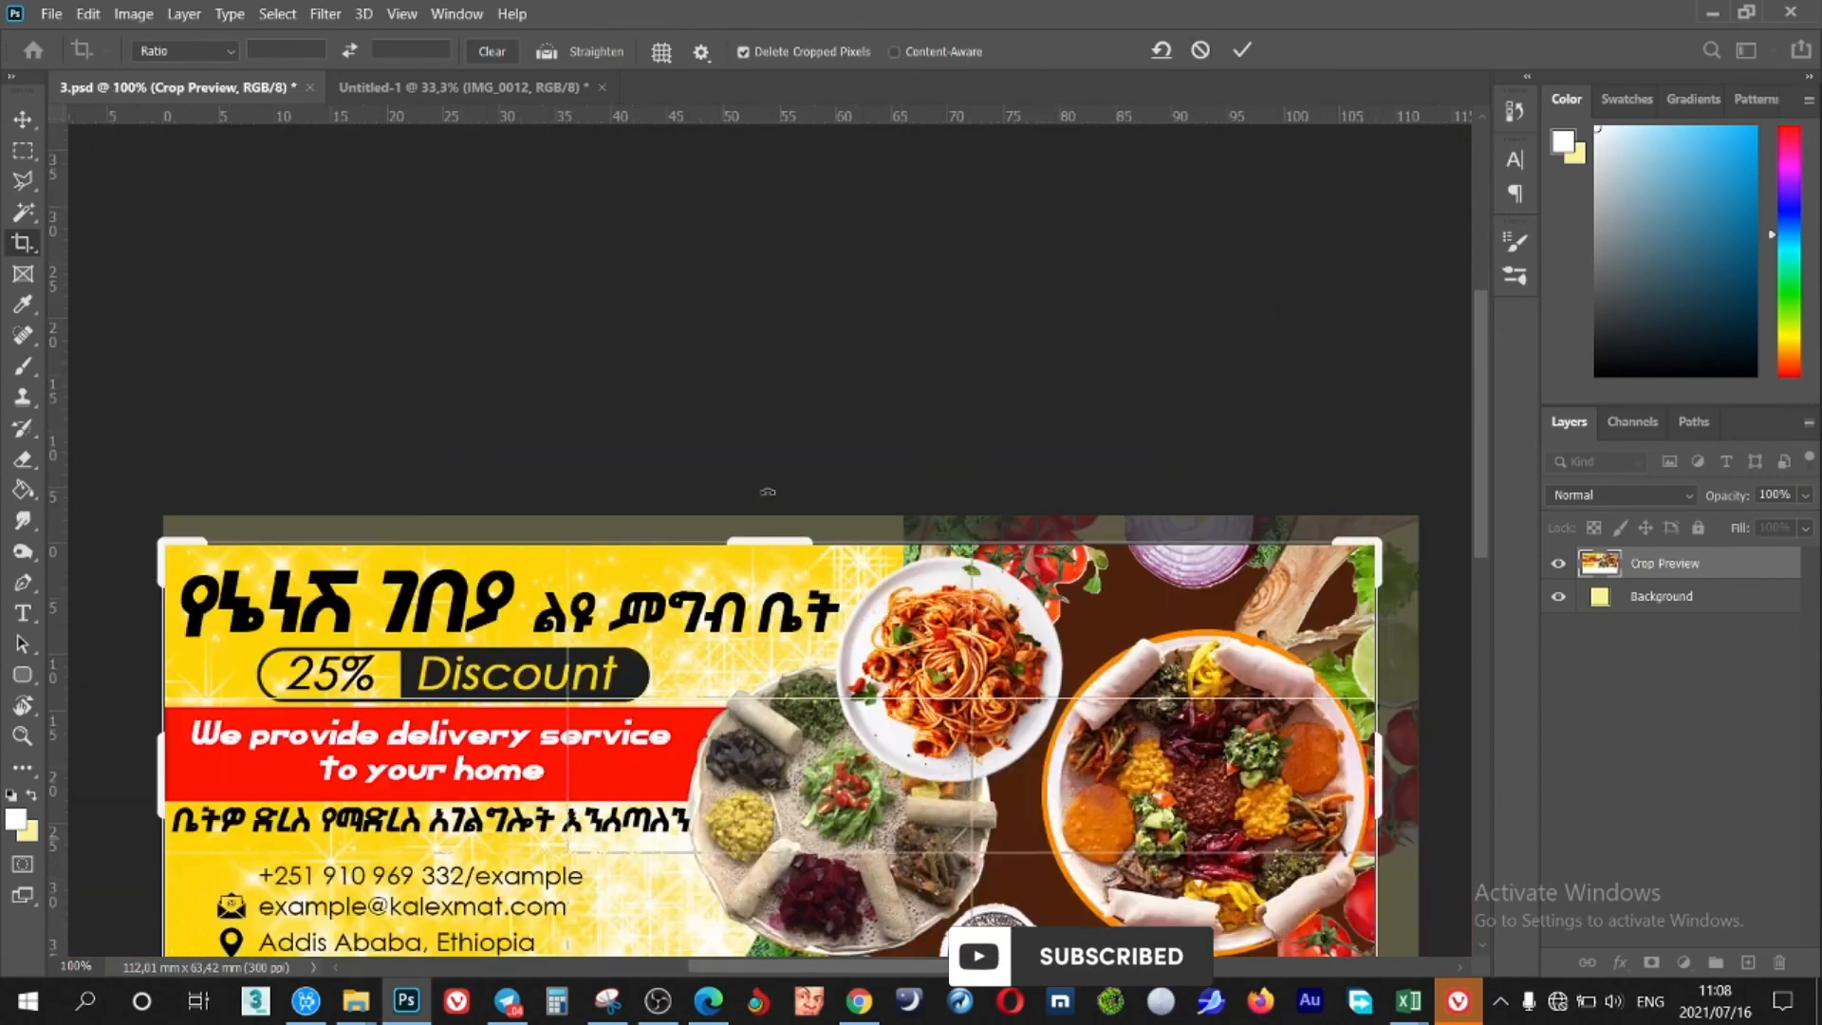
click(1246, 54)
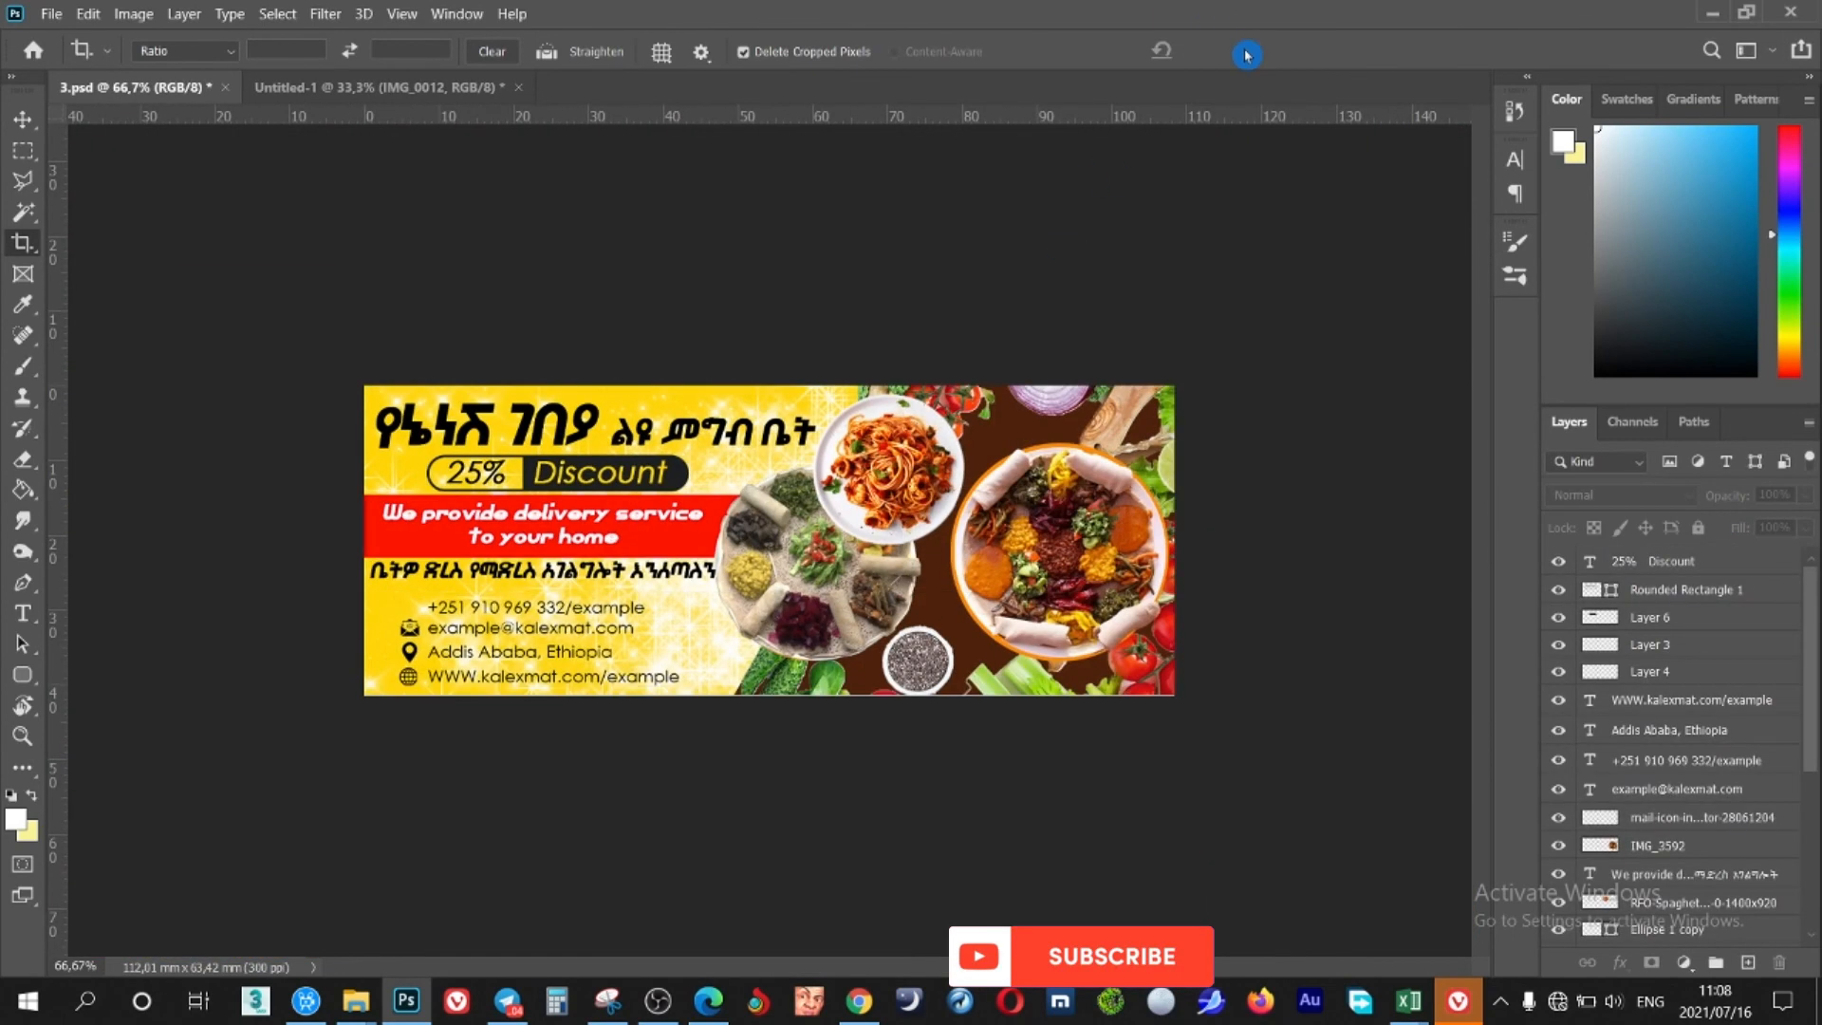
key(ctrl+0)
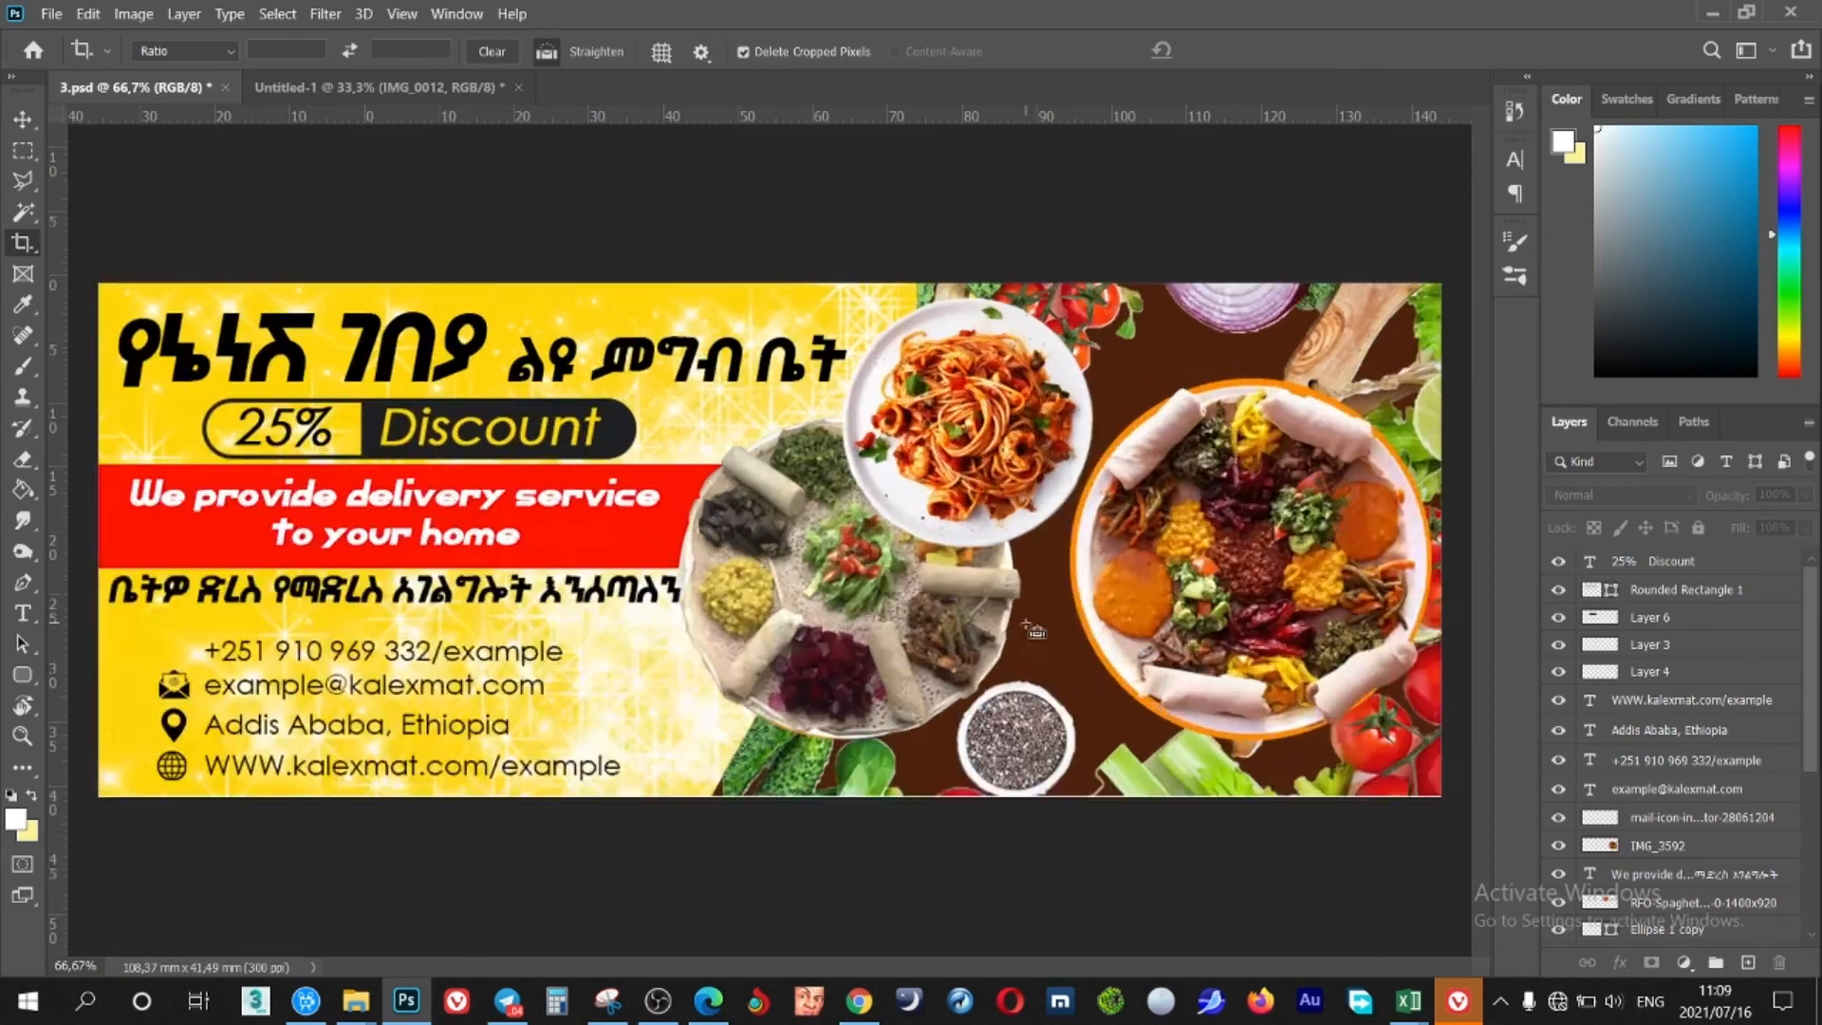